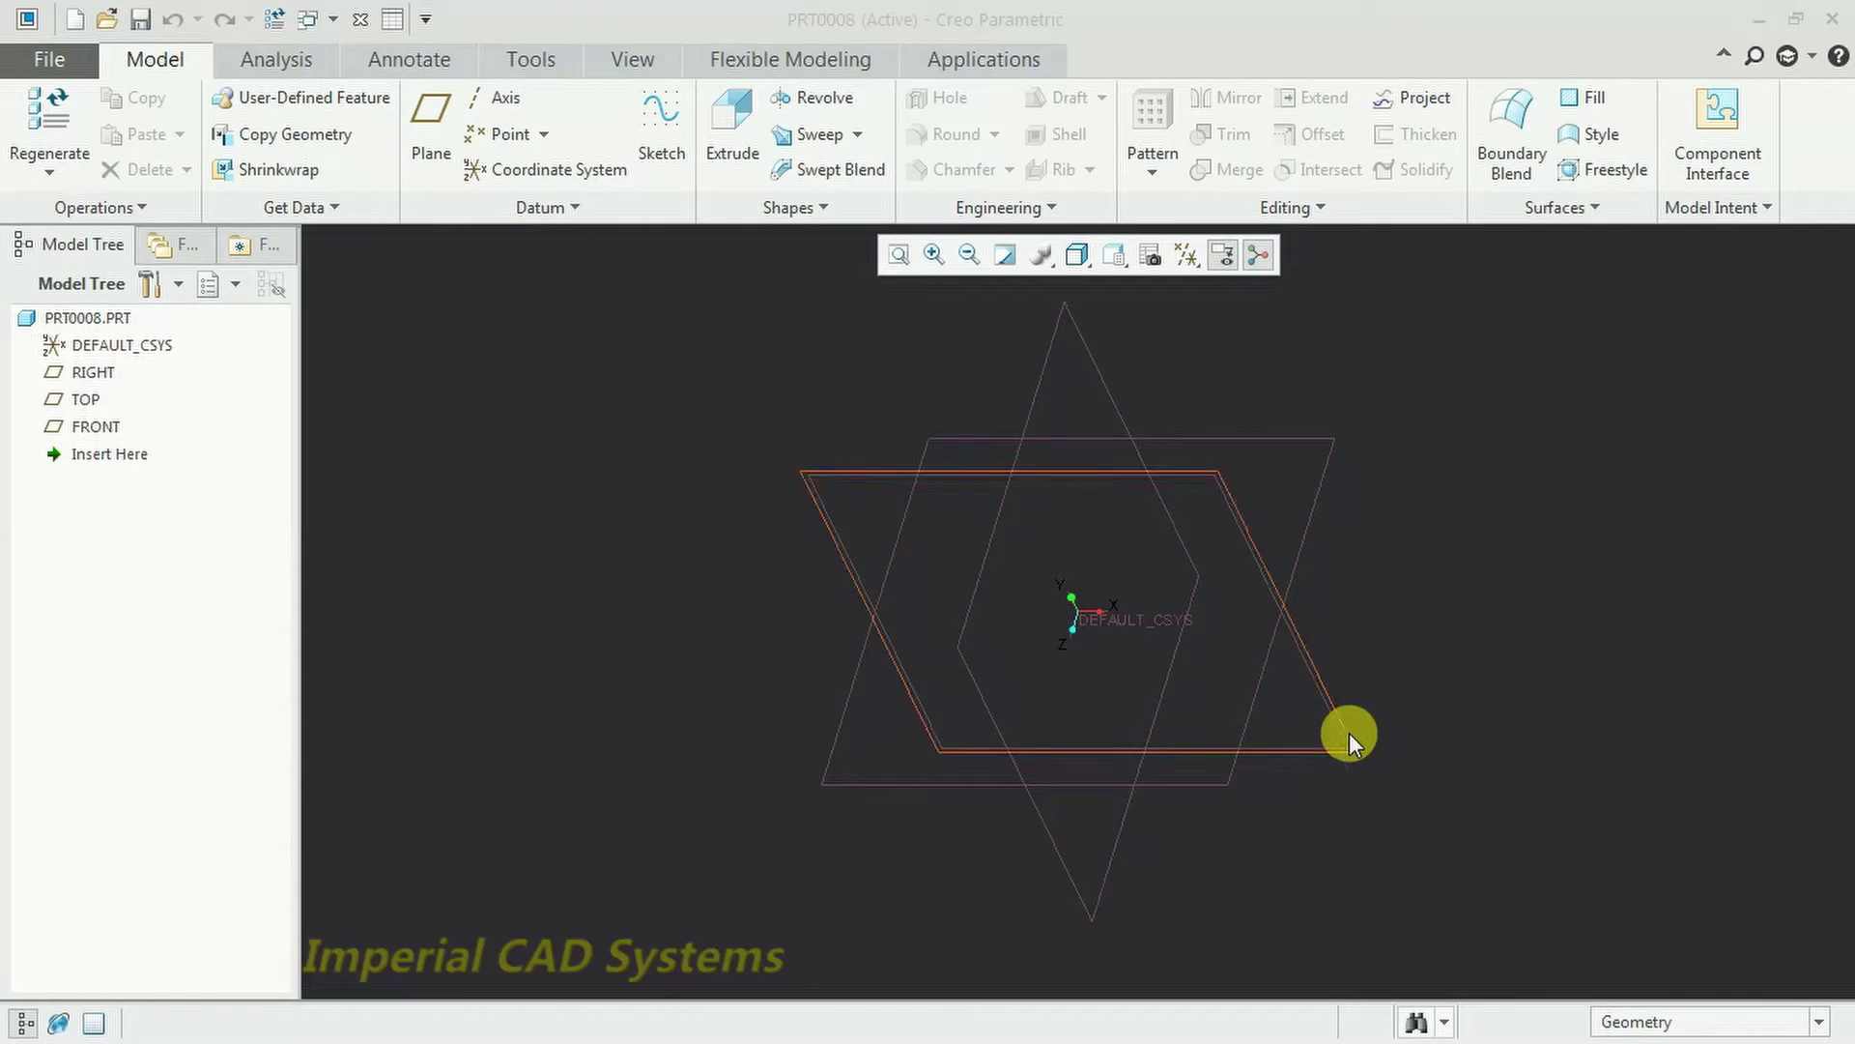
Start a new sketch on the TOP datum plane.
click(1429, 441)
middle_drag(1416, 594, 1324, 526)
middle_drag(1110, 508, 1285, 580)
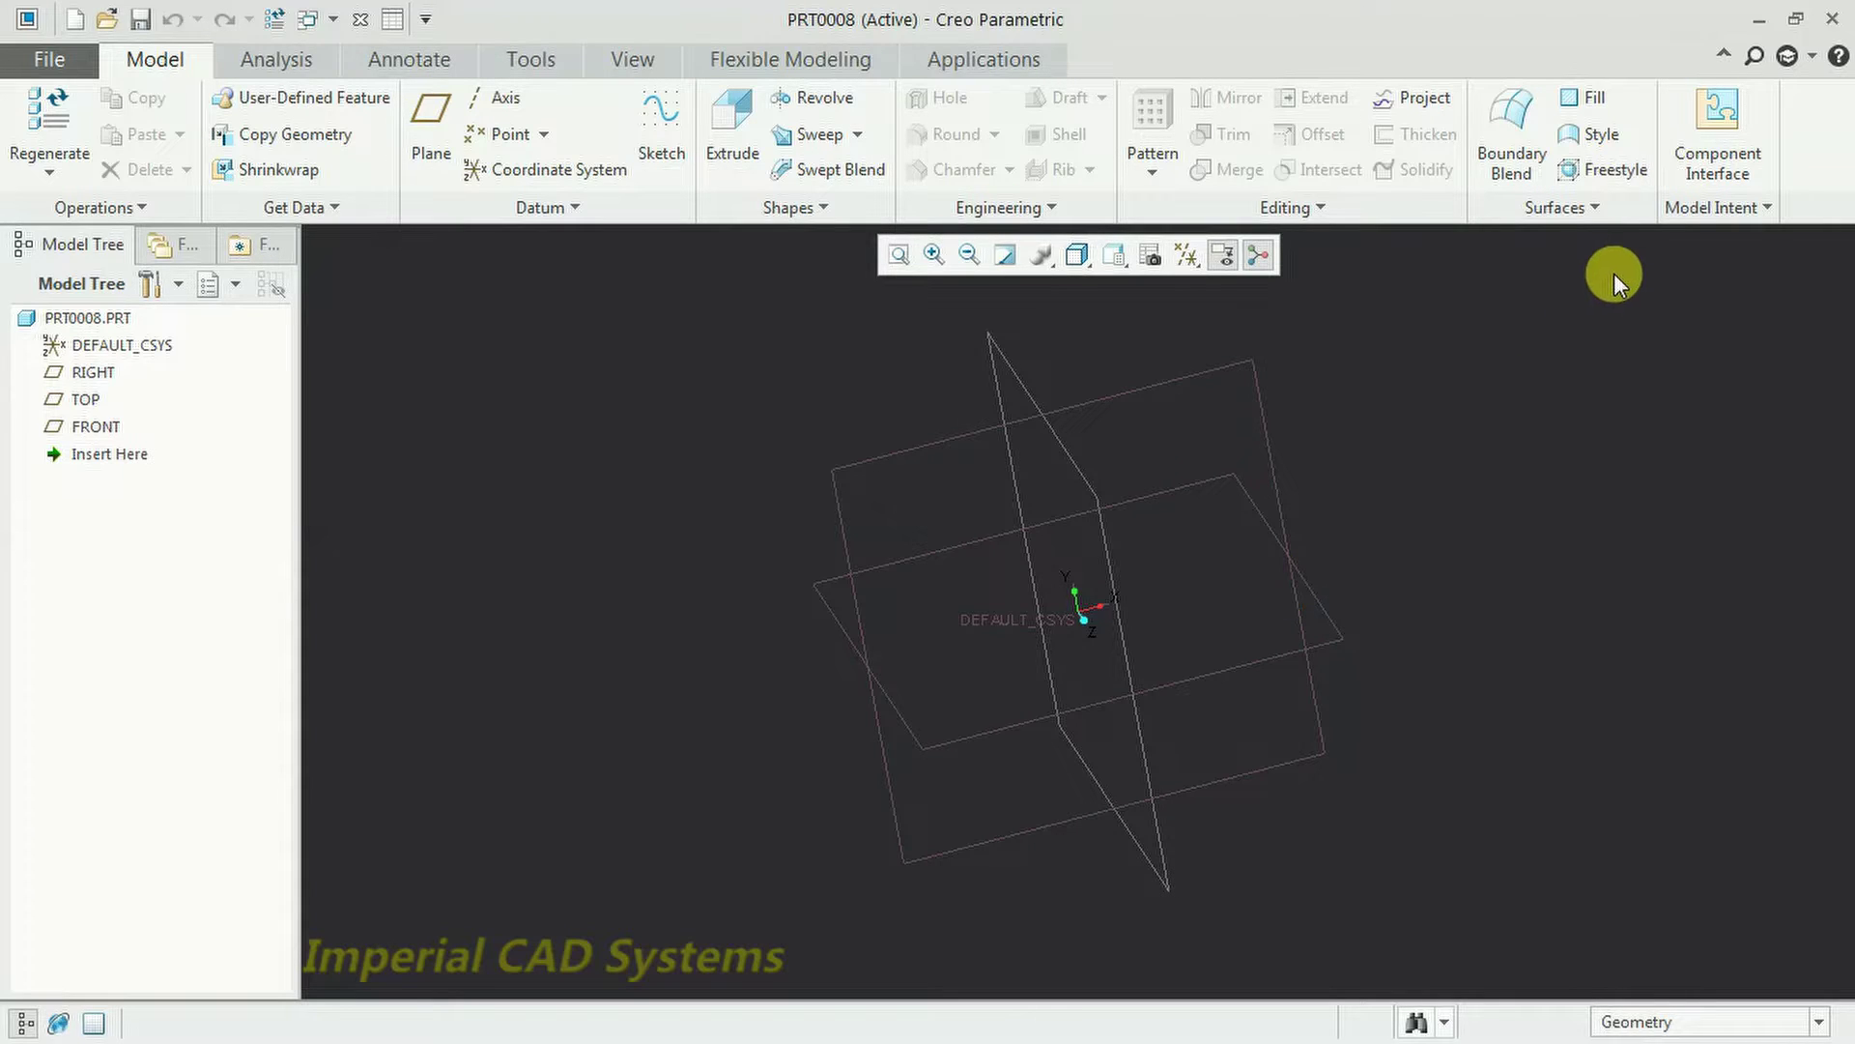
middle_drag(1557, 712, 1569, 799)
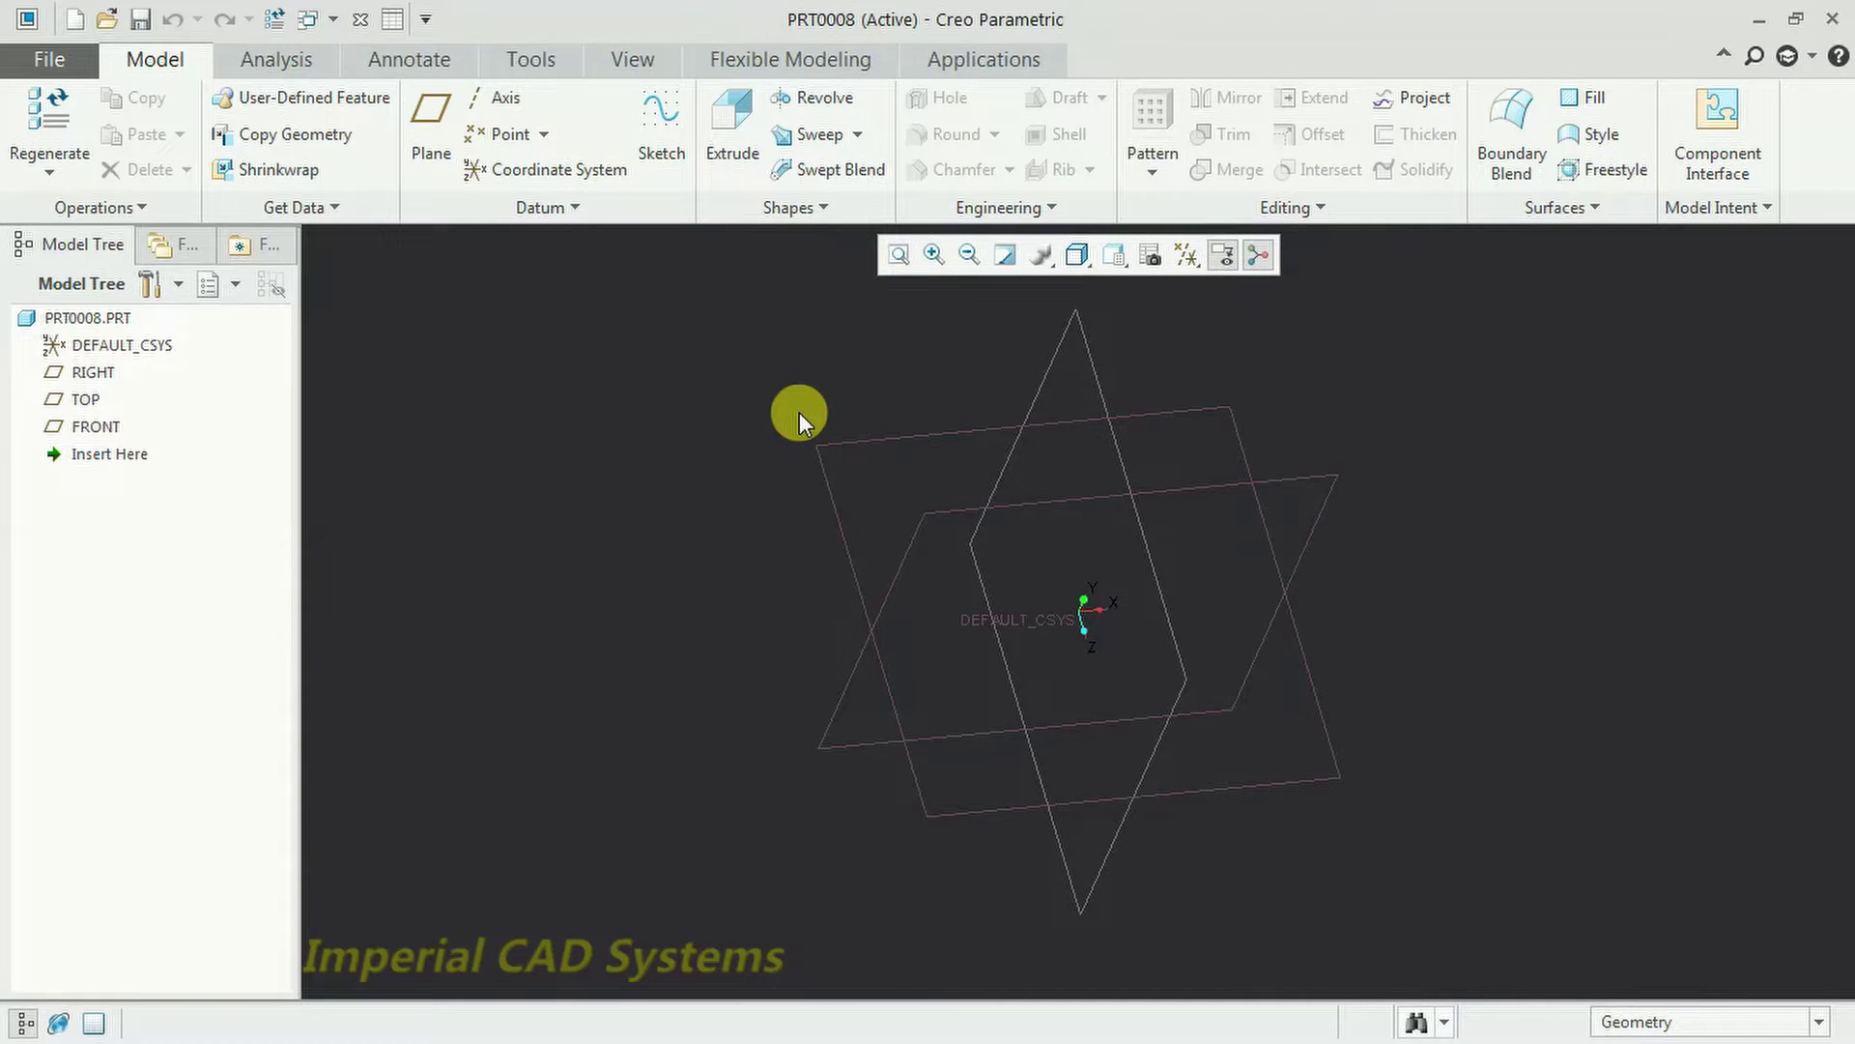
click(846, 437)
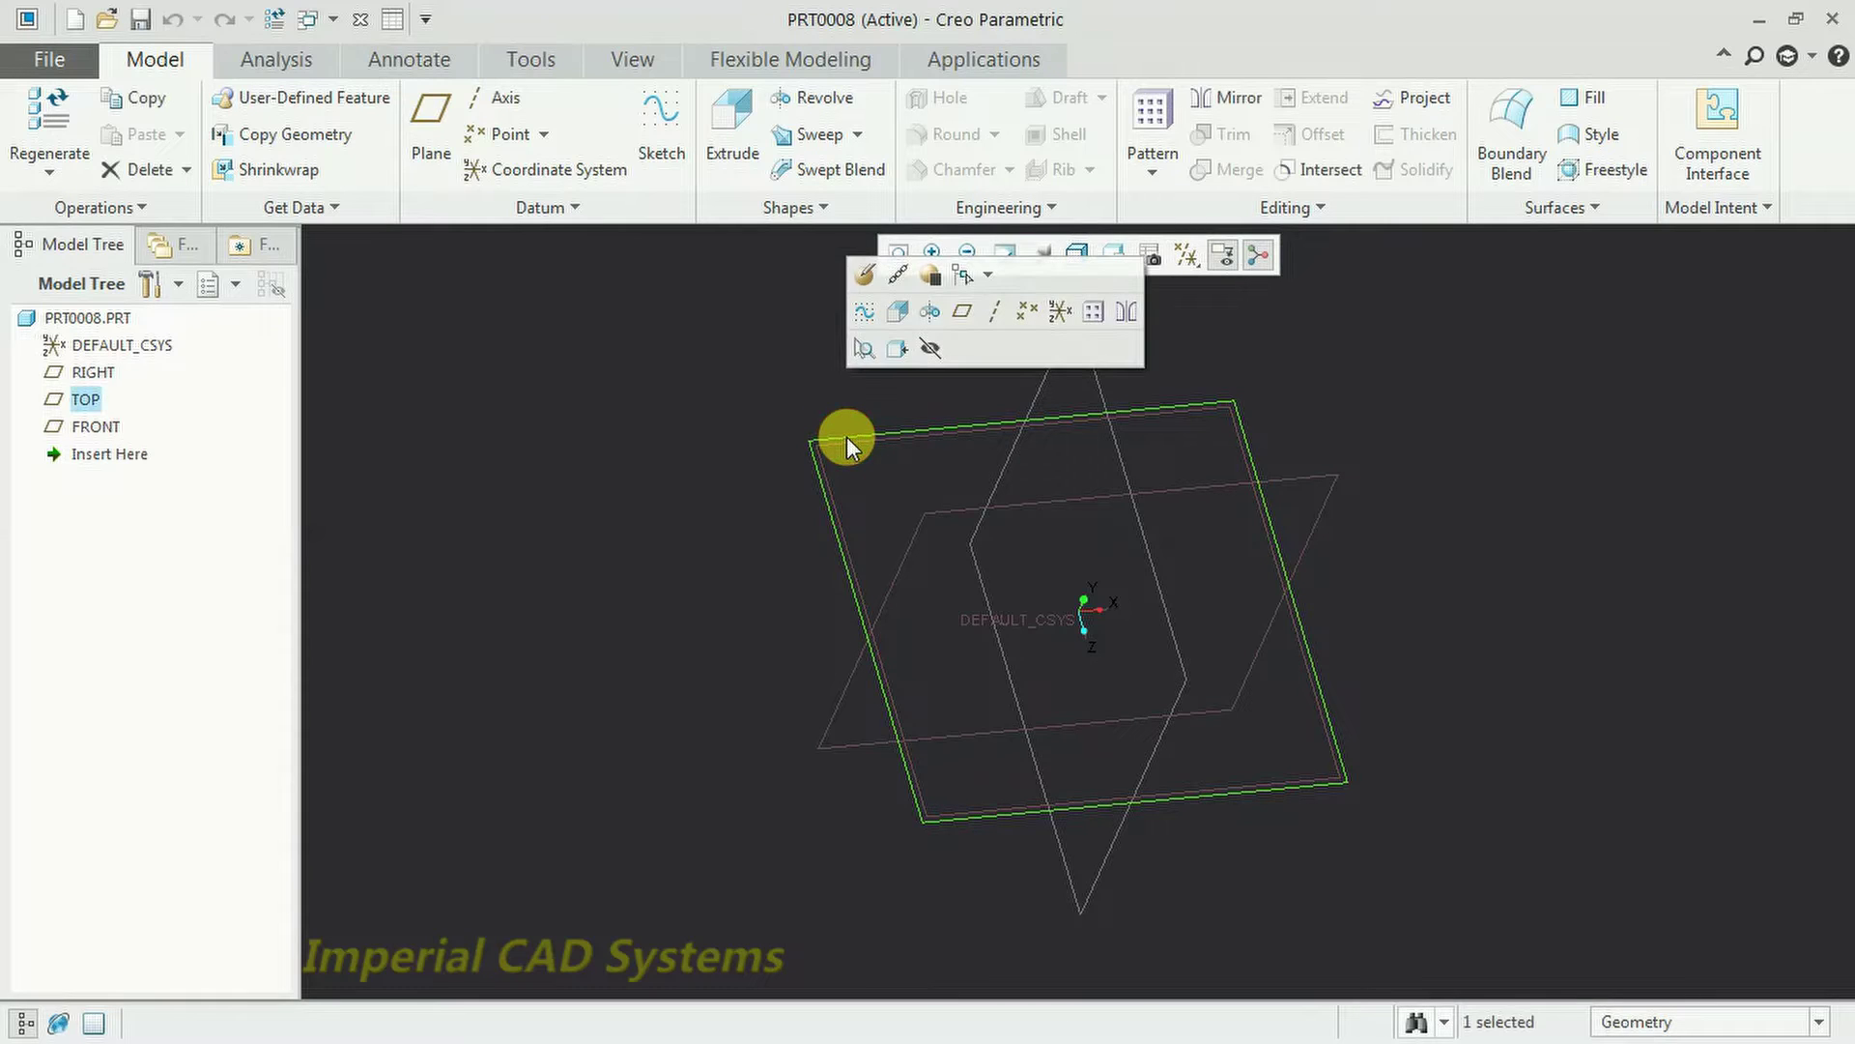
click(863, 315)
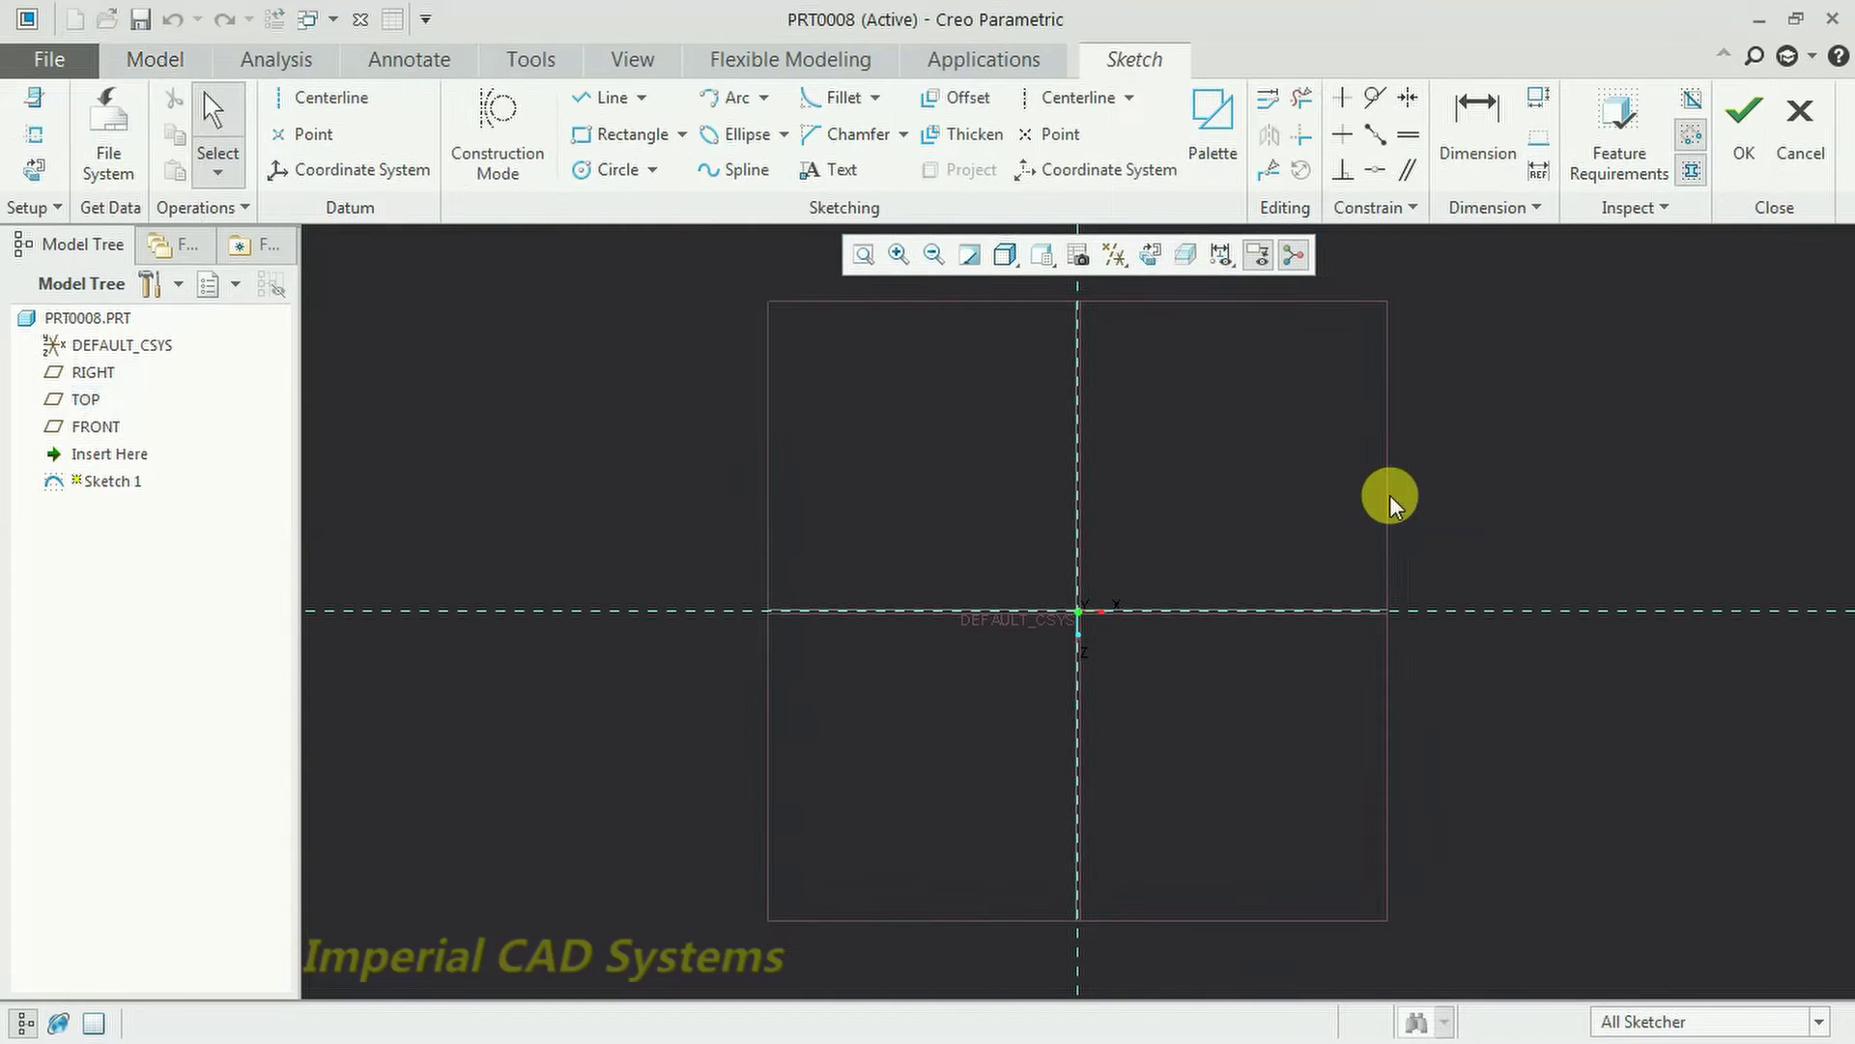
Place the sketch text "IMPERIAL CAD" in font3d, using a downward vertical height line about 63.6 long, above the horizontal reference.
click(839, 172)
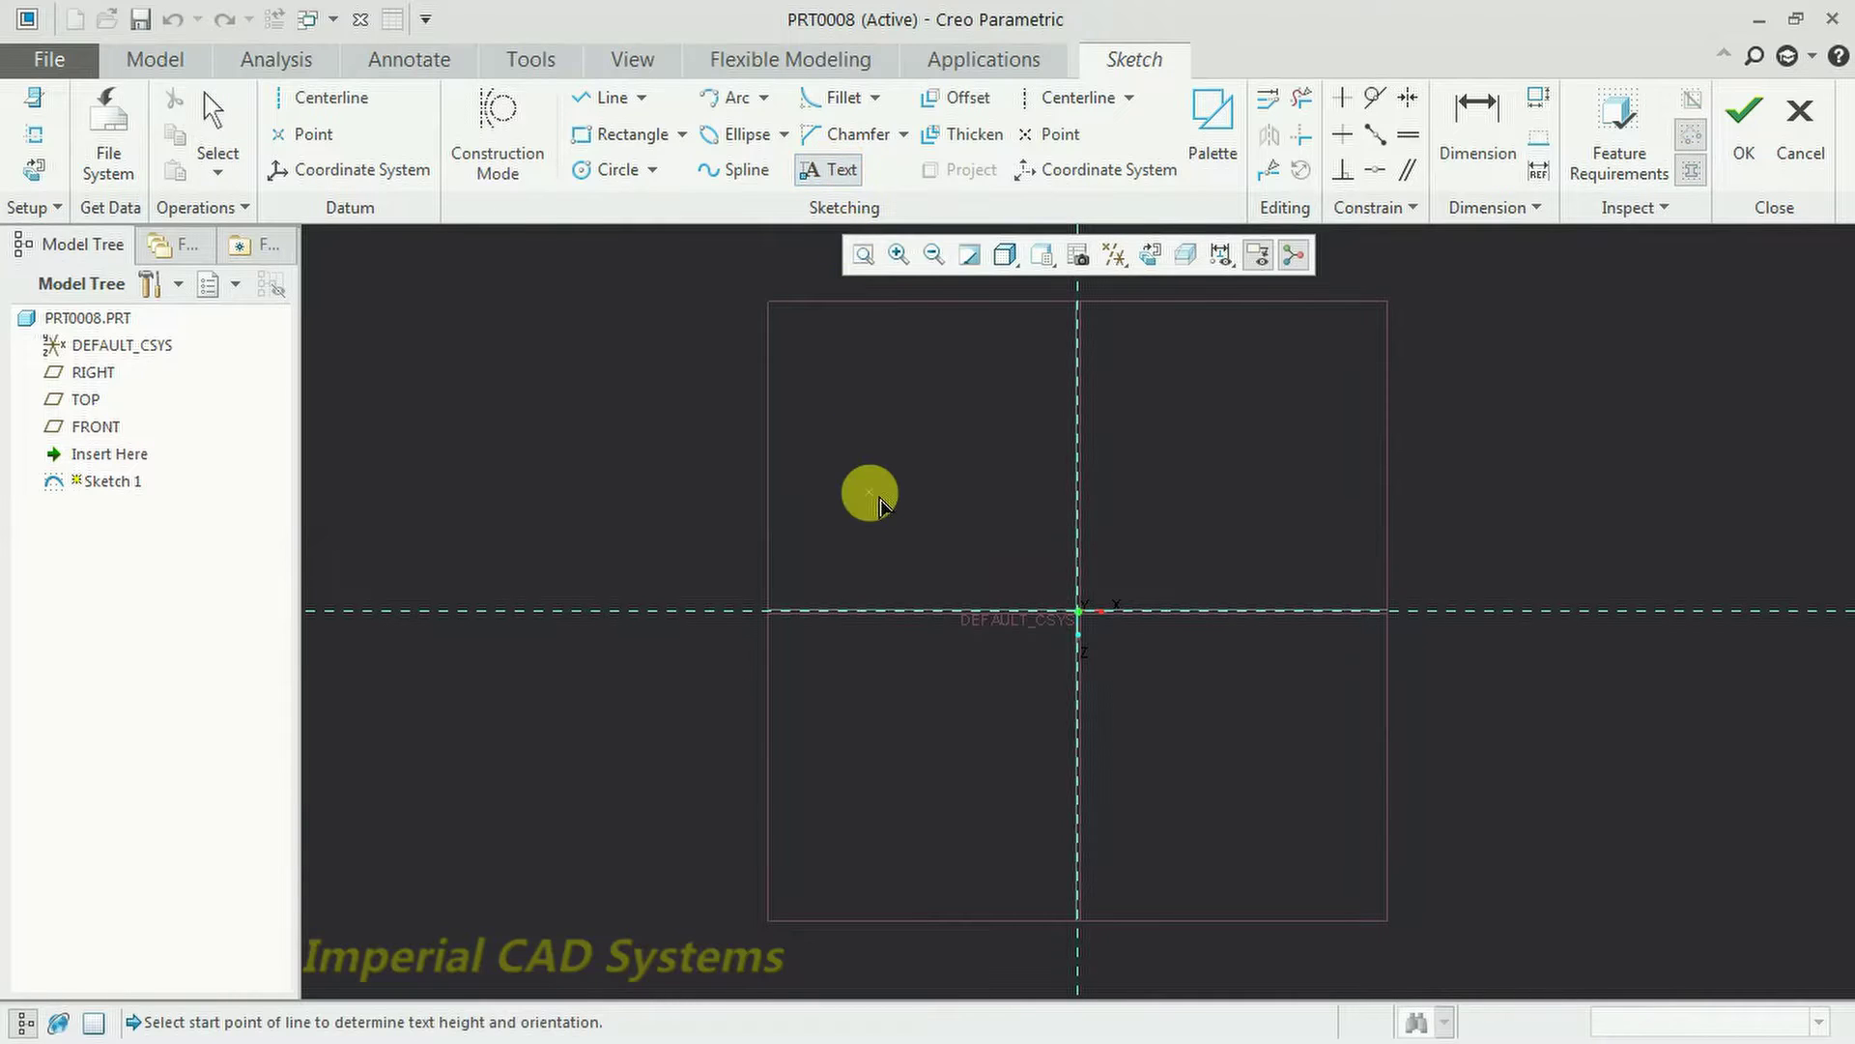
click(1162, 397)
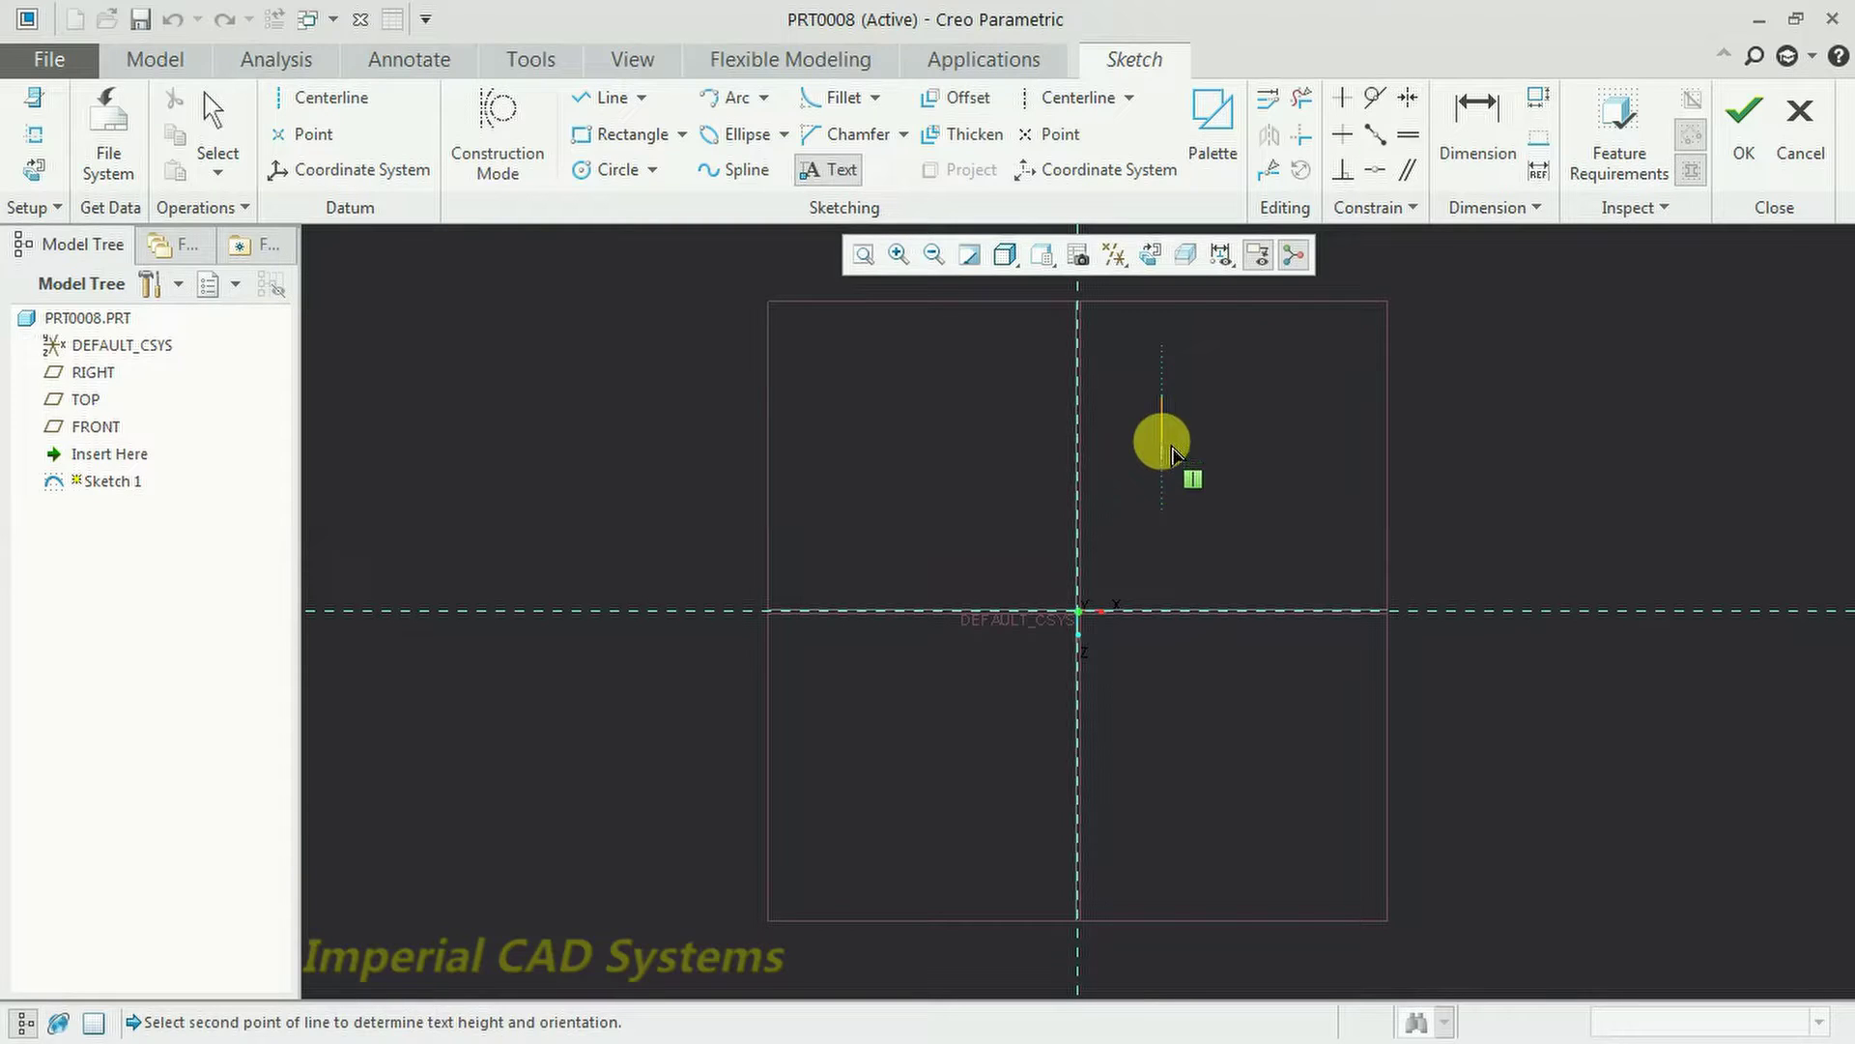
click(1161, 474)
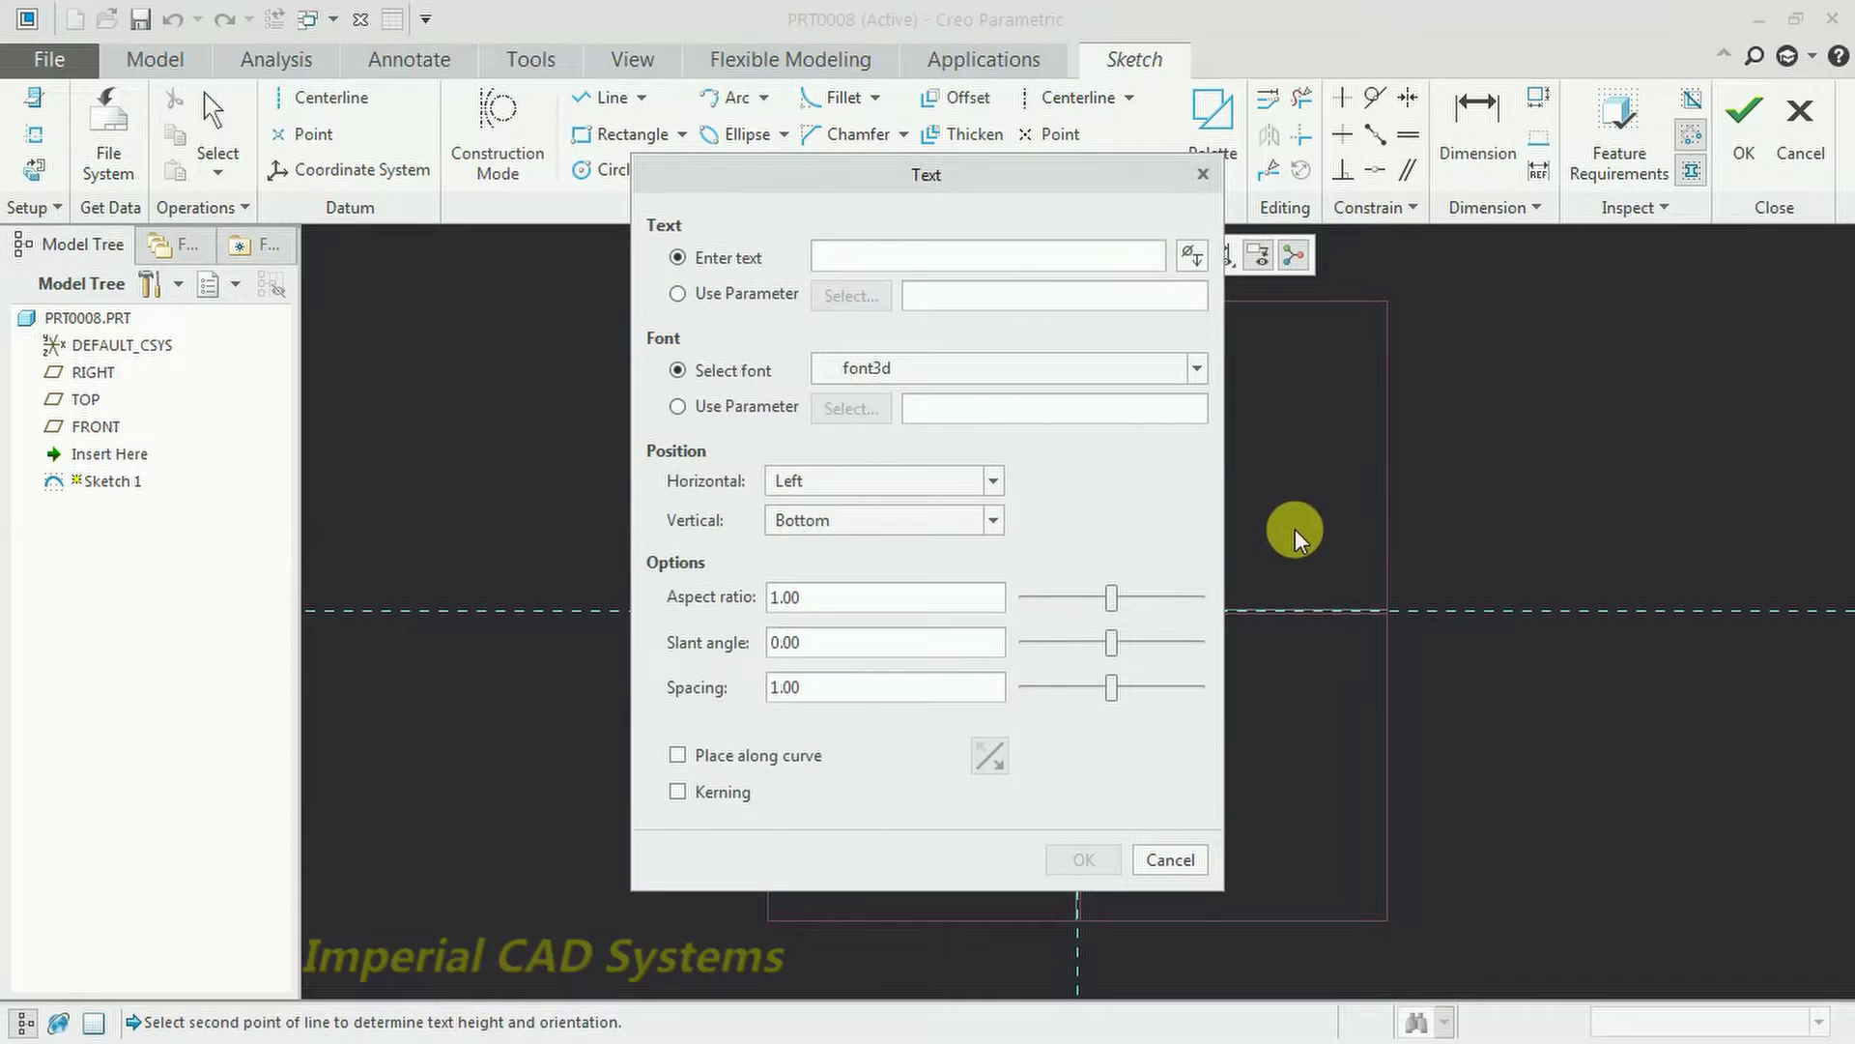
mouse_move(1070, 186)
mouse_down()
mouse_move(1408, 247)
mouse_move(1706, 235)
mouse_move(575, 152)
mouse_move(503, 153)
mouse_move(474, 190)
mouse_up()
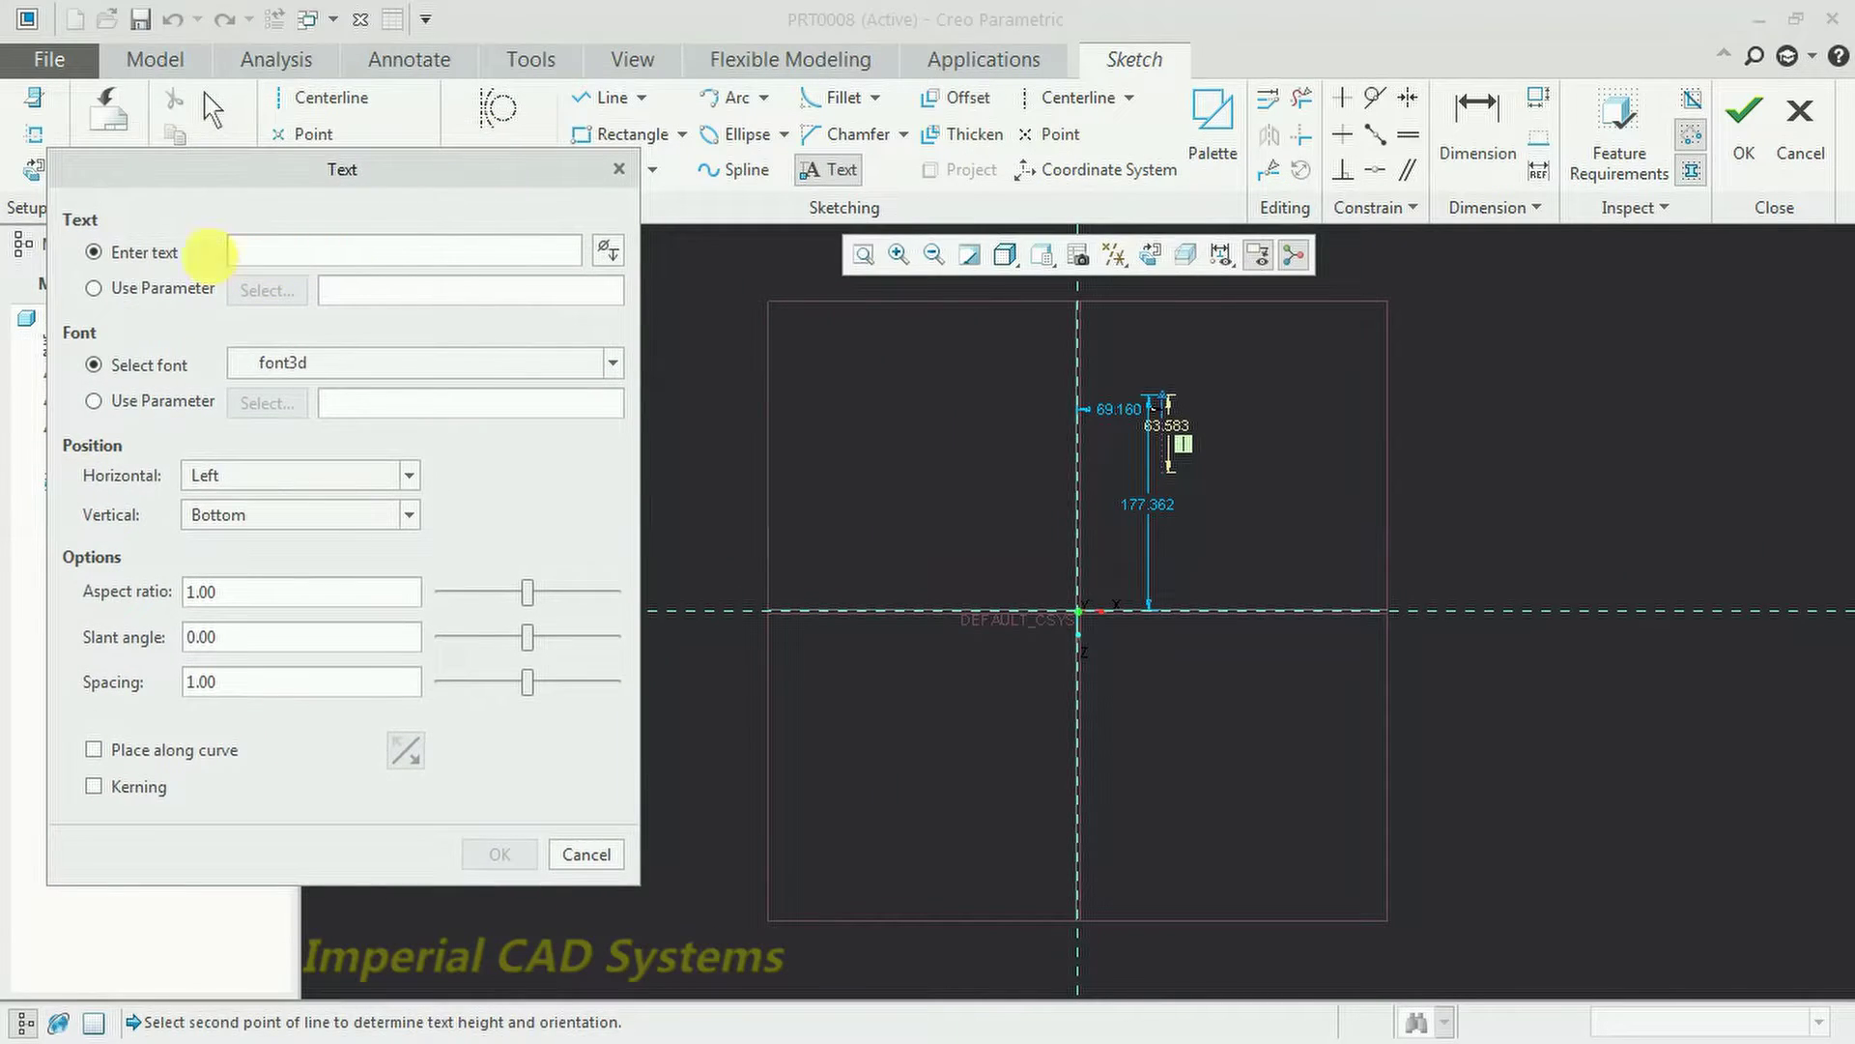
click(293, 254)
text(IMP)
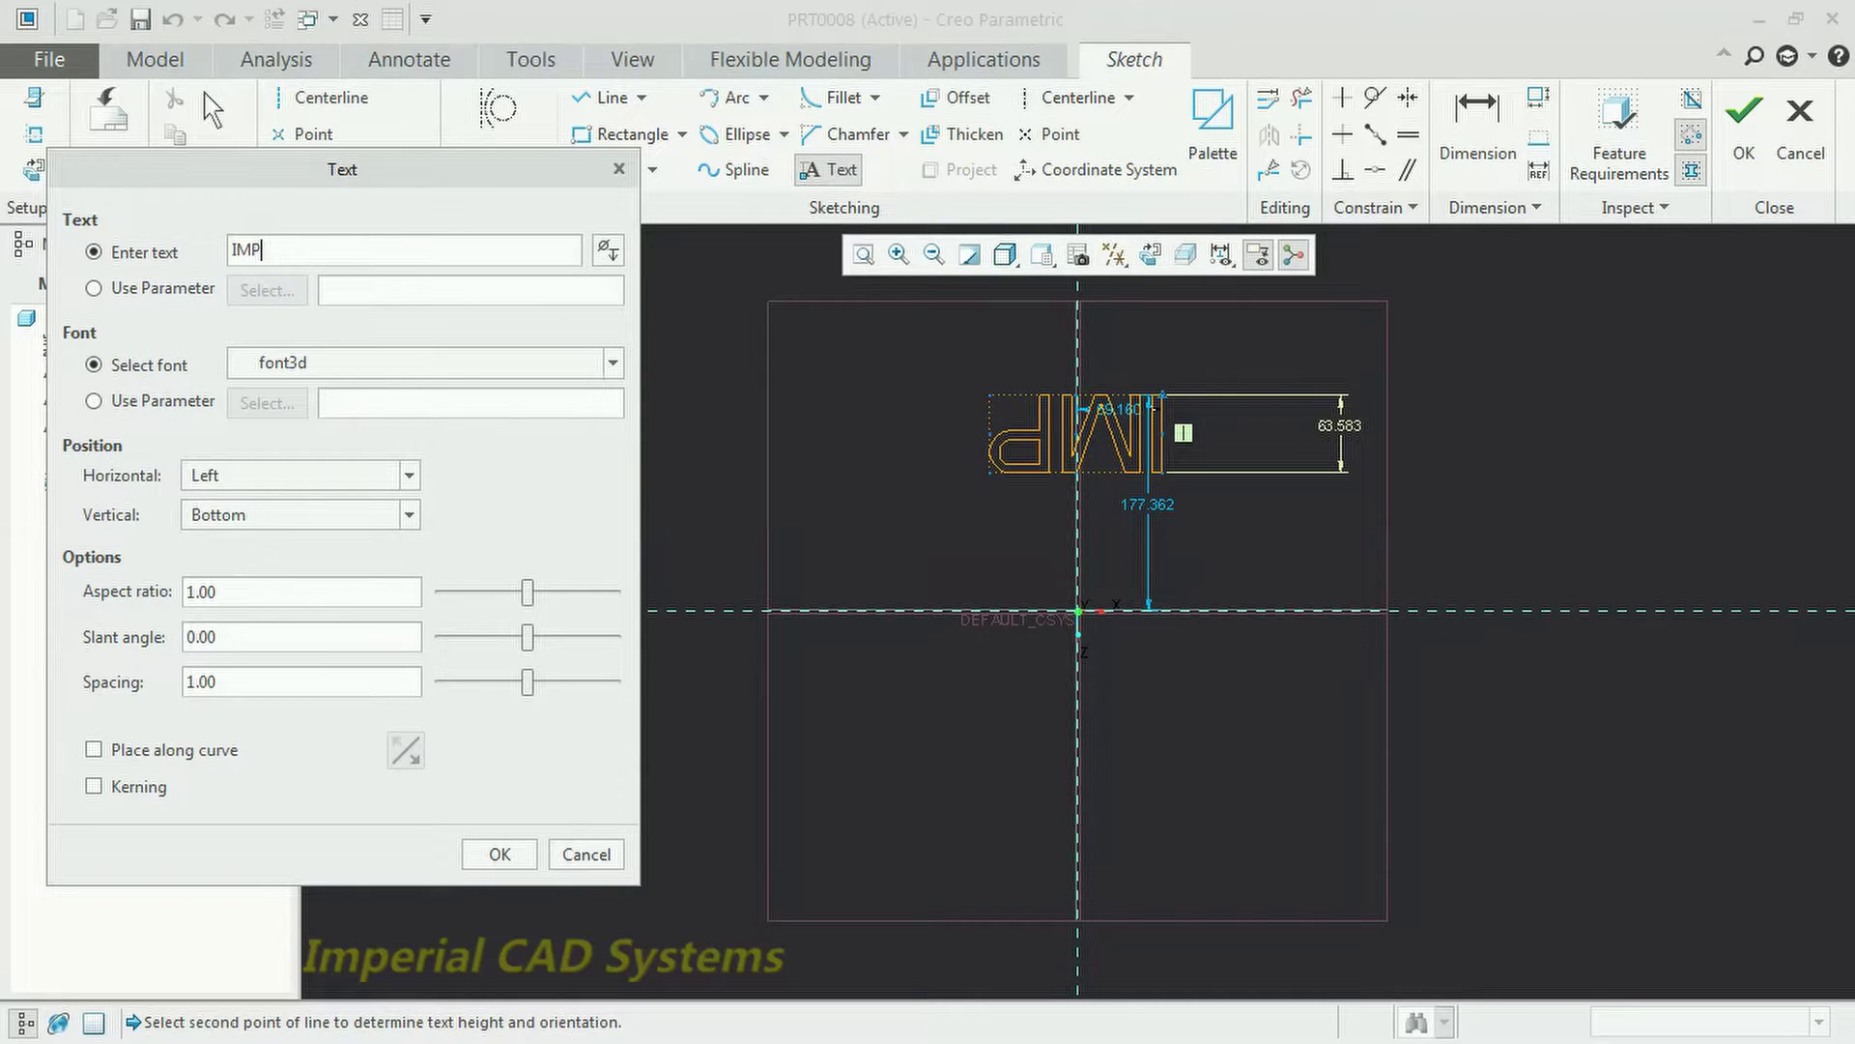
text(ERIA)
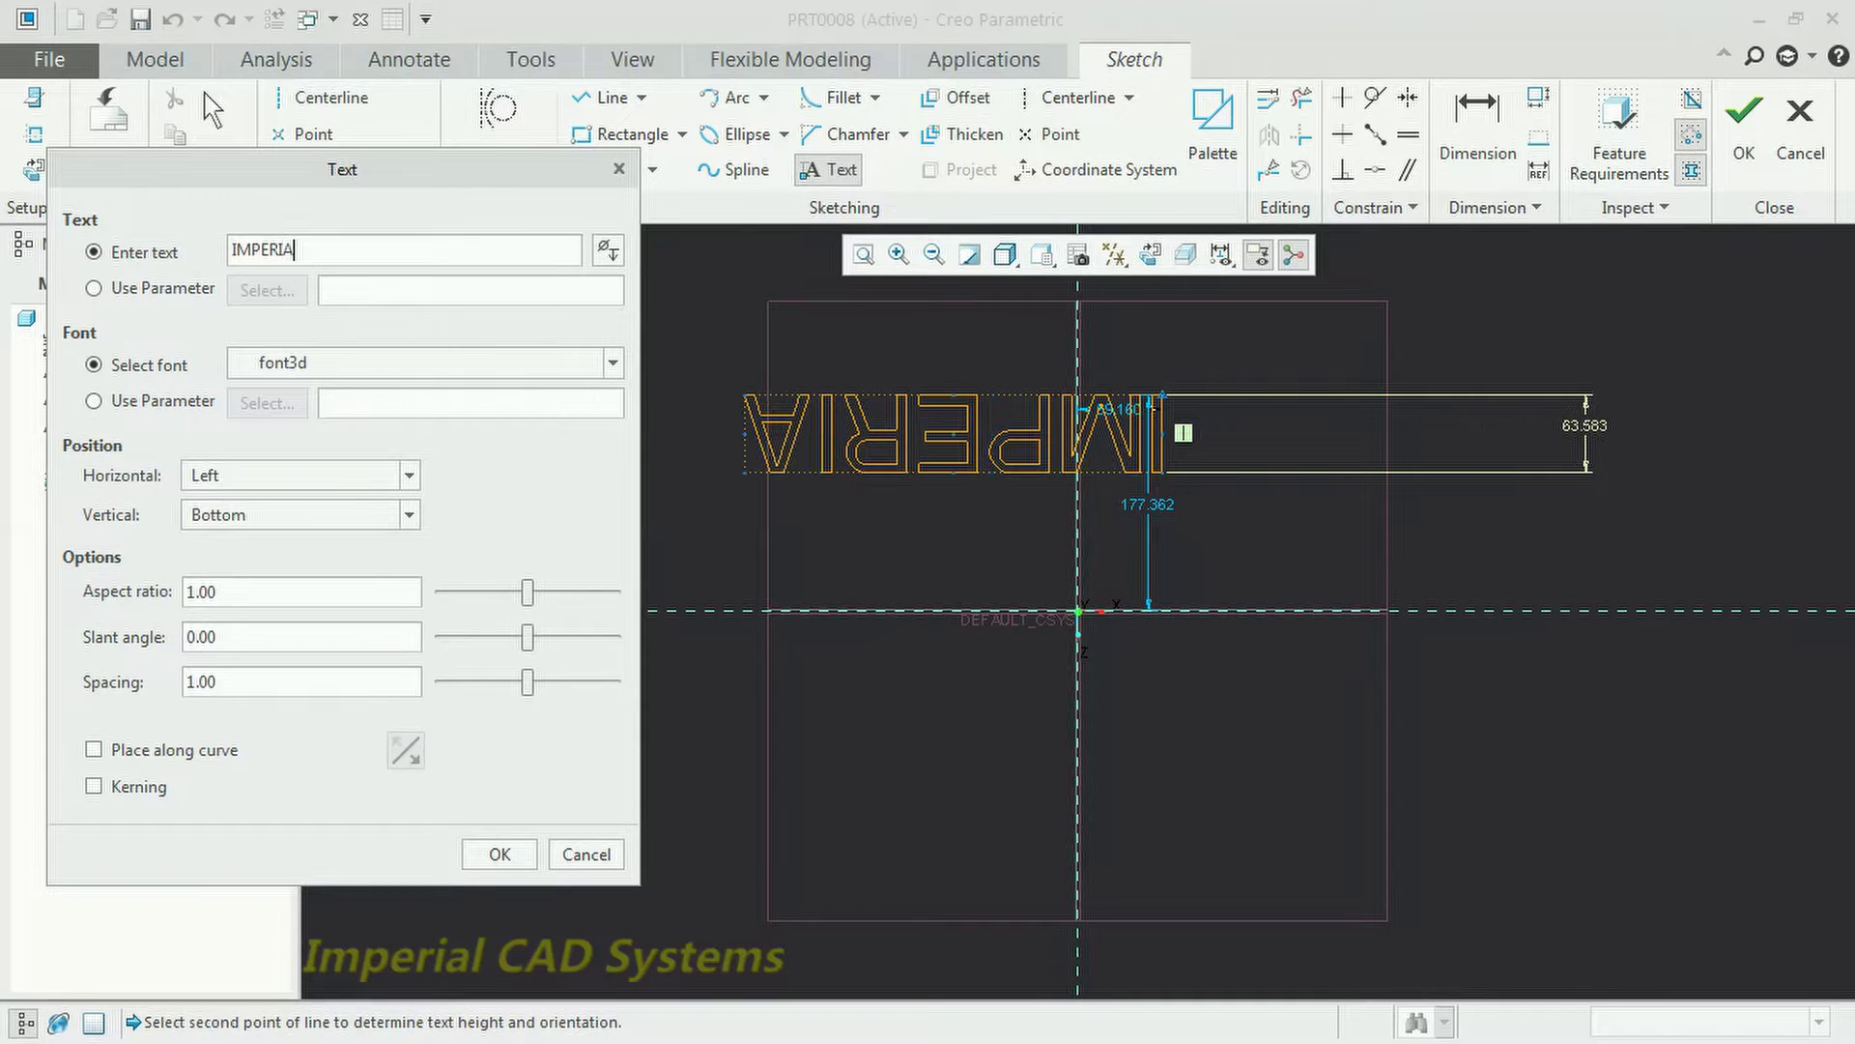
text(L CAD)
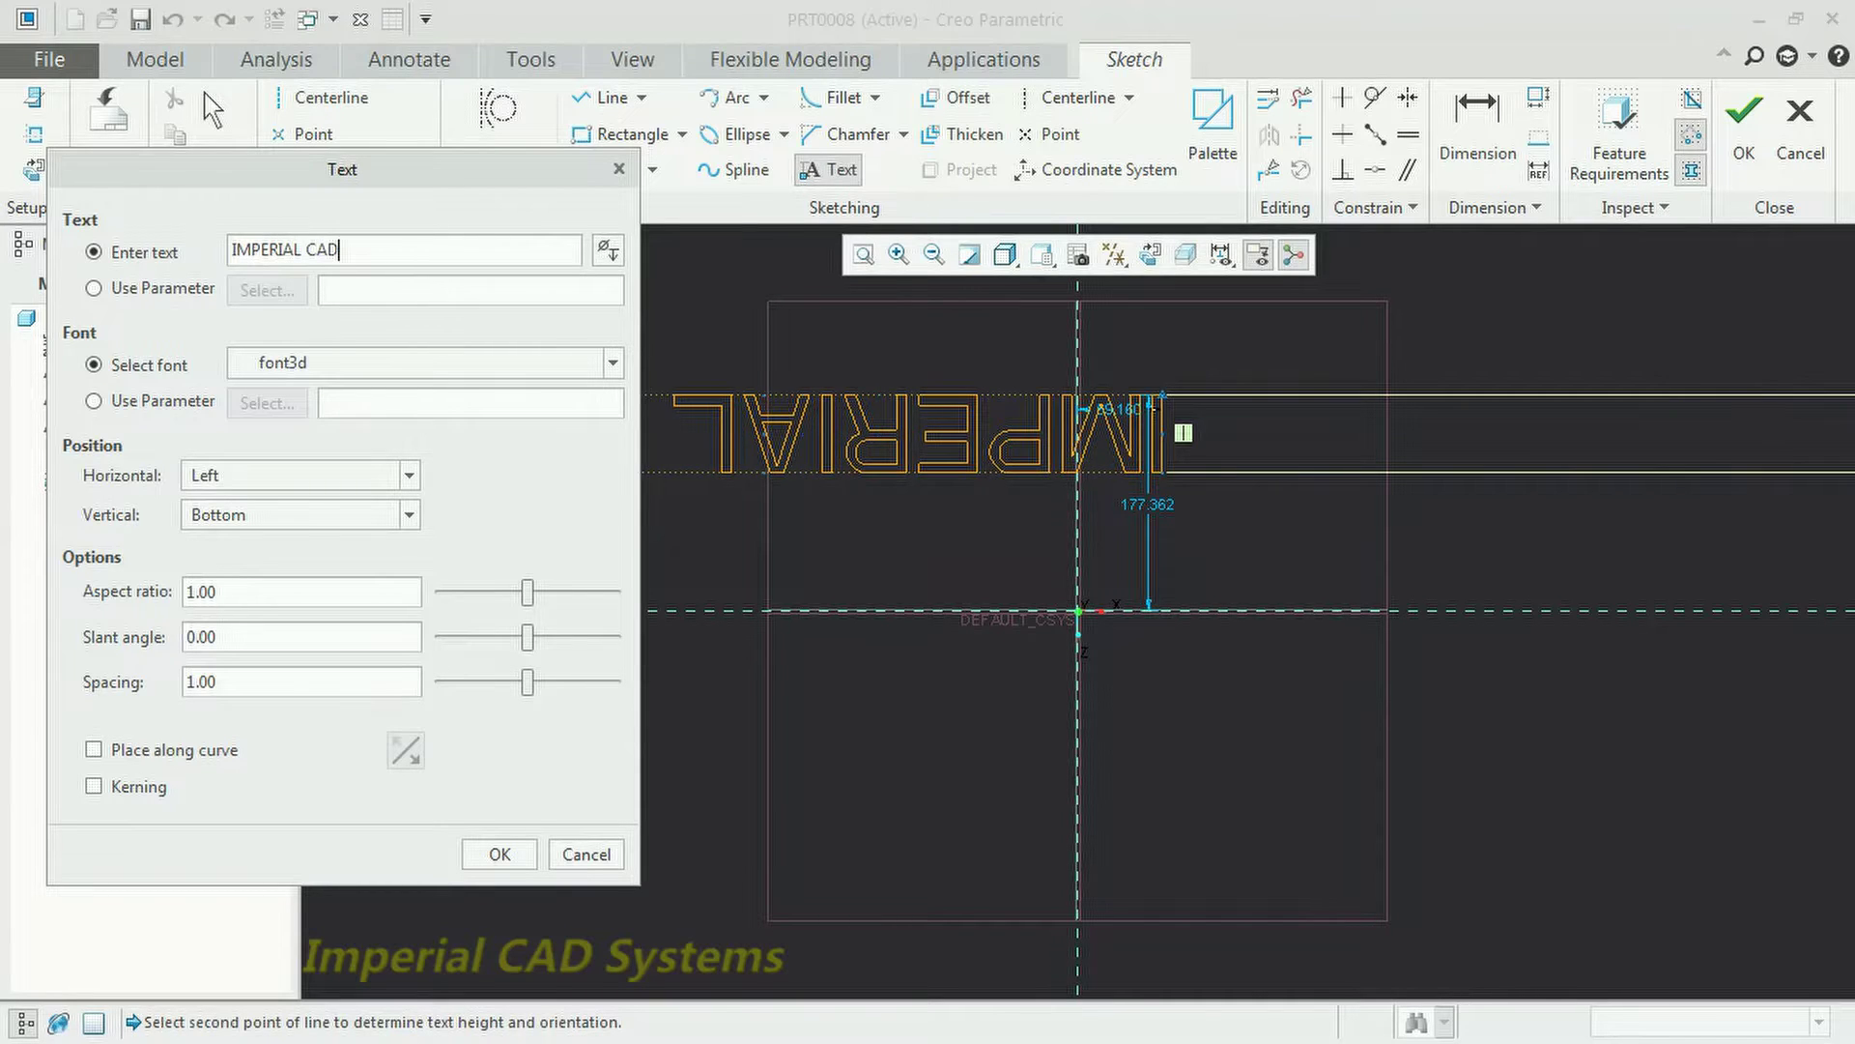
click(500, 856)
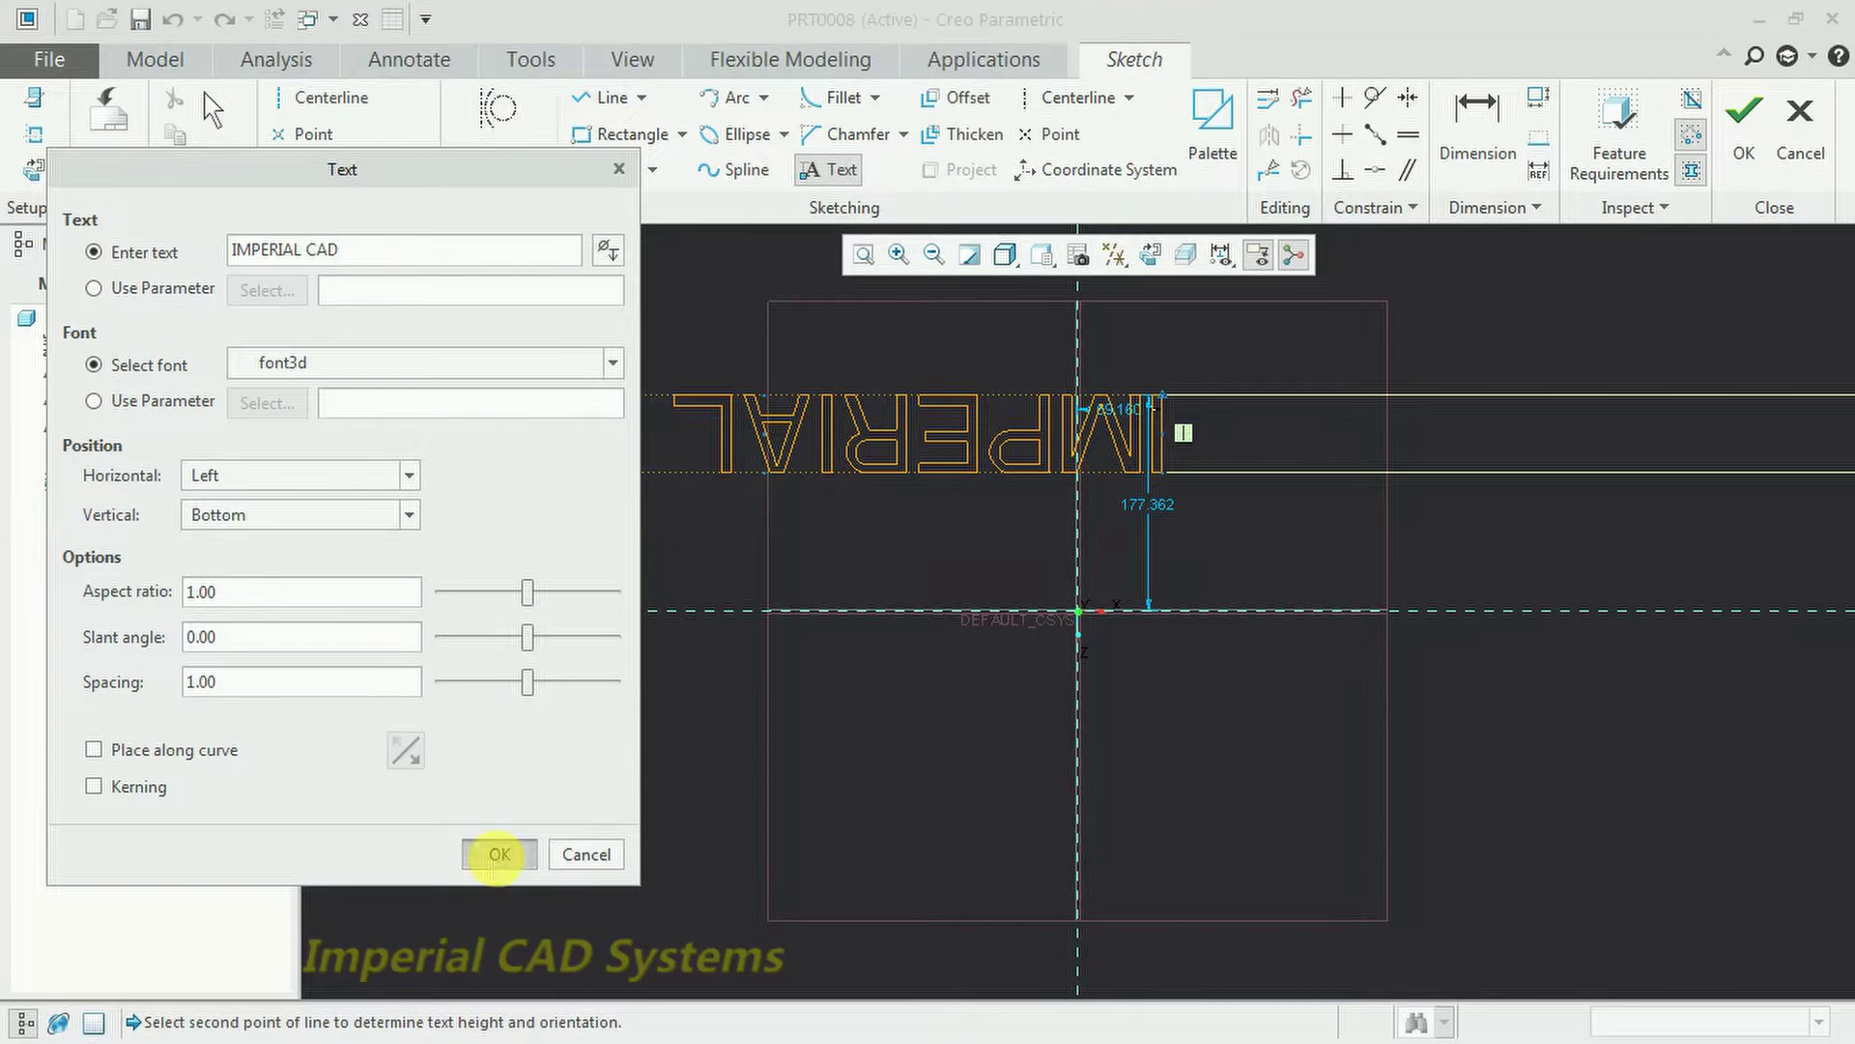
Inspect the orientation of the "IMPERIAL CAD" text from its starting corner, and undo the text placement.
scroll(997, 761, down, 2)
scroll(891, 619, up, 3)
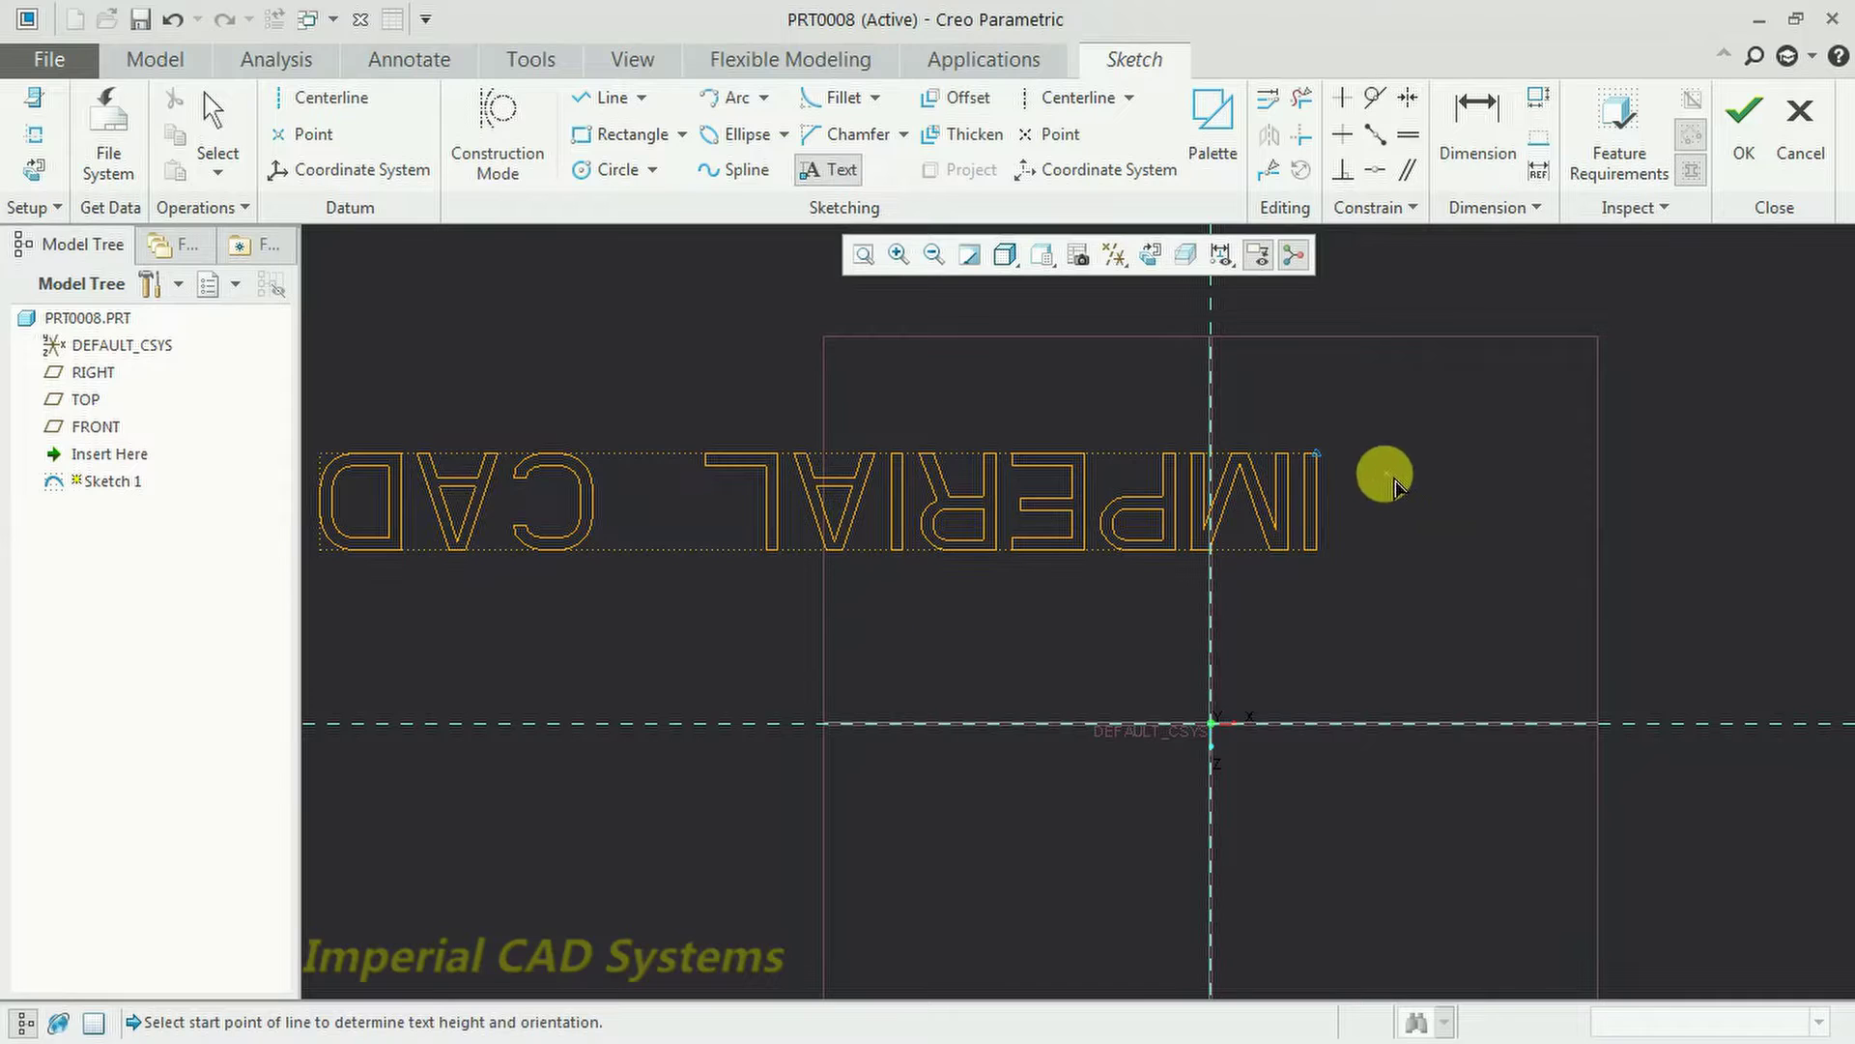
scroll(1077, 613, down, 2)
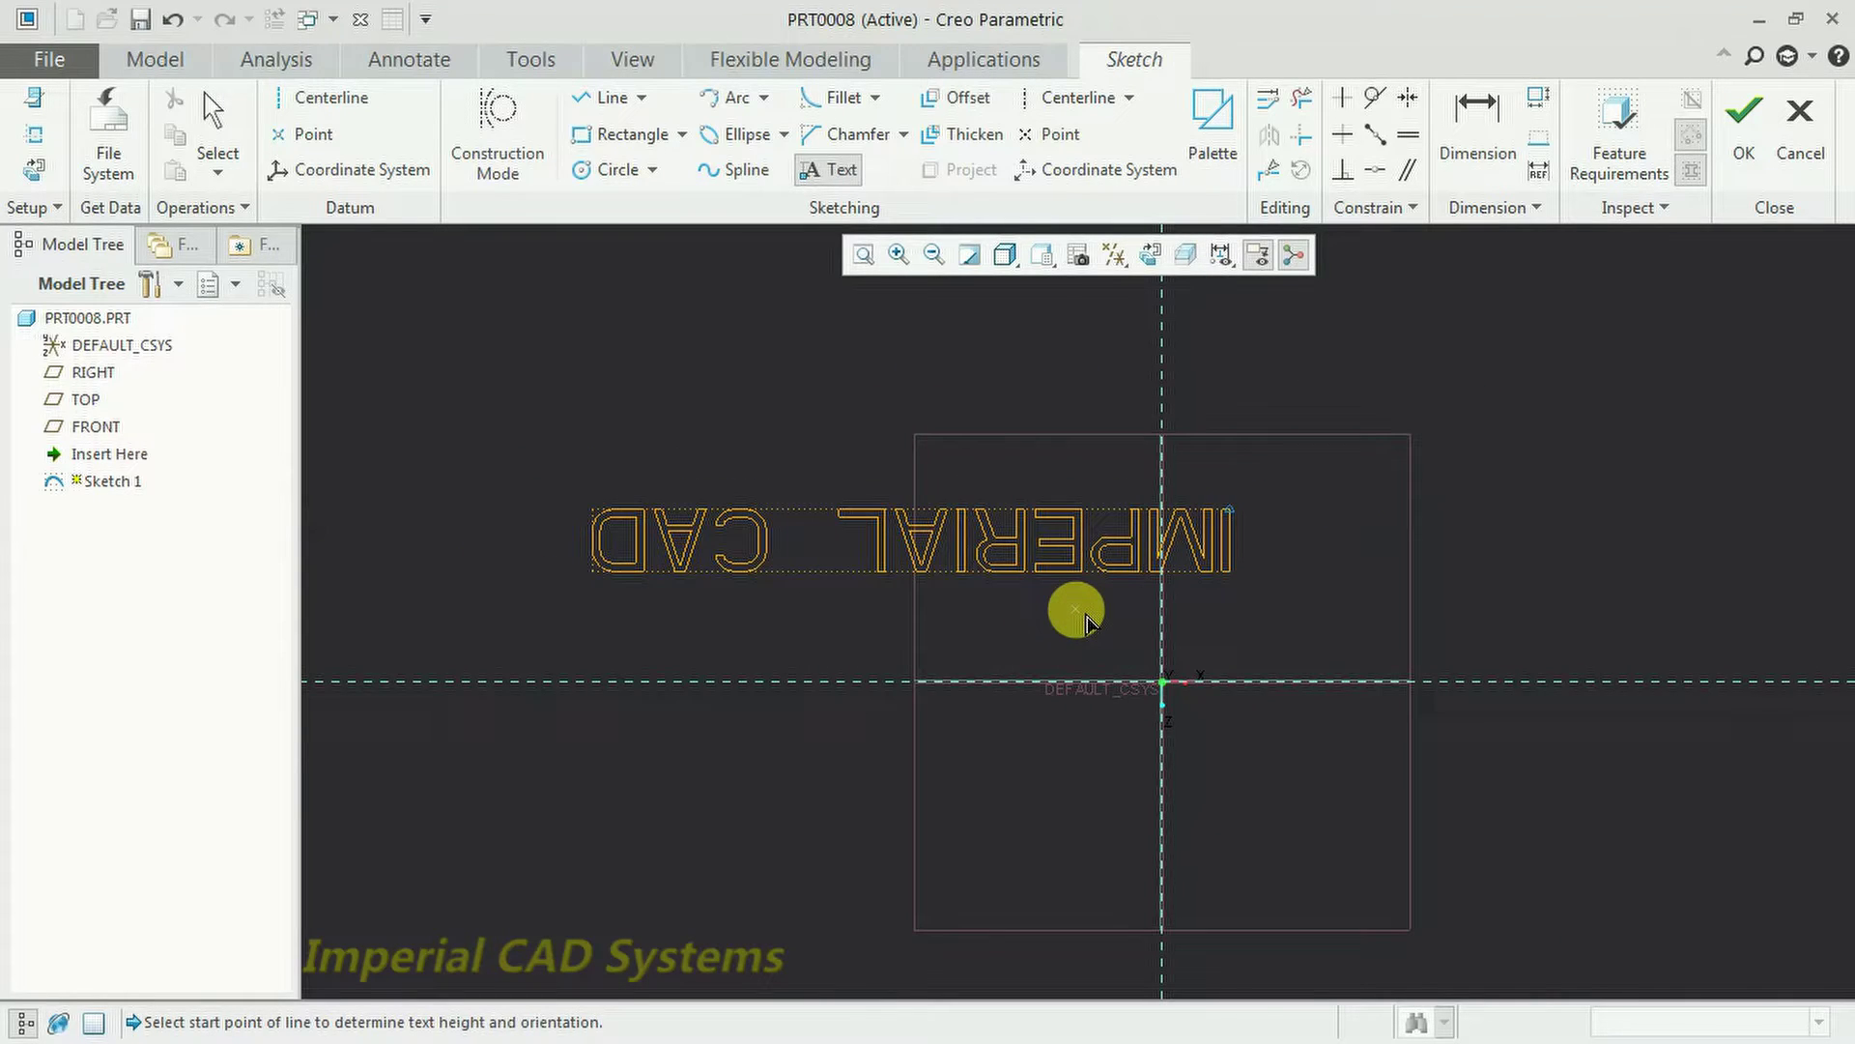
scroll(1244, 547, up, 3)
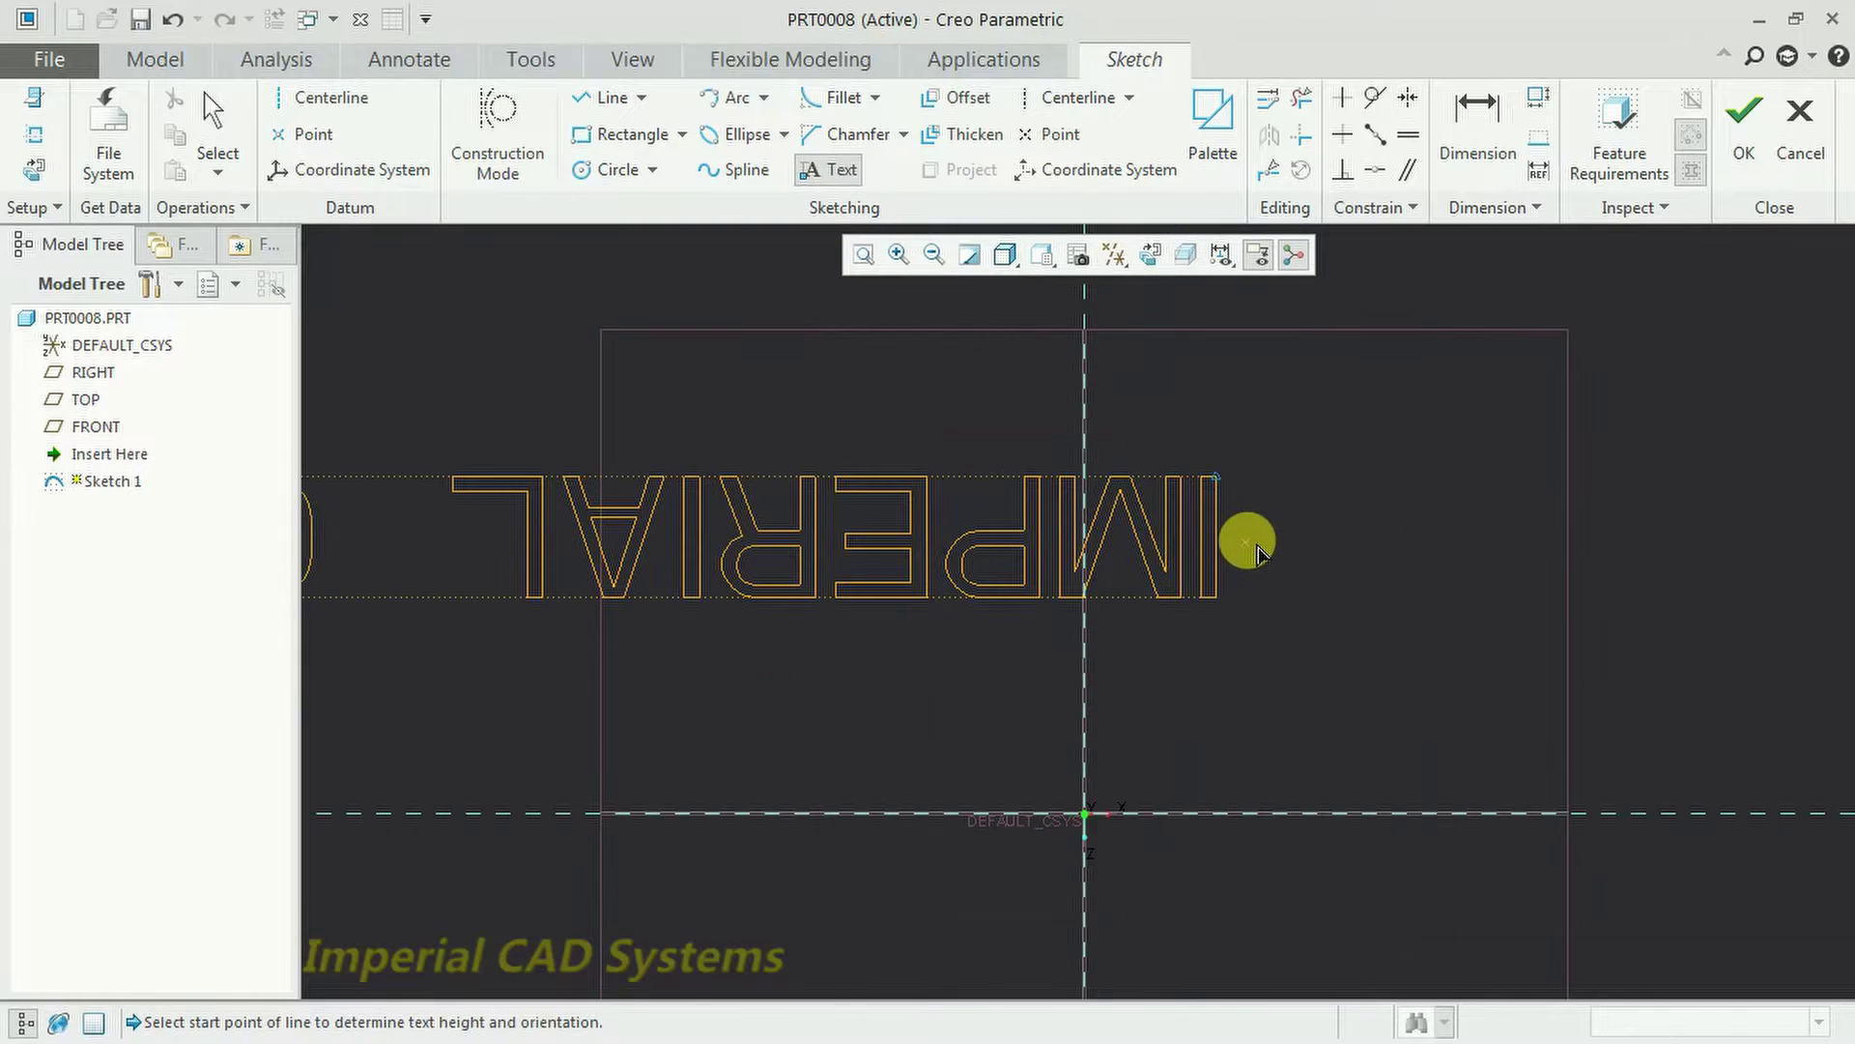
scroll(1254, 527, up, 2)
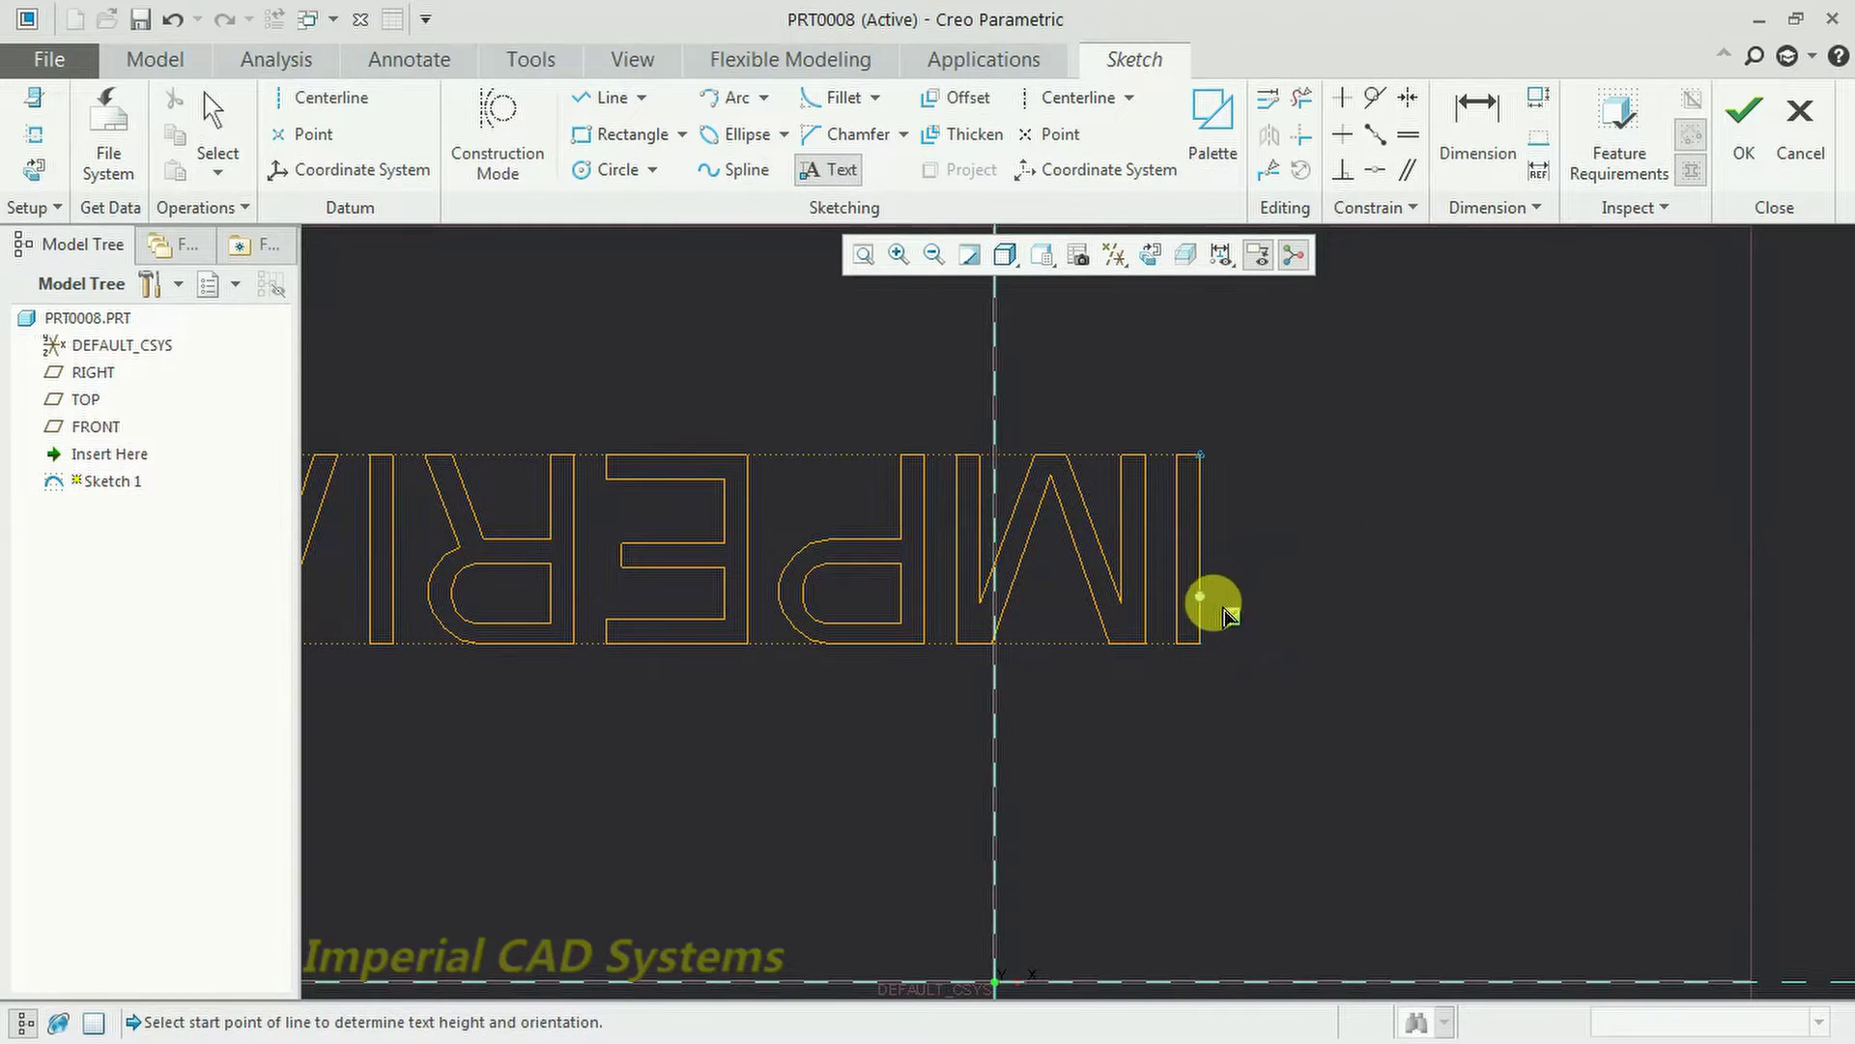
scroll(1217, 607, down, 3)
scroll(1217, 607, down, 2)
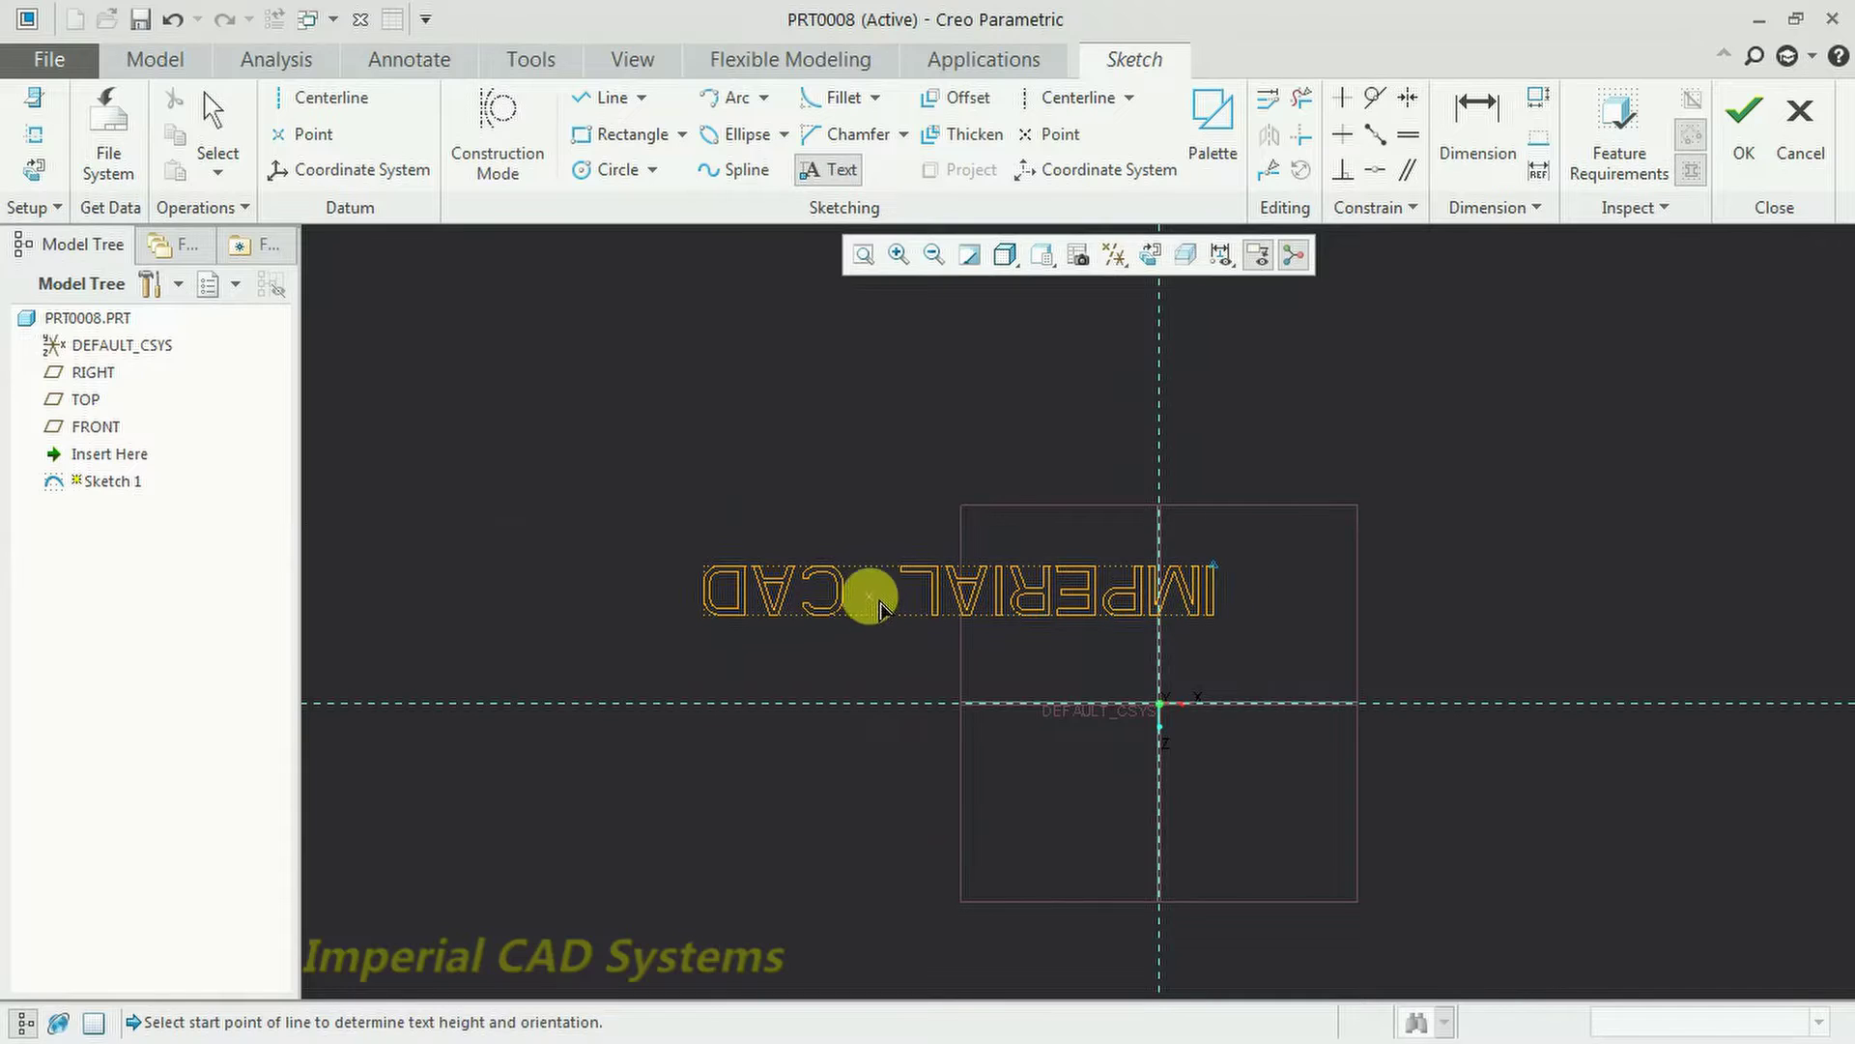
middle_click(887, 548)
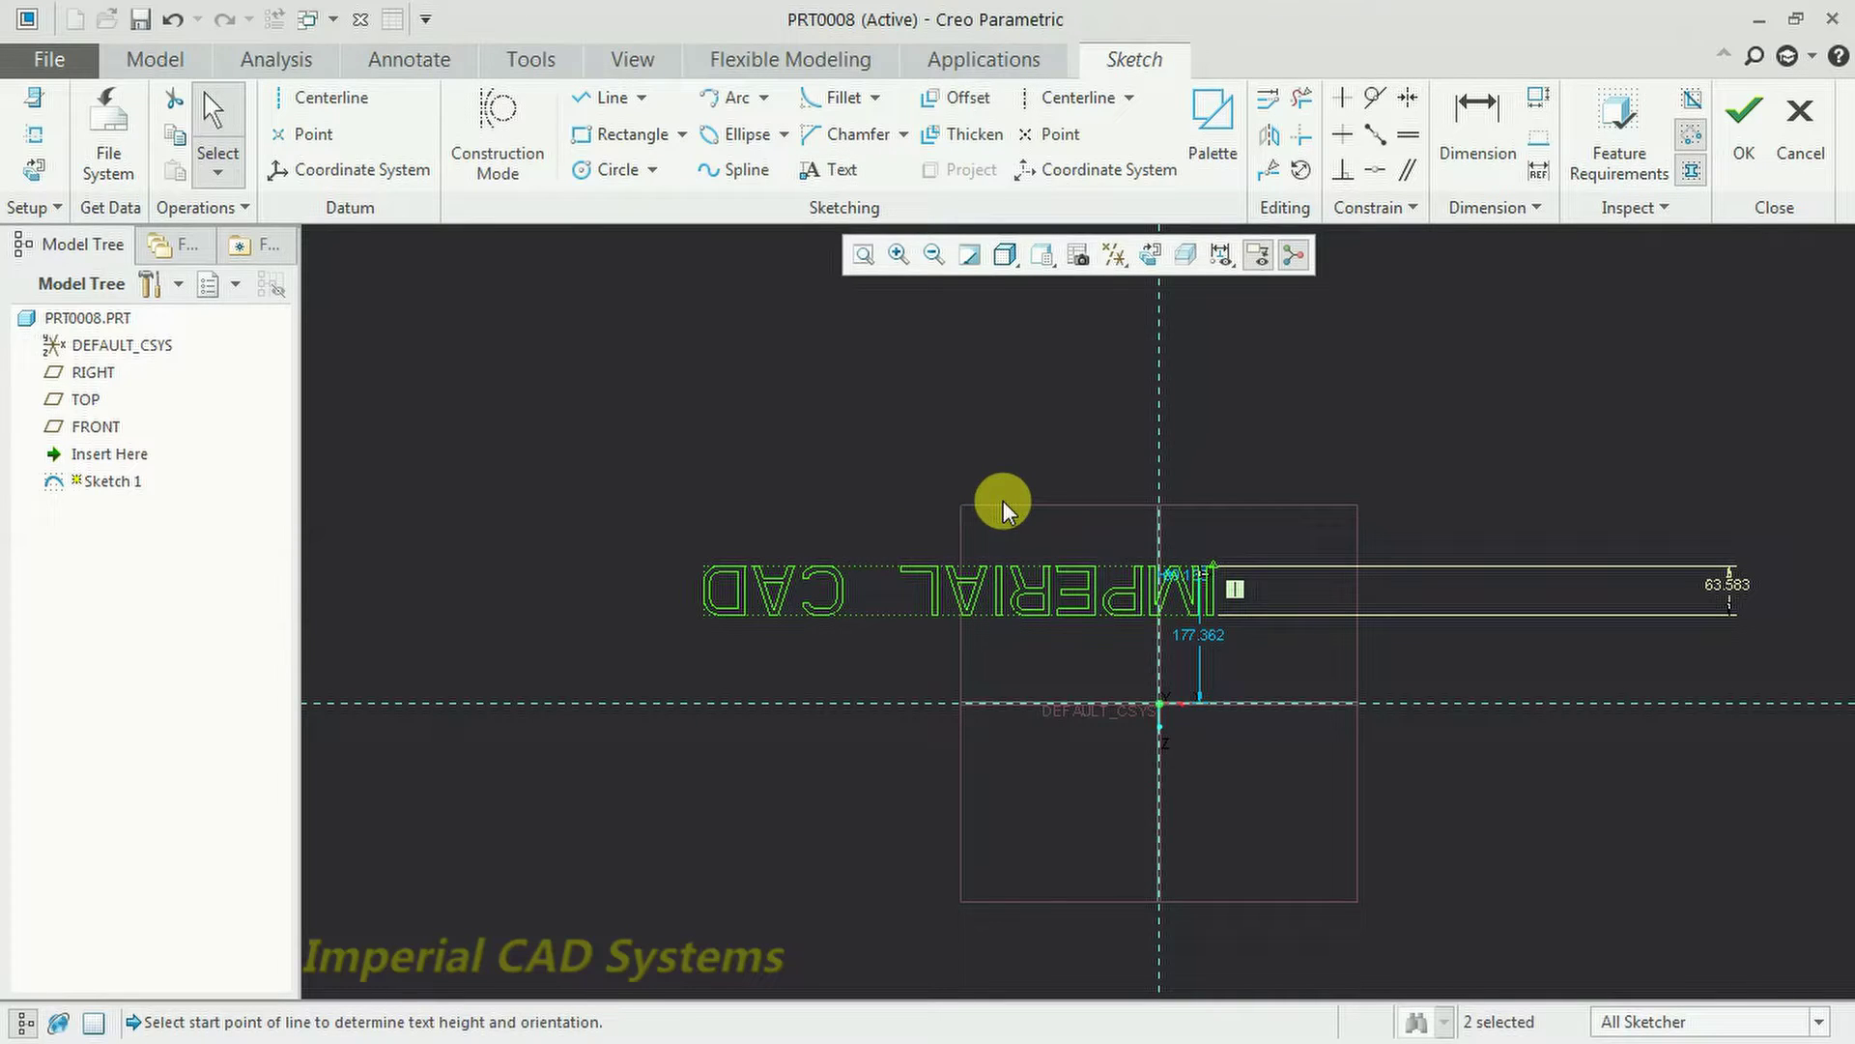
key(ctrl+z)
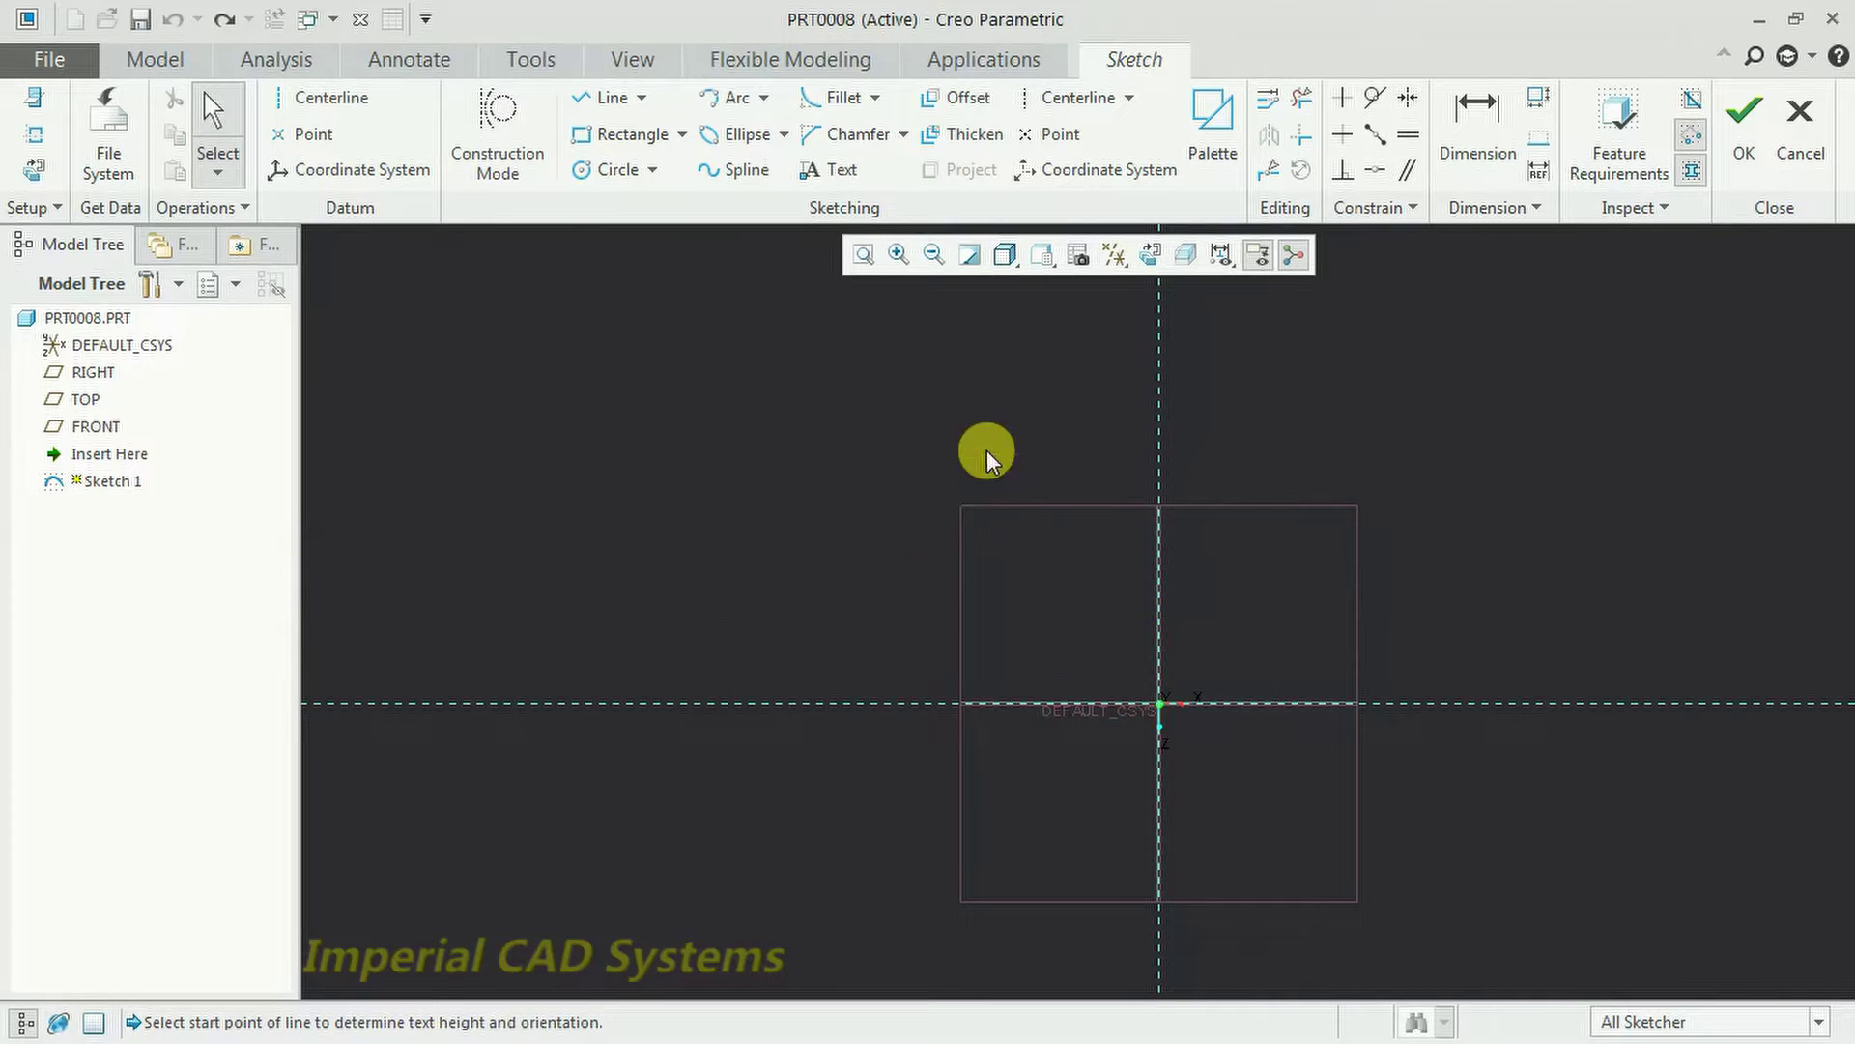
Place the sketch text "IMPERIAL CAD" in font3d, using an upward vertical height line about 101 long above the horizontal reference.
click(829, 170)
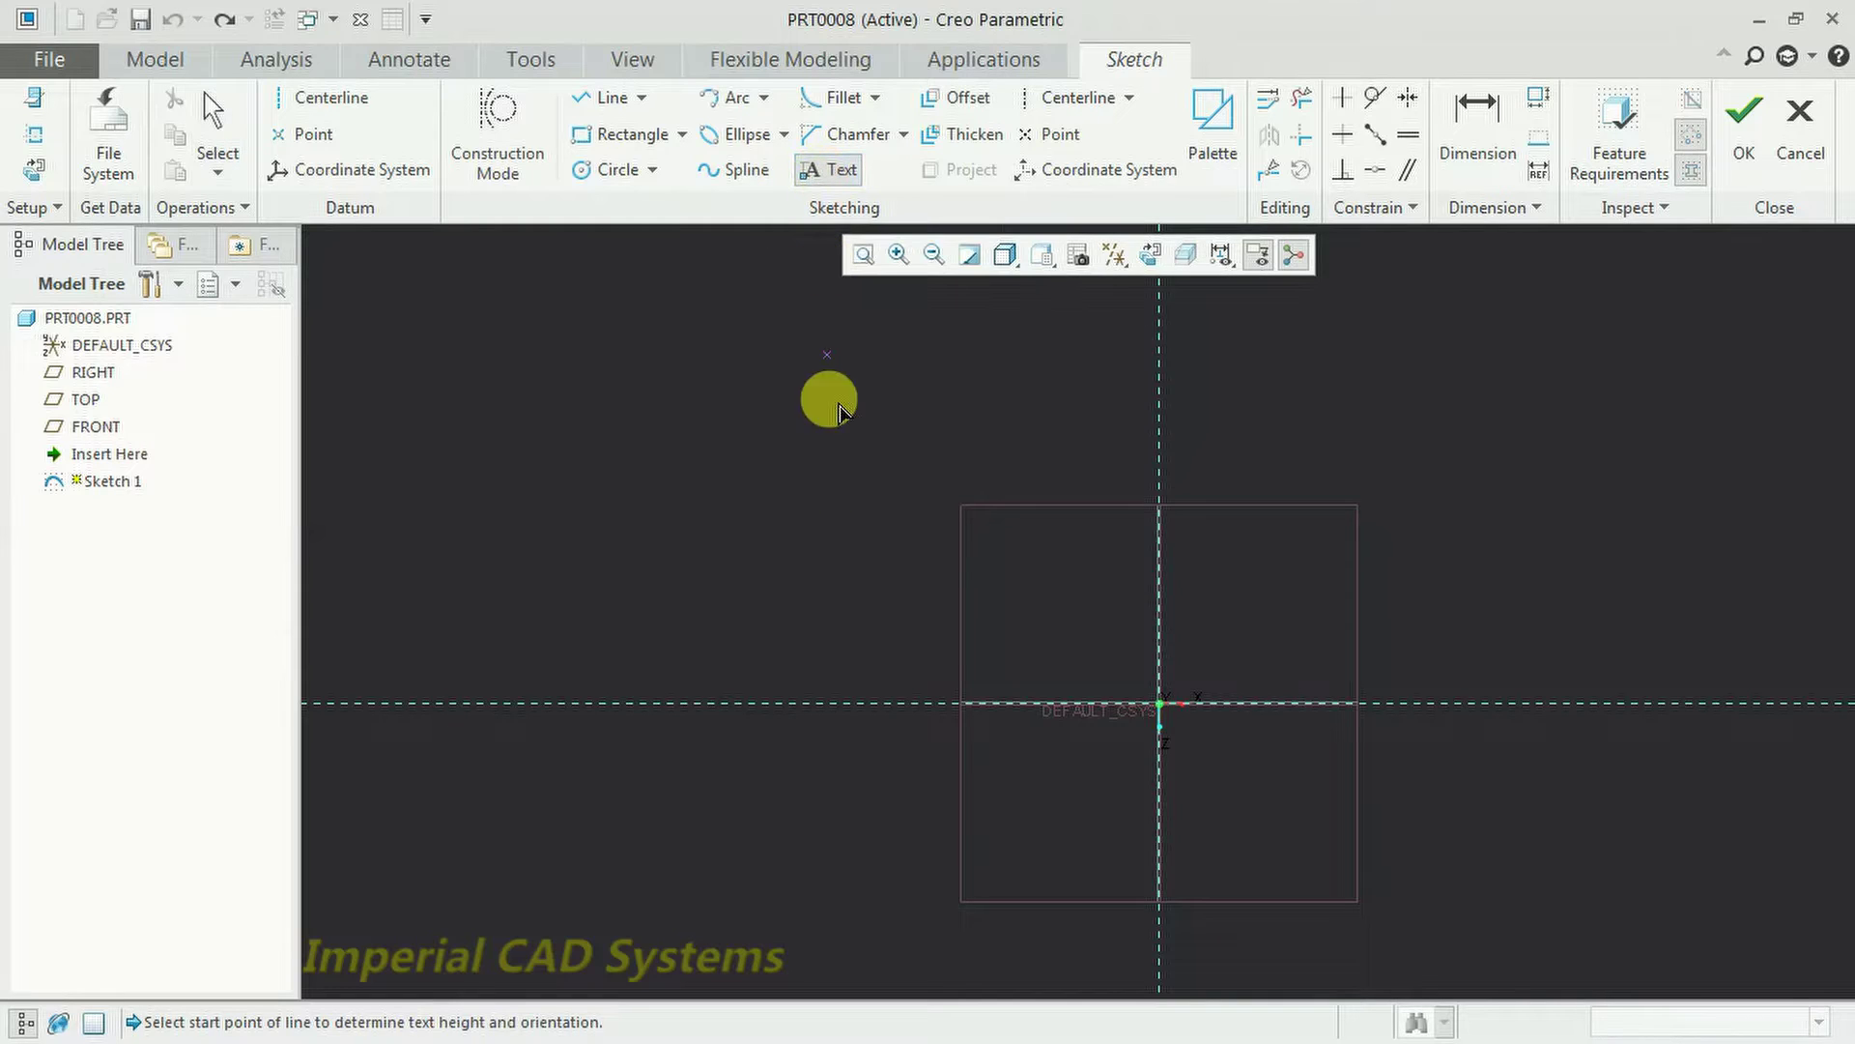
click(835, 535)
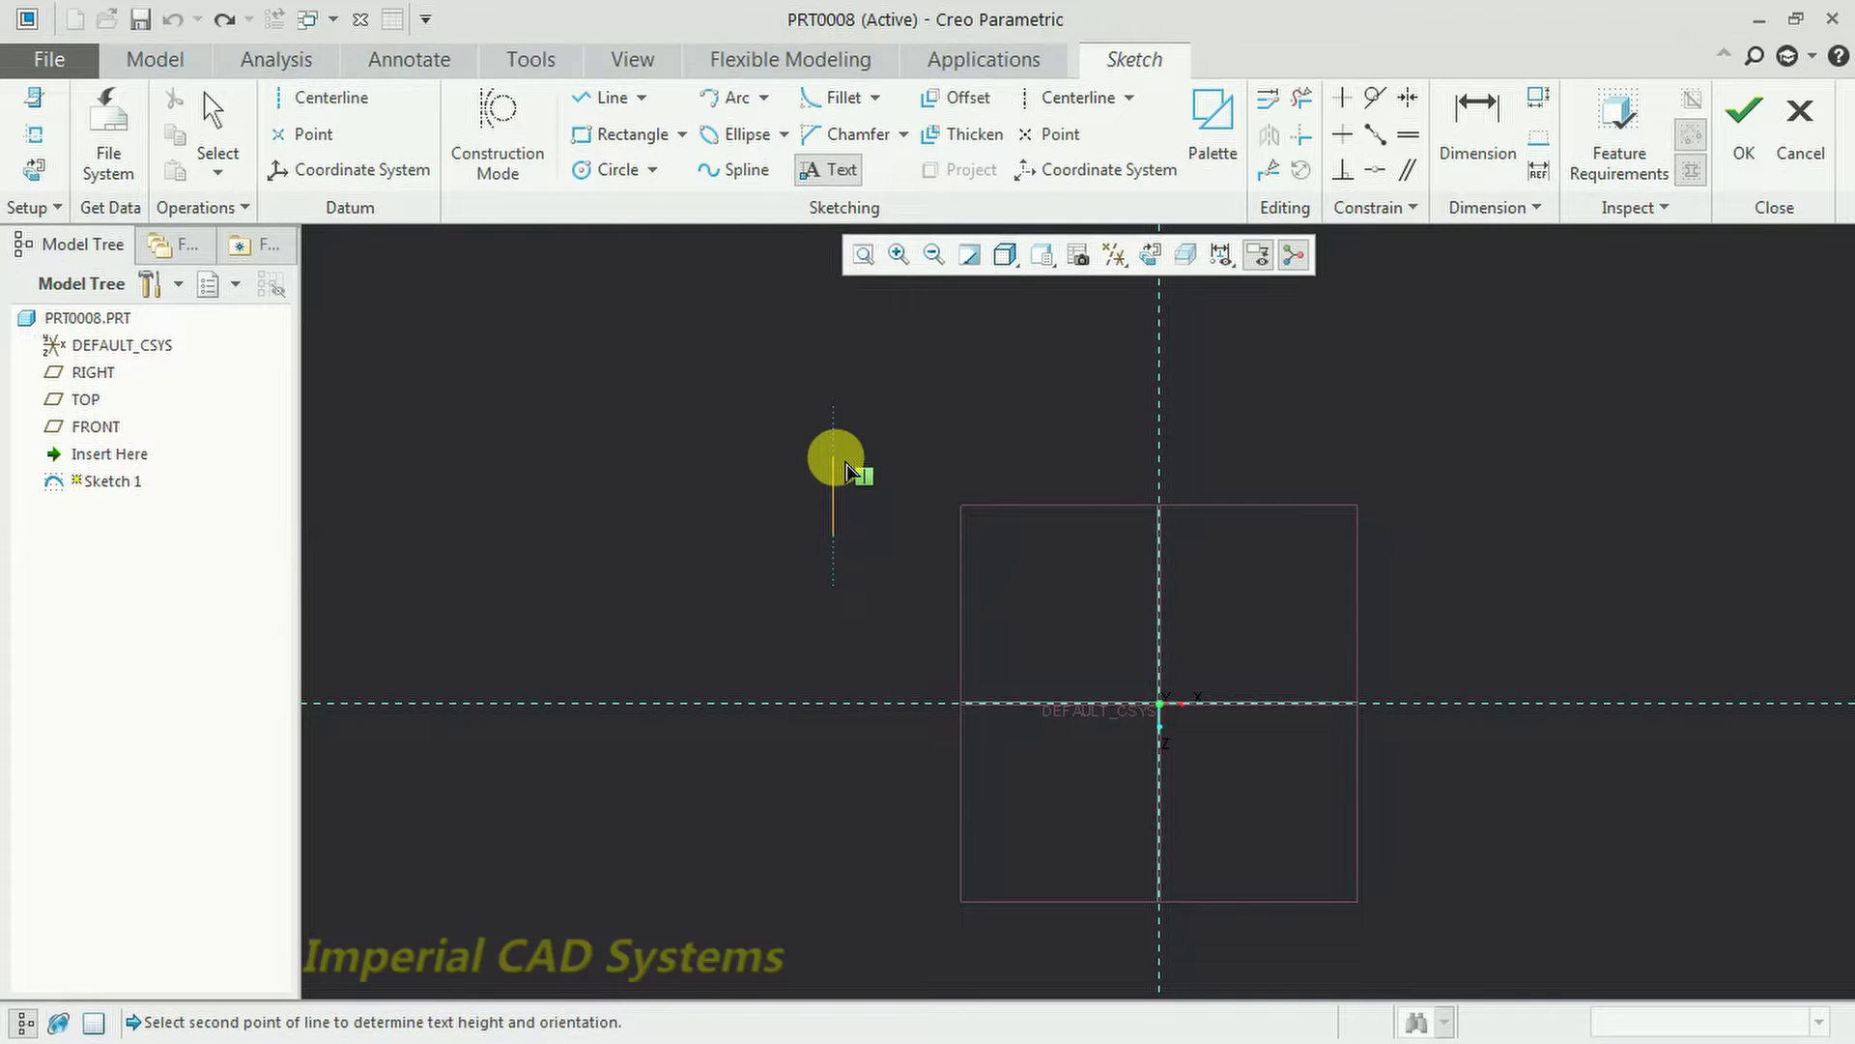
click(848, 472)
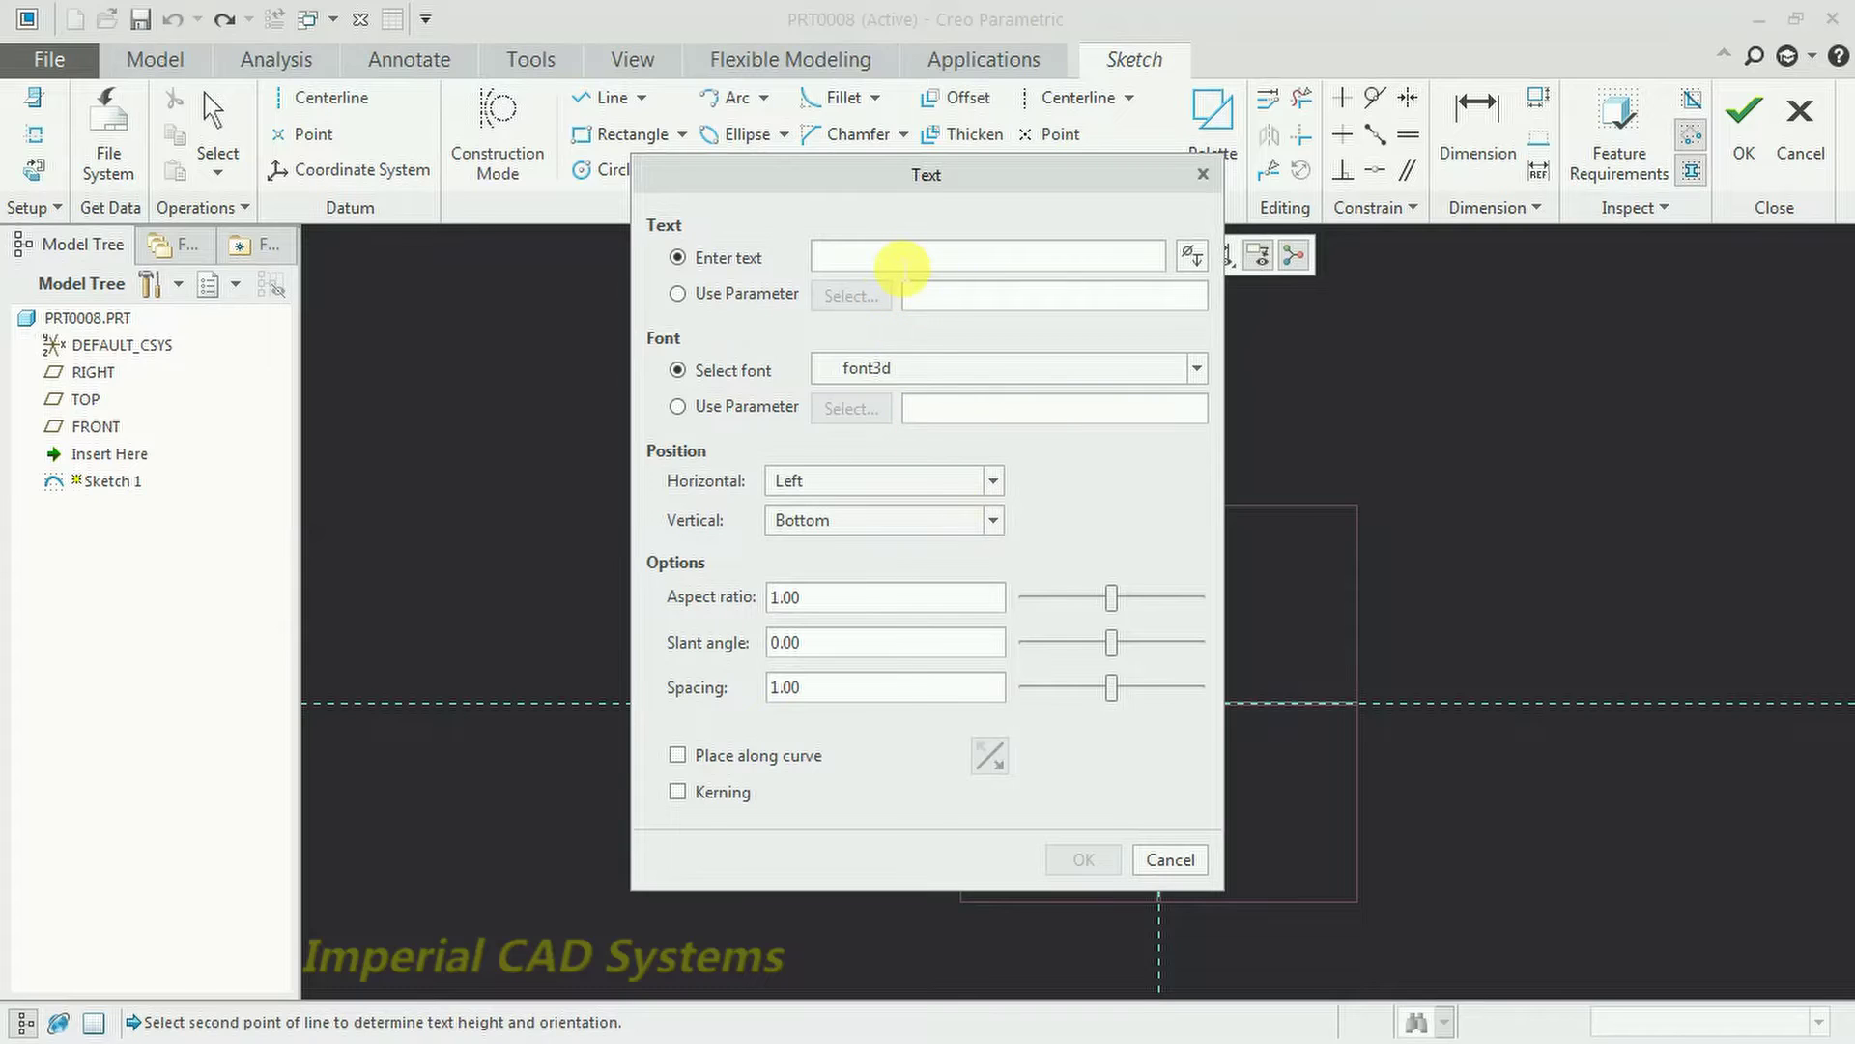
text(IMPER)
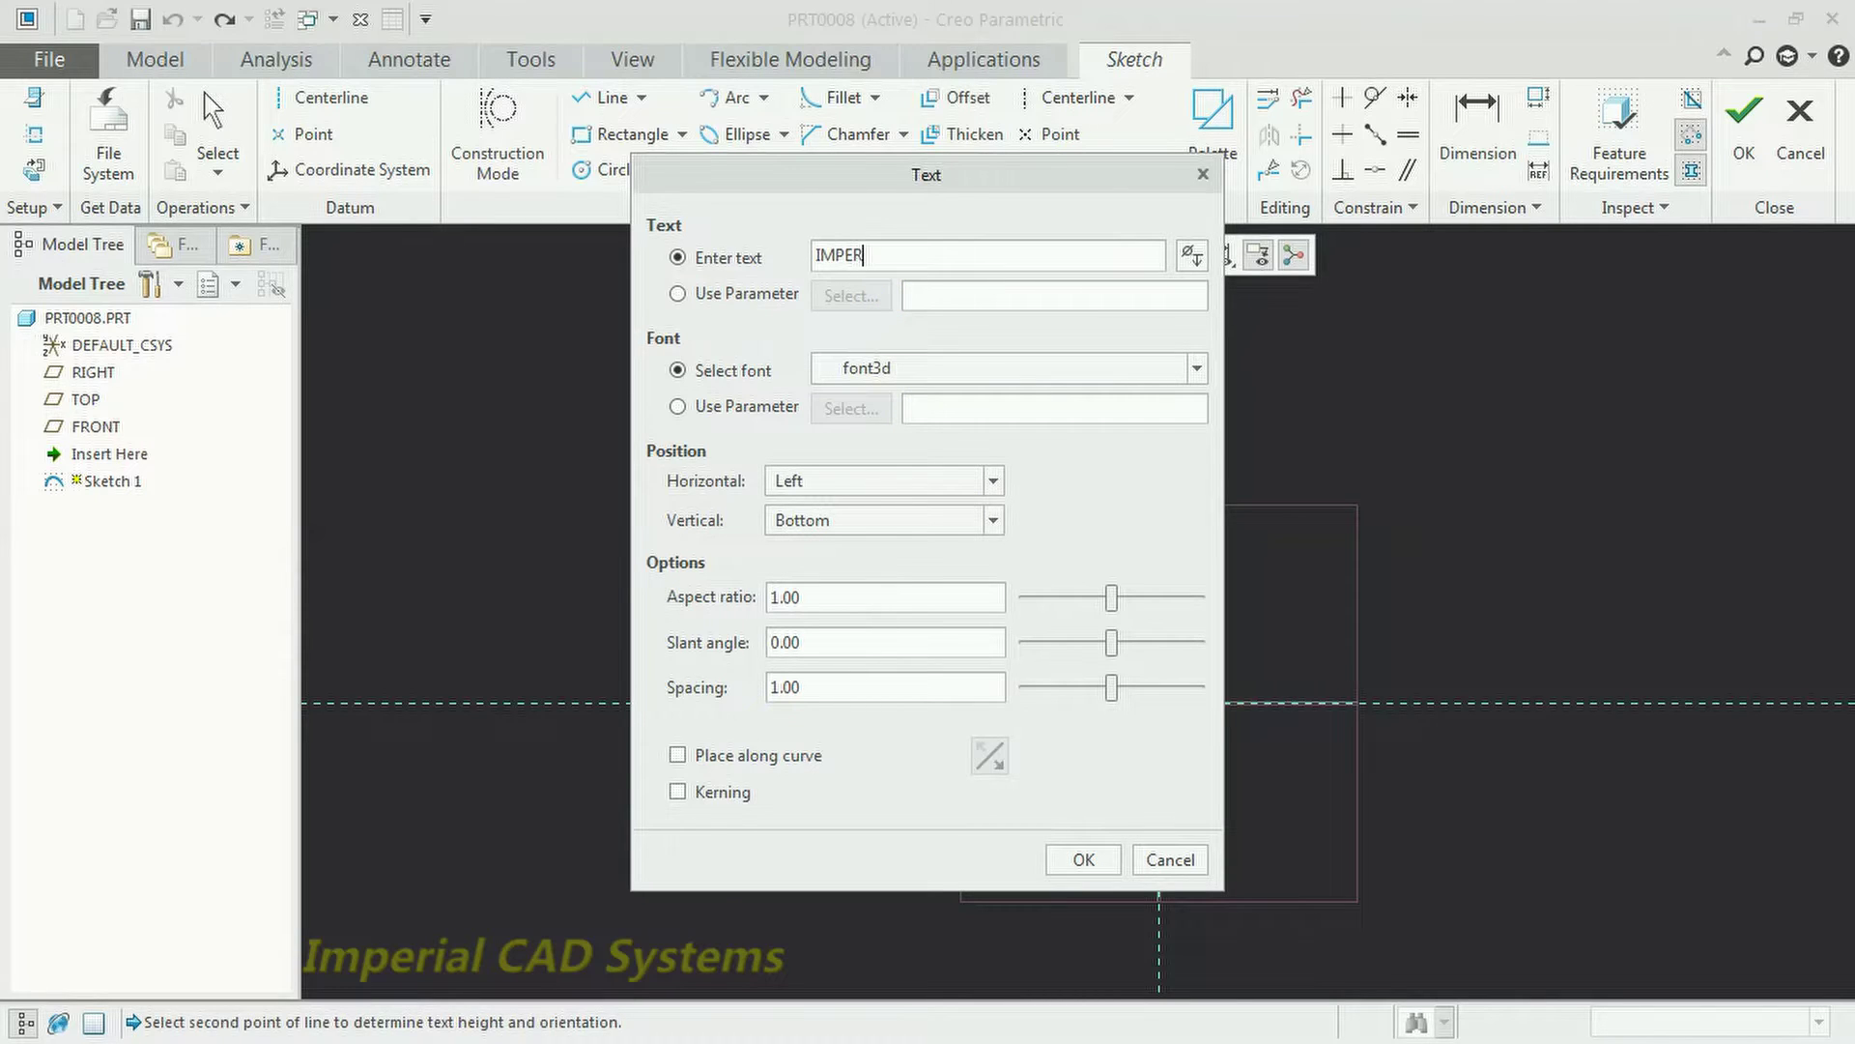
text(IAL)
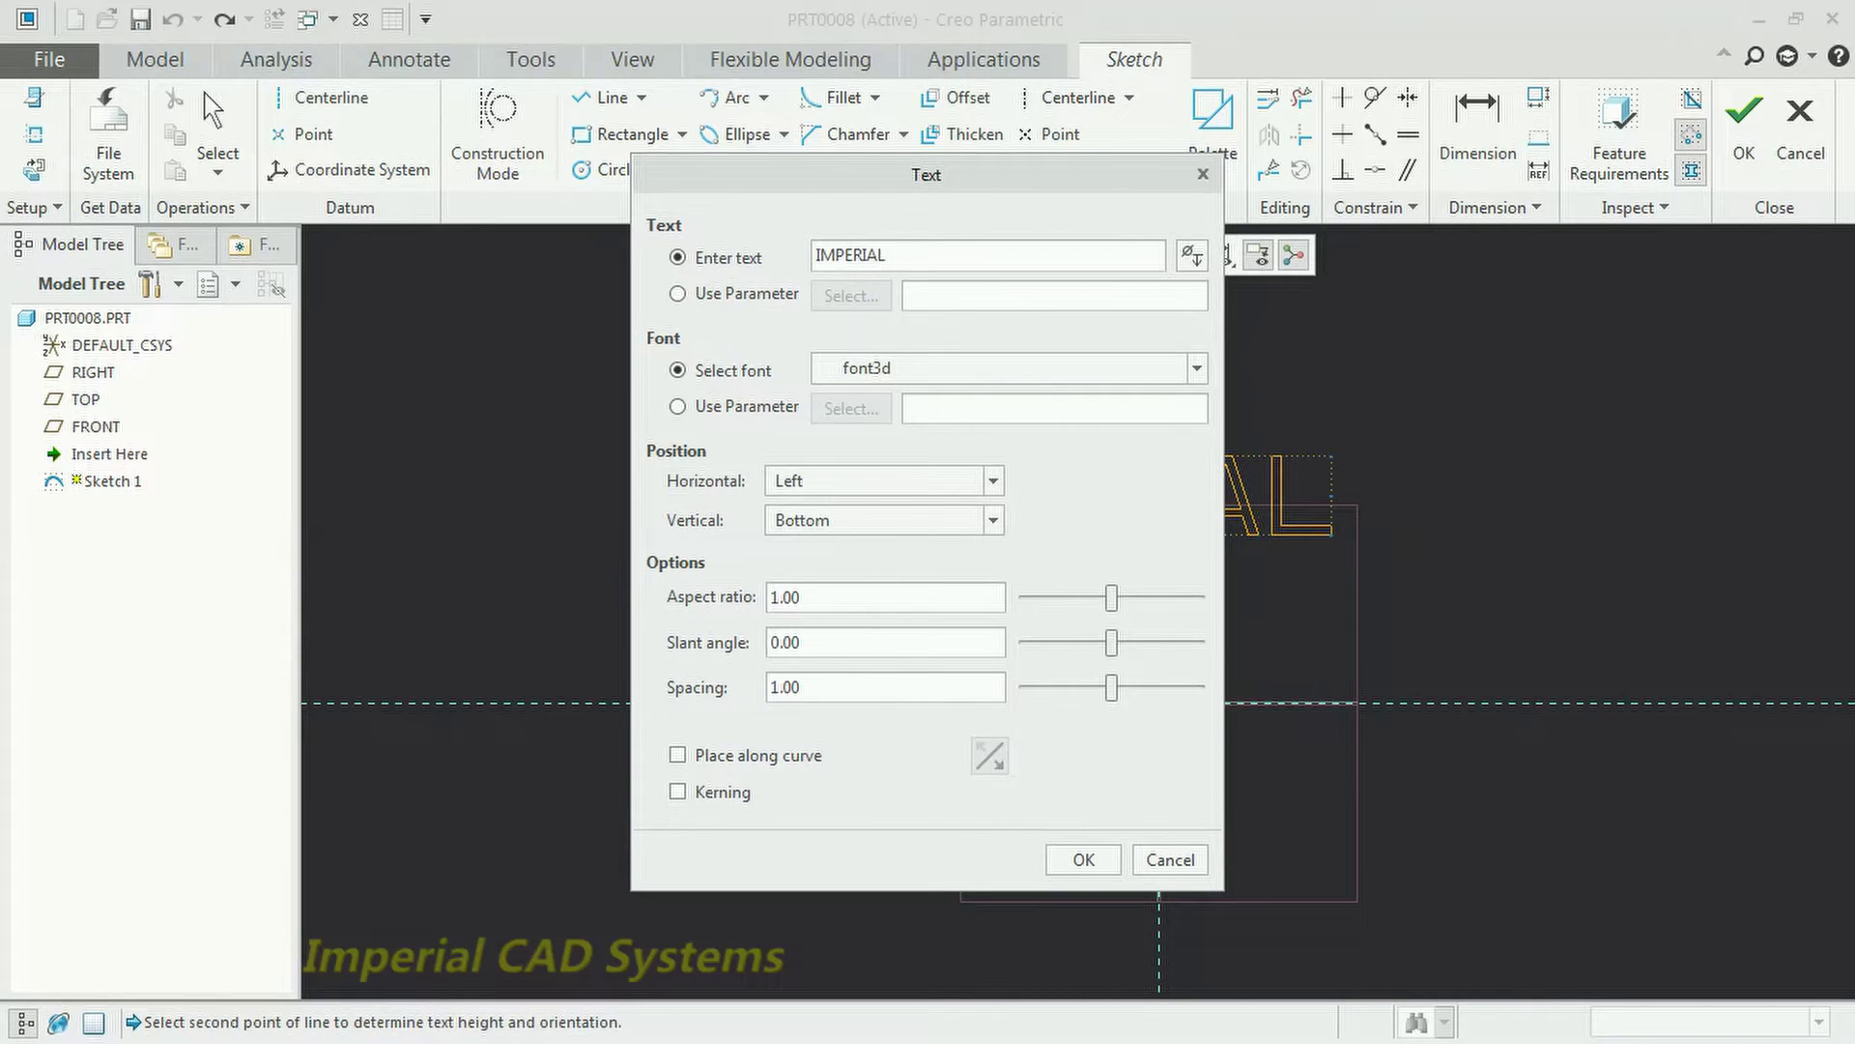
text( CAD)
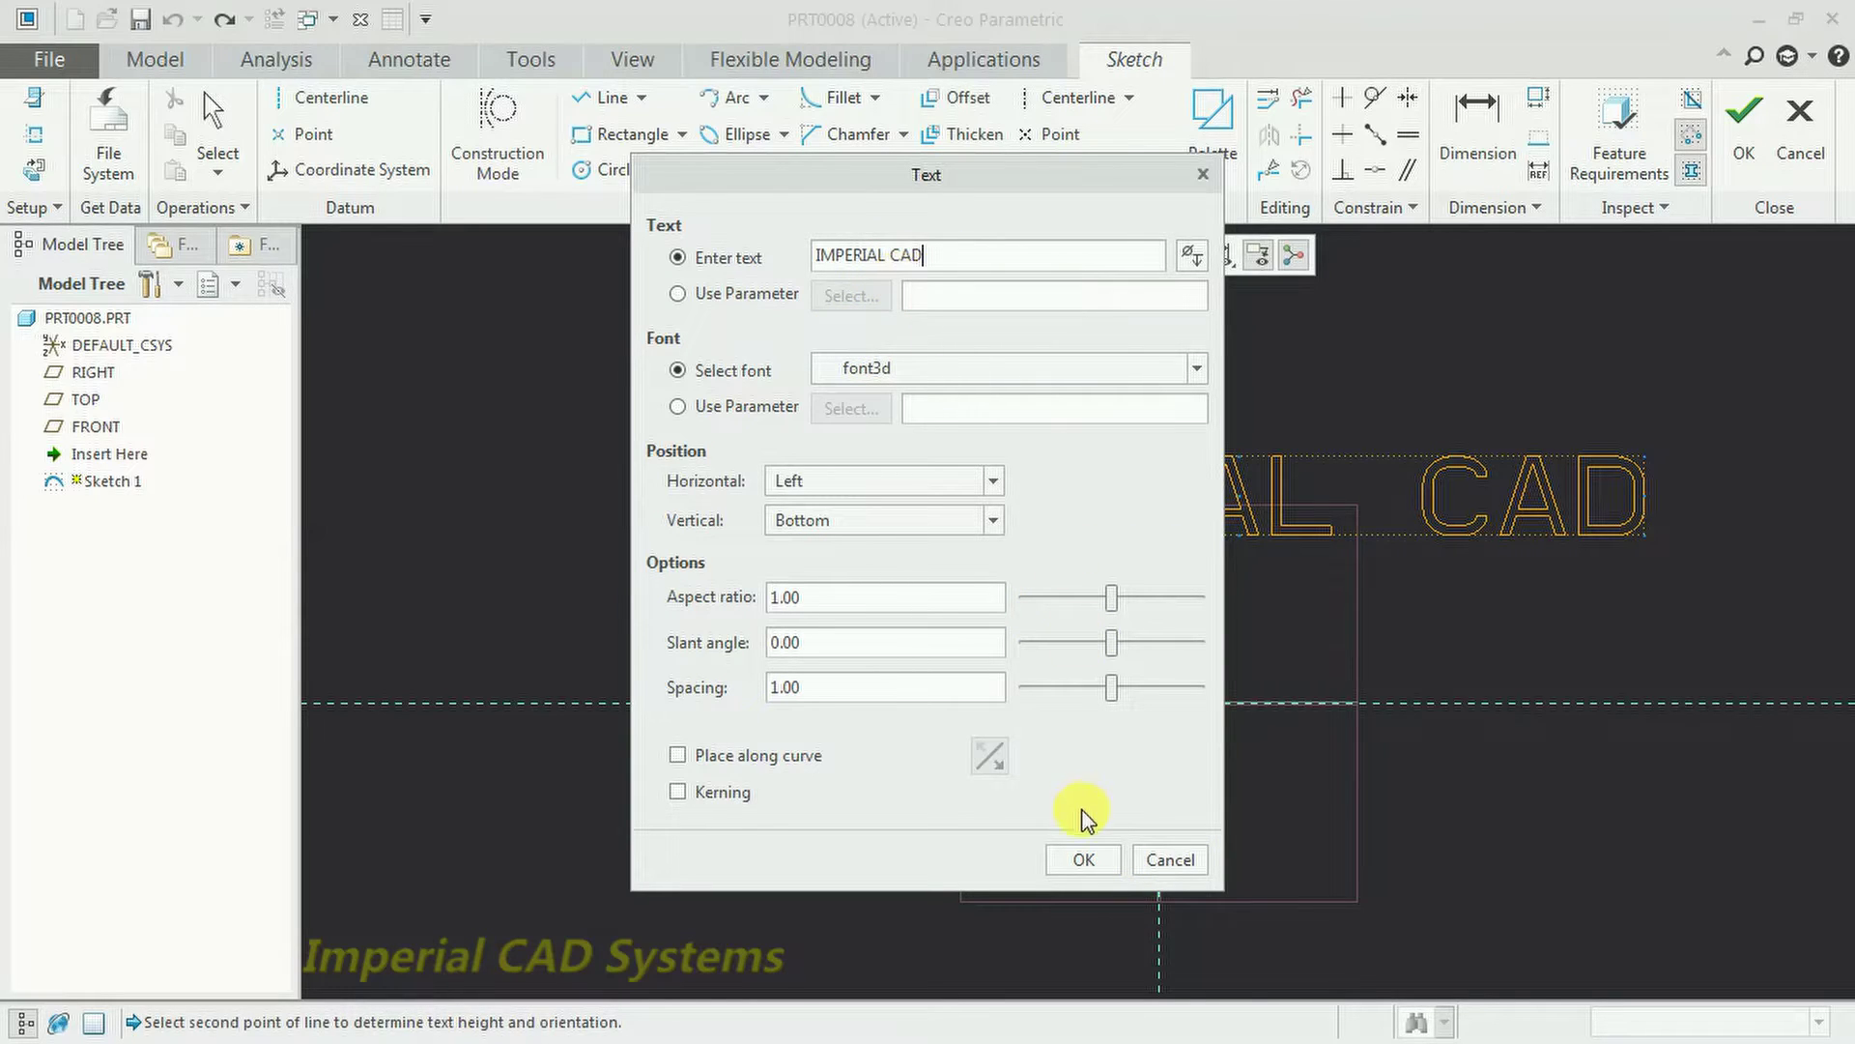
click(1084, 858)
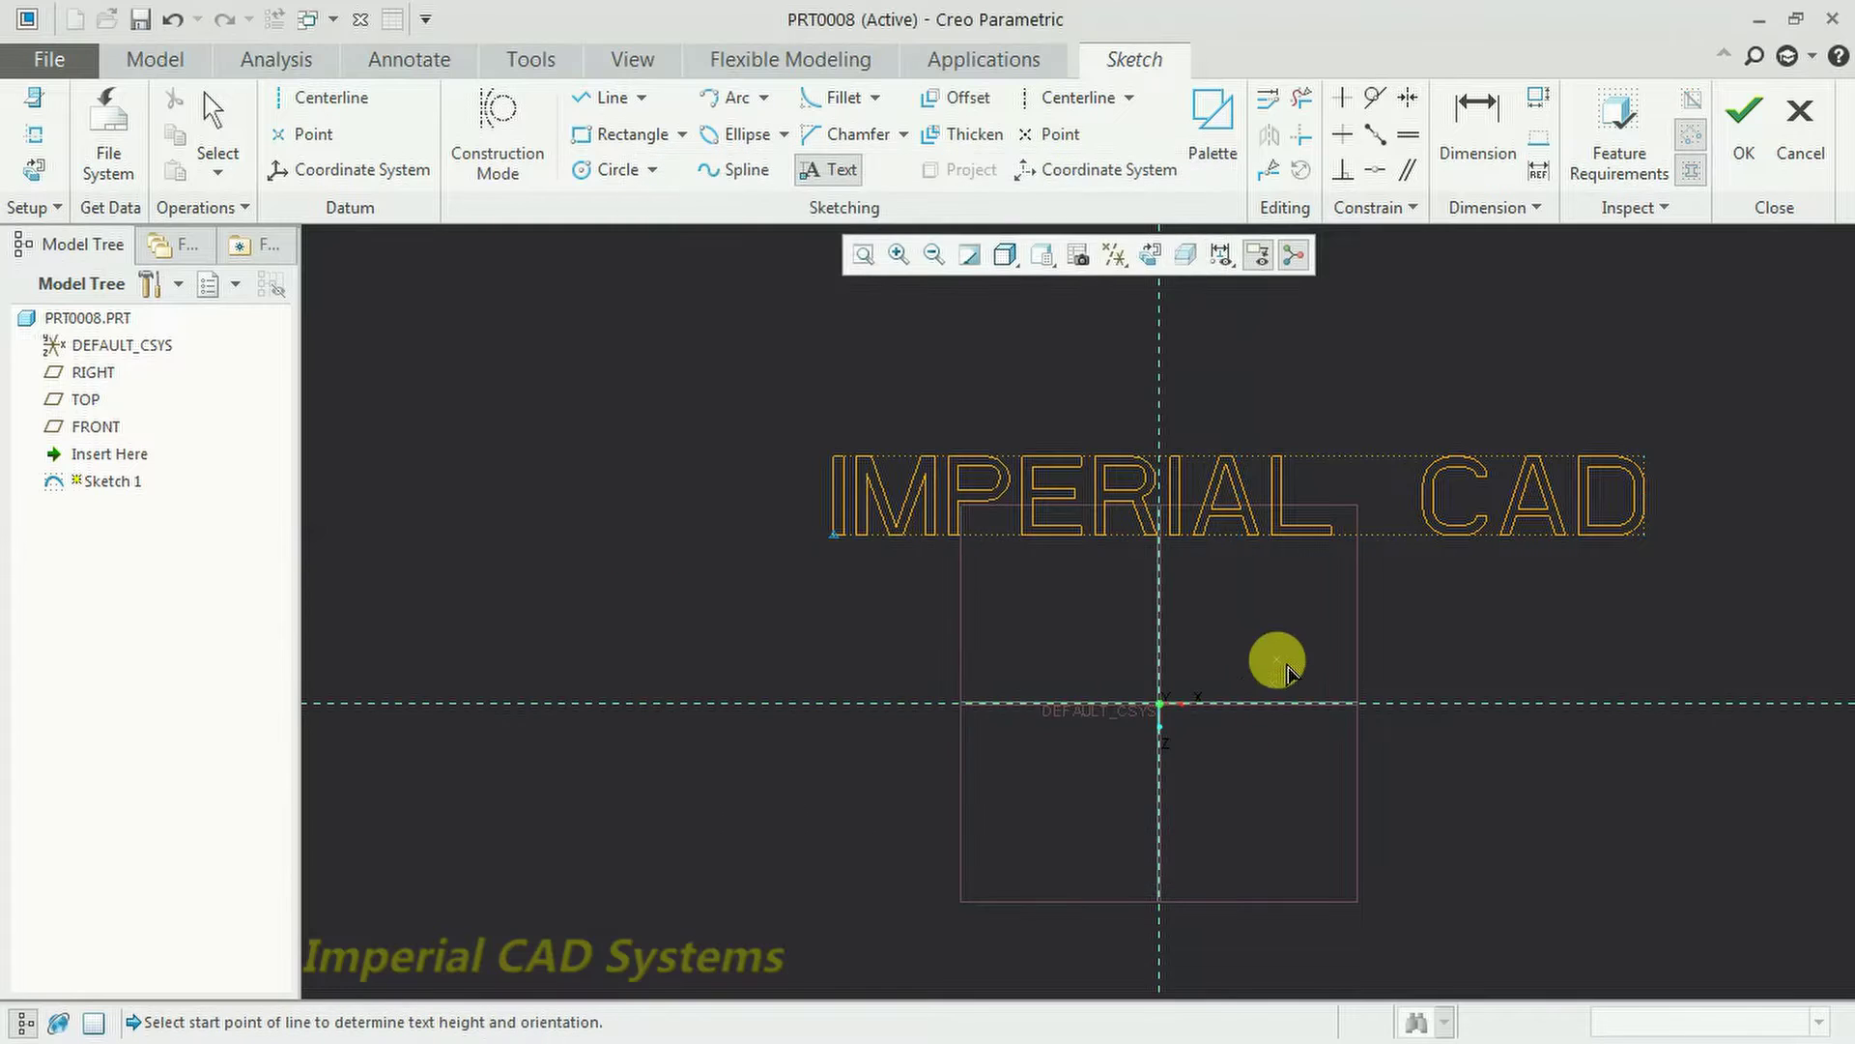
Draw an upward vertical text height line about 172 long, above and to the left of the "IMPERIAL CAD" text.
scroll(1276, 655, up, 3)
scroll(1498, 643, down, 2)
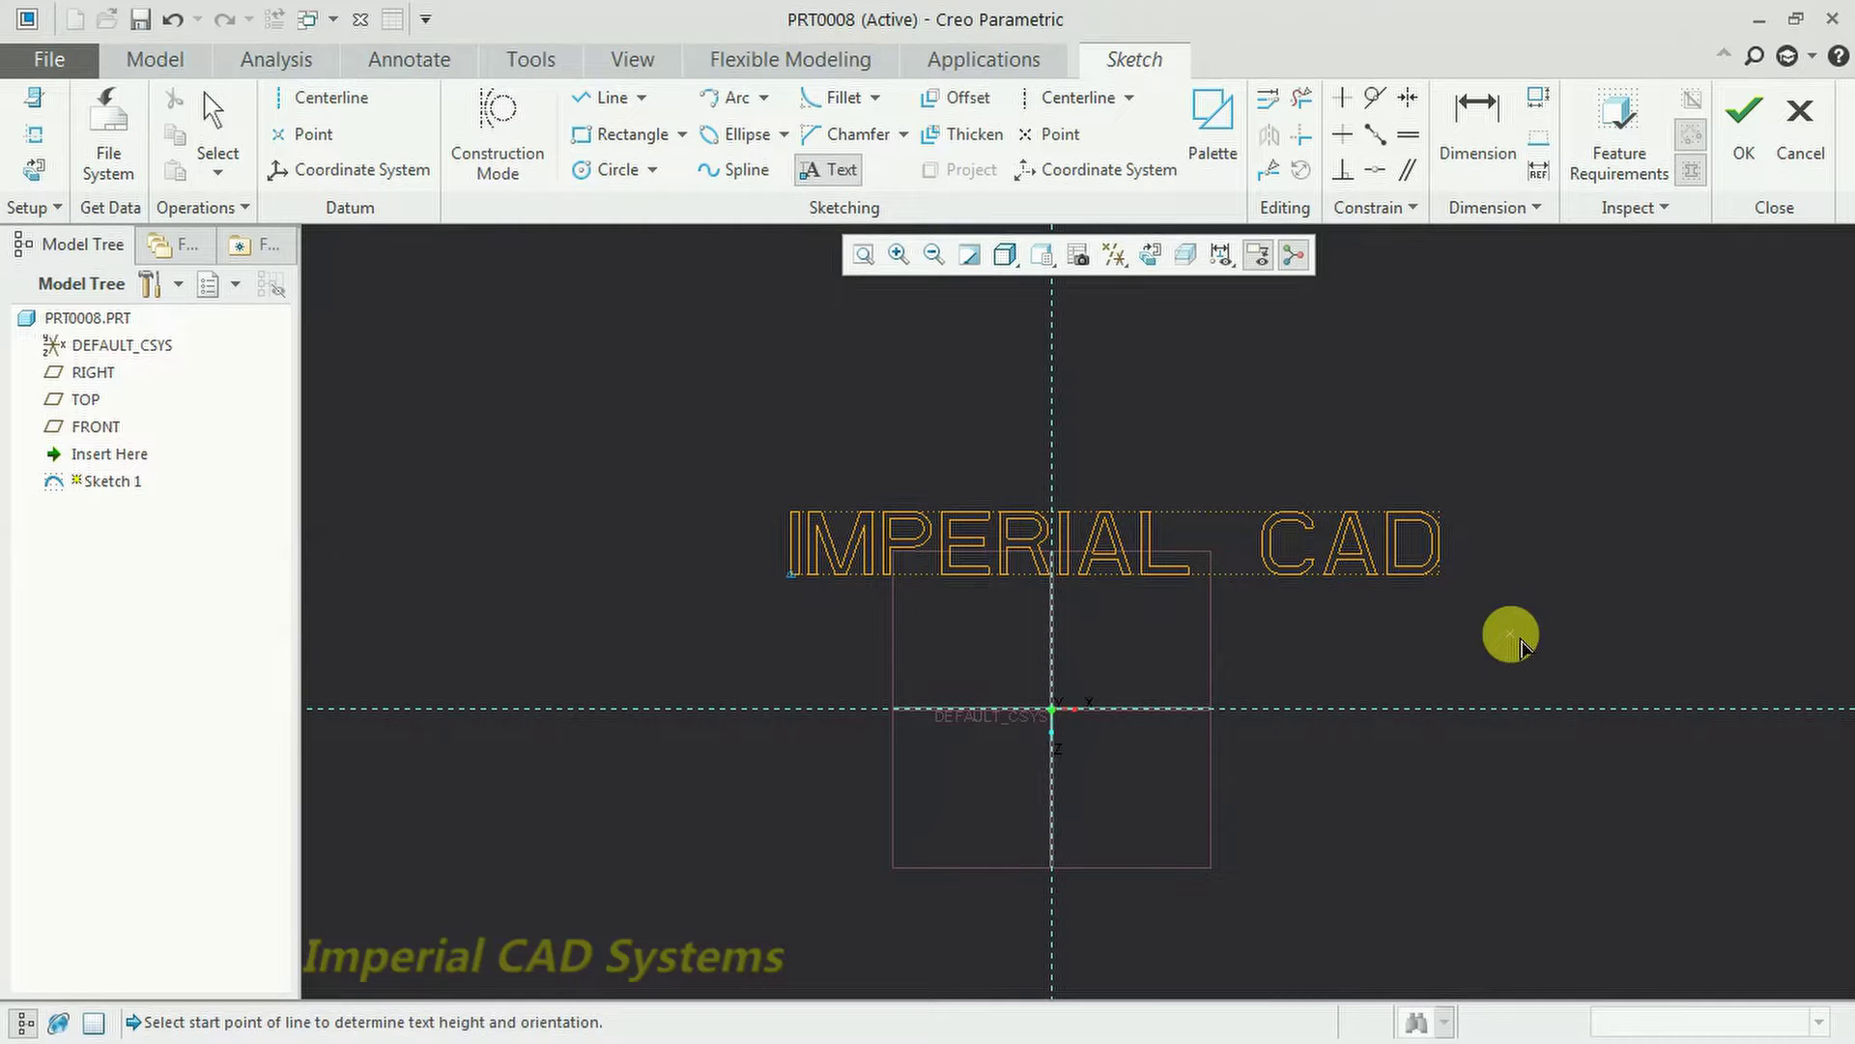
scroll(1256, 671, down, 4)
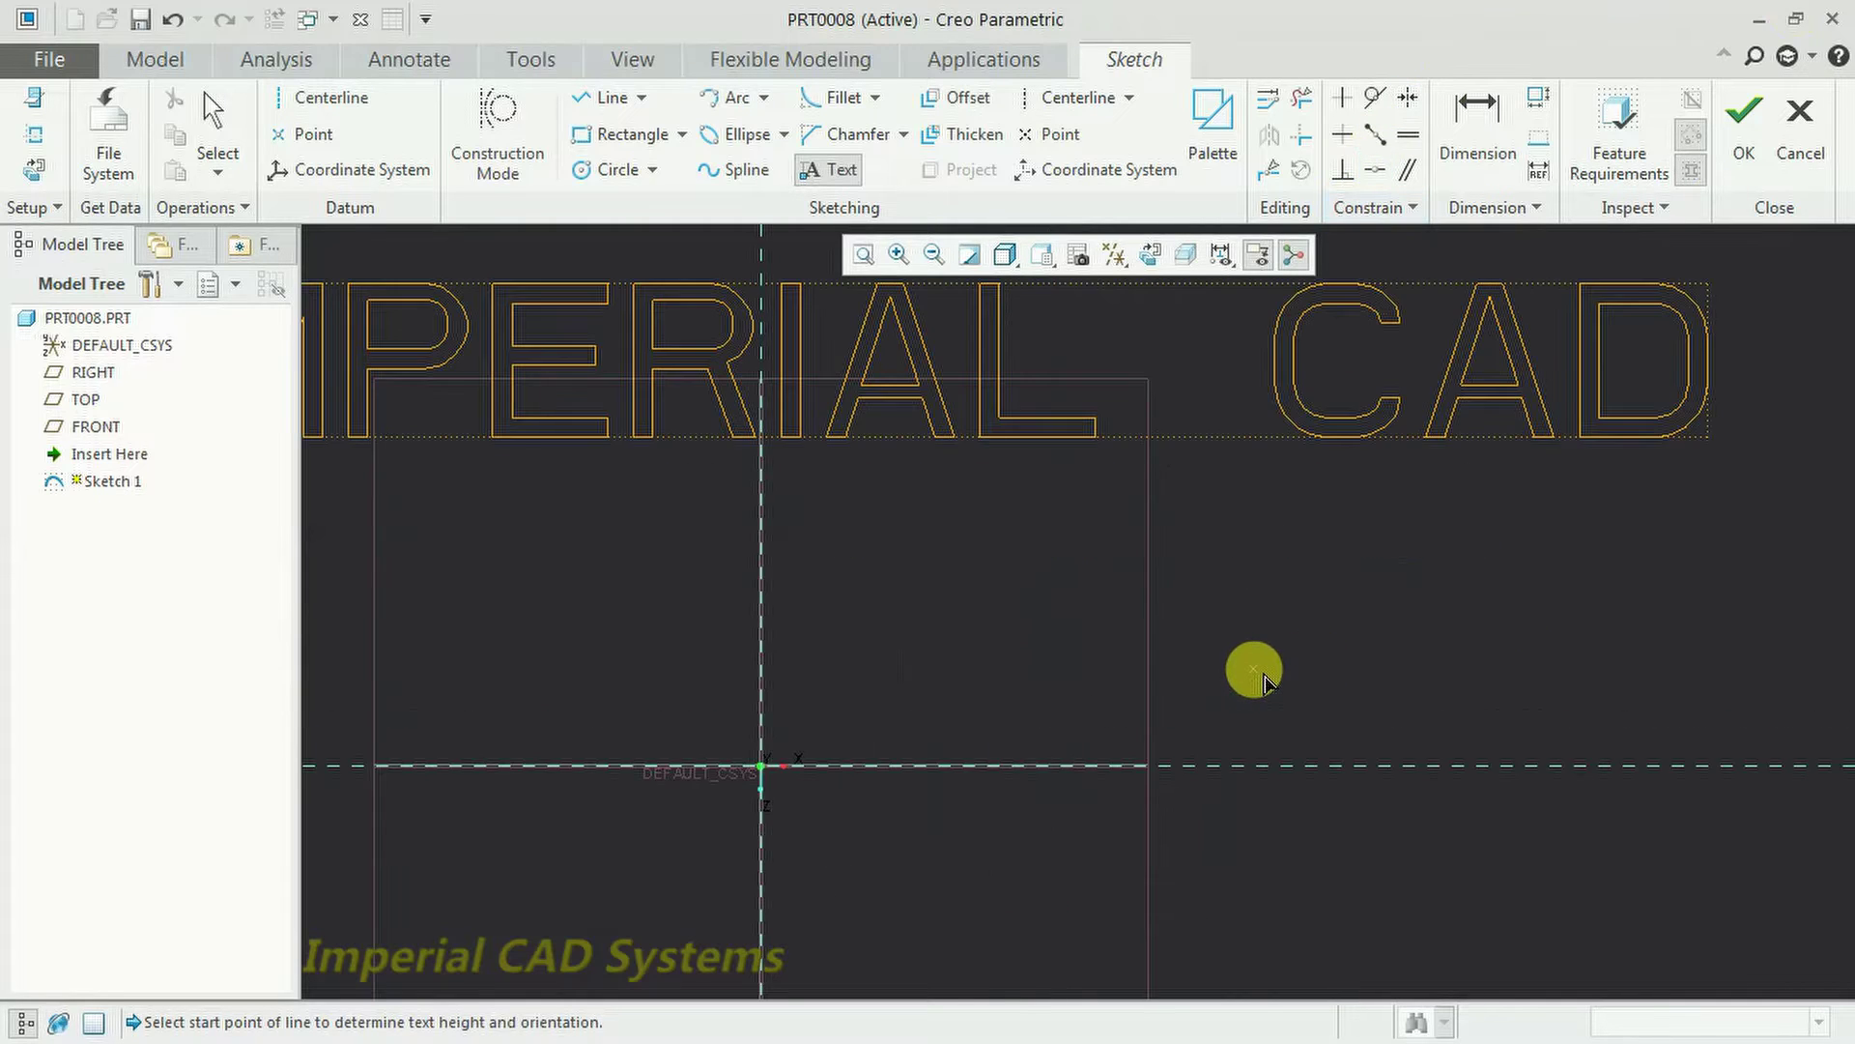
scroll(1257, 672, up, 3)
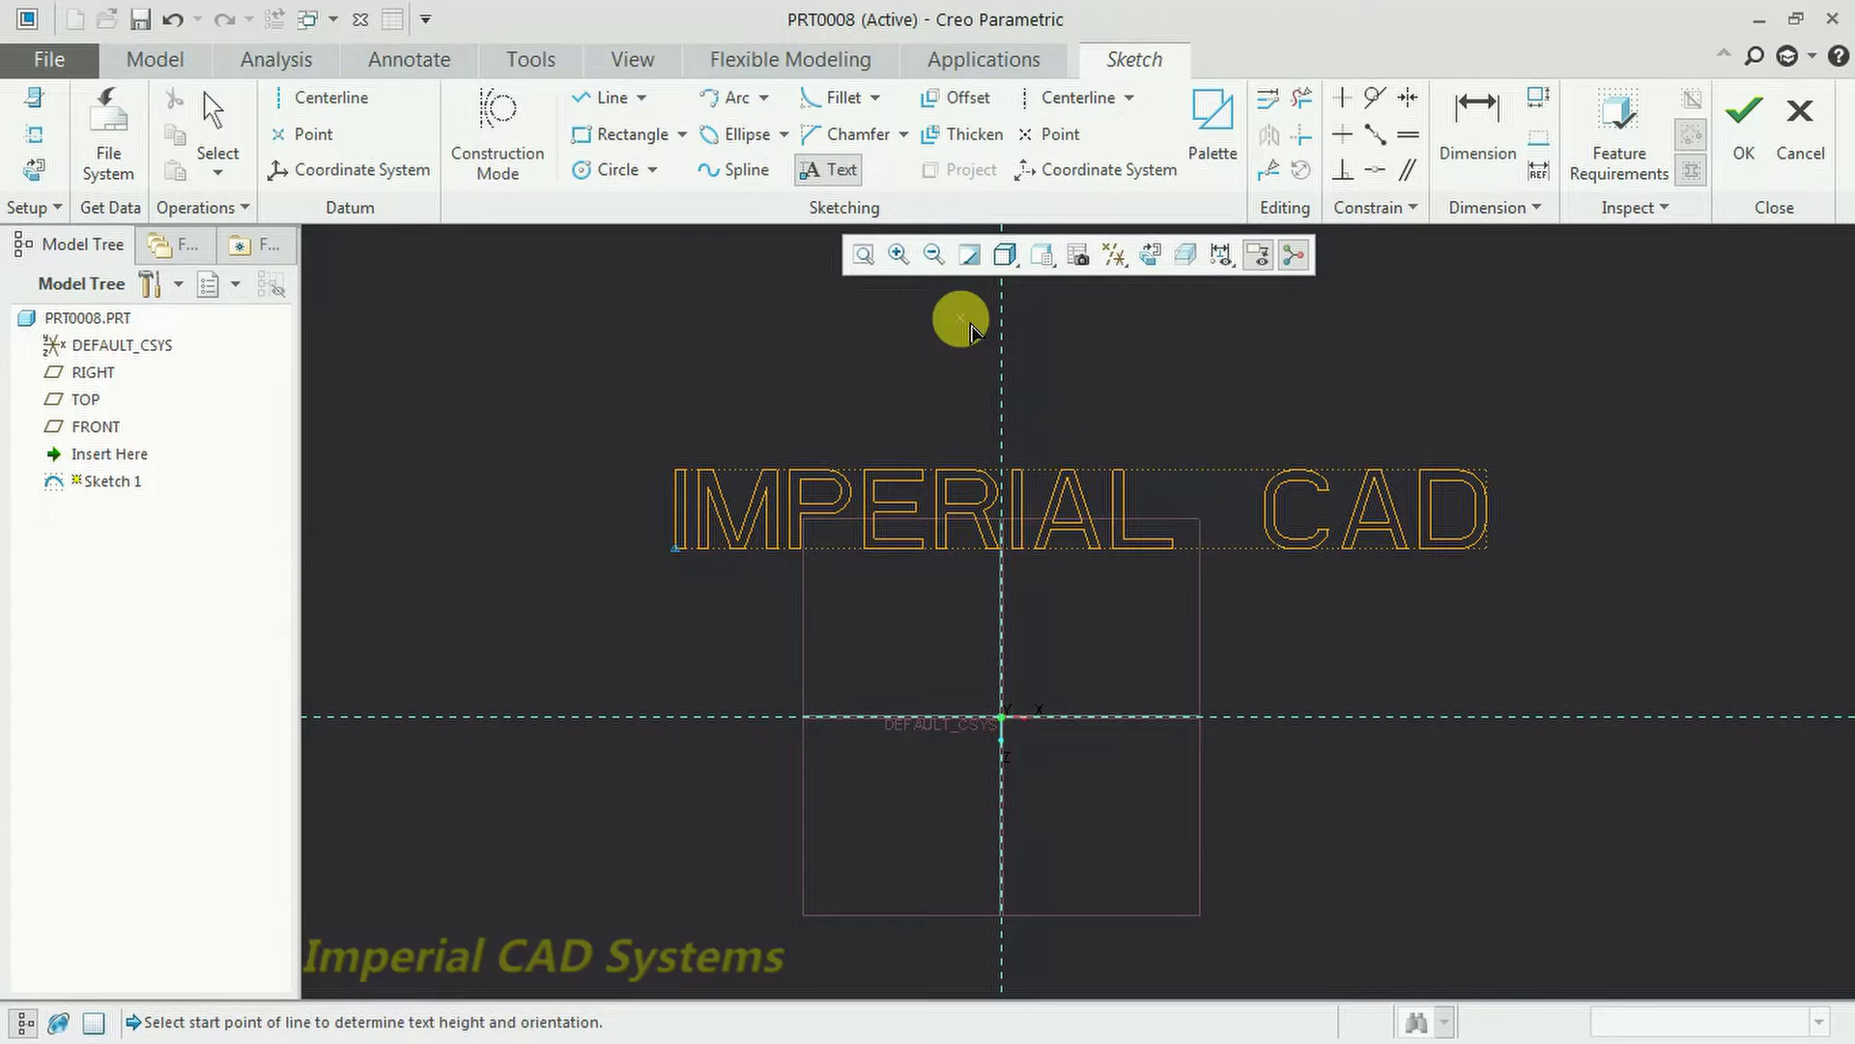
scroll(1237, 565, up, 3)
scroll(1532, 332, down, 2)
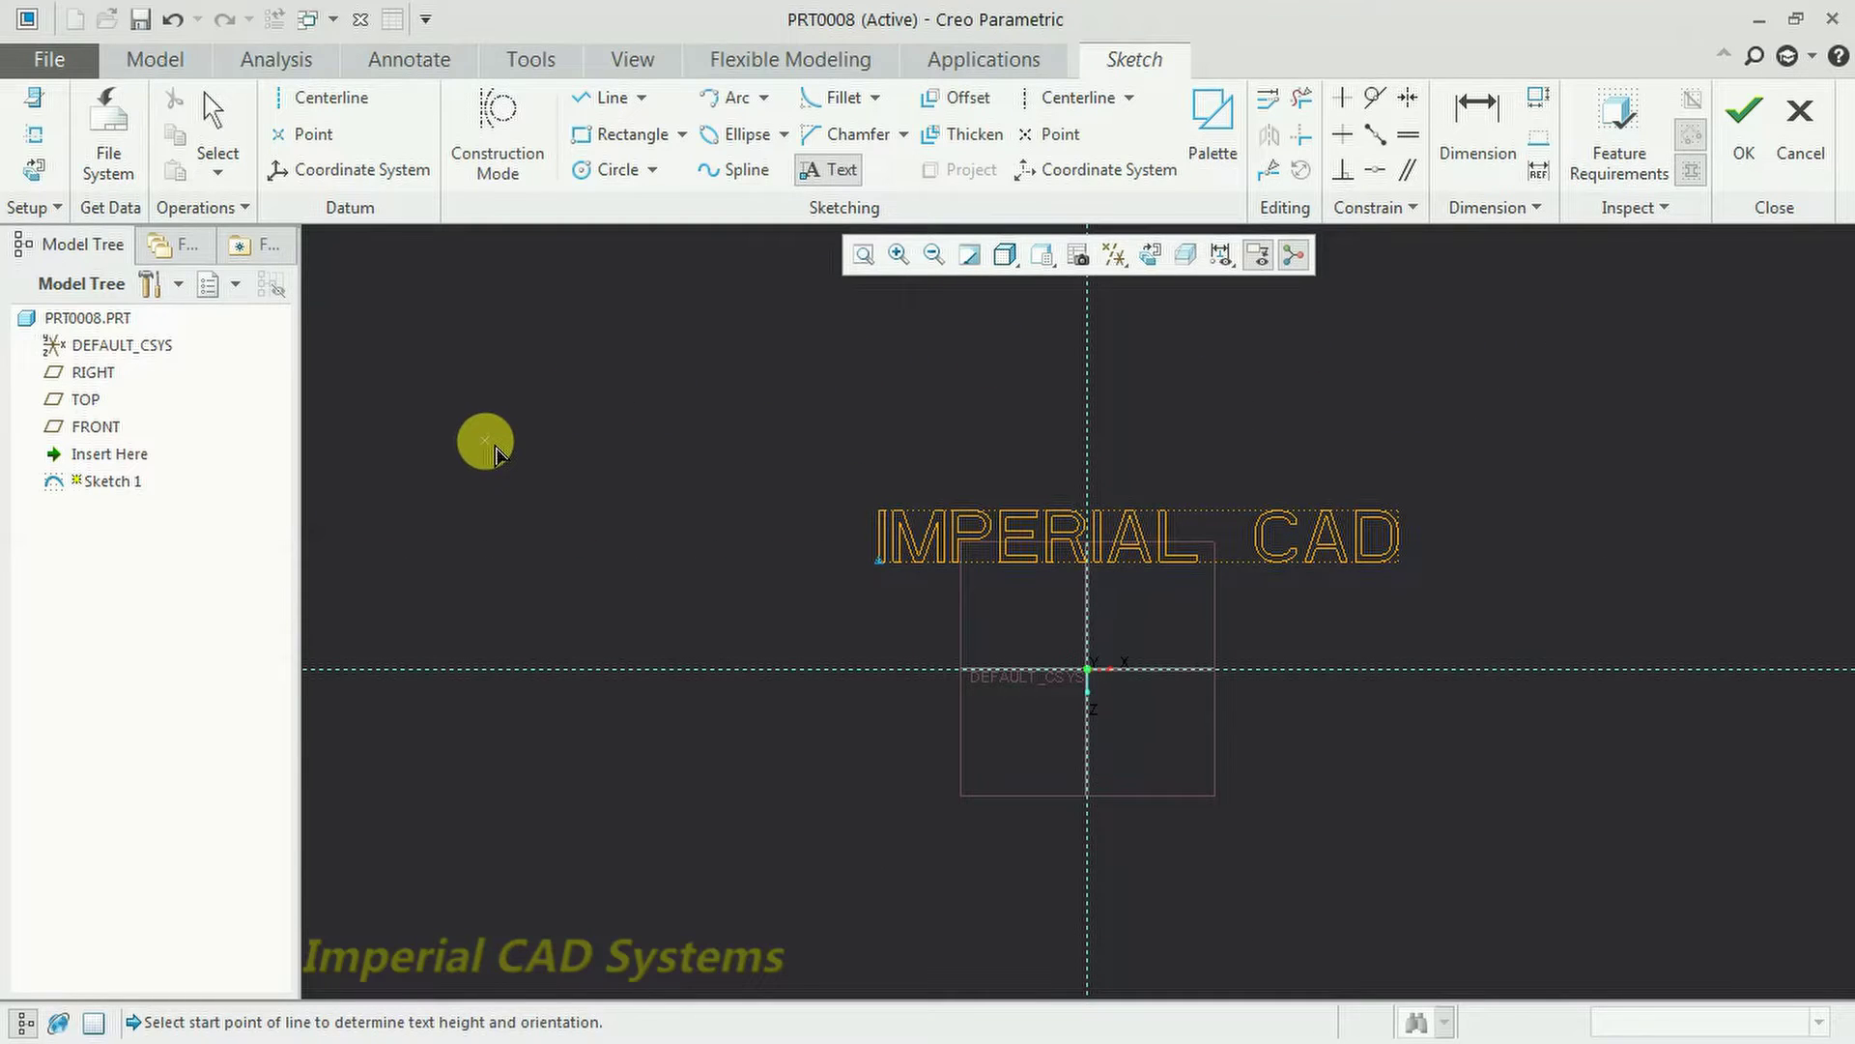
click(485, 442)
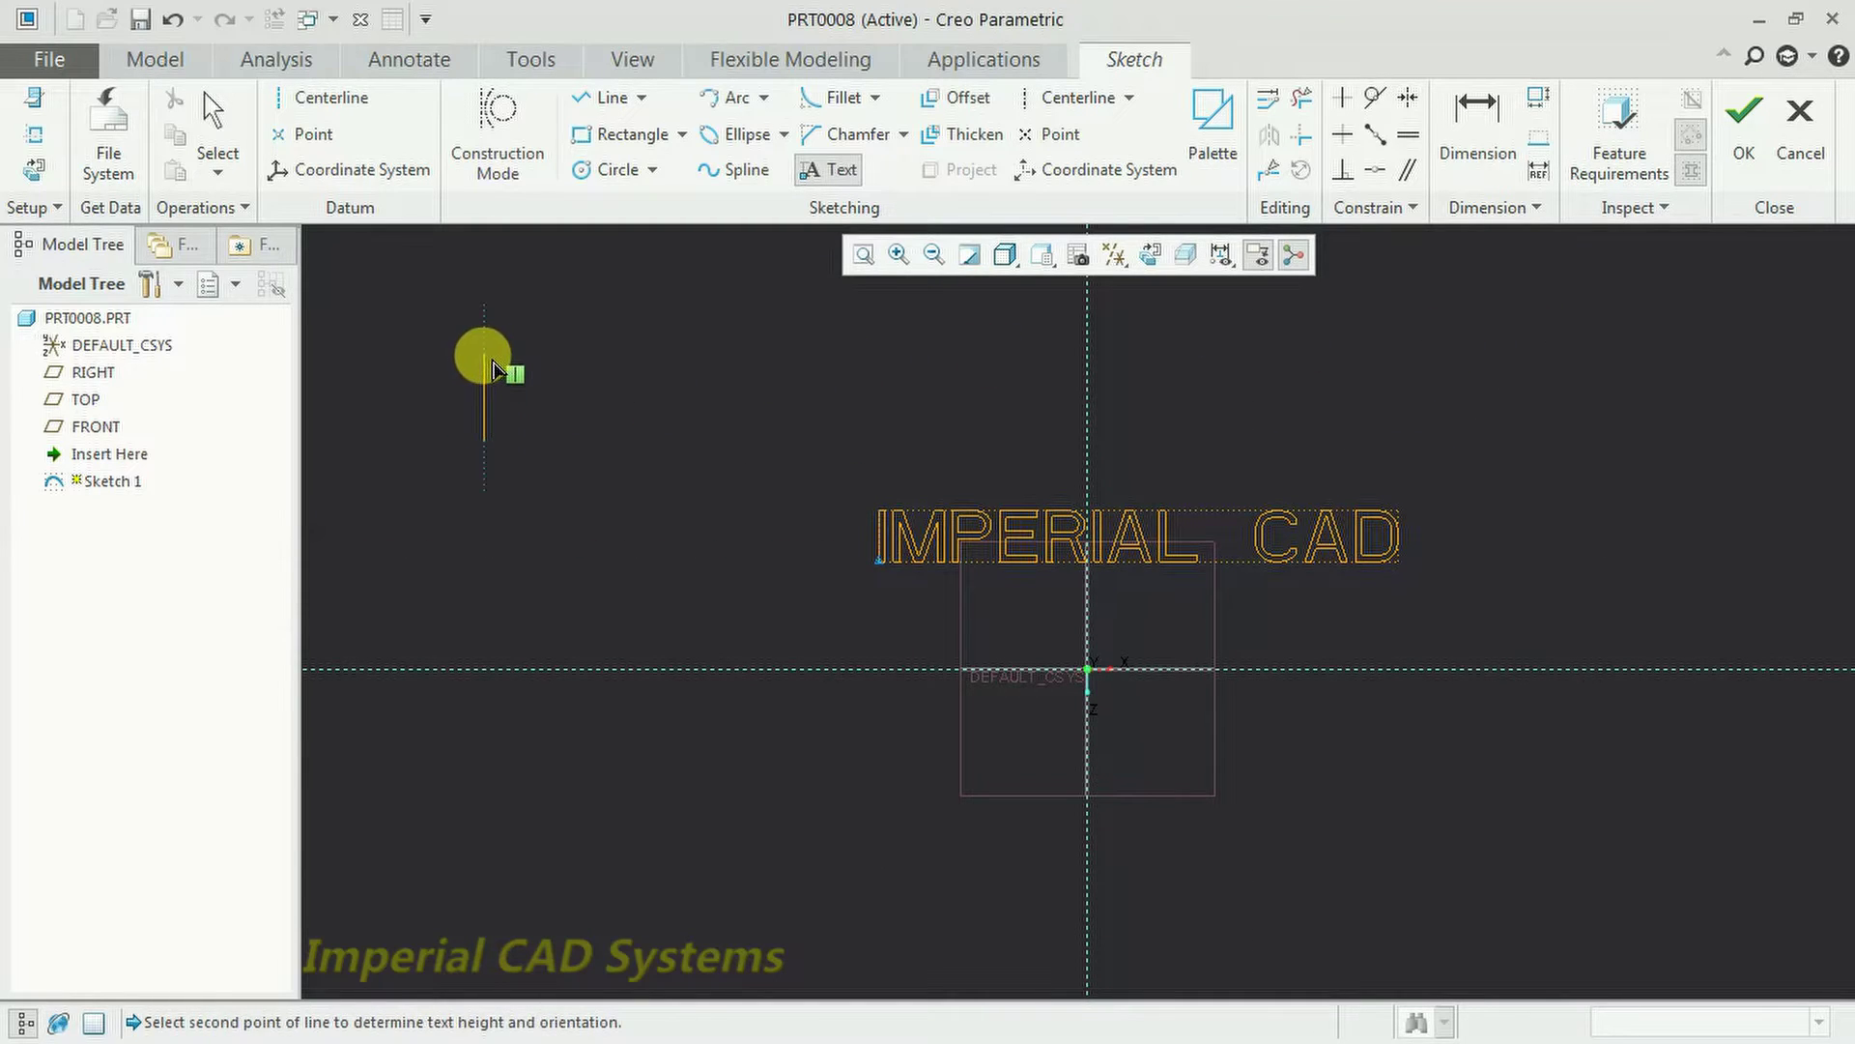
click(493, 367)
Enter "CREO PARAMETRIC" as the new sketch text and move the text settings aside to reveal its preview.
click(880, 259)
text(CREP)
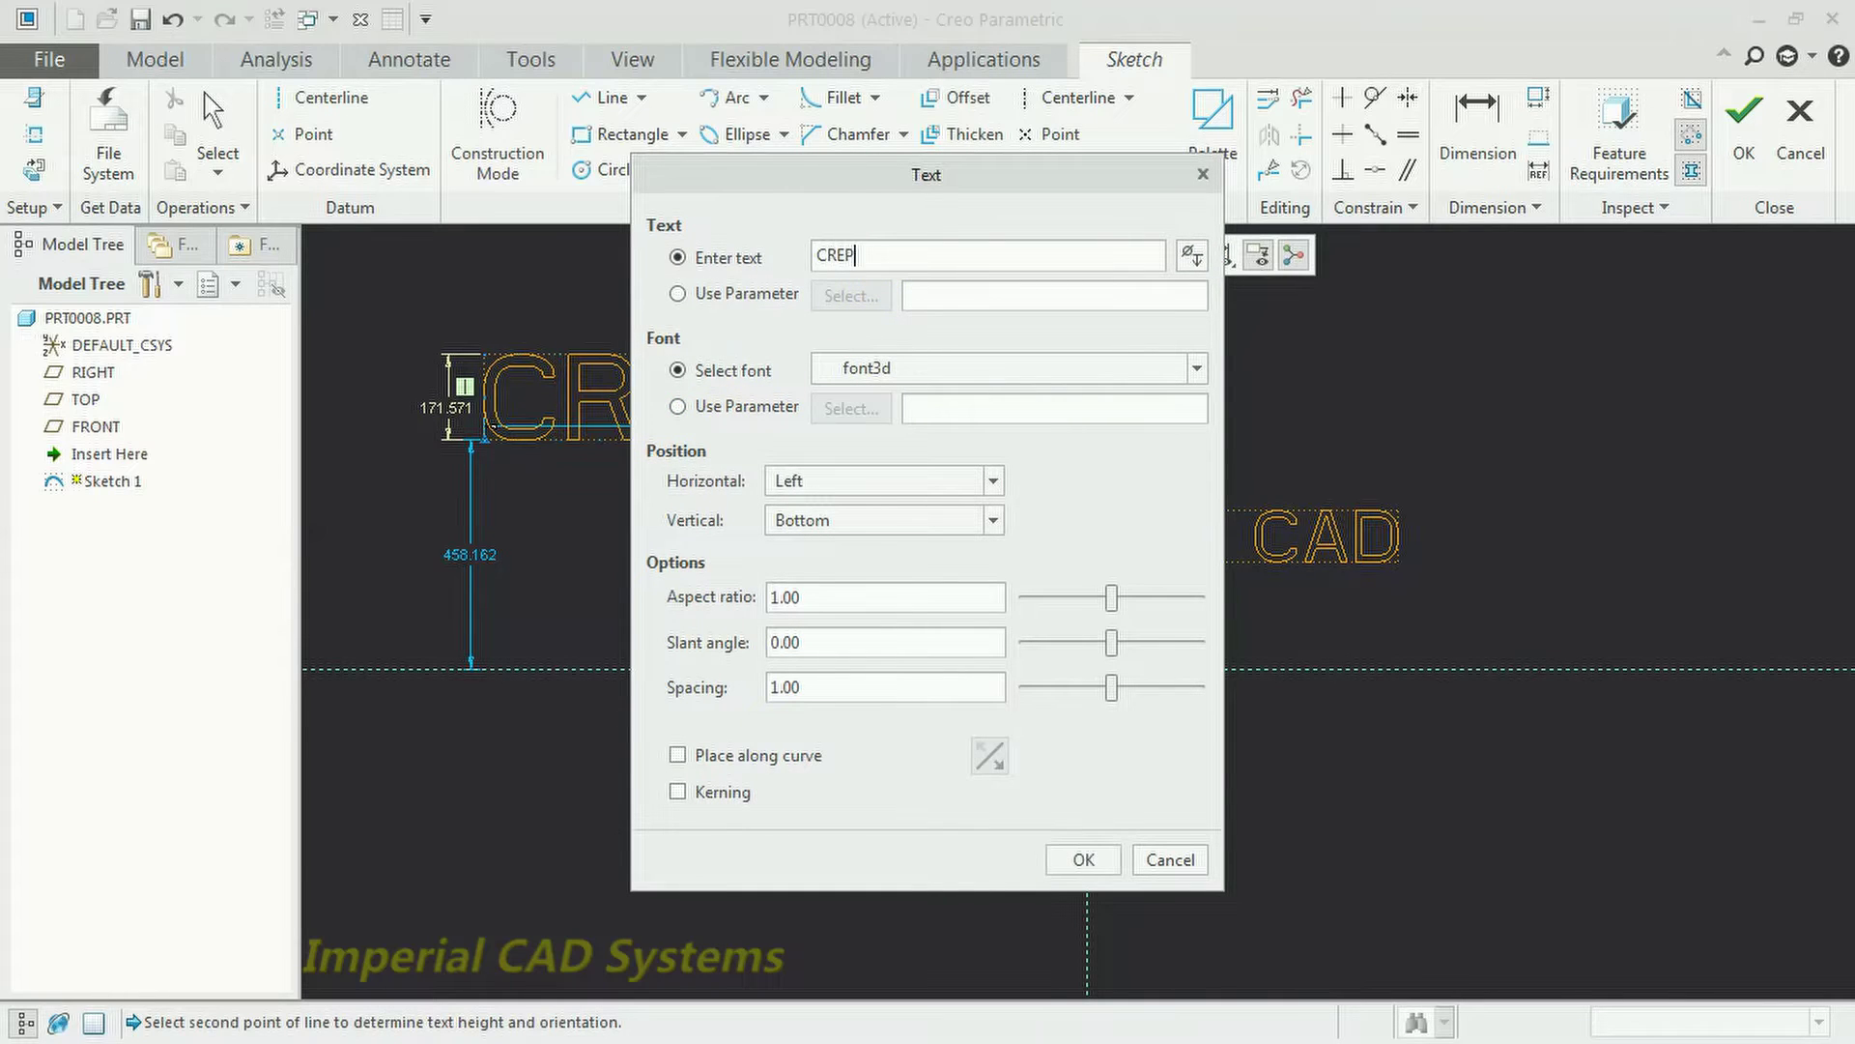
key(BackSpace)
text(O PARAME)
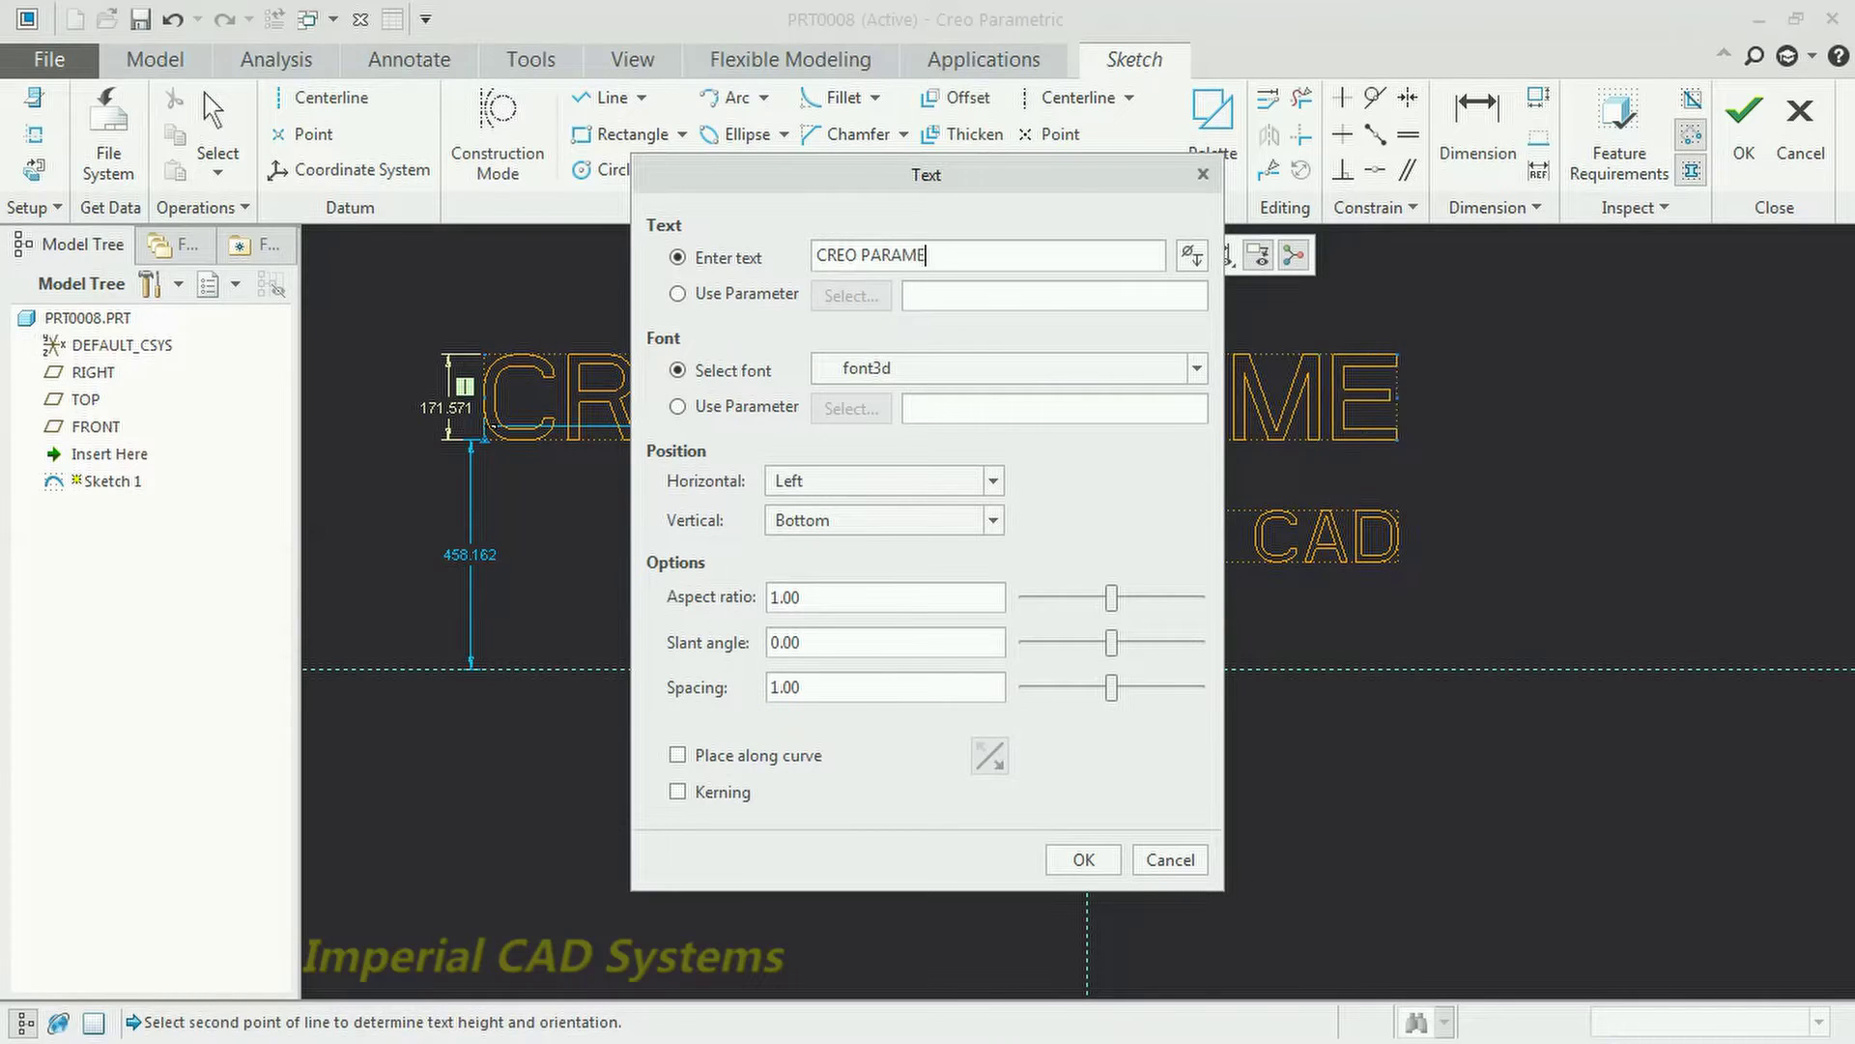
text(TRIC)
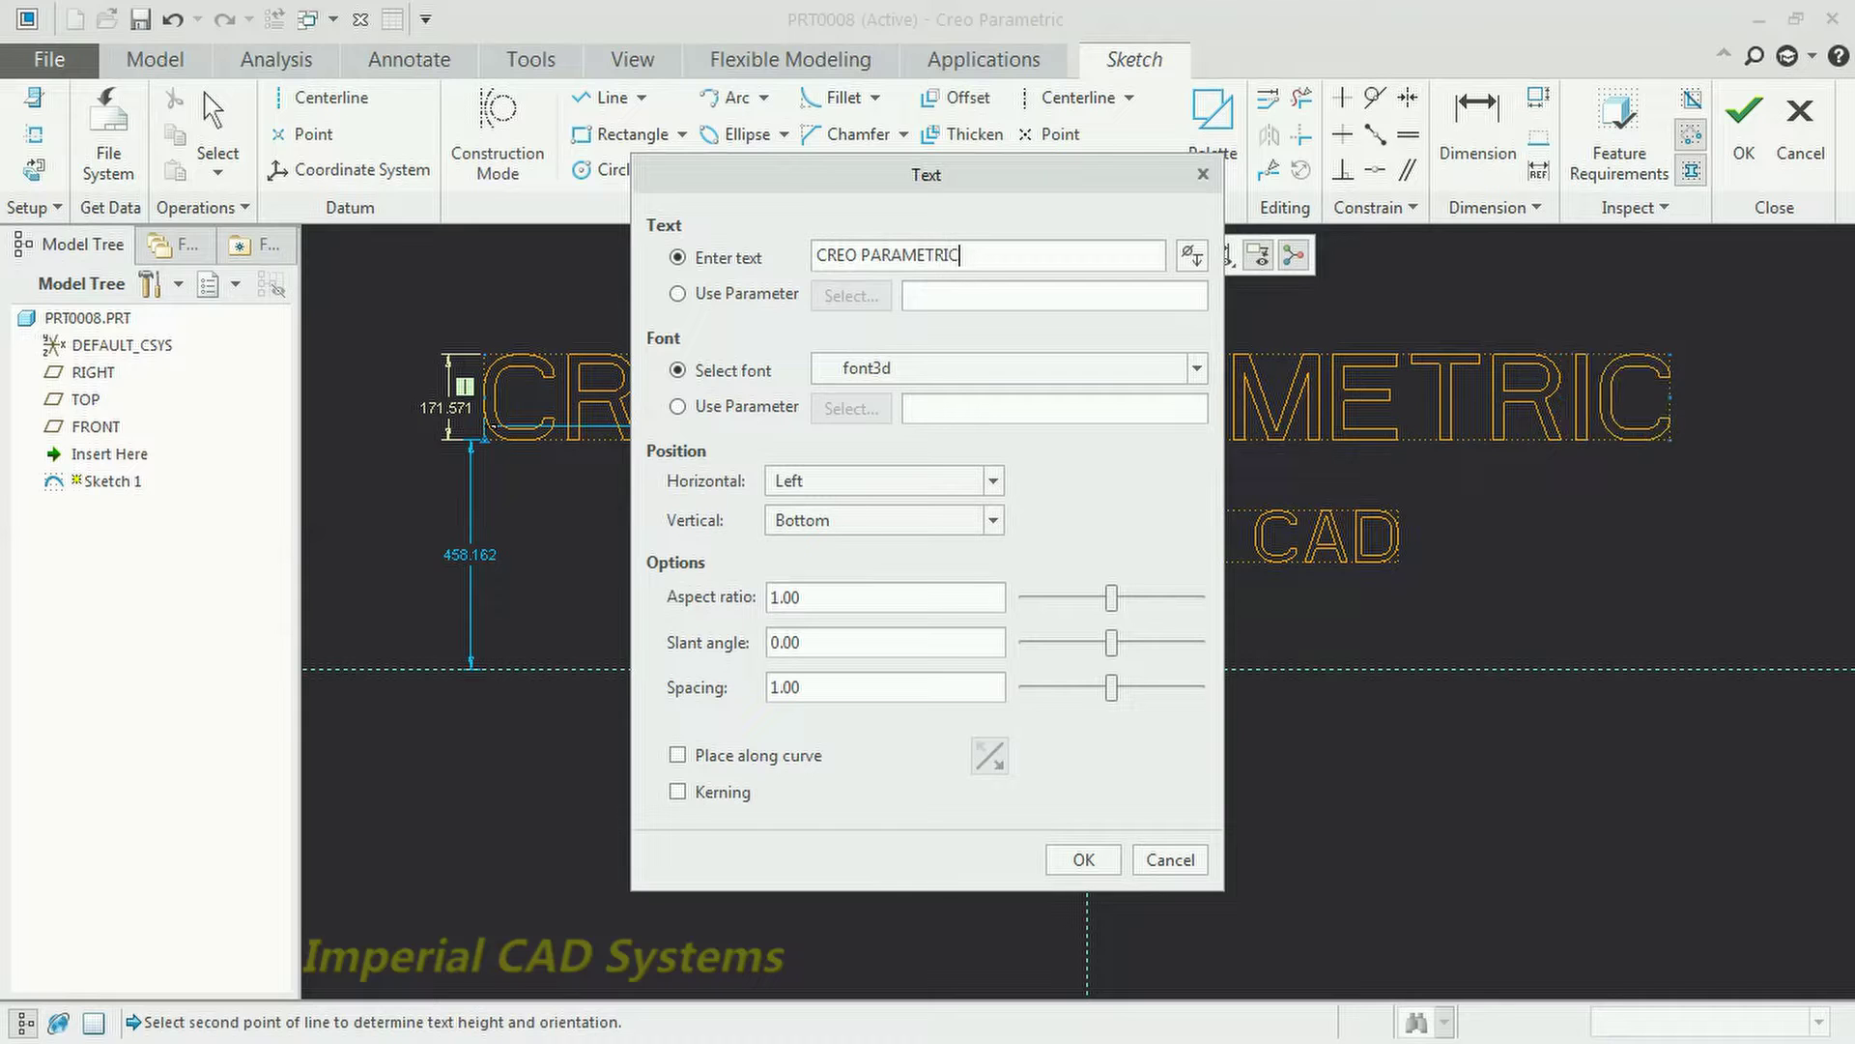
mouse_move(1002, 185)
mouse_down()
mouse_move(1284, 416)
mouse_move(510, 343)
mouse_move(254, 211)
mouse_move(281, 232)
mouse_up()
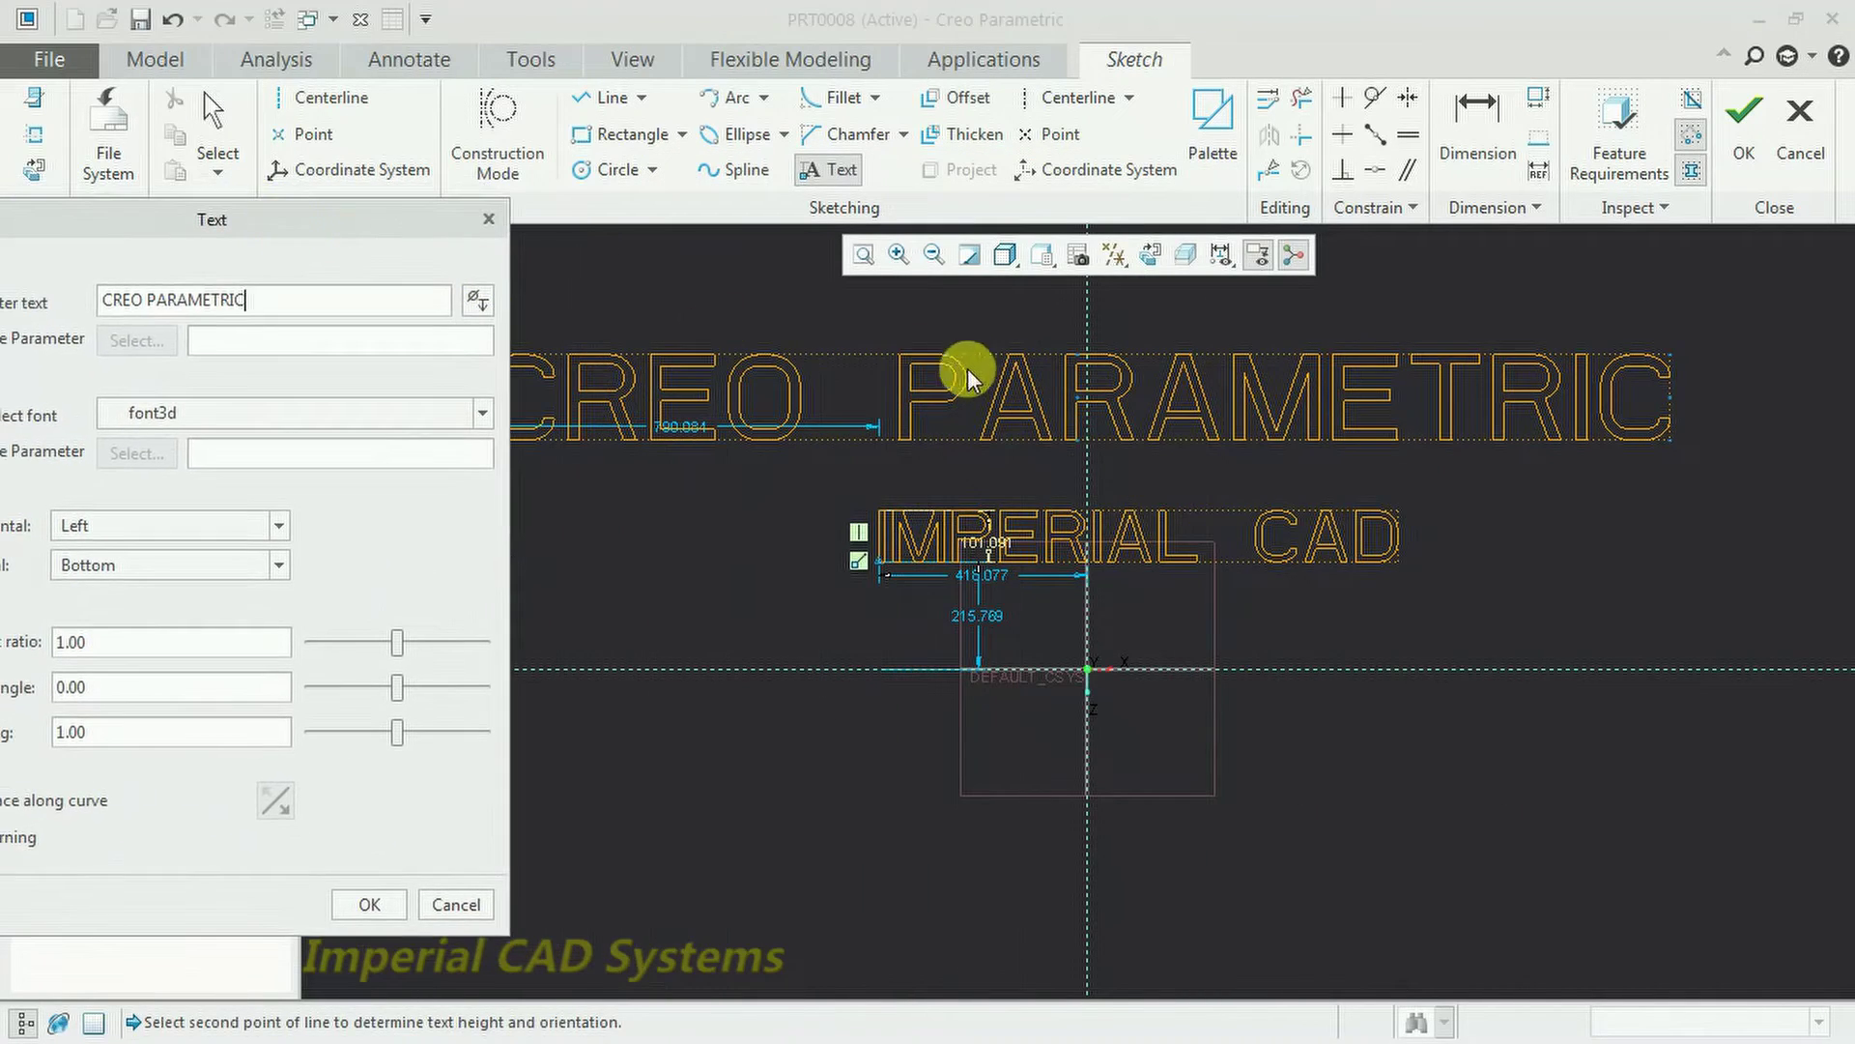
scroll(996, 526, down, 3)
scroll(628, 494, up, 4)
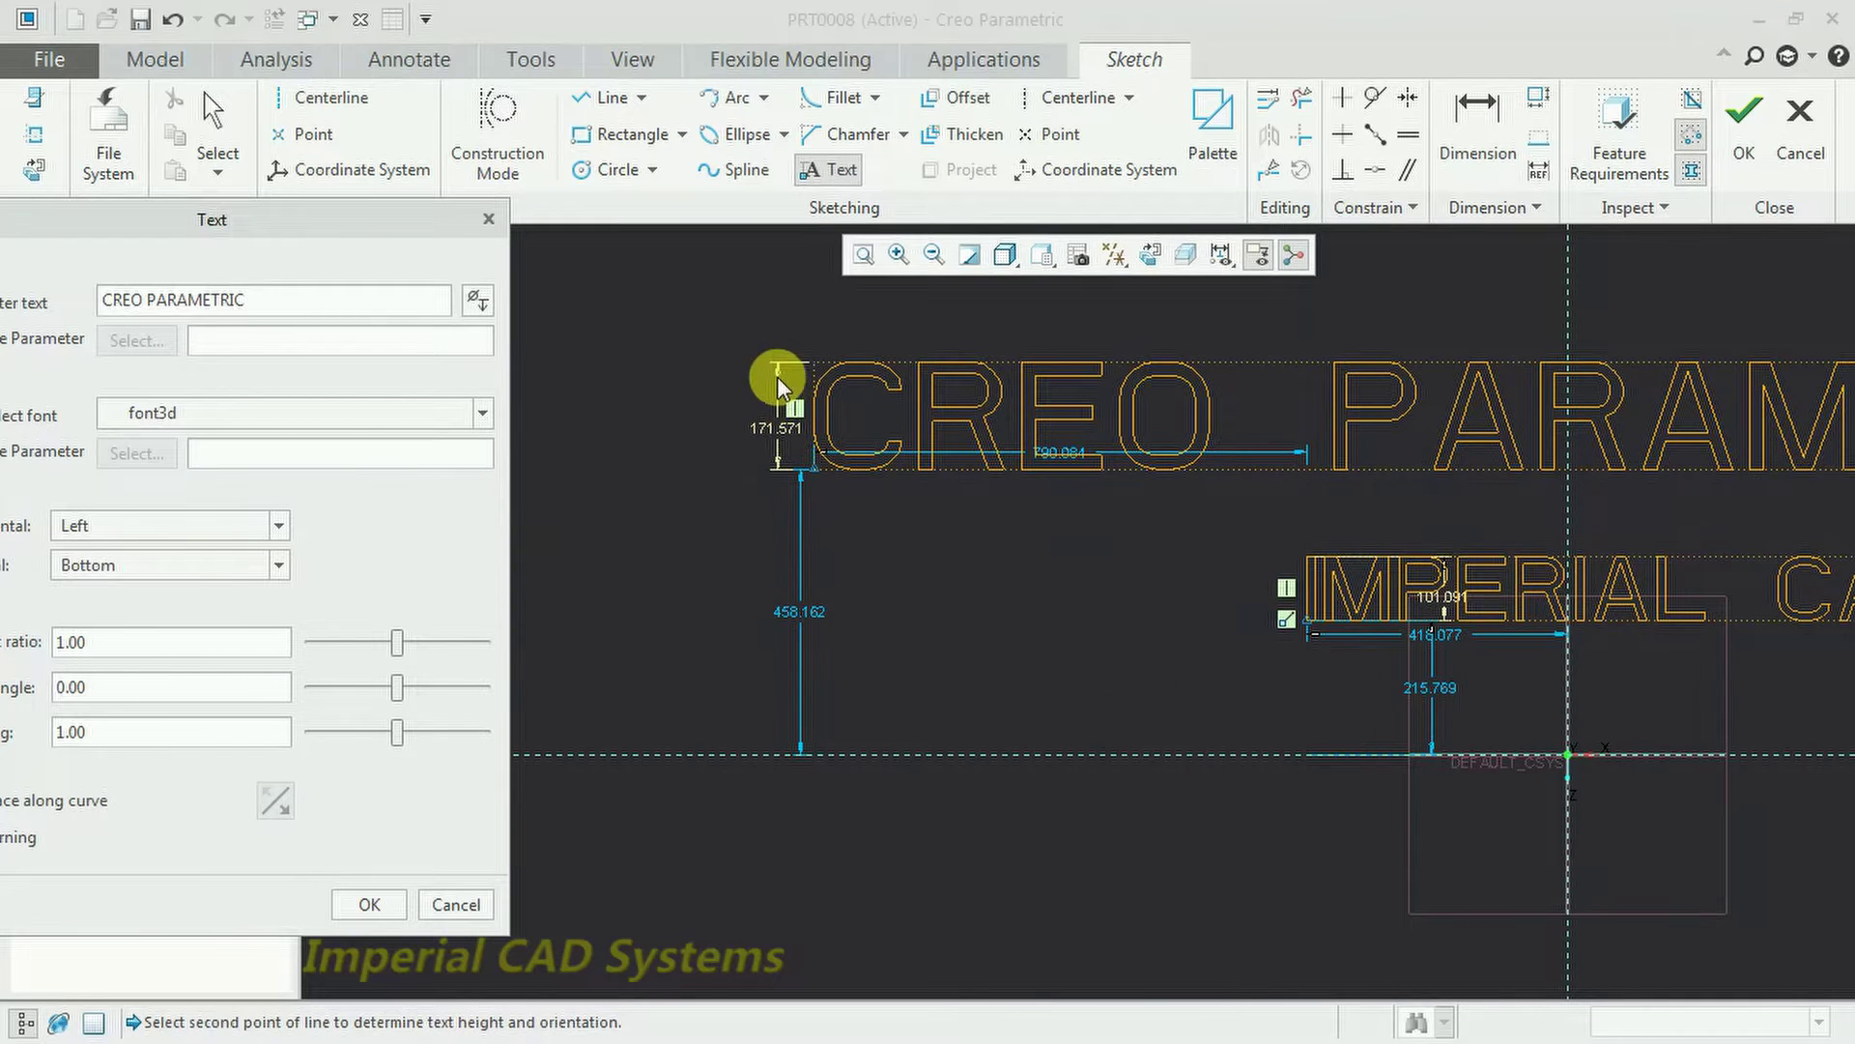
Preview the "CREO PARAMETRIC" text in the fonts font and font3d, and finish with font3d.
drag(414, 228, 632, 203)
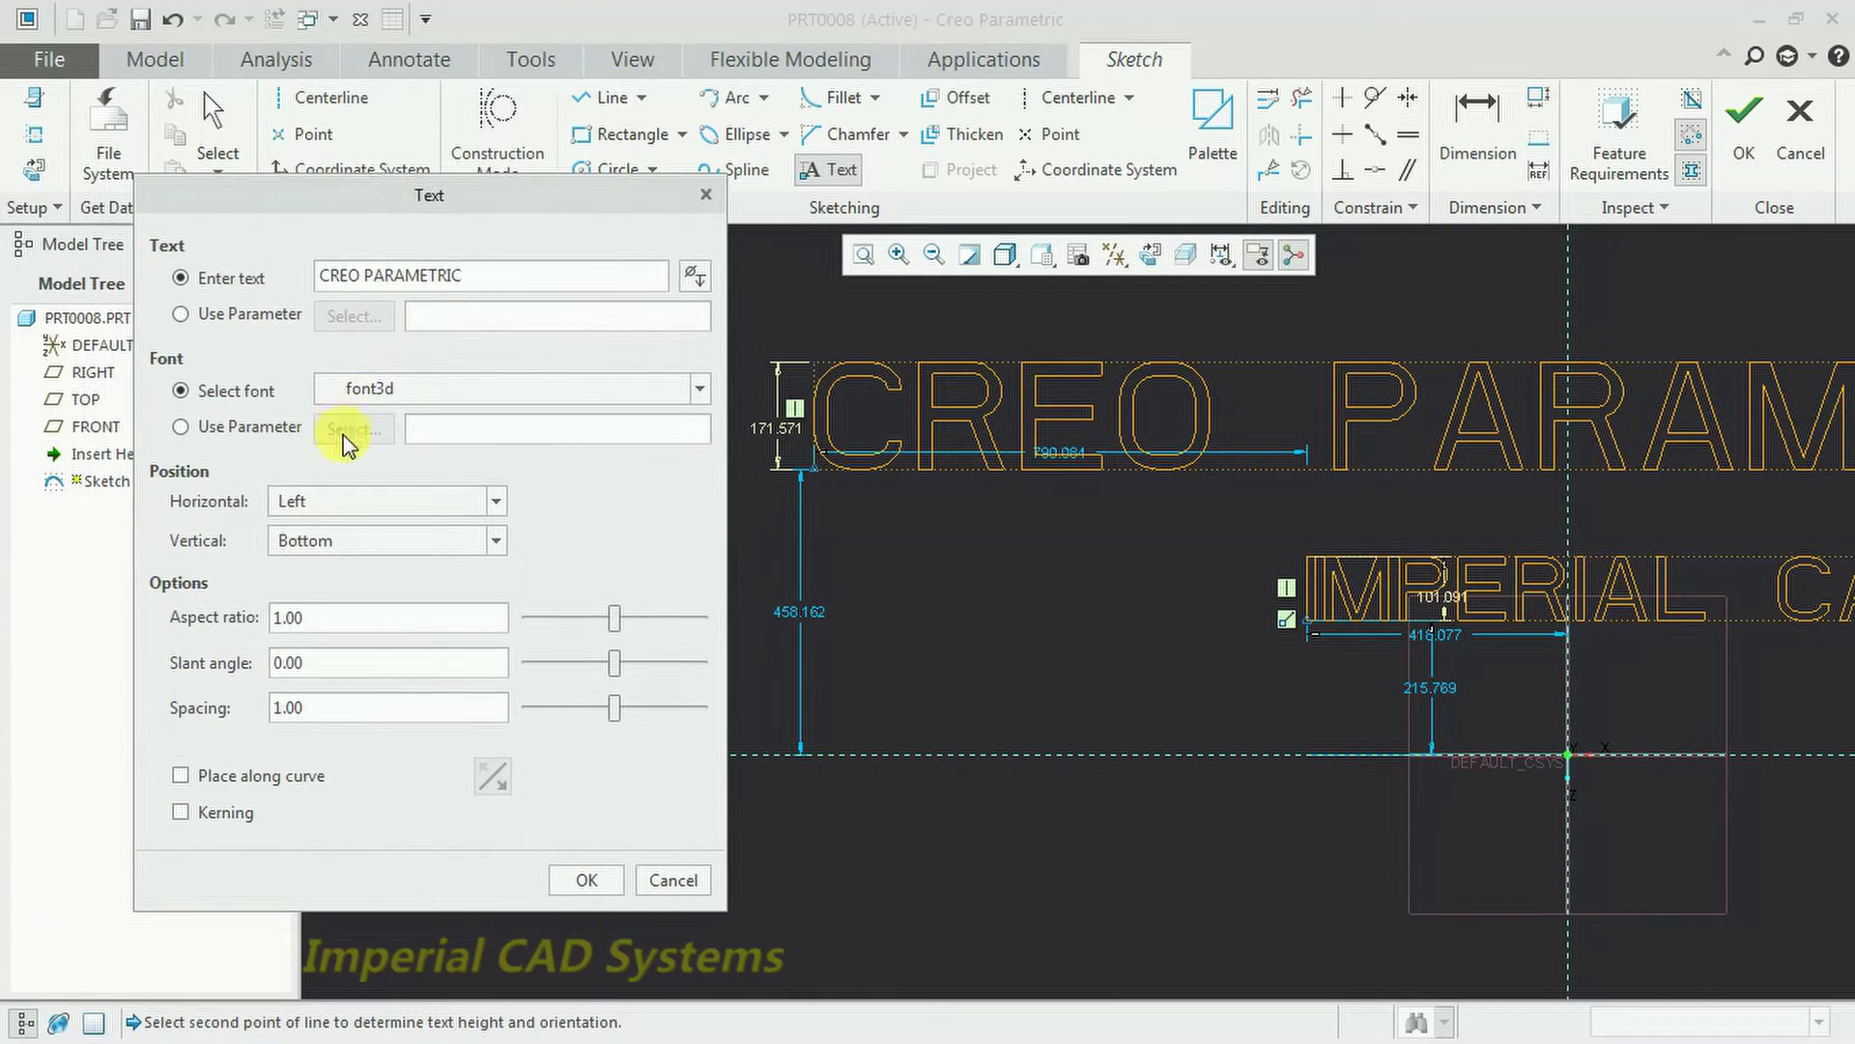
click(698, 396)
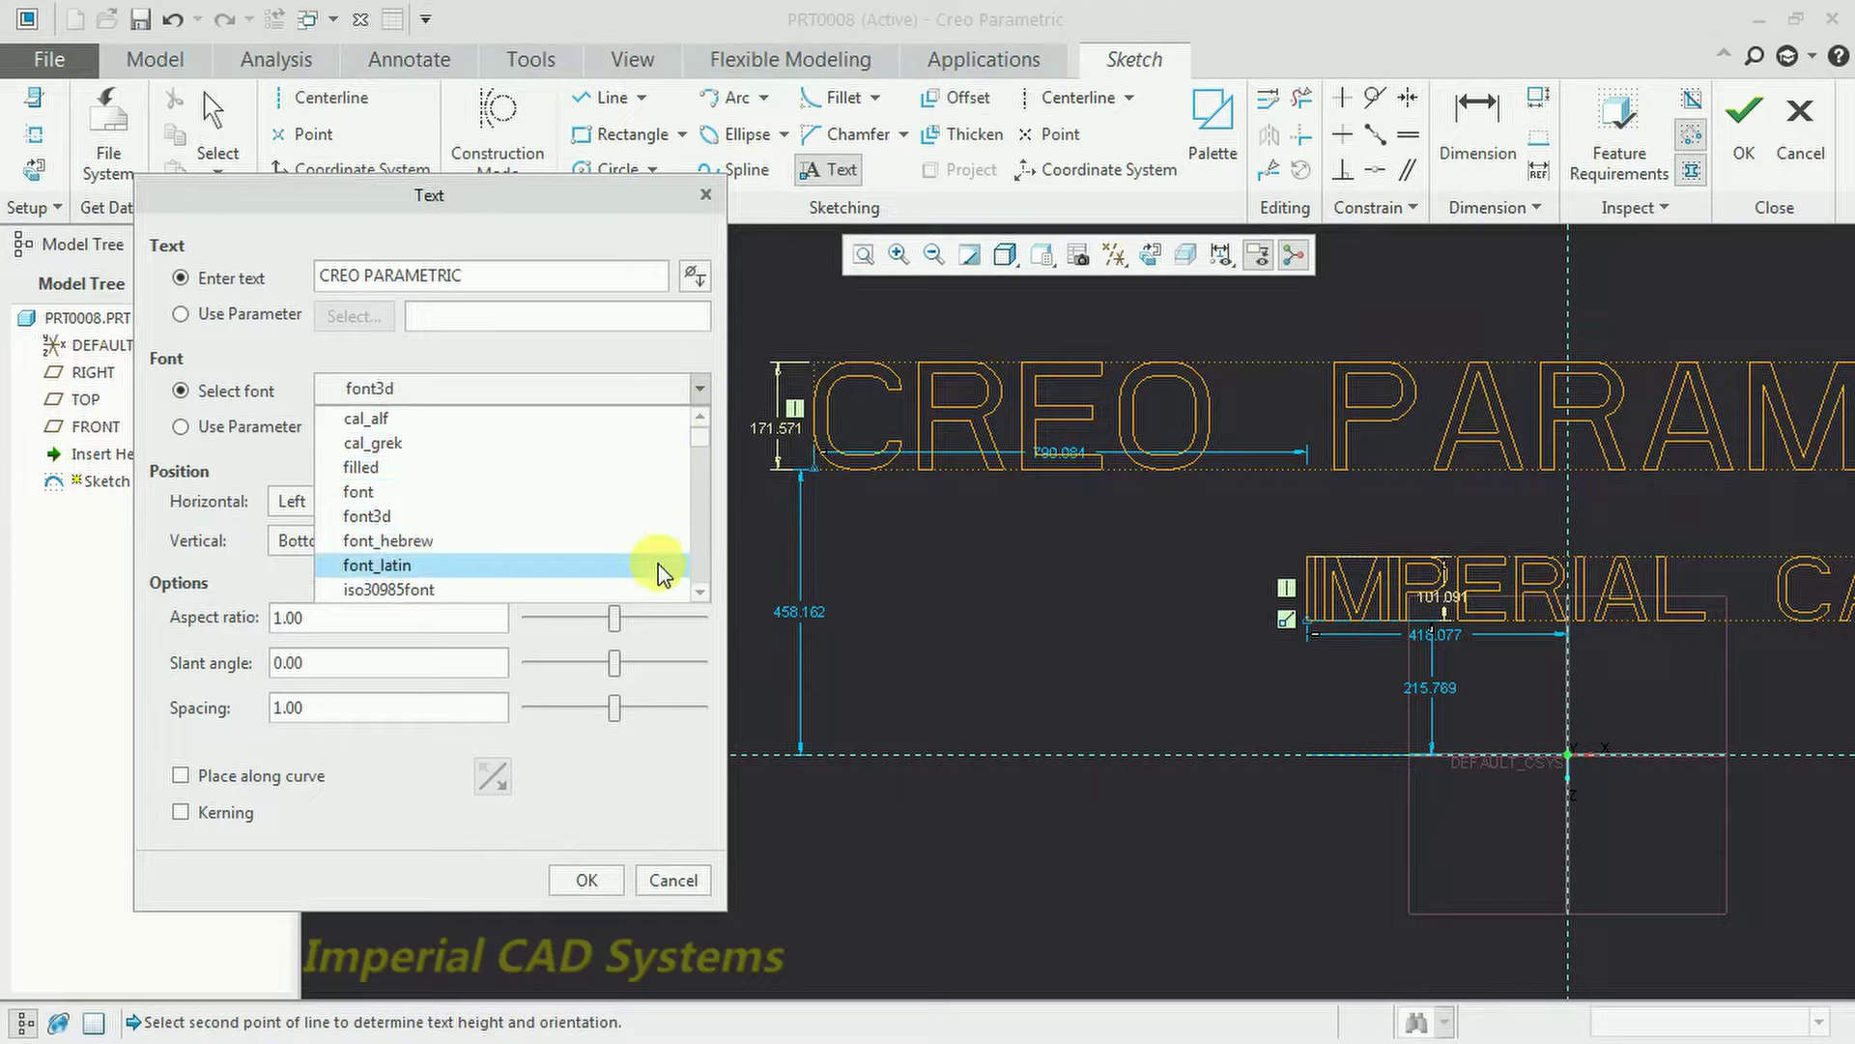
click(656, 502)
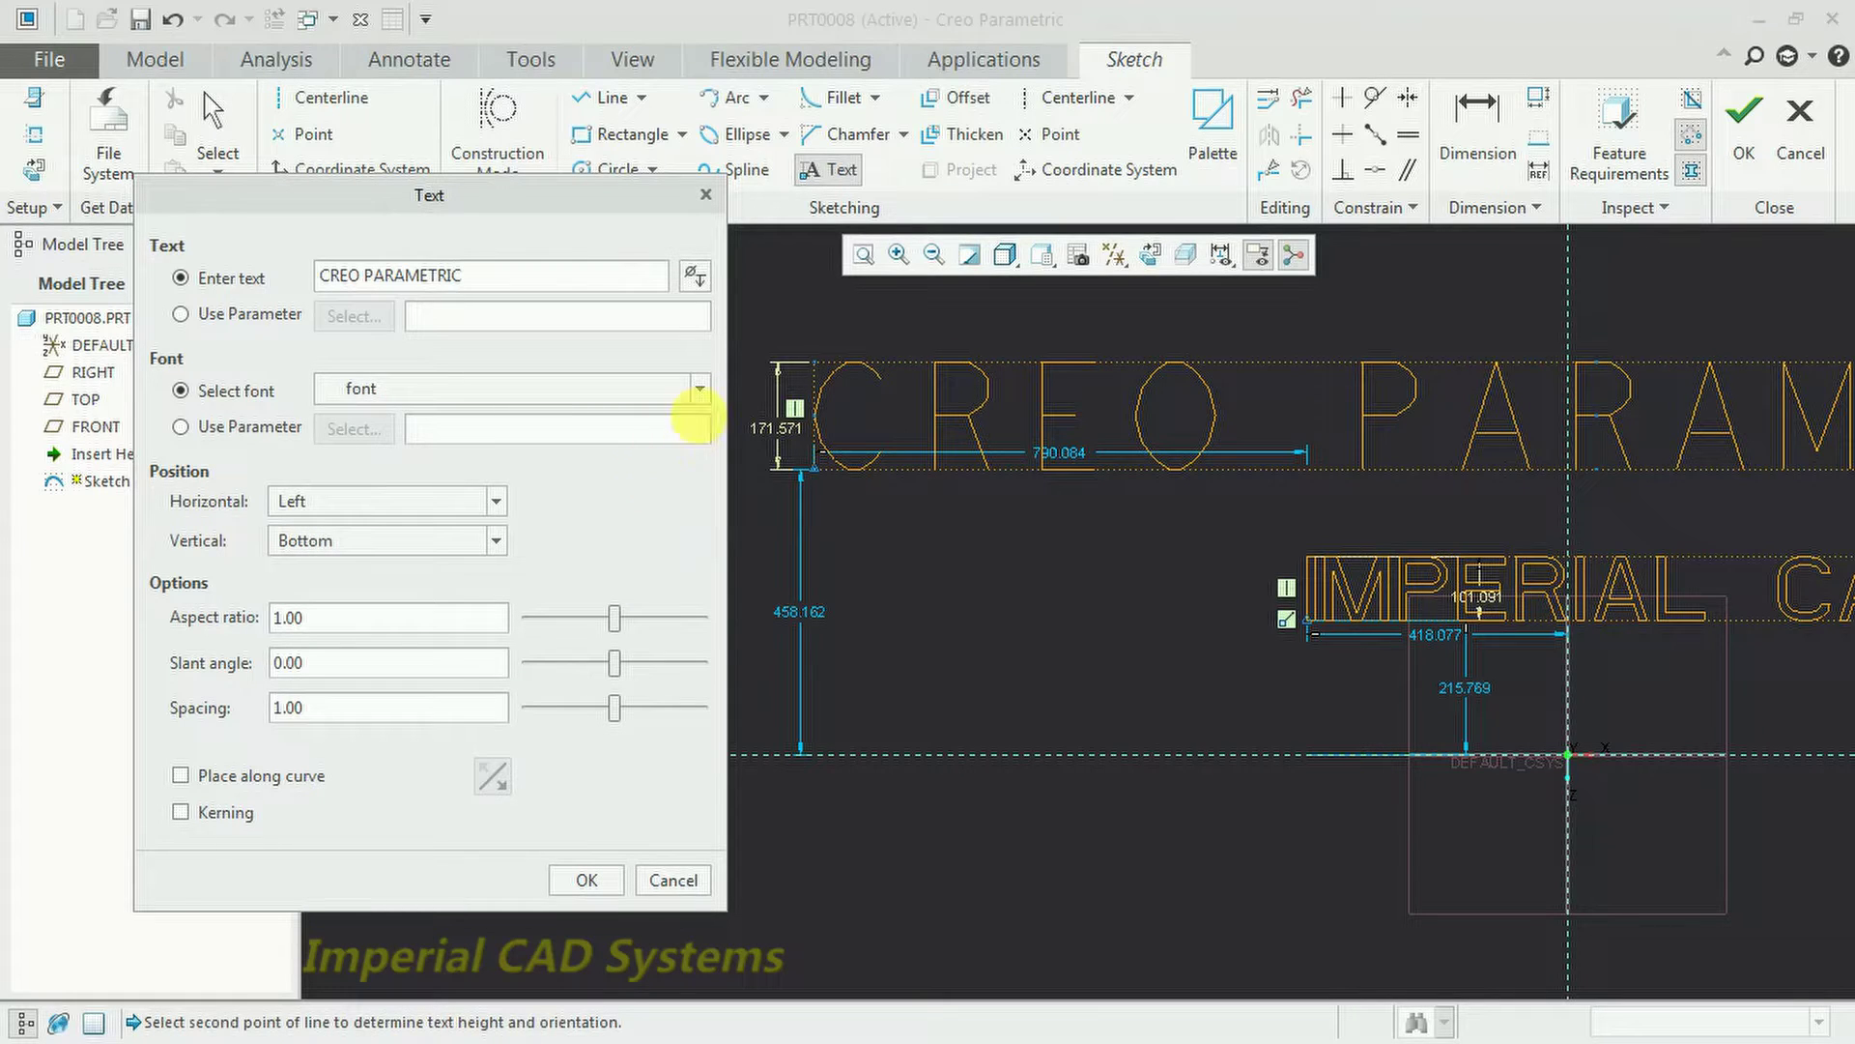
click(703, 394)
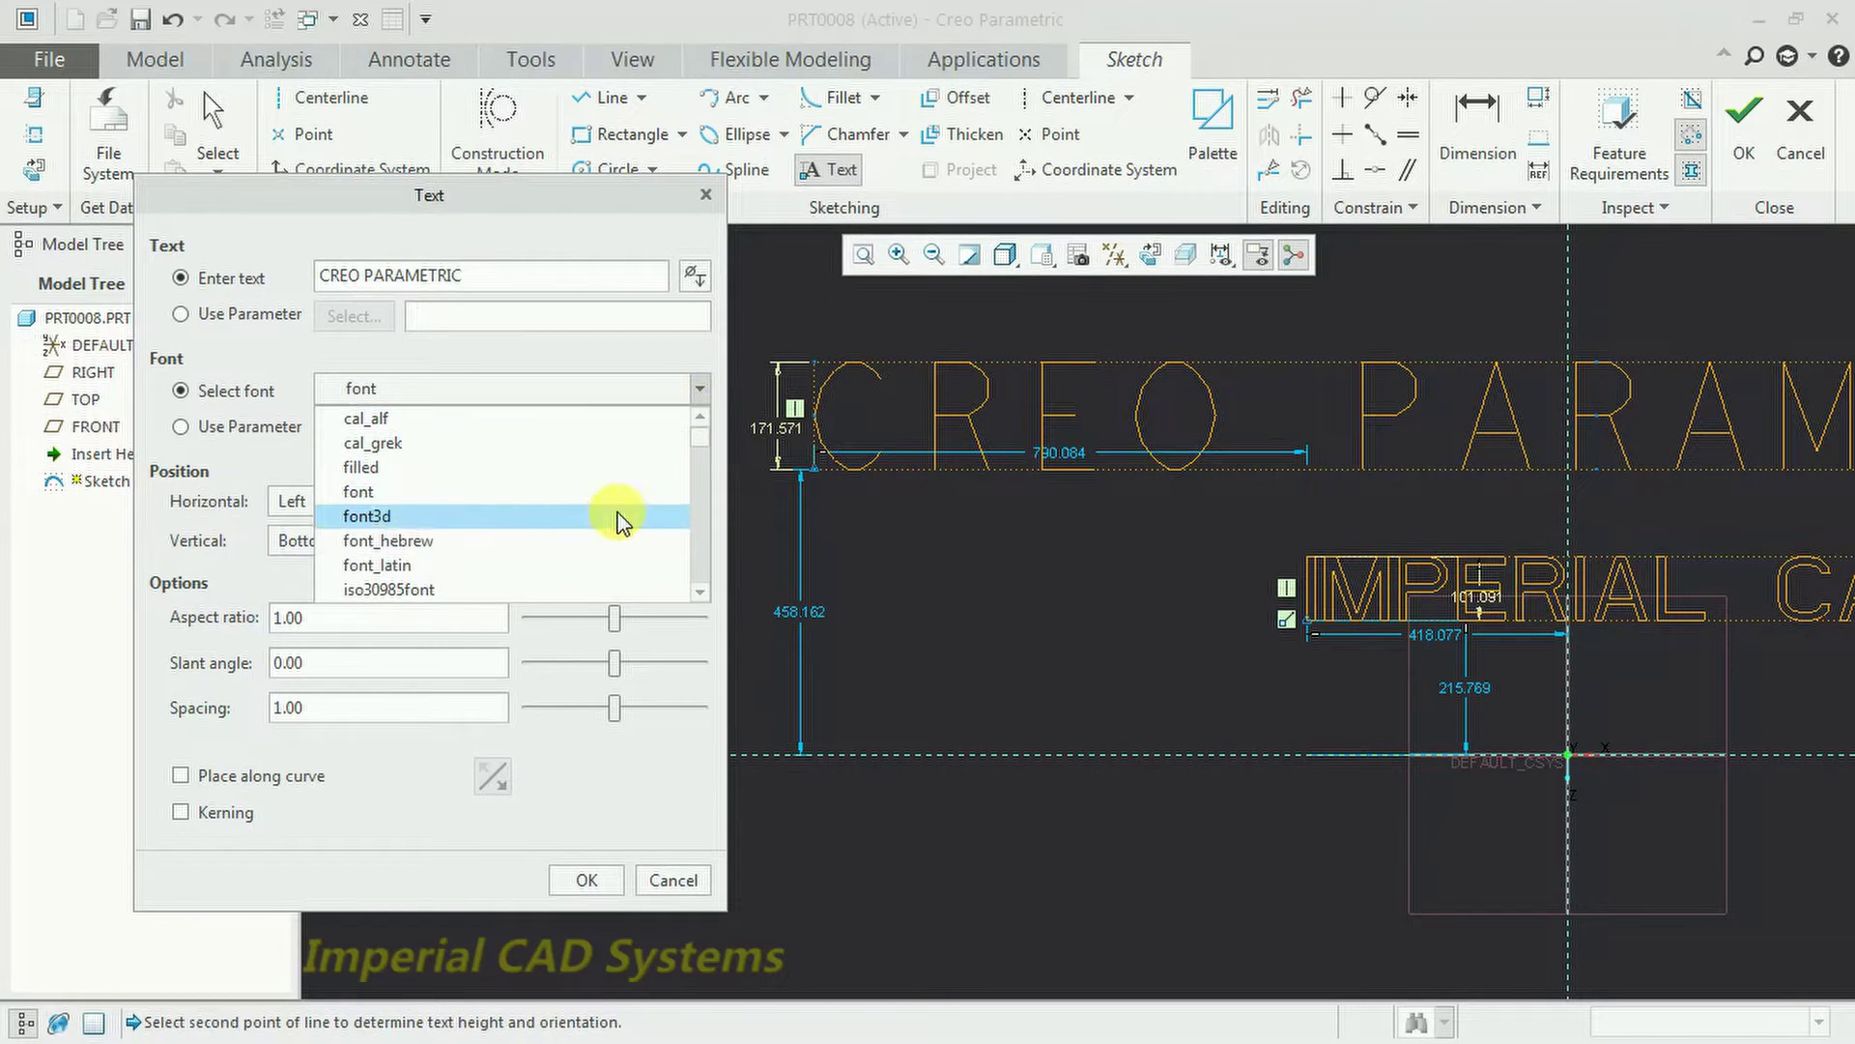
click(614, 514)
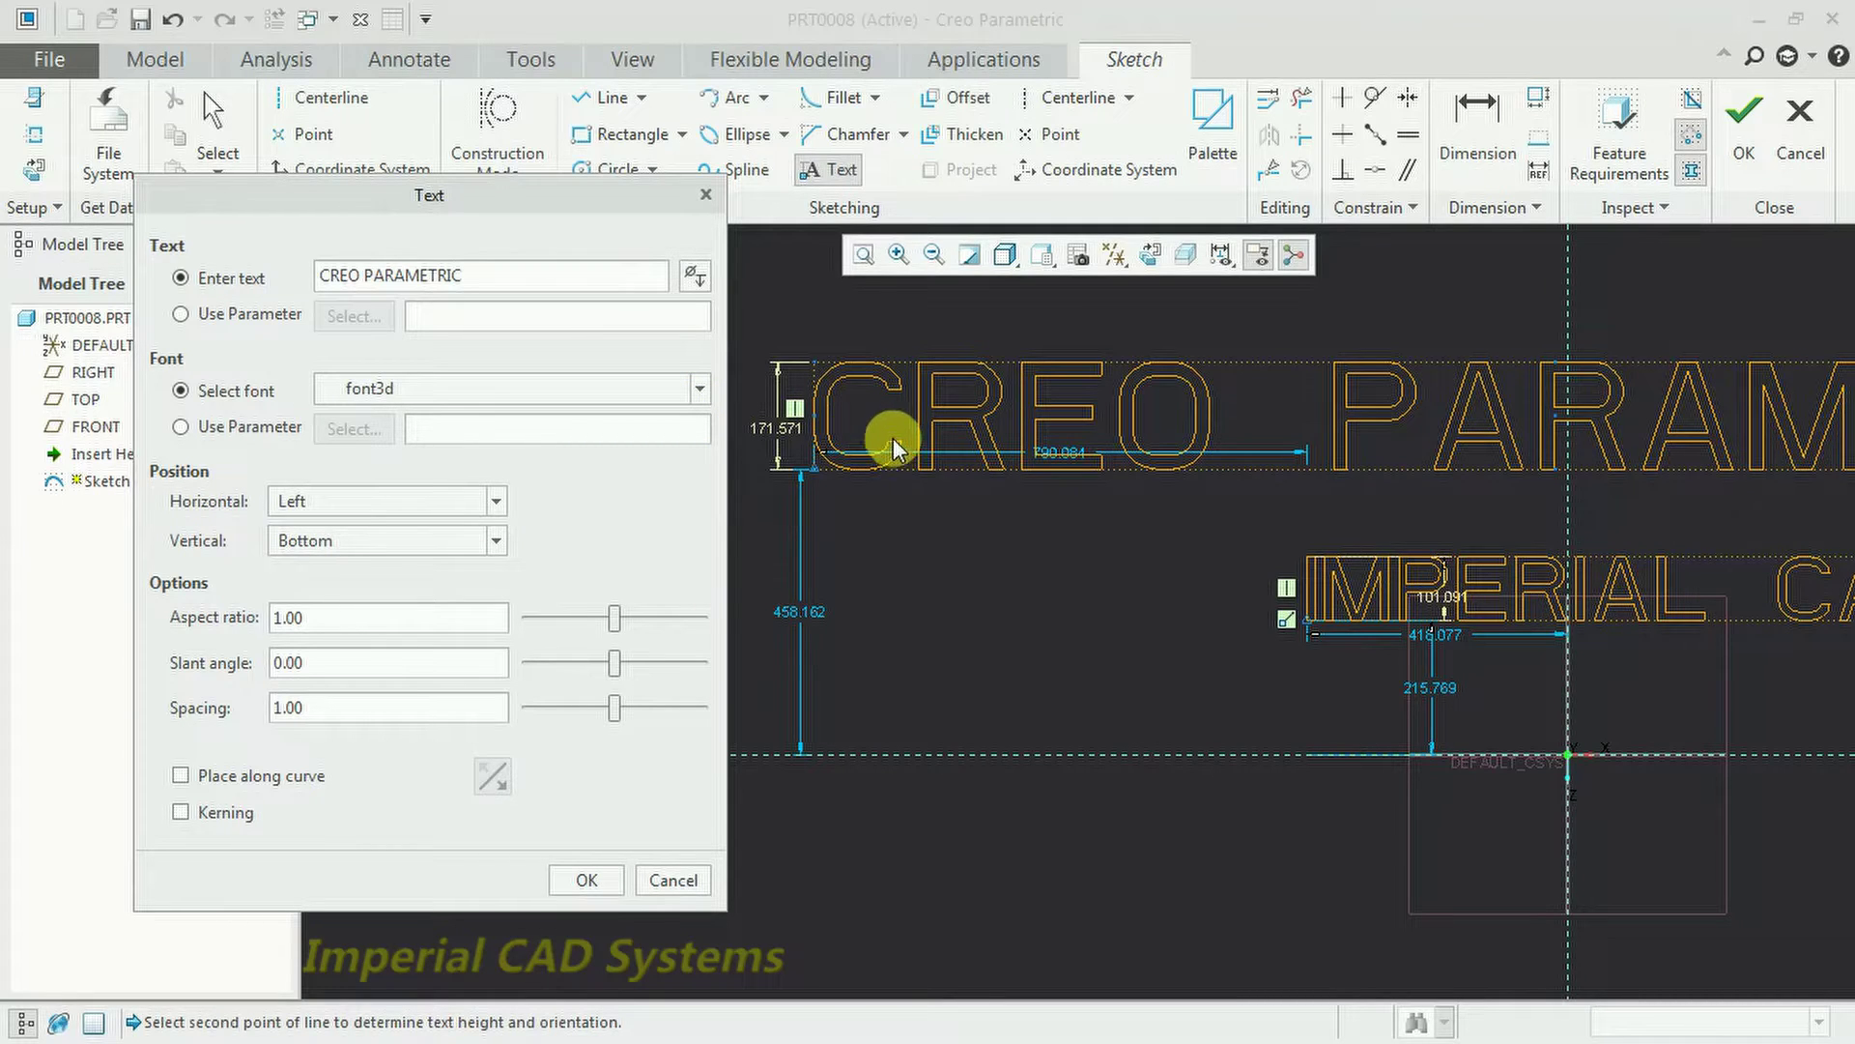
click(696, 390)
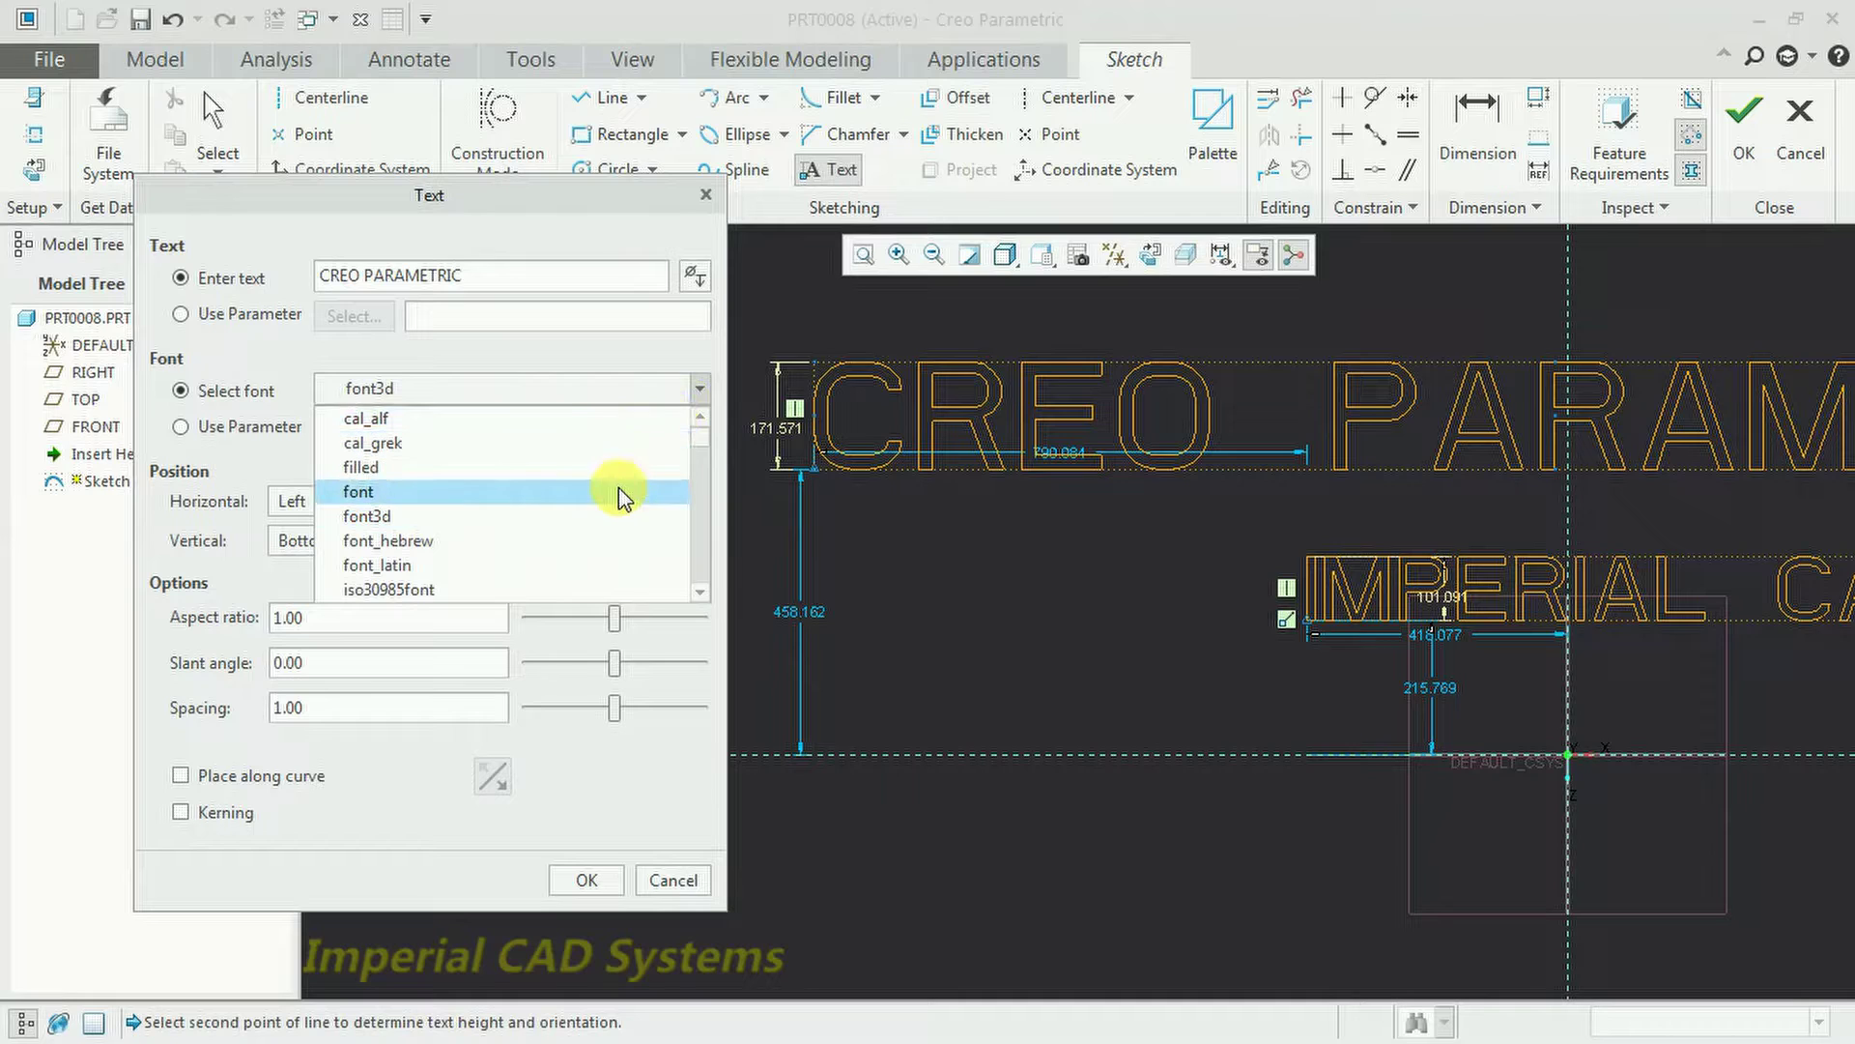
click(619, 494)
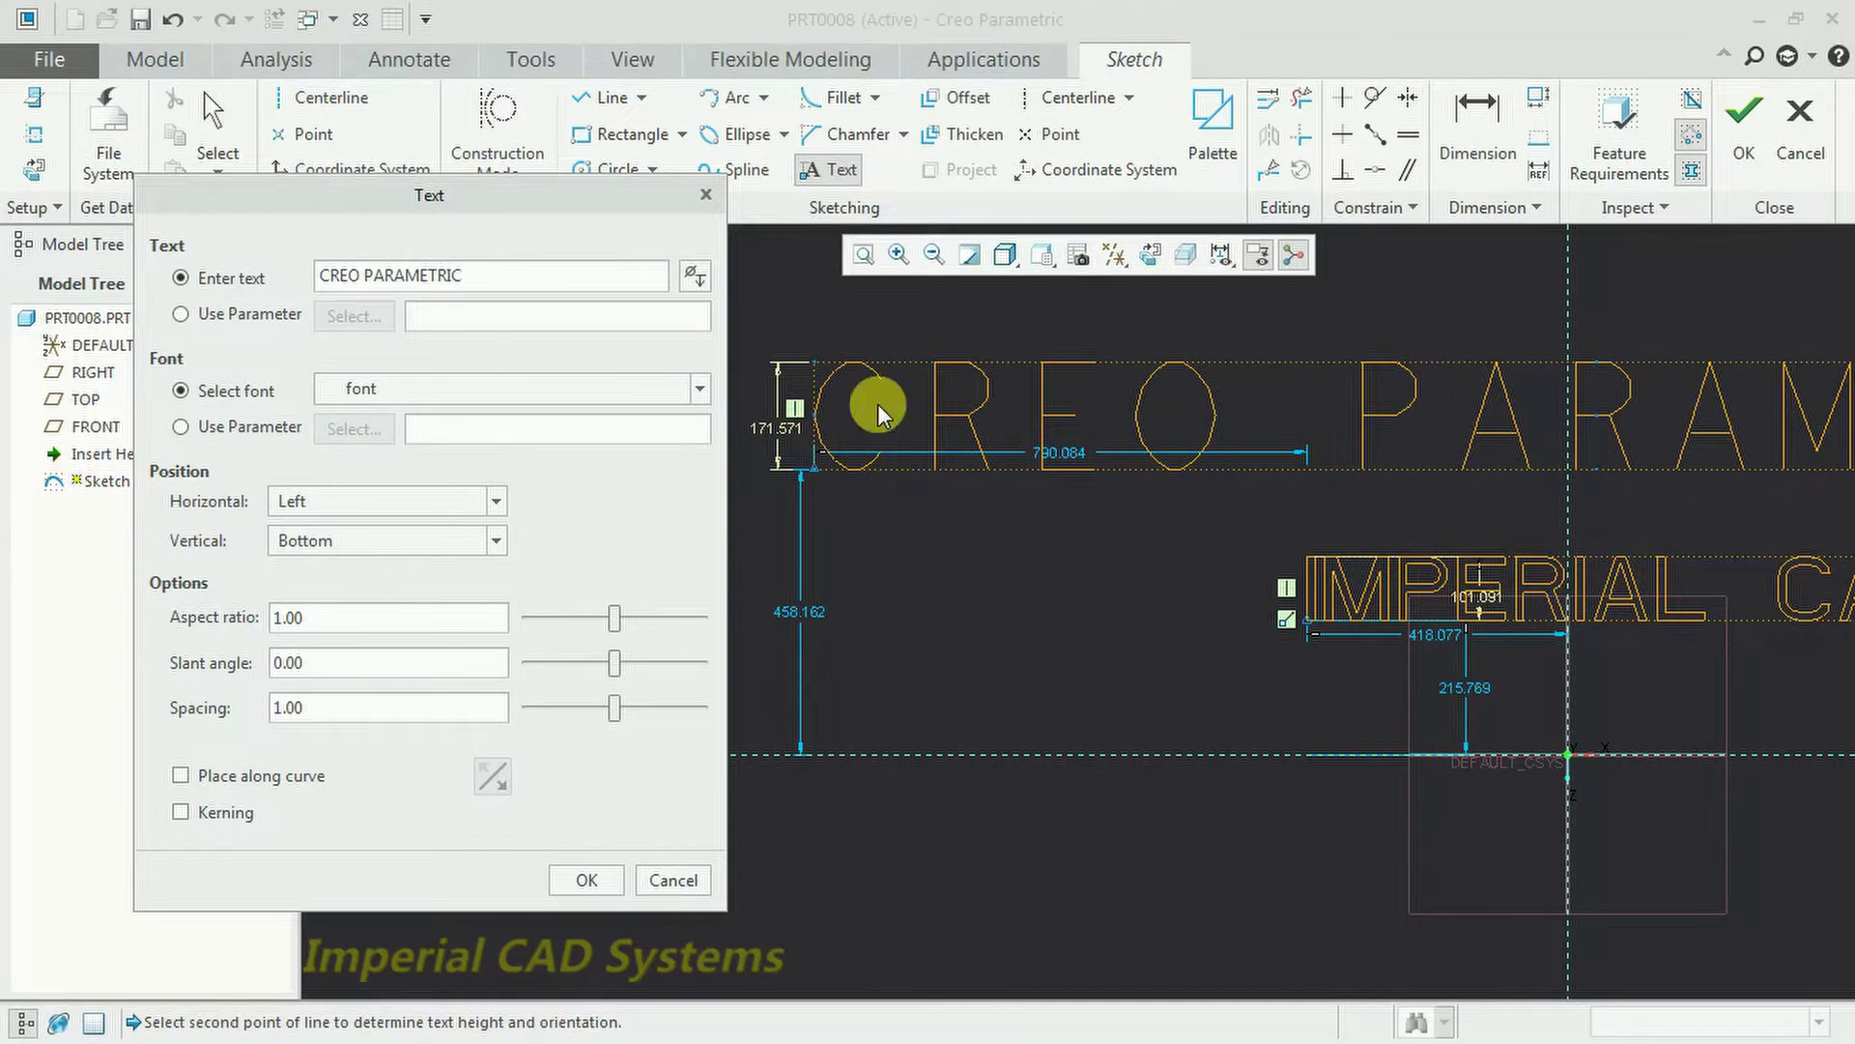
click(701, 391)
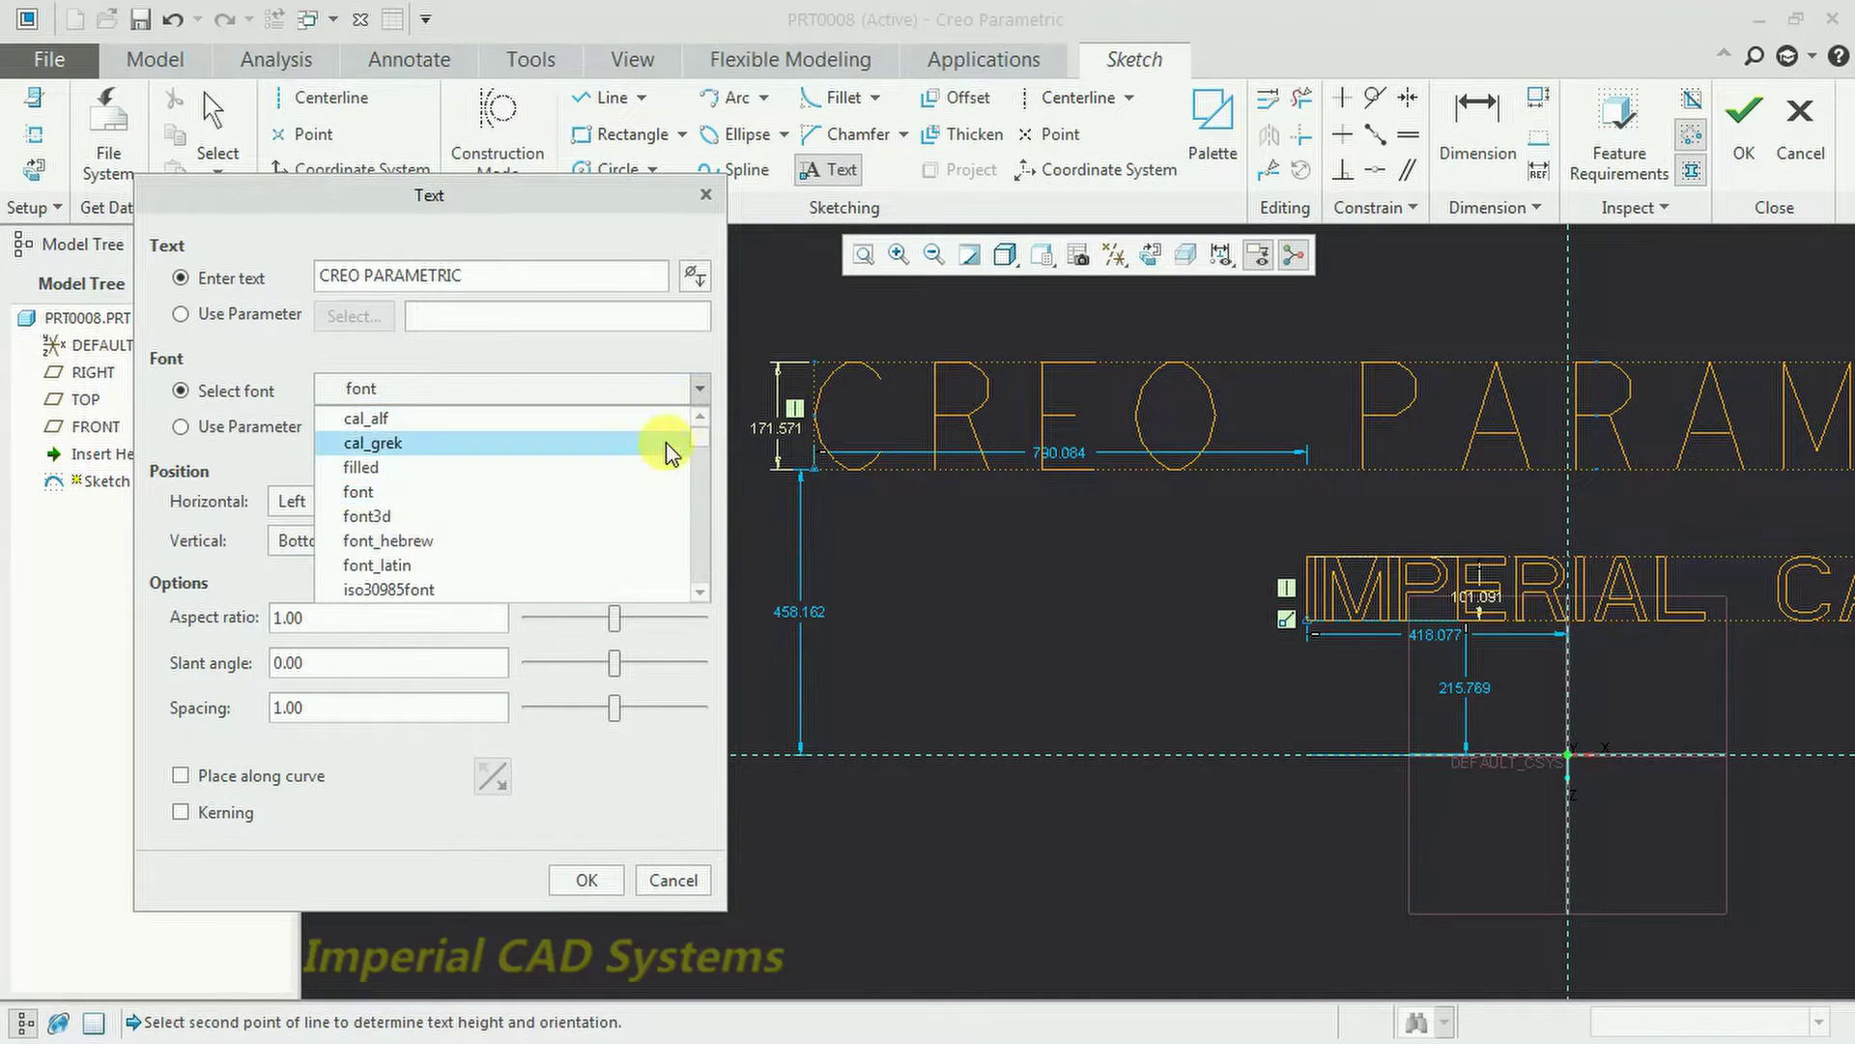
click(646, 509)
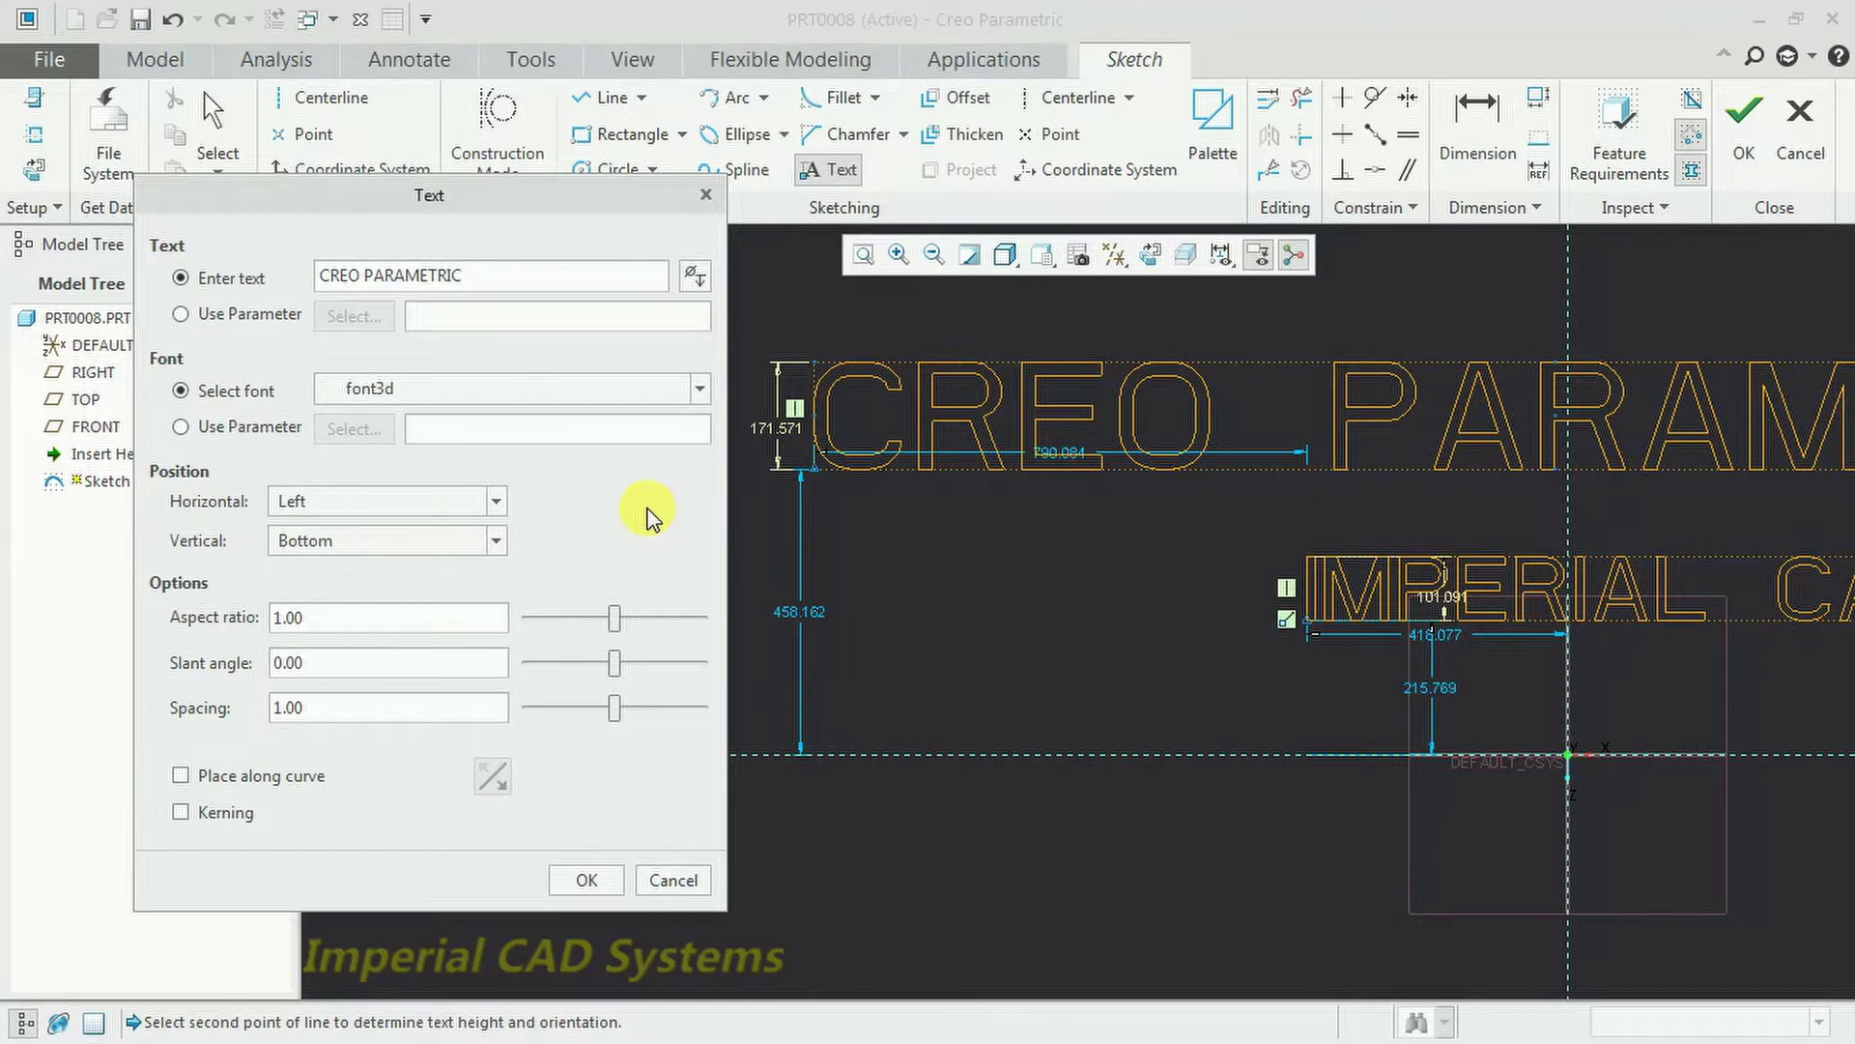
Try the Center and Right horizontal positions on the "CREO PARAMETRIC" text, and return it to Left.
scroll(1017, 525, down, 3)
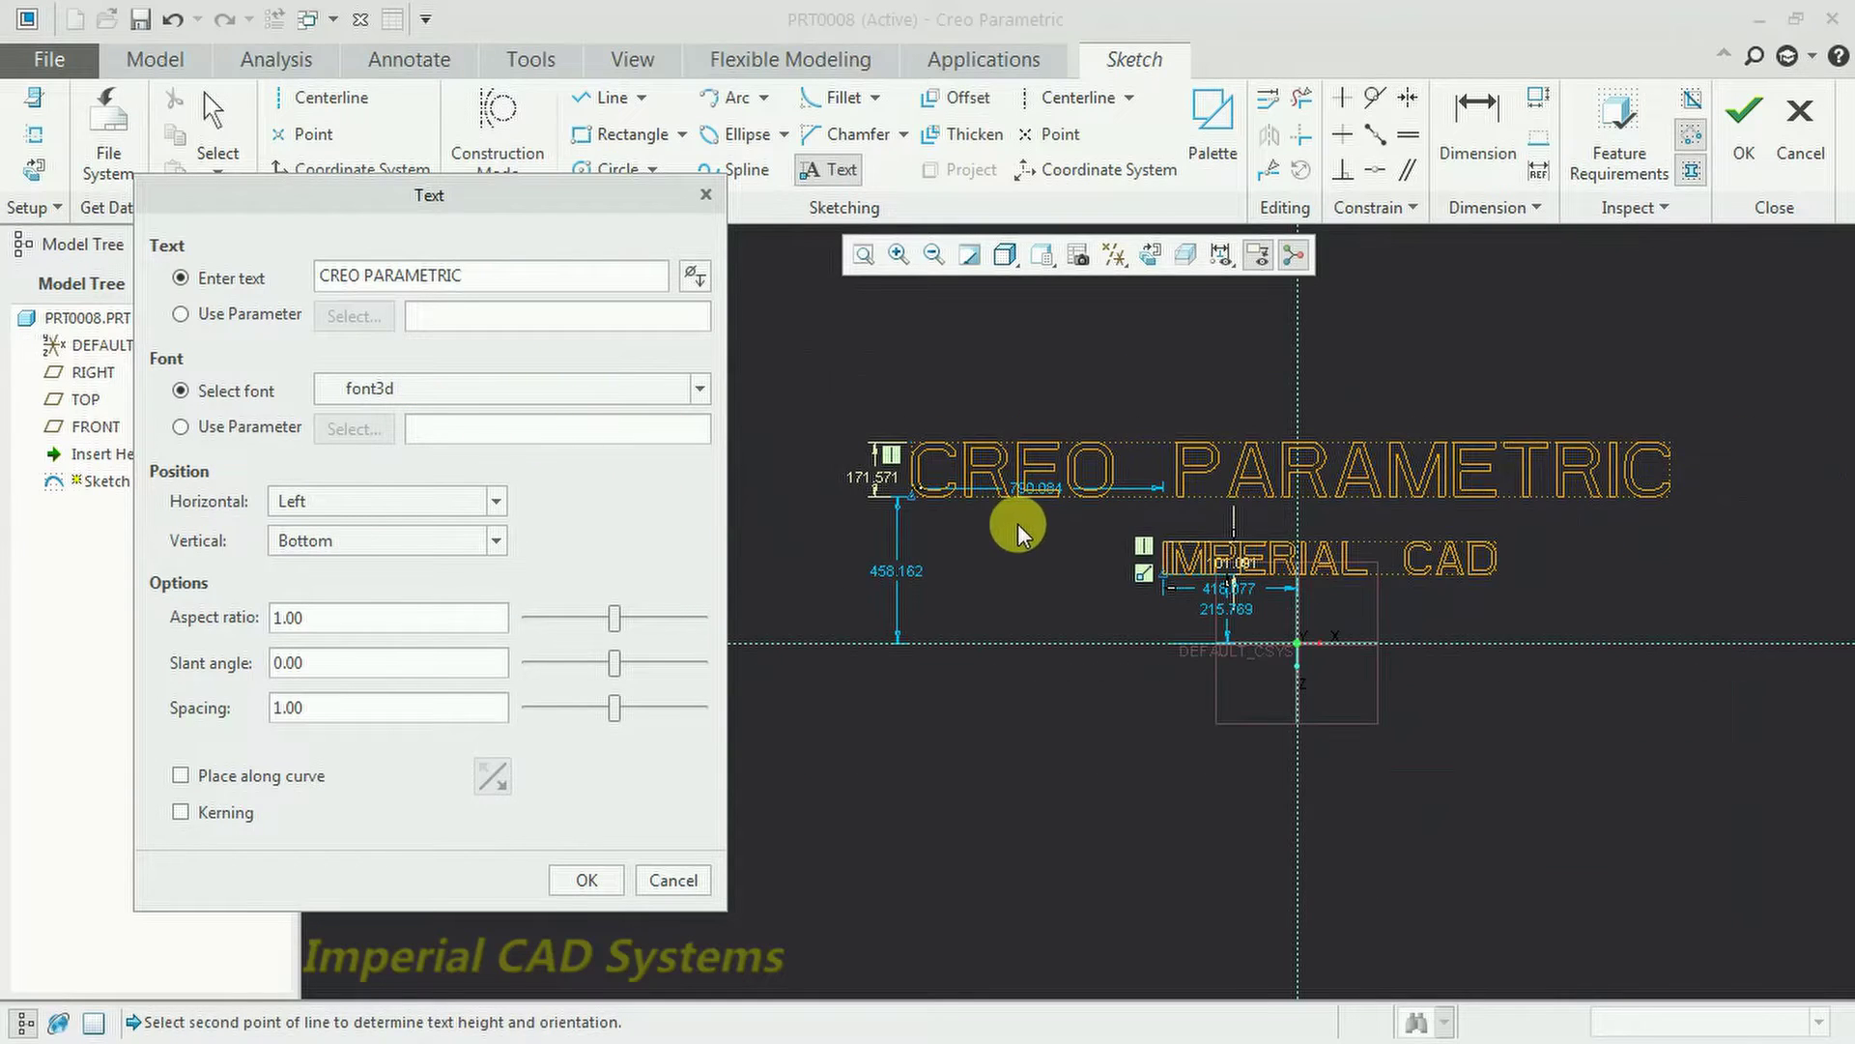
click(495, 502)
click(477, 555)
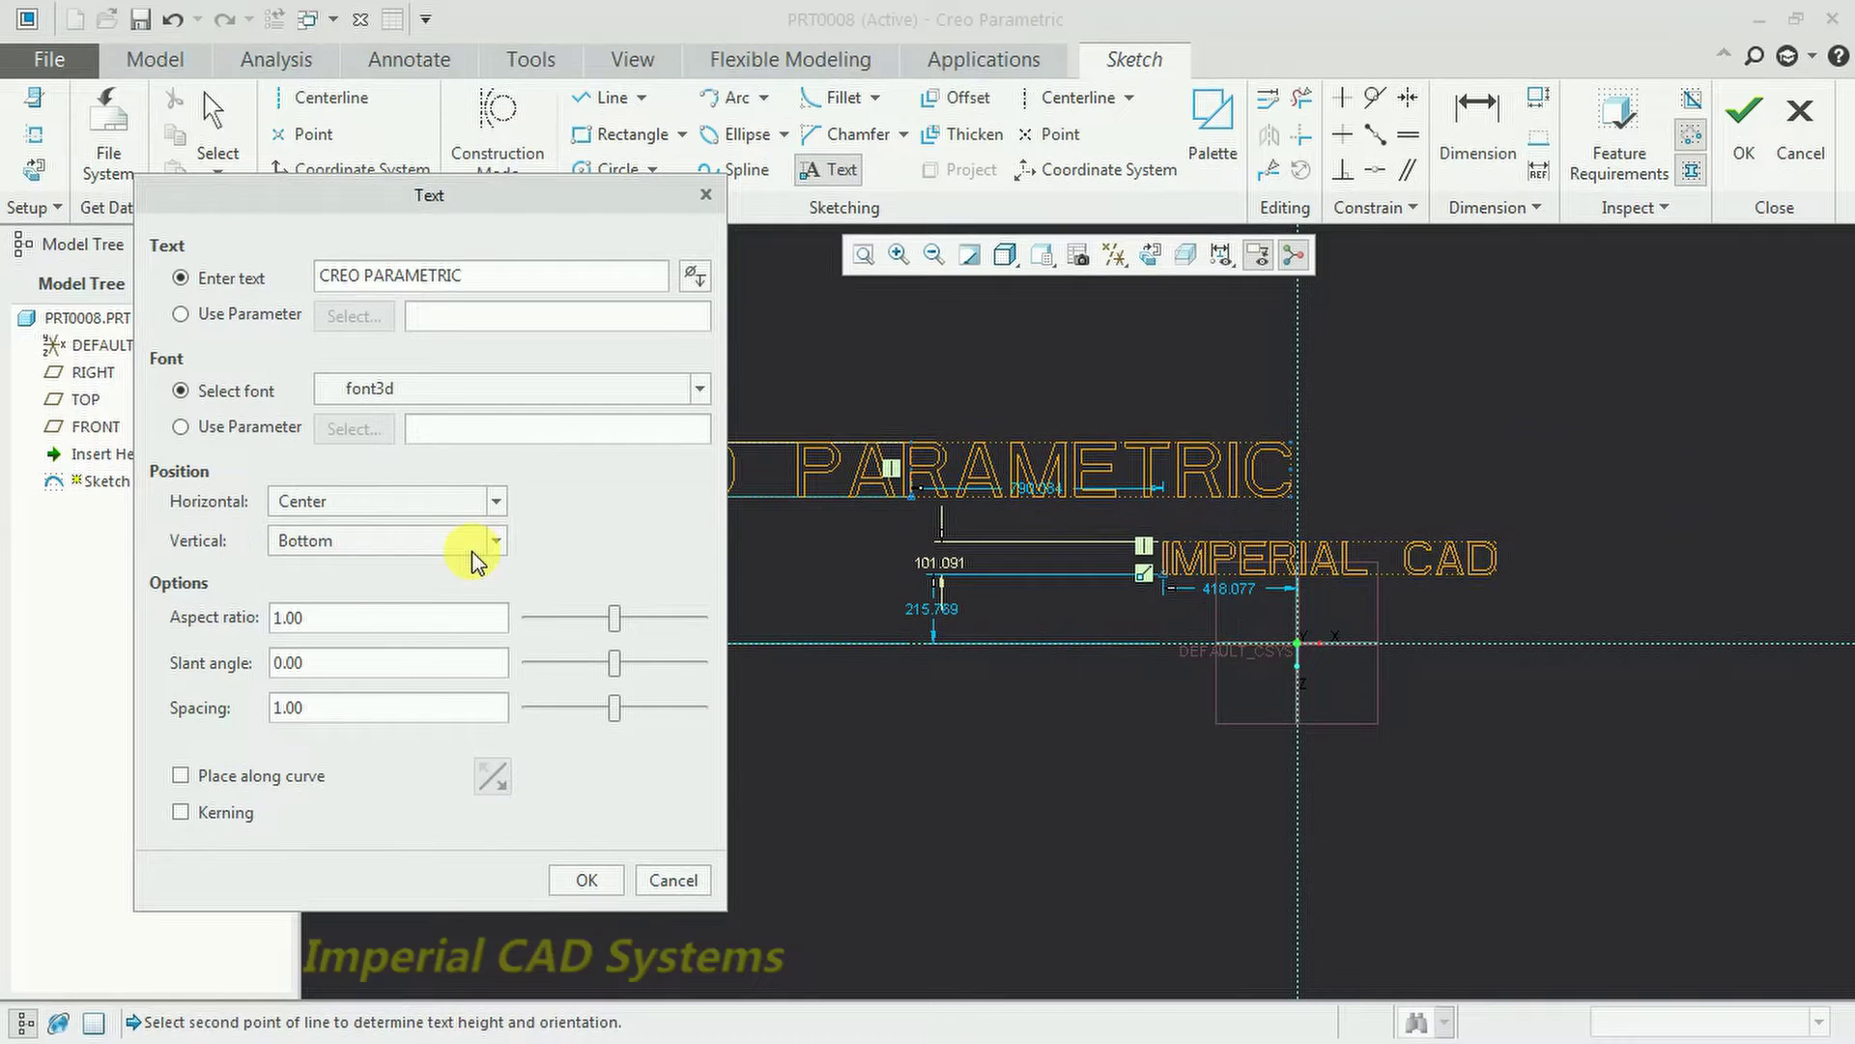
scroll(939, 578, down, 3)
scroll(791, 578, up, 2)
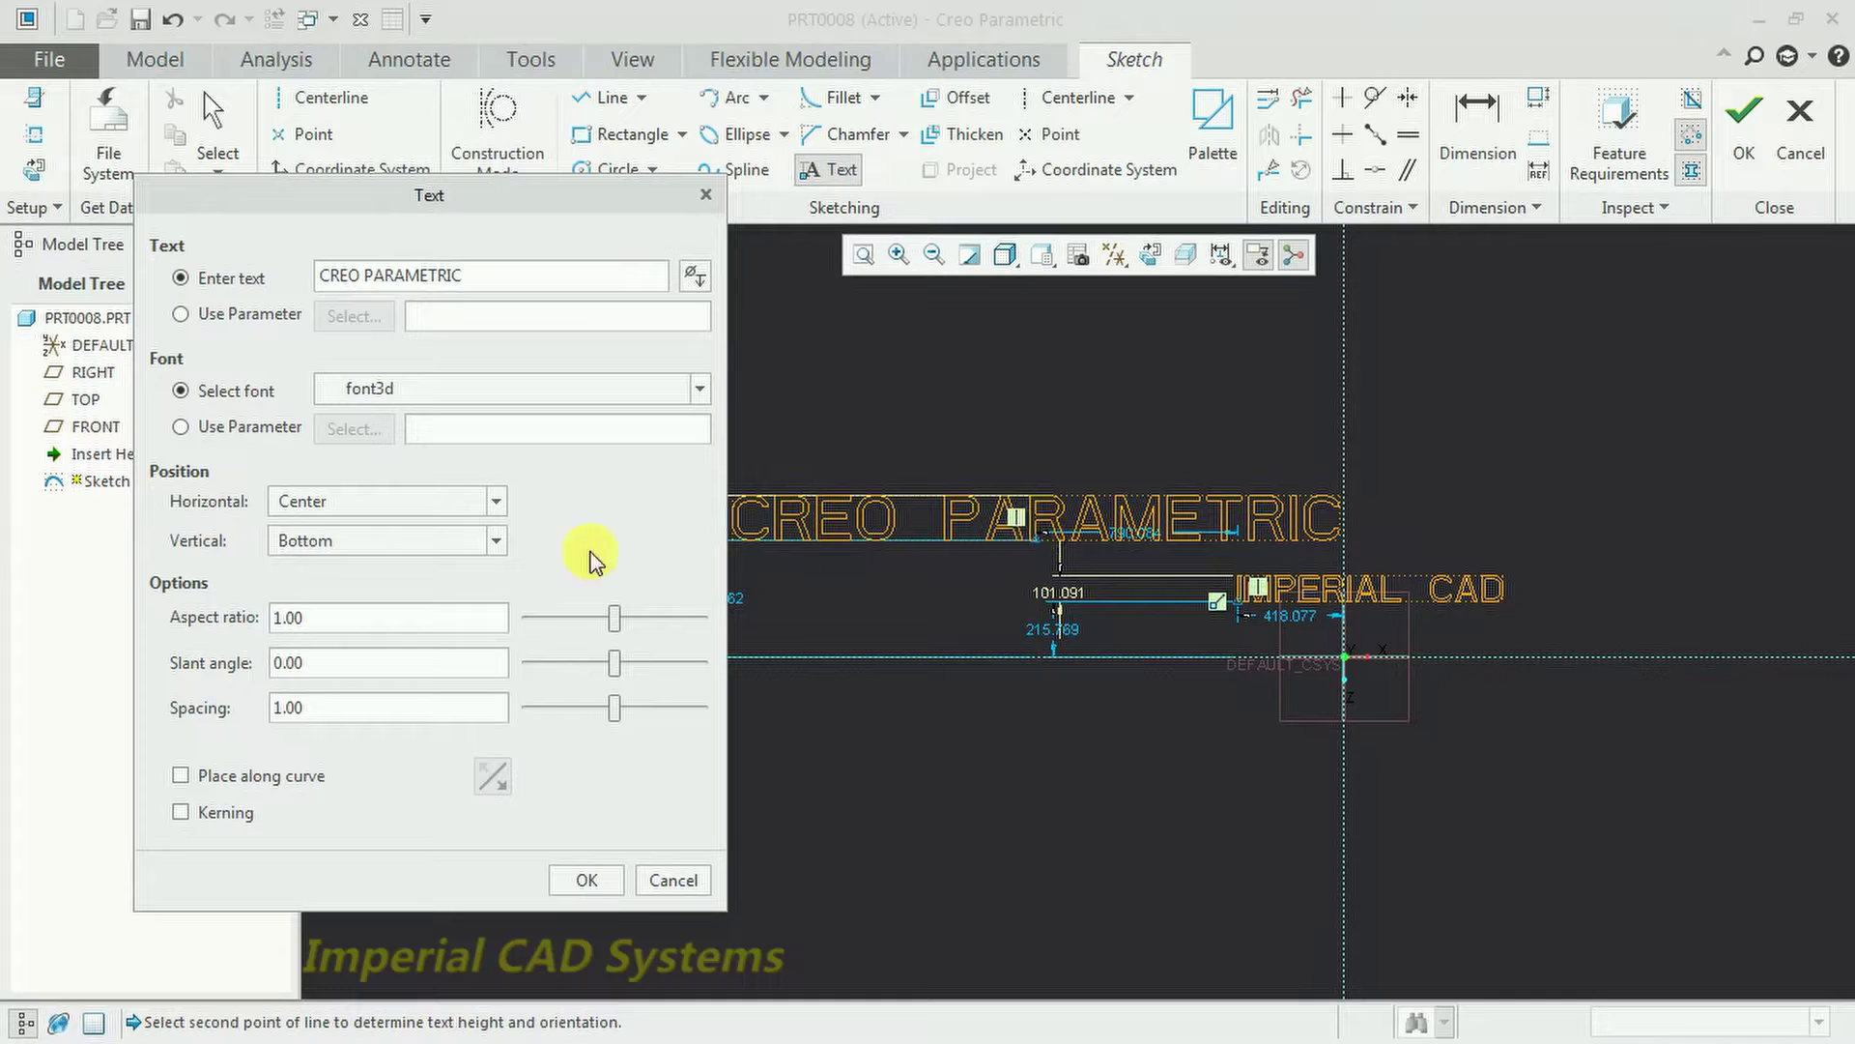
click(497, 500)
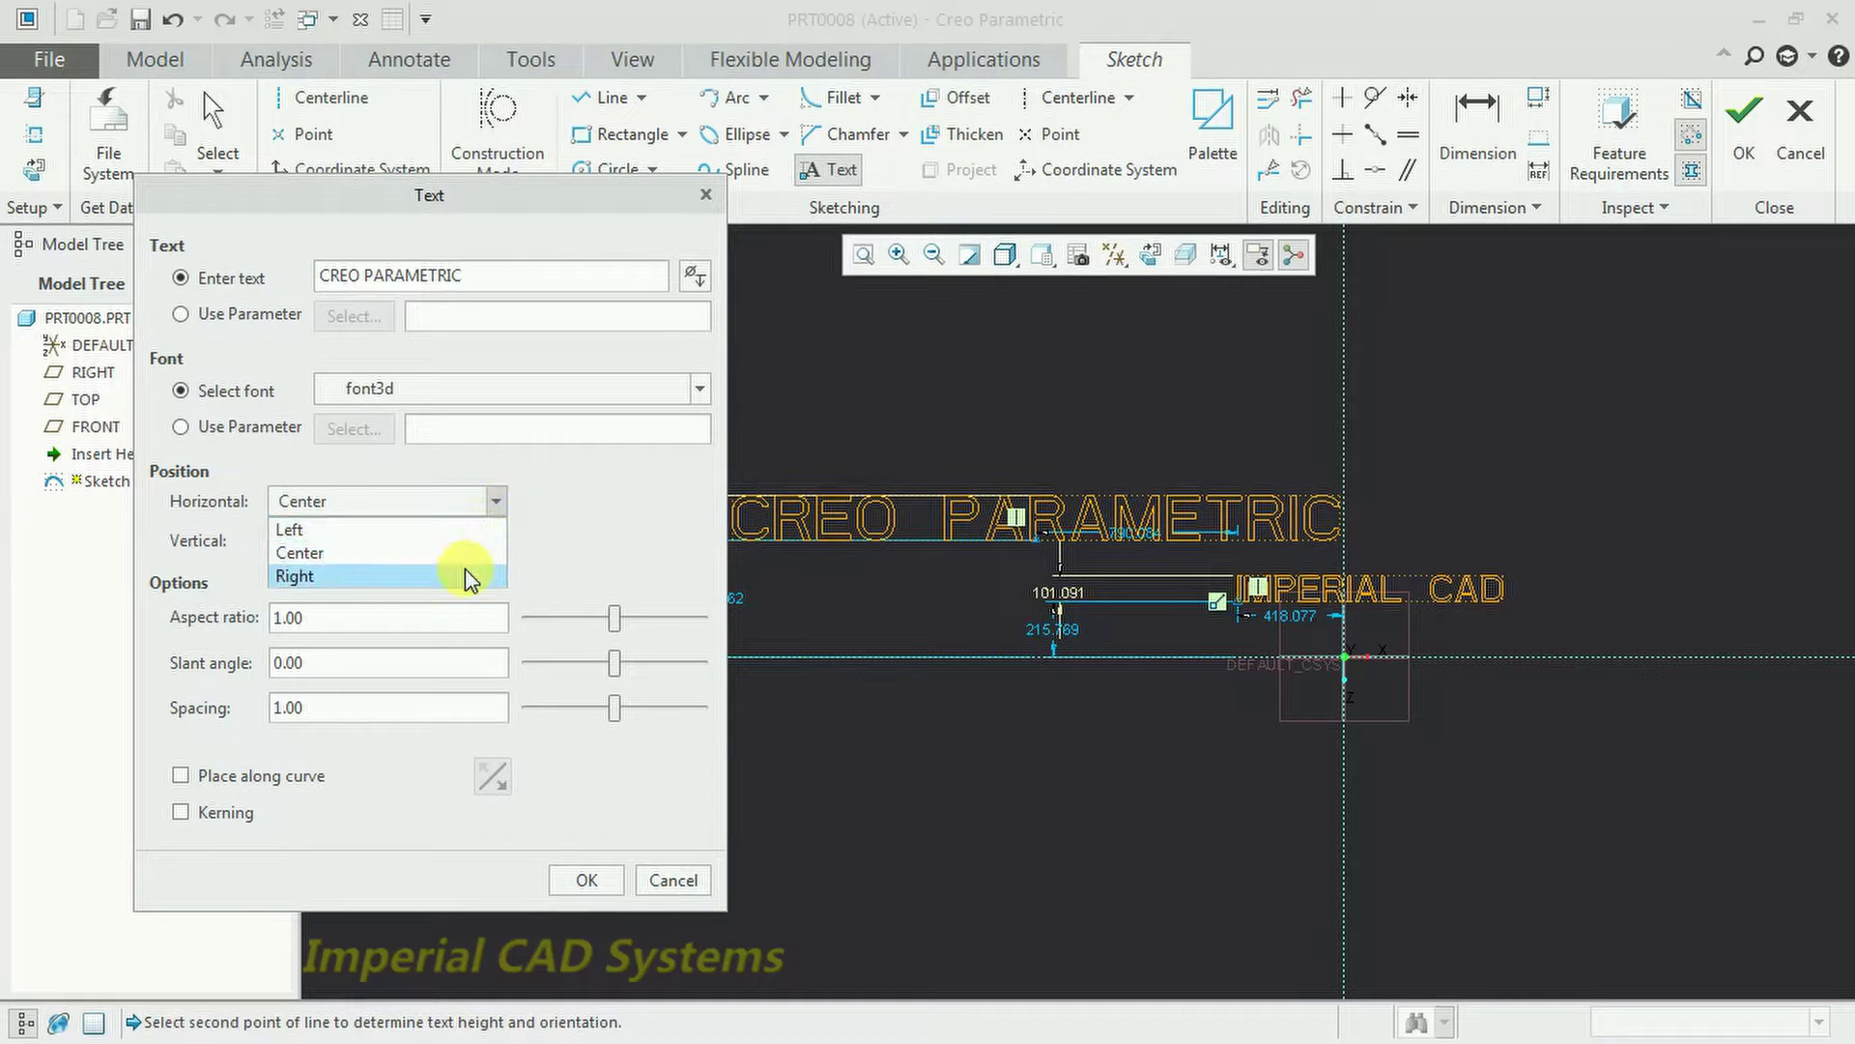
click(469, 572)
click(496, 500)
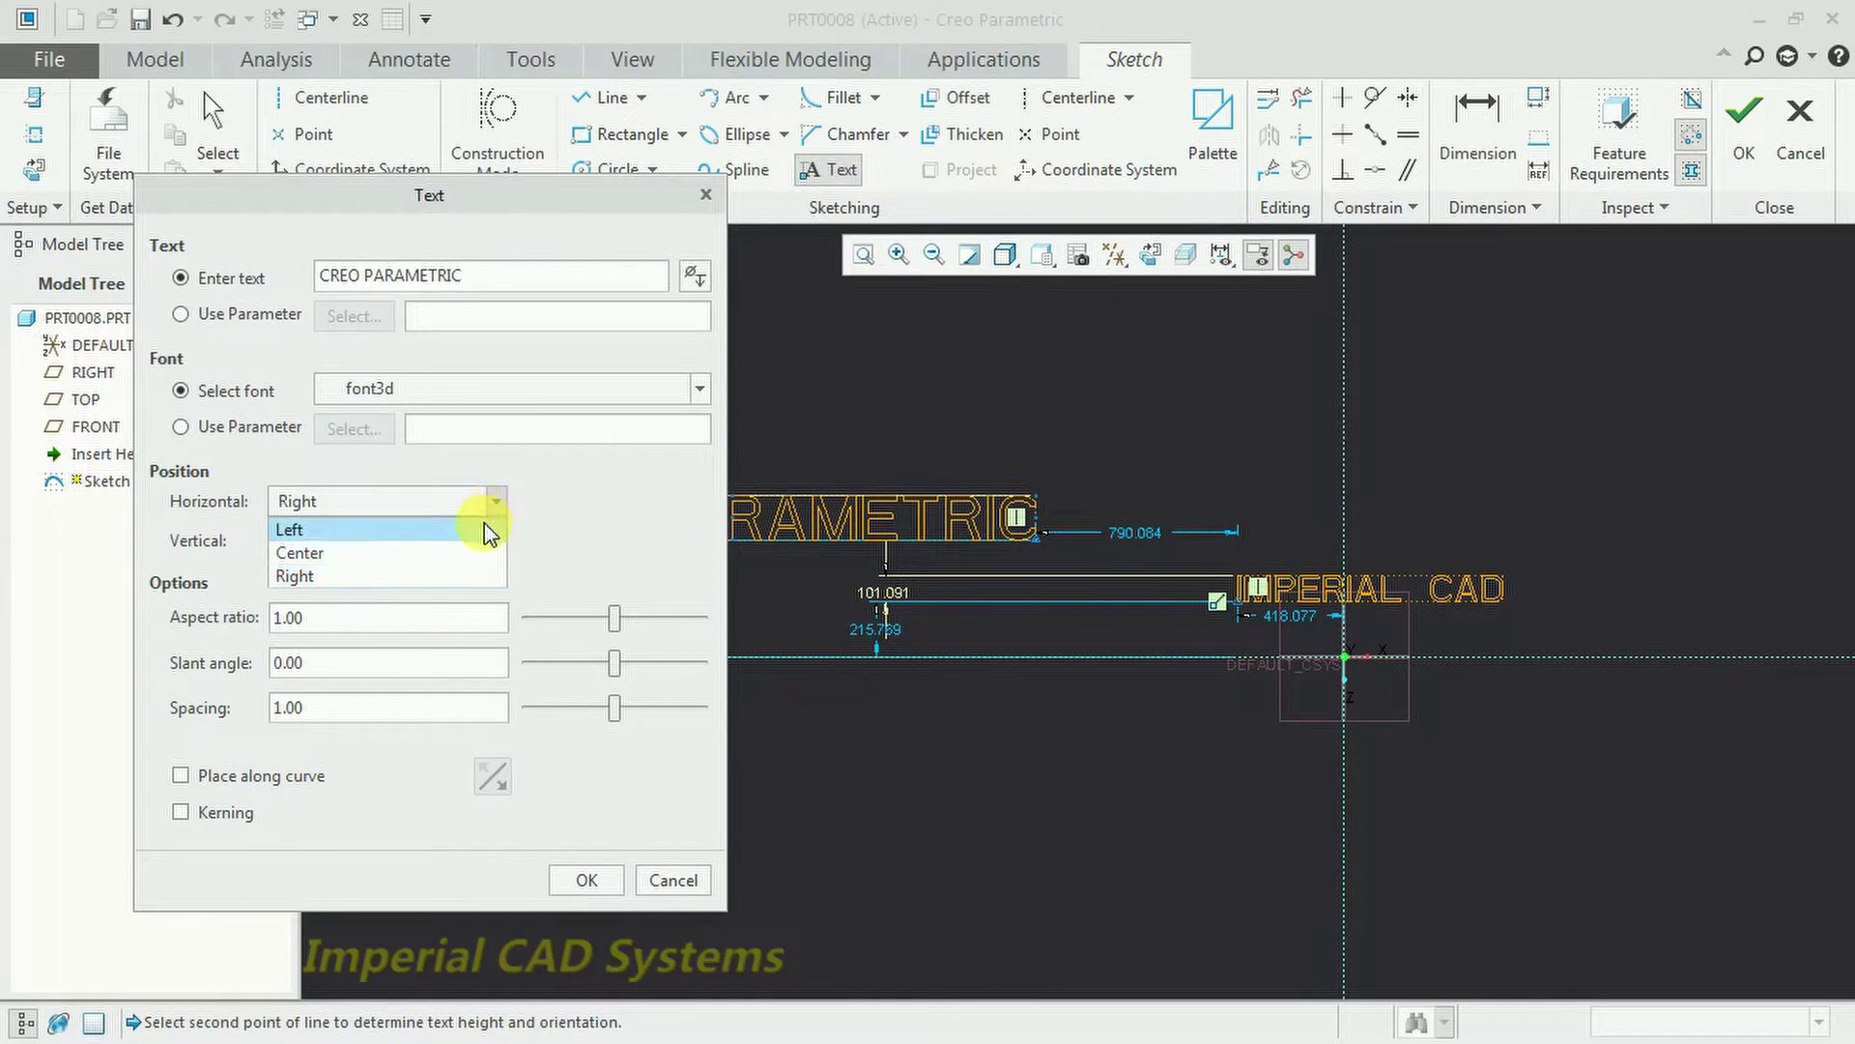
click(489, 526)
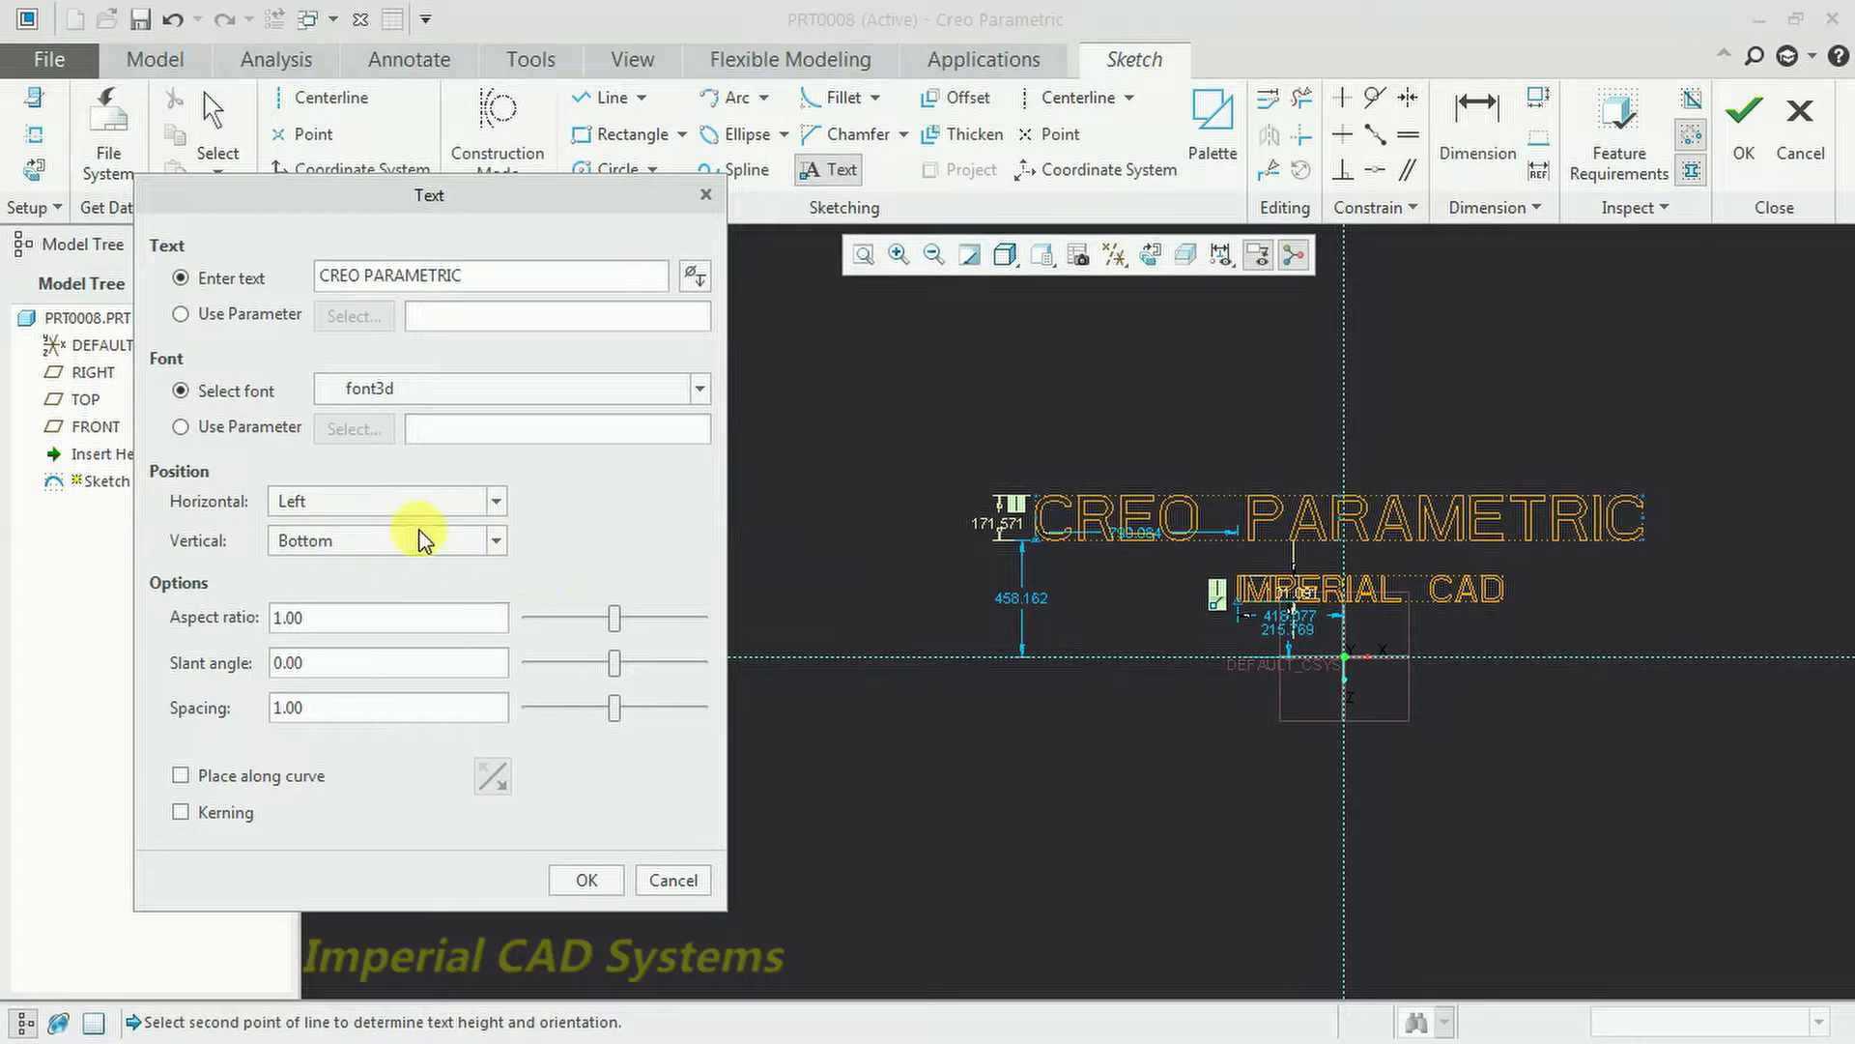
Try the Middle and Top vertical positions on the "CREO PARAMETRIC" text, and return it to Bottom.
click(496, 541)
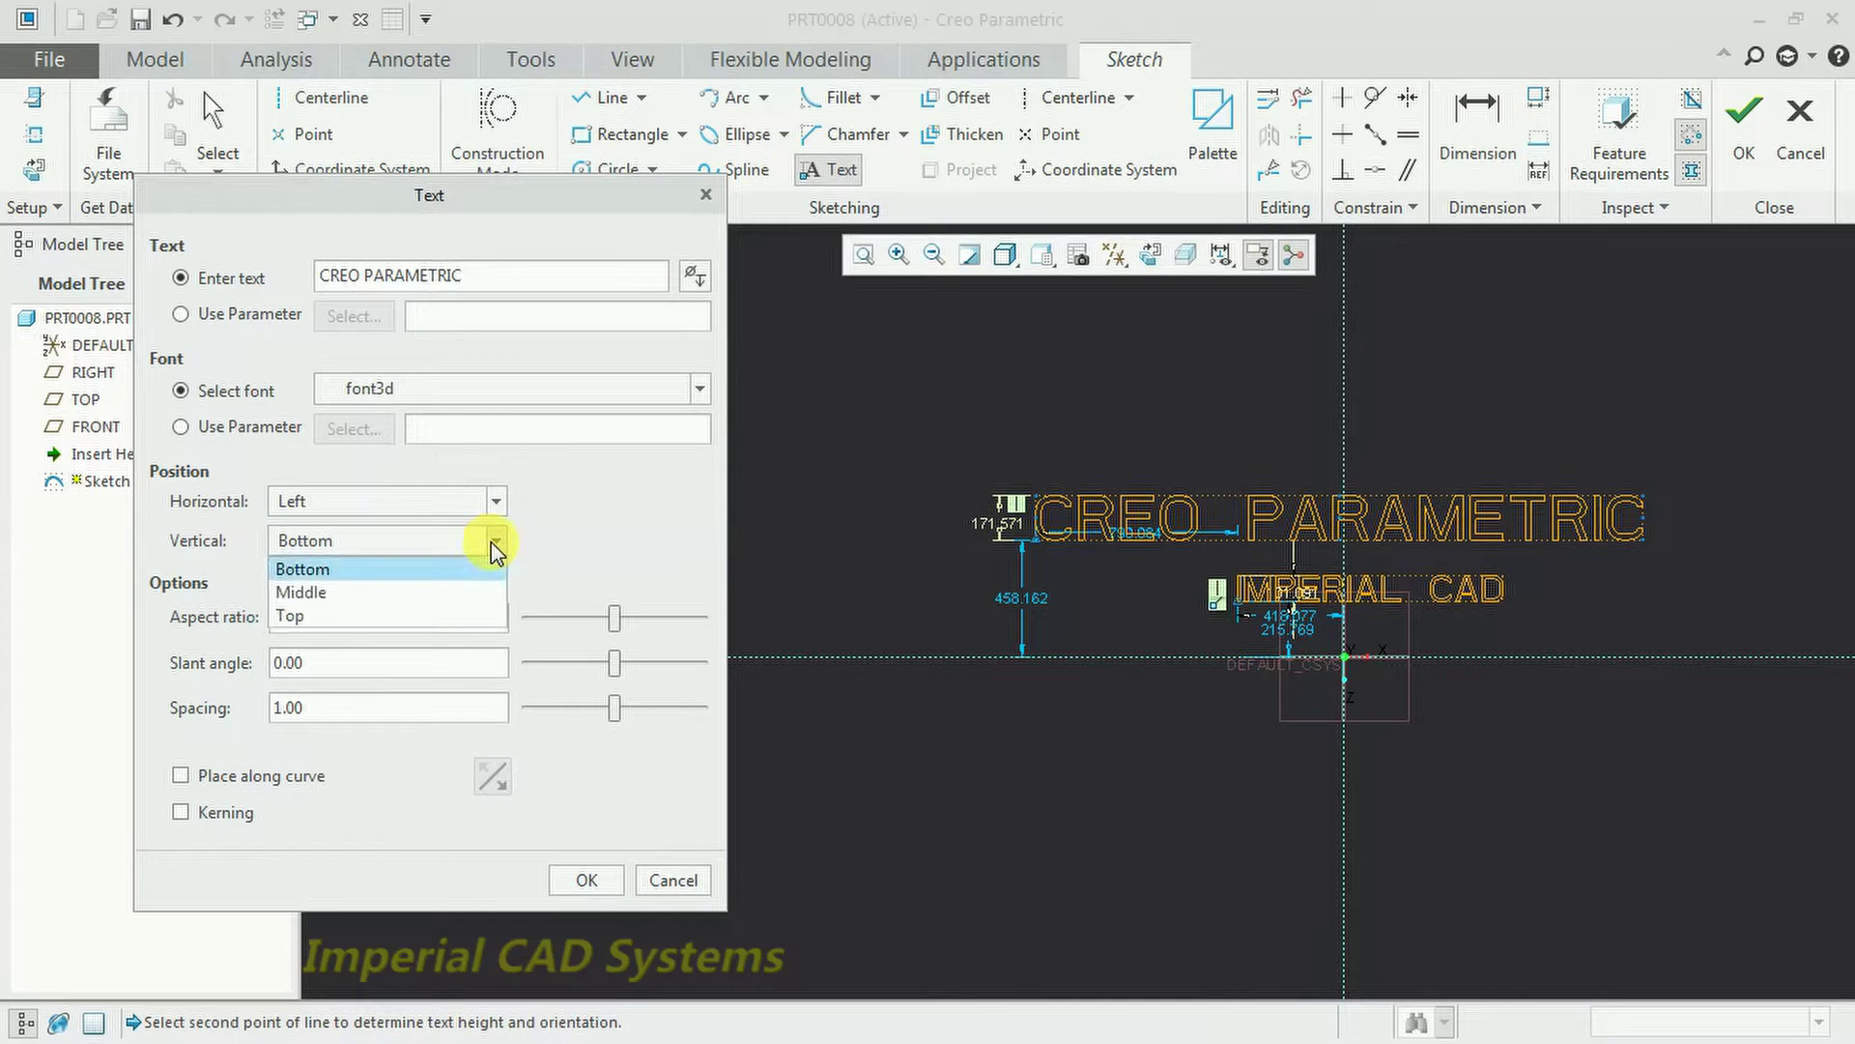
click(473, 591)
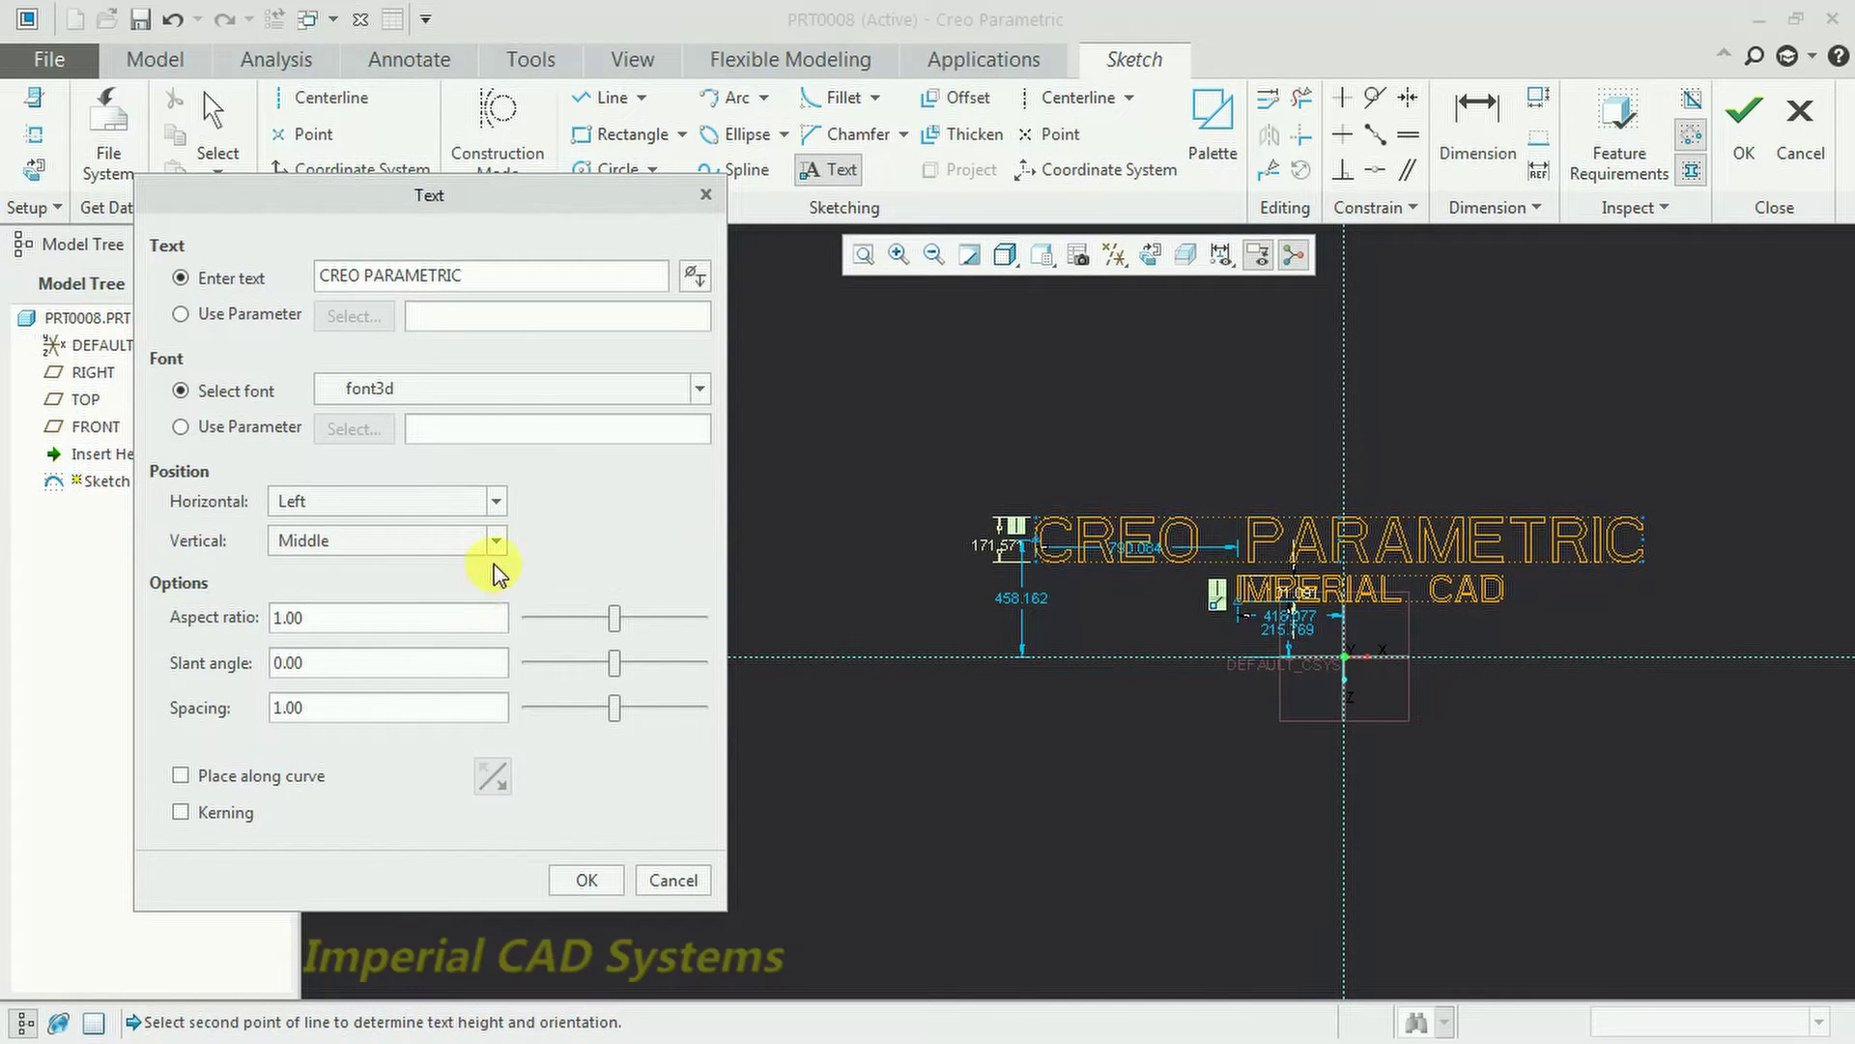
click(495, 540)
click(482, 615)
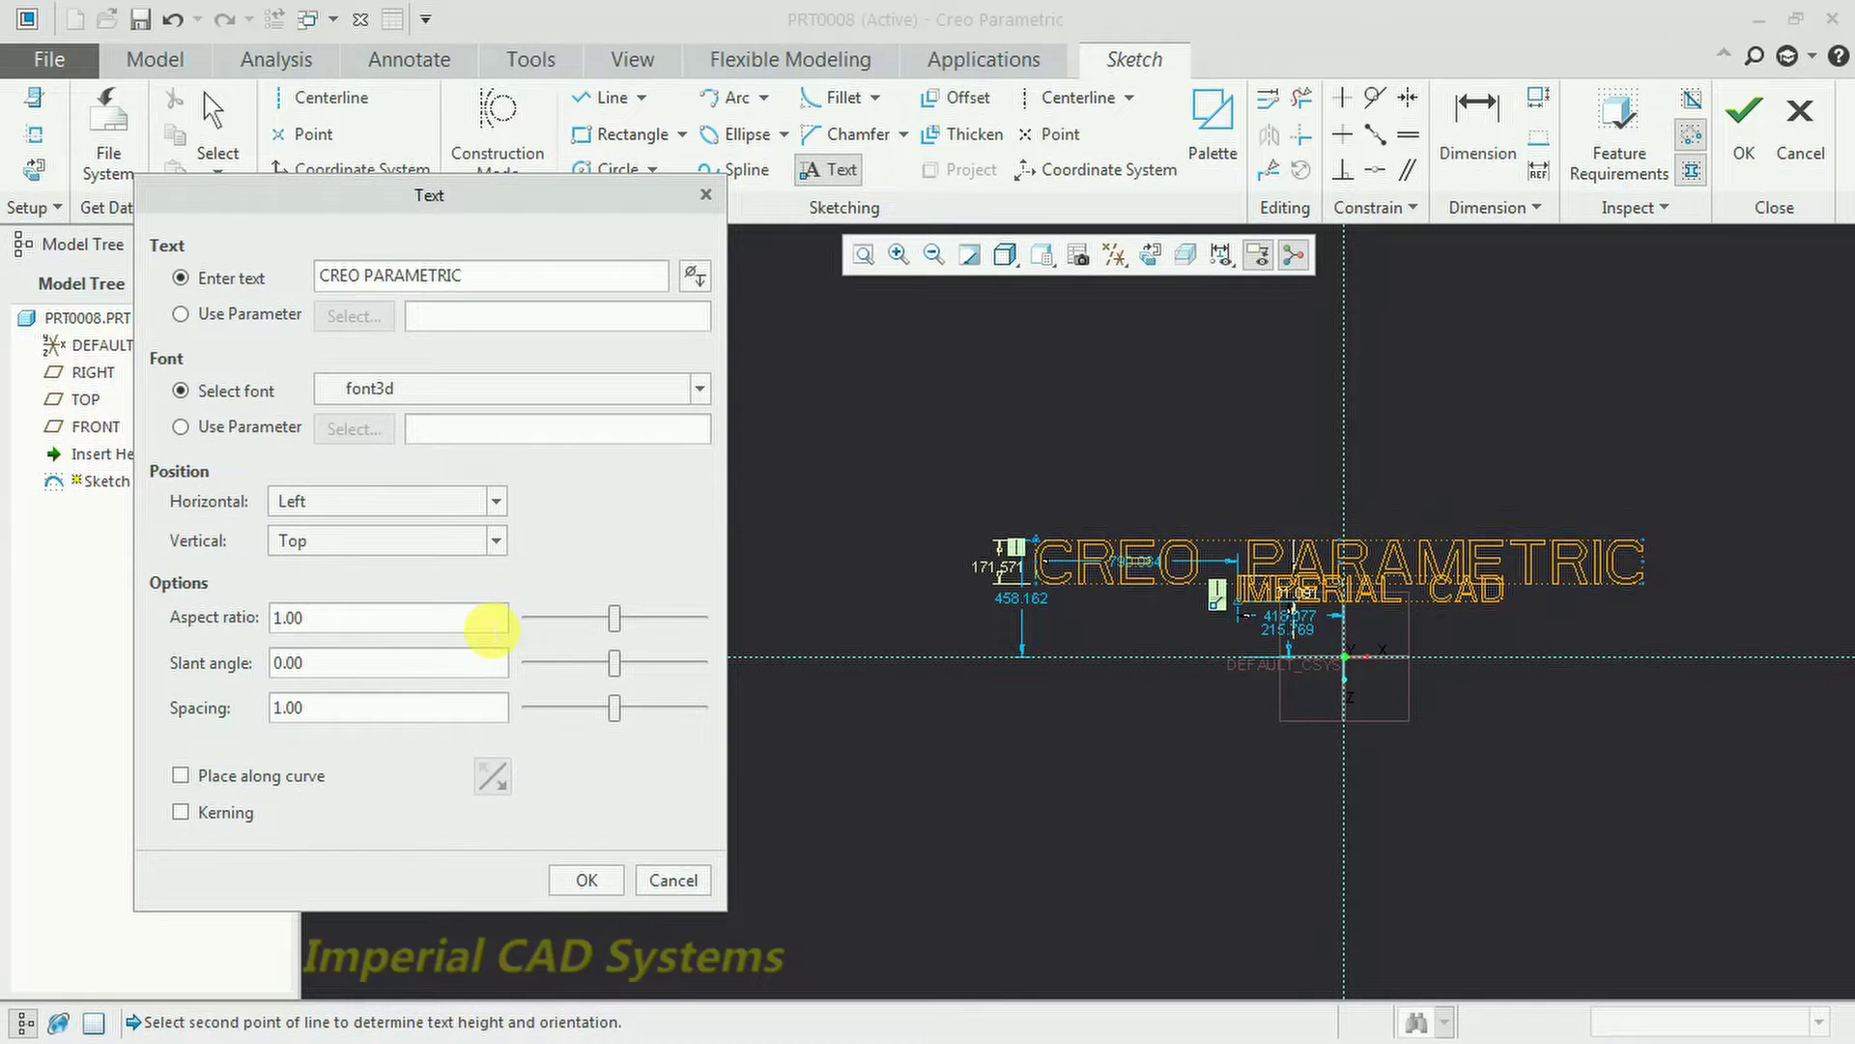
click(495, 540)
click(480, 570)
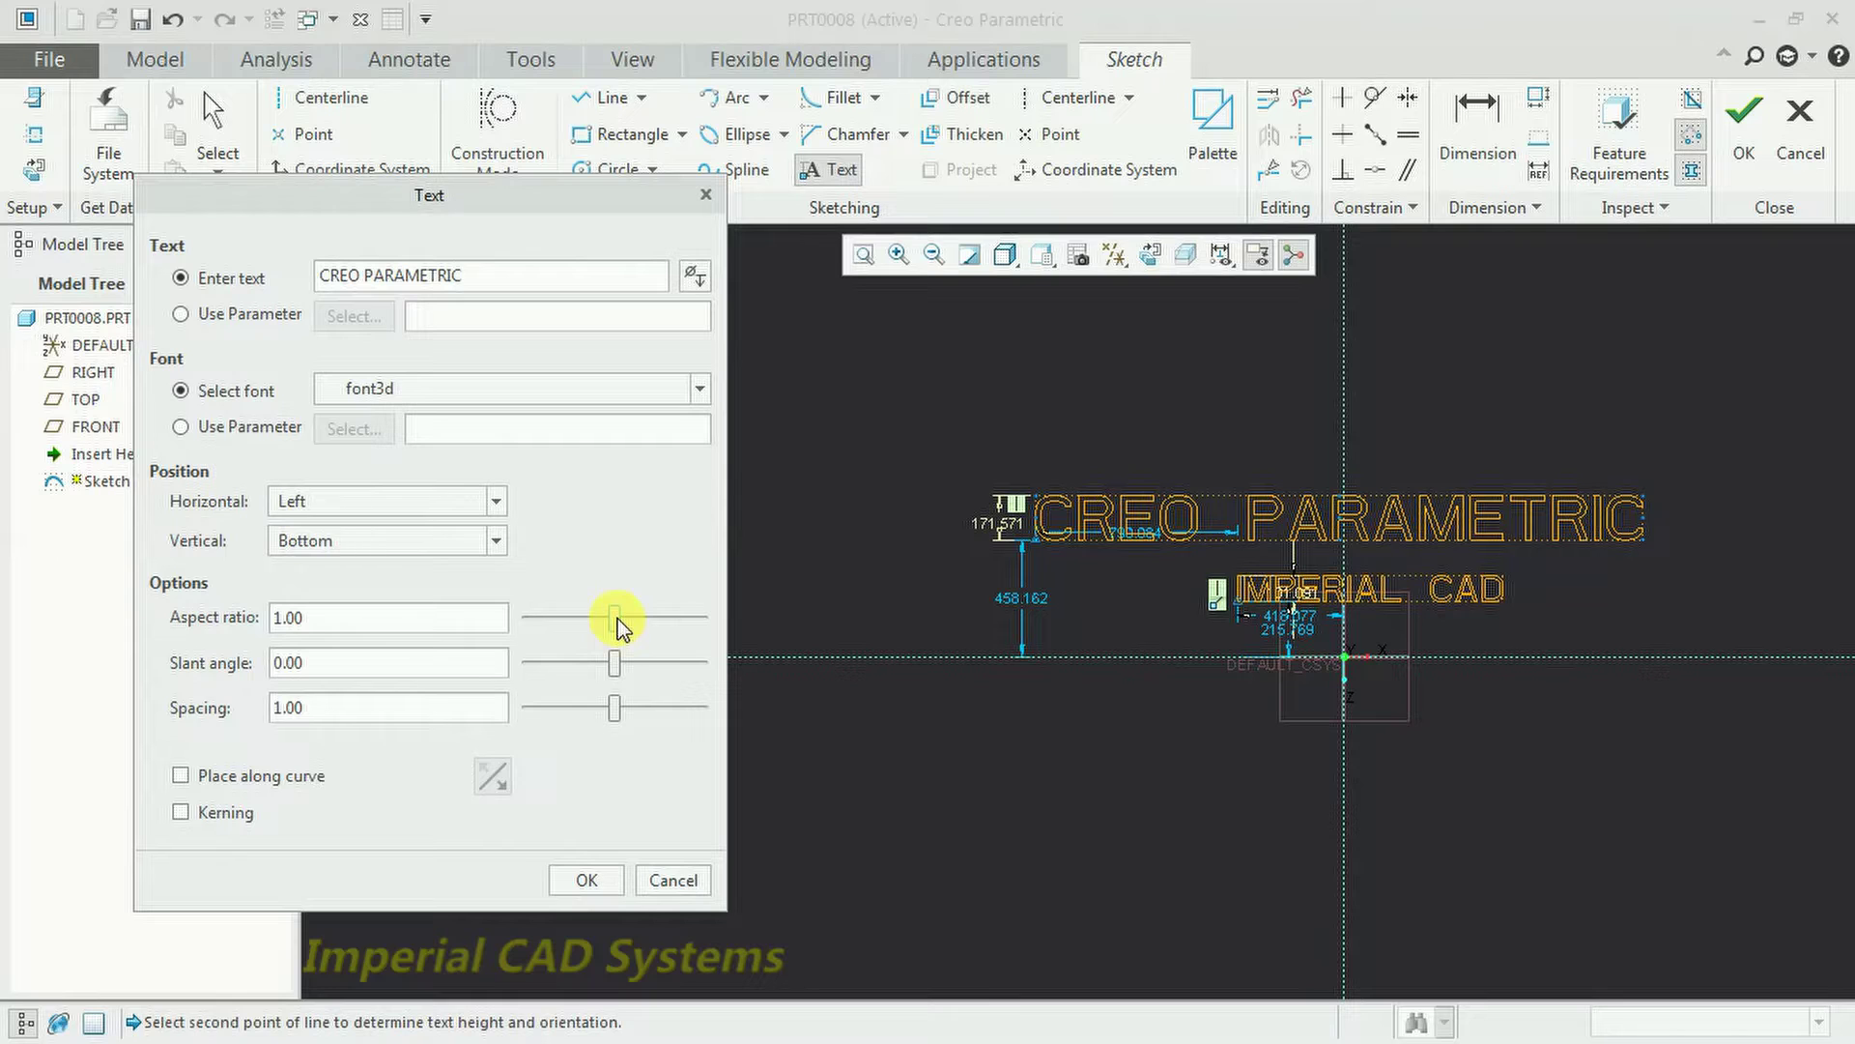
Set the "CREO PARAMETRIC" text to aspect ratio 0.55, slant angle 13 and spacing 1.29, accept it and leave the Text tool.
mouse_move(615, 626)
mouse_down()
mouse_move(642, 623)
mouse_move(596, 626)
mouse_up()
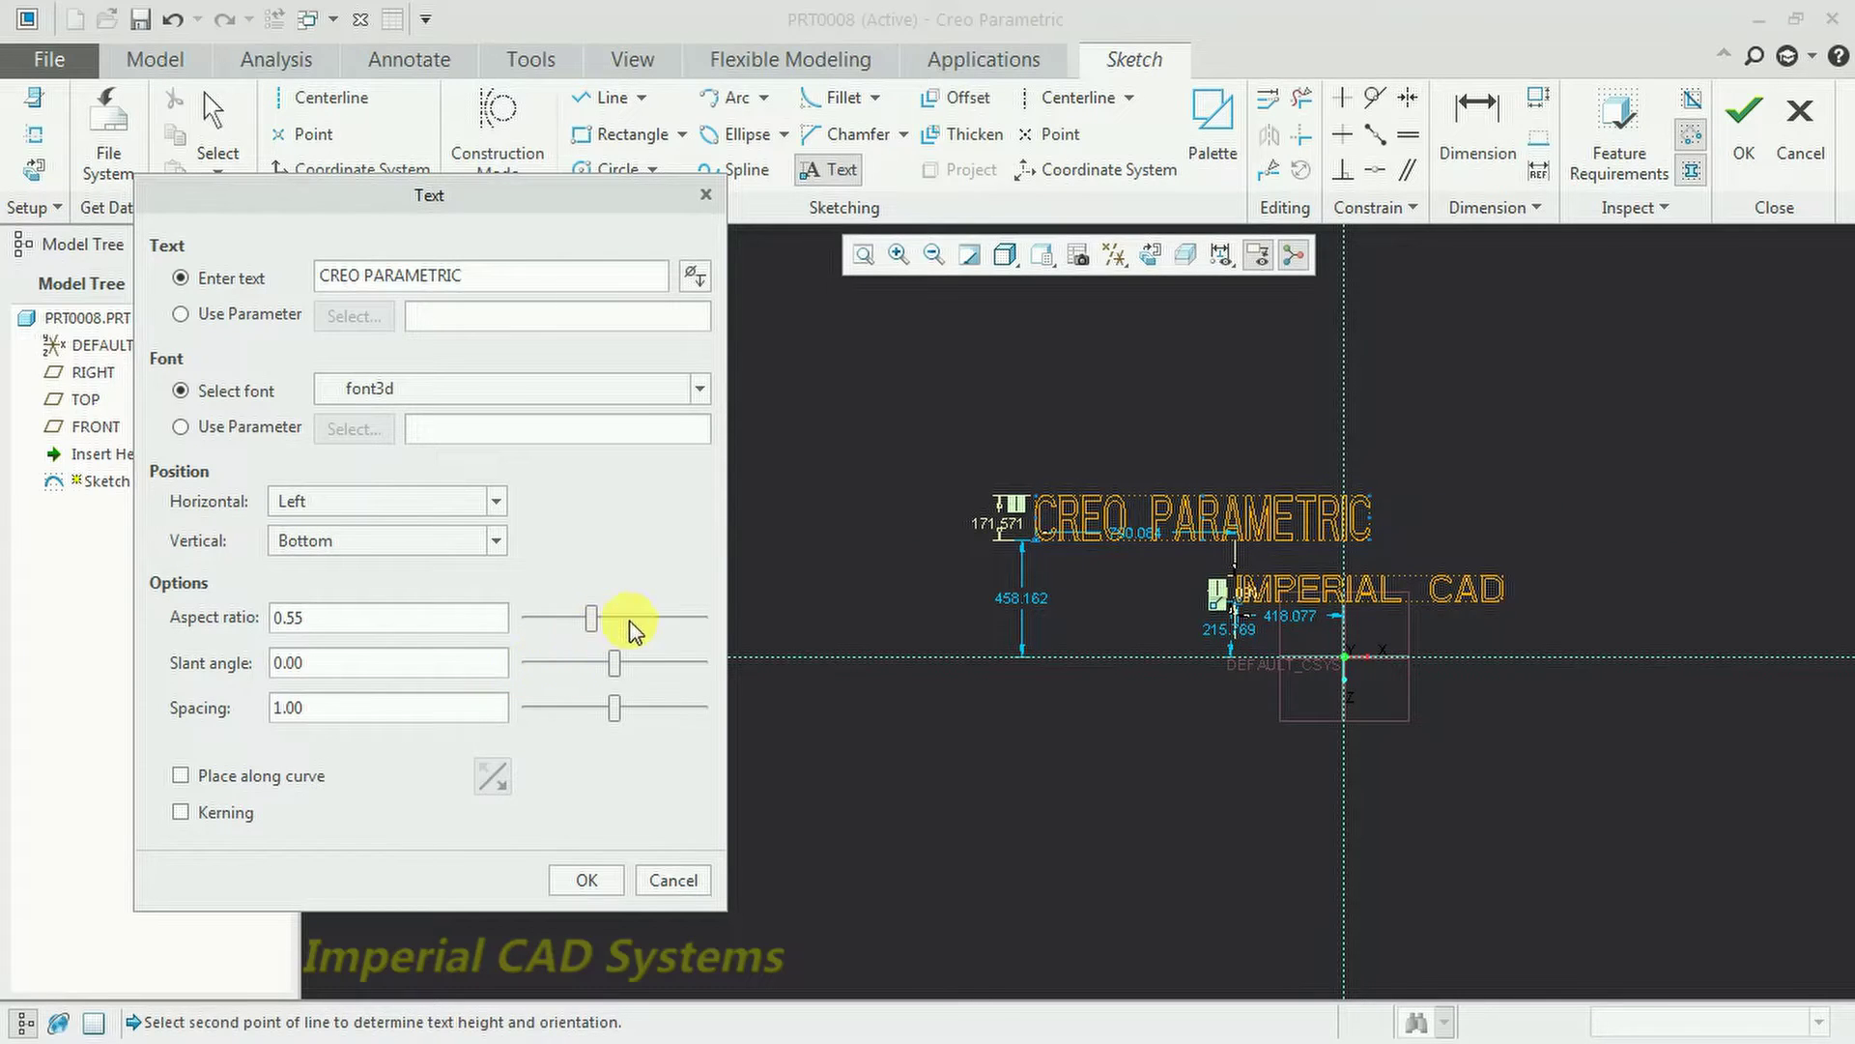
drag(616, 661, 635, 663)
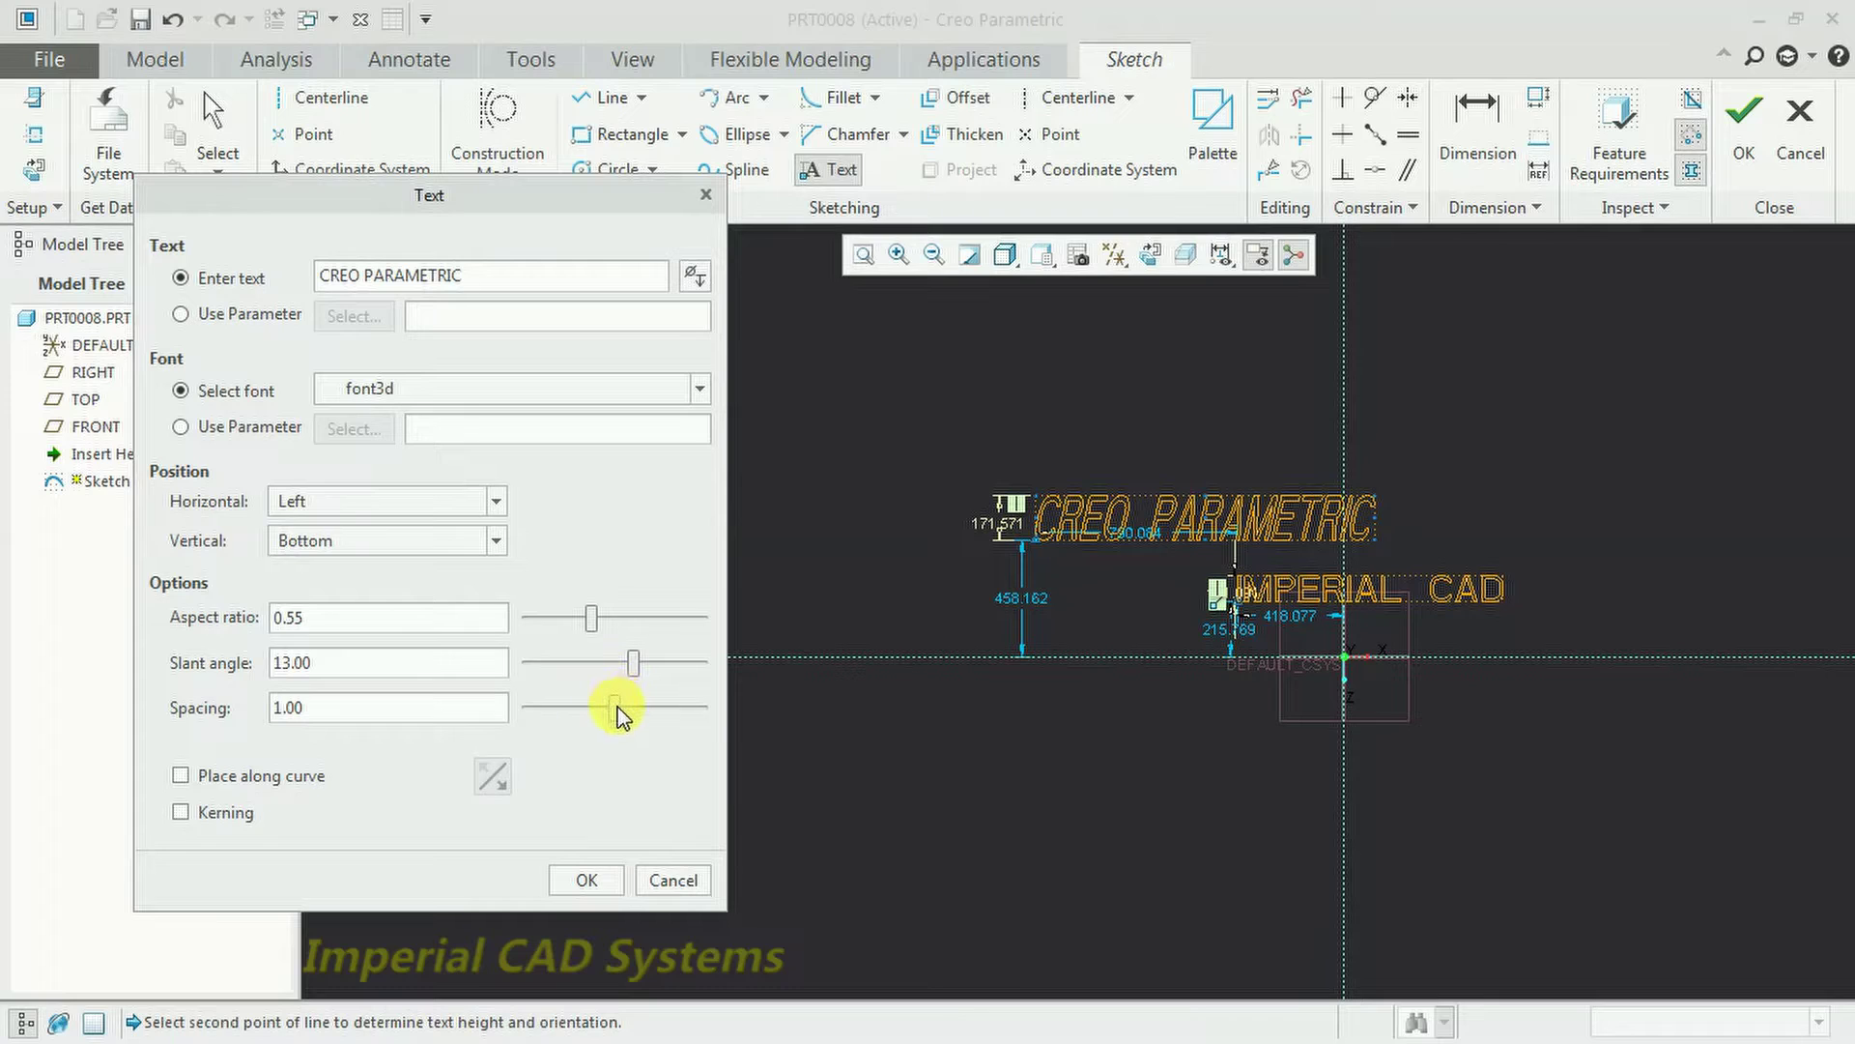
drag(616, 718, 622, 720)
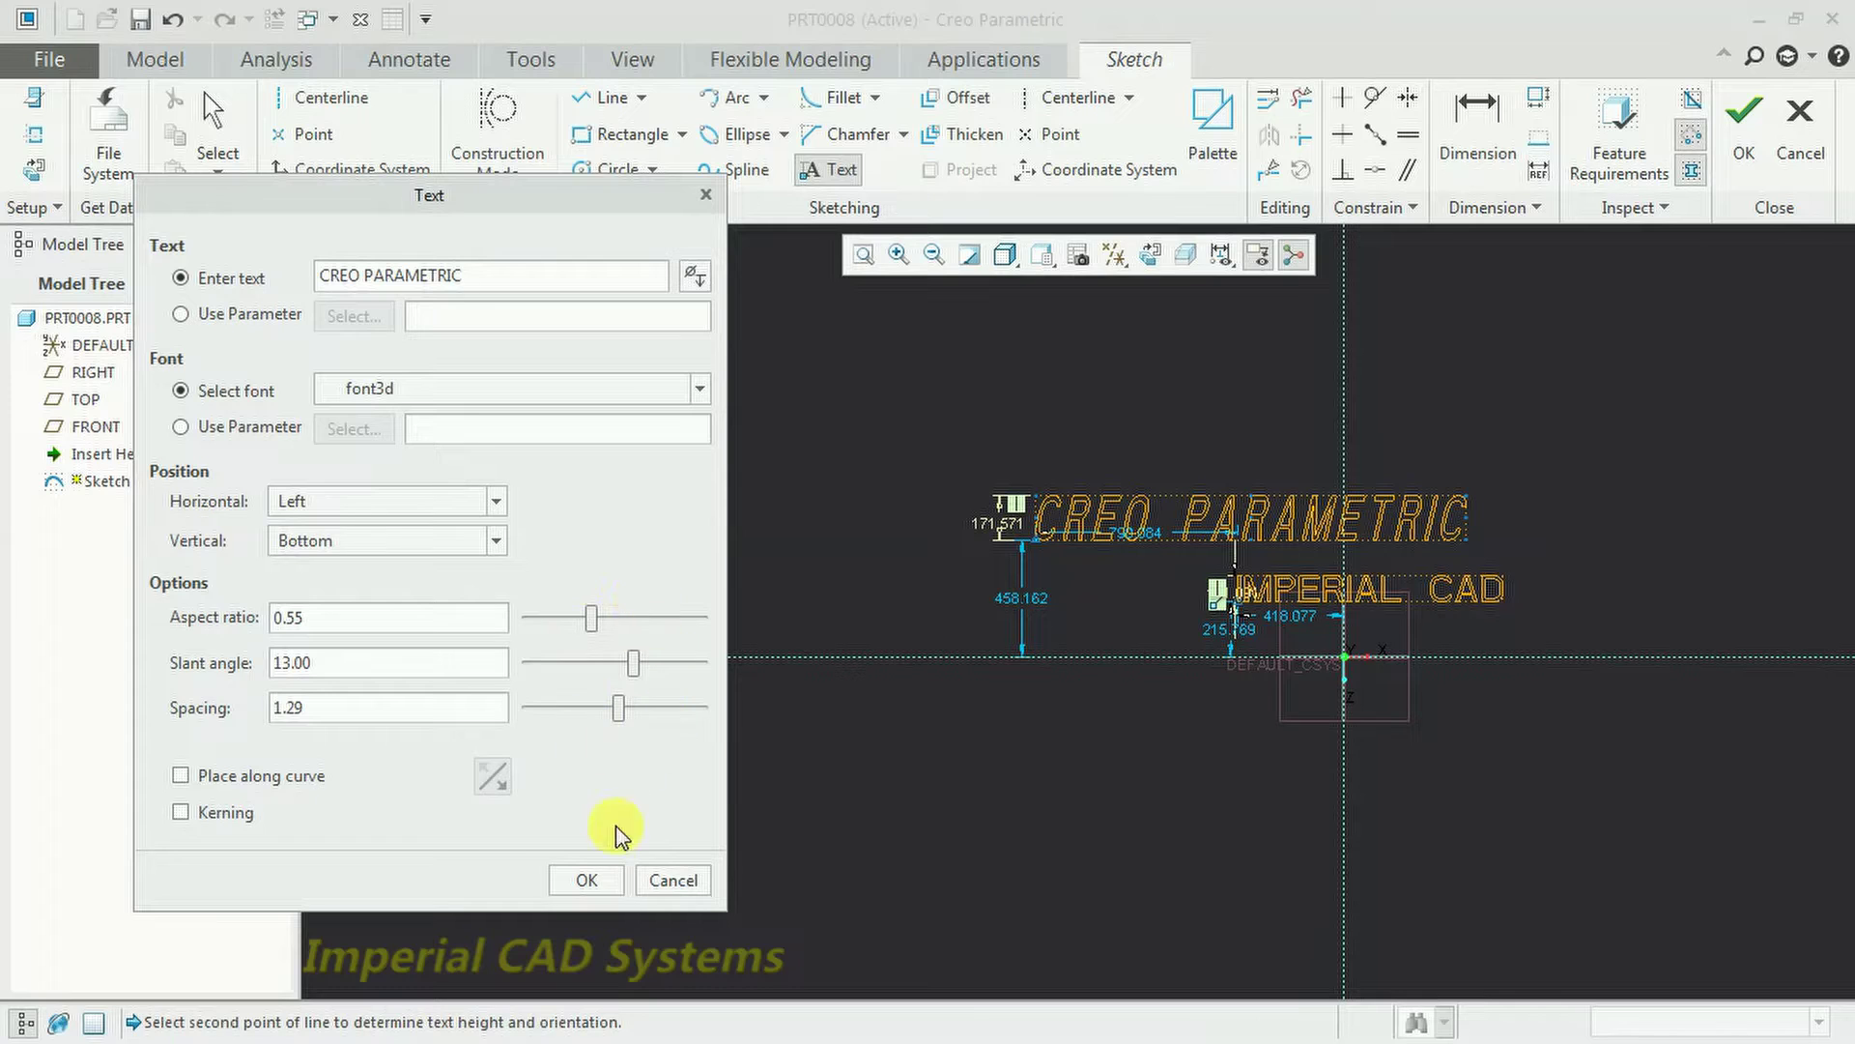
click(589, 880)
click(884, 498)
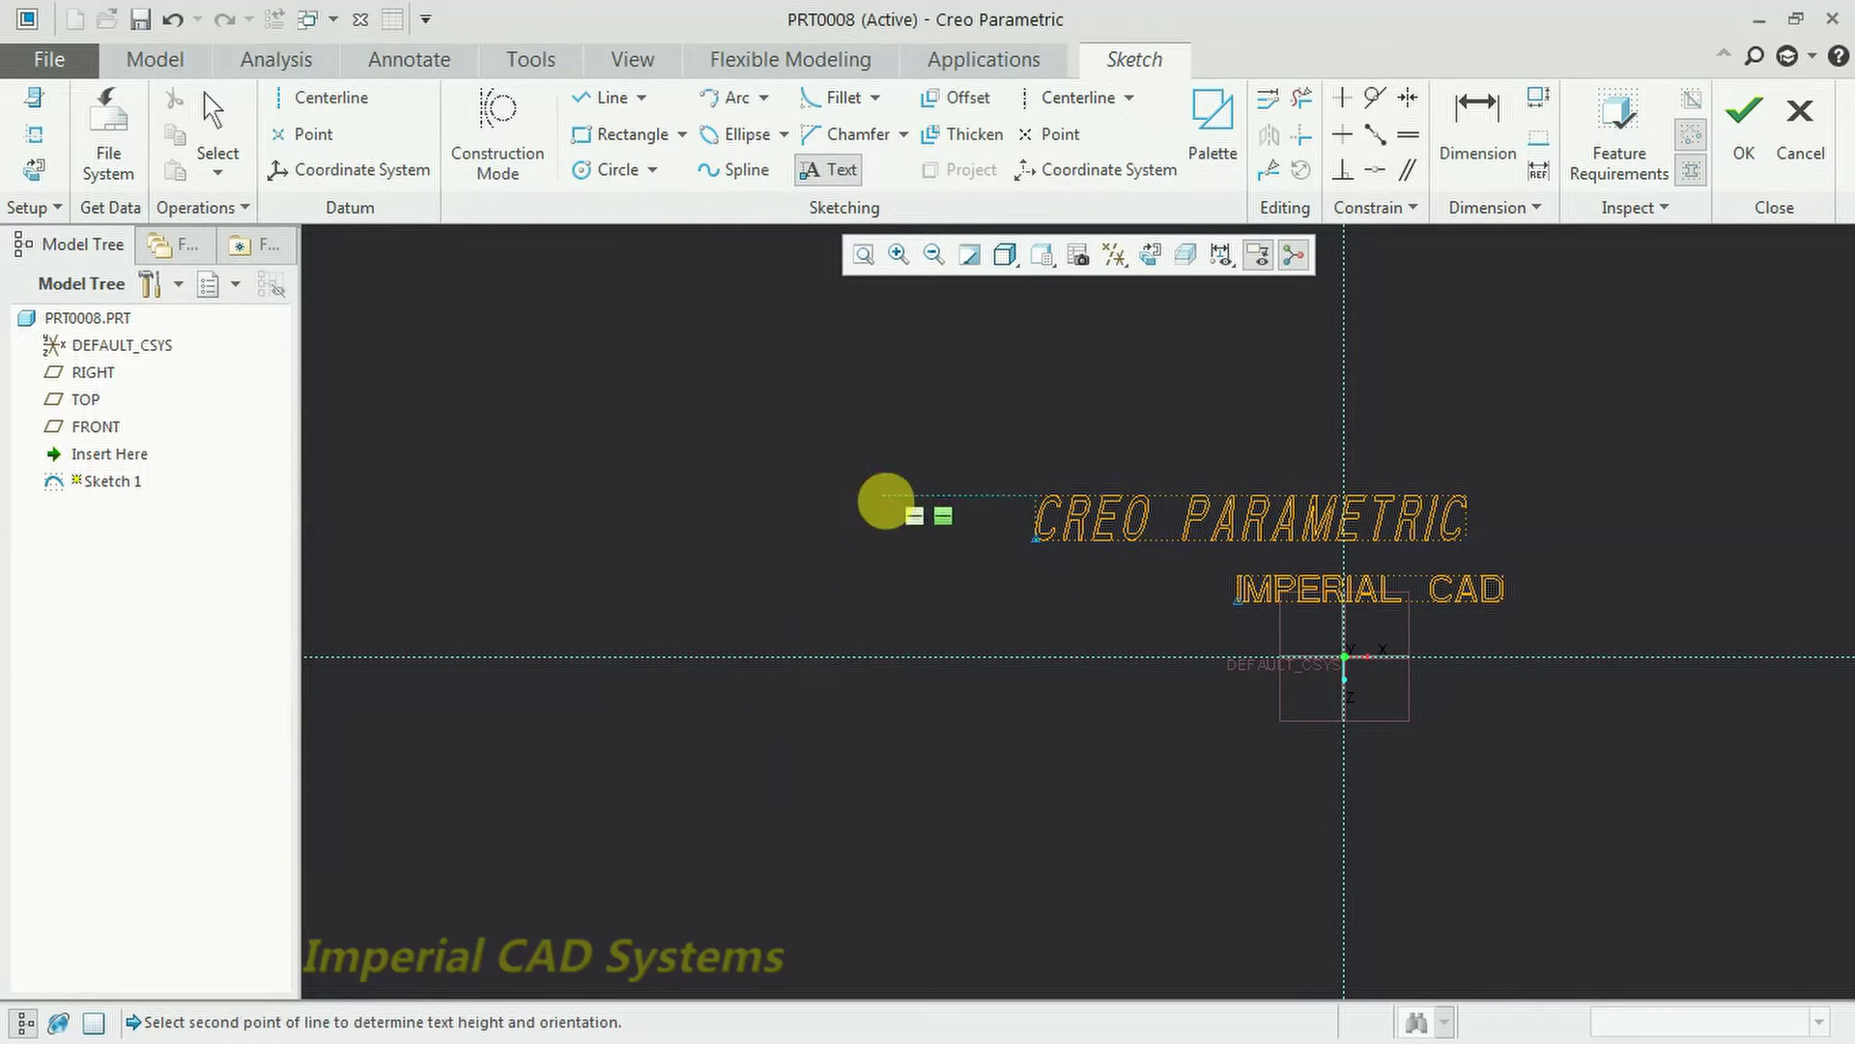
middle_click(1046, 481)
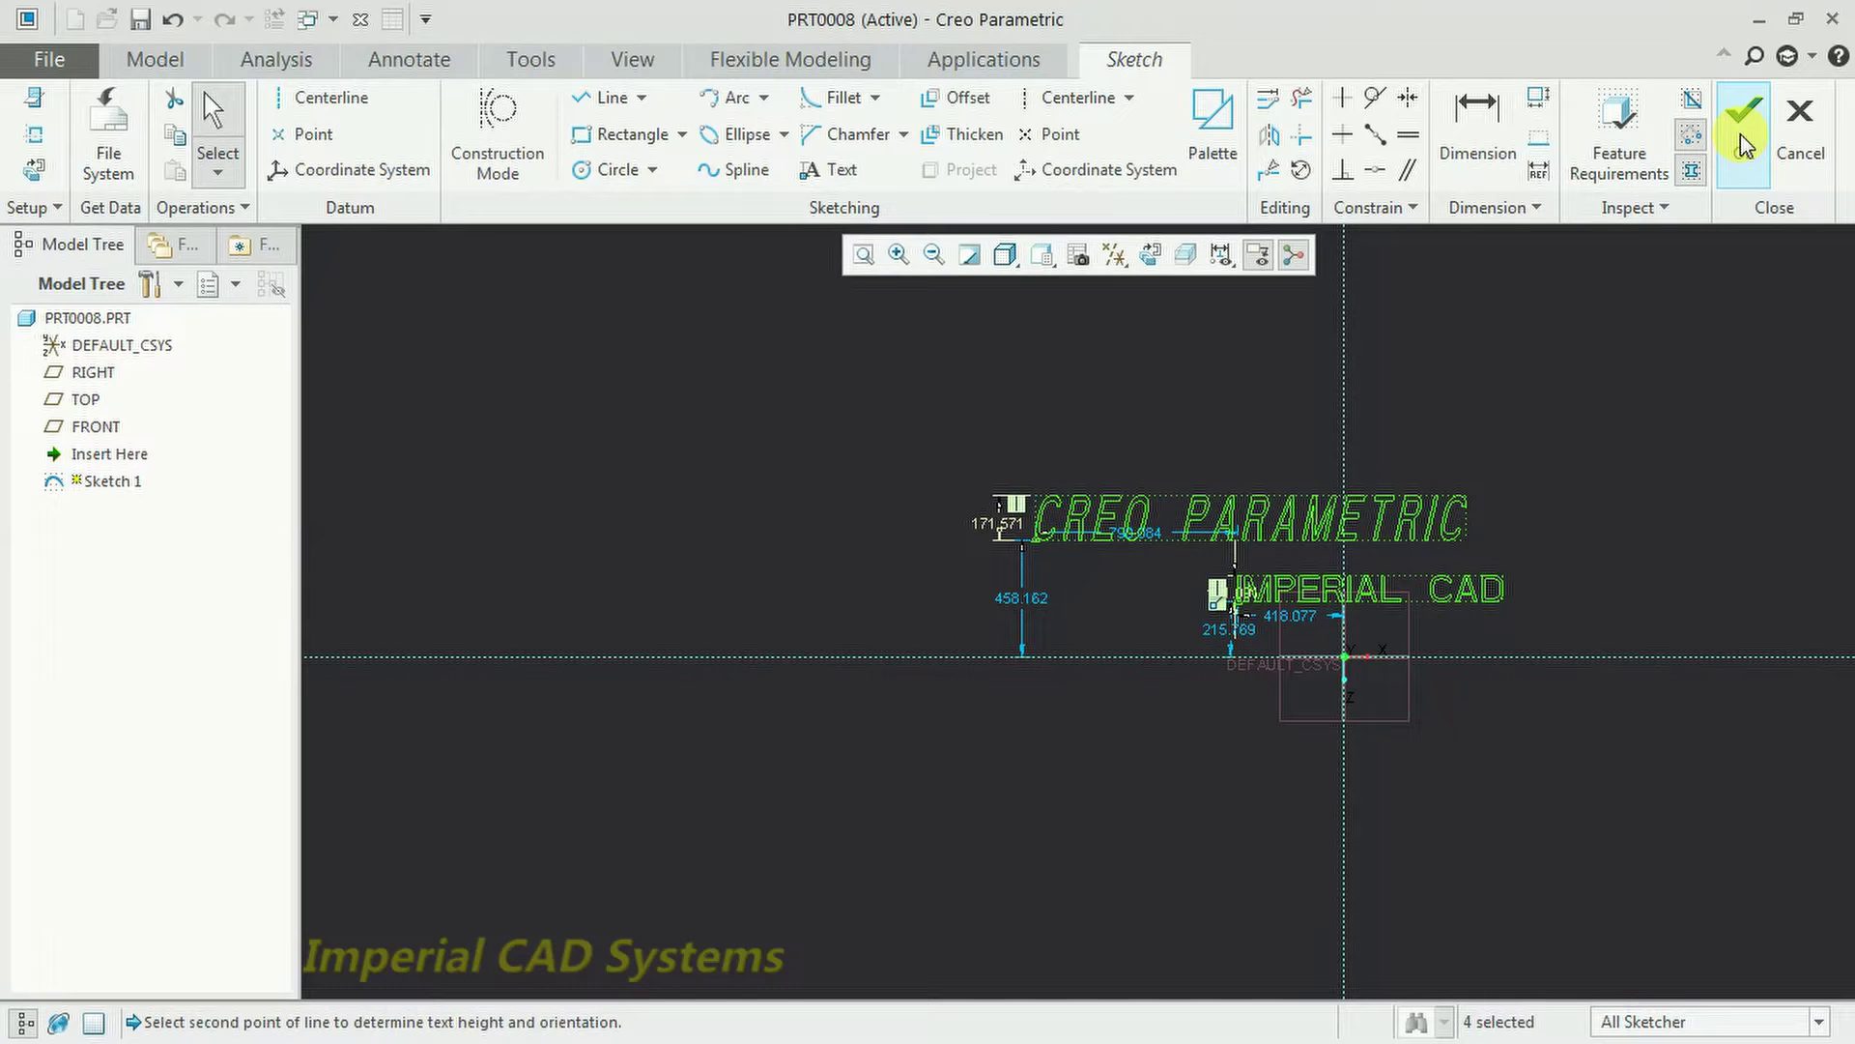
Set the height of the "CREO PARAMETRIC" text to 150.
scroll(1367, 499, up, 5)
scroll(895, 650, down, 4)
scroll(641, 605, up, 4)
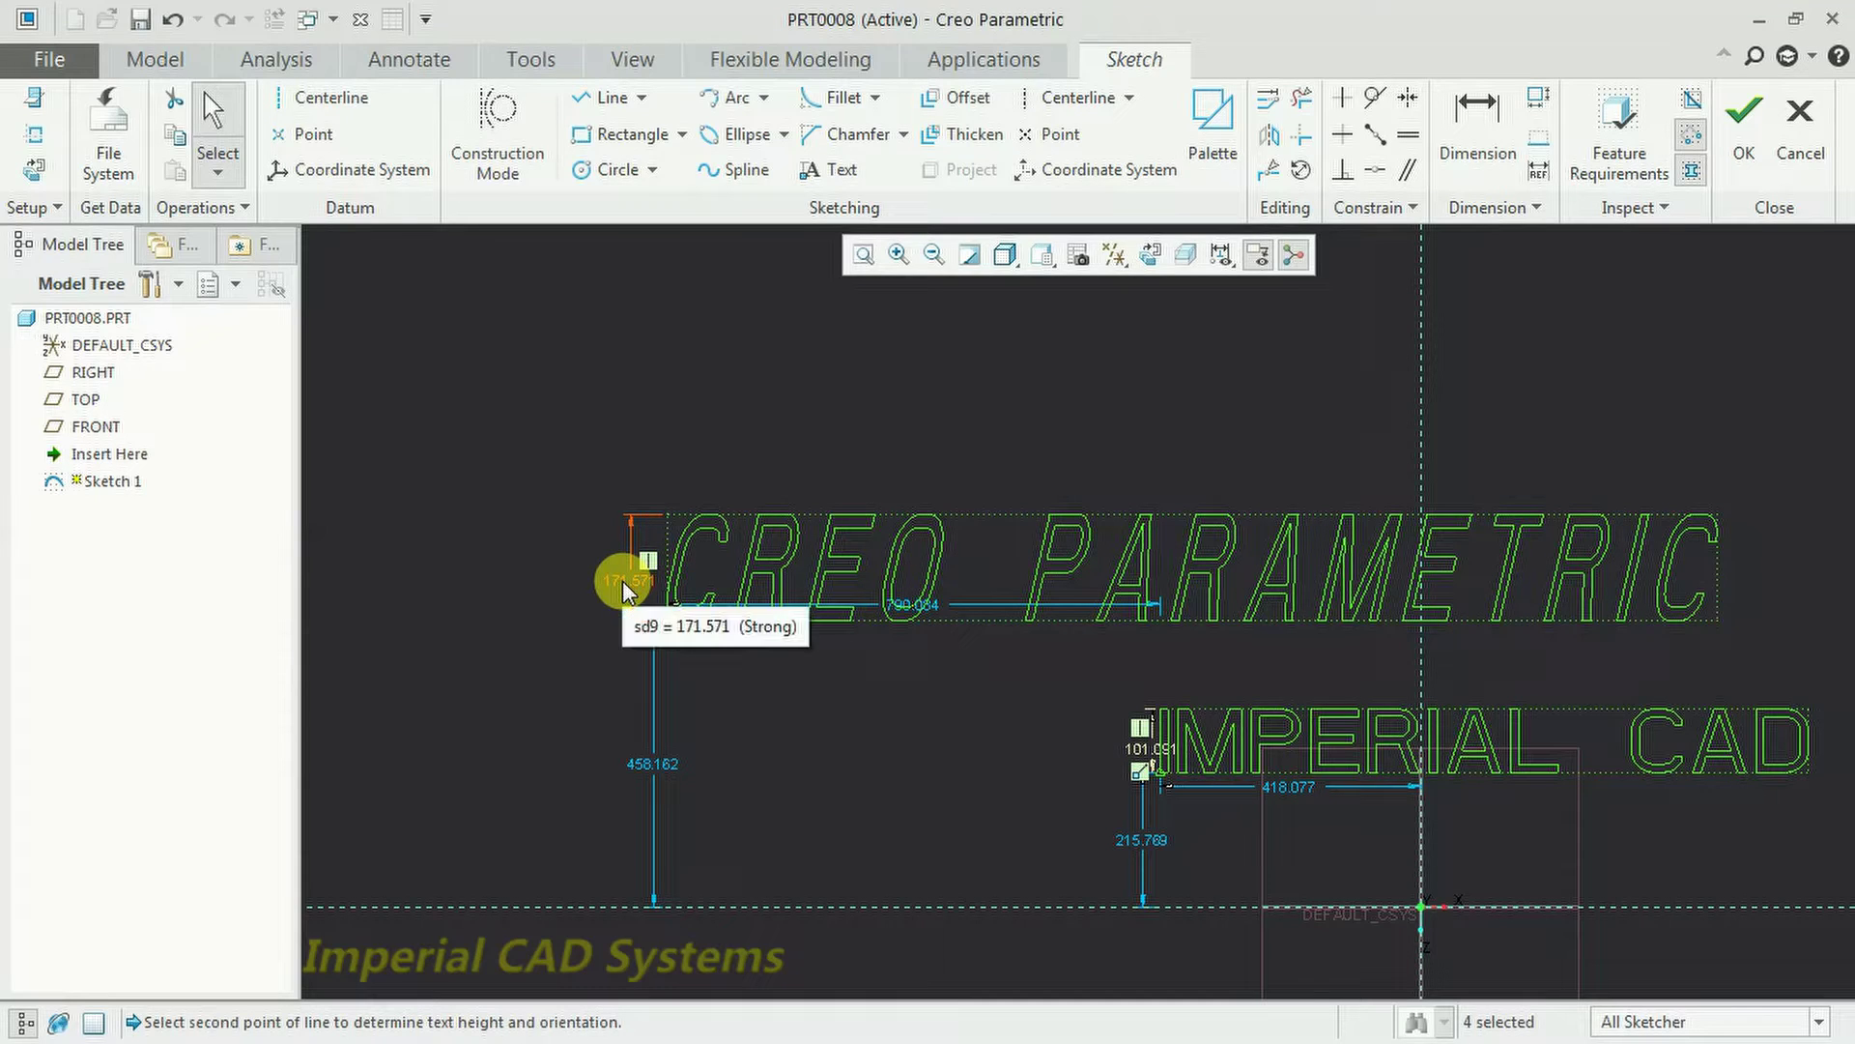
double_click(622, 580)
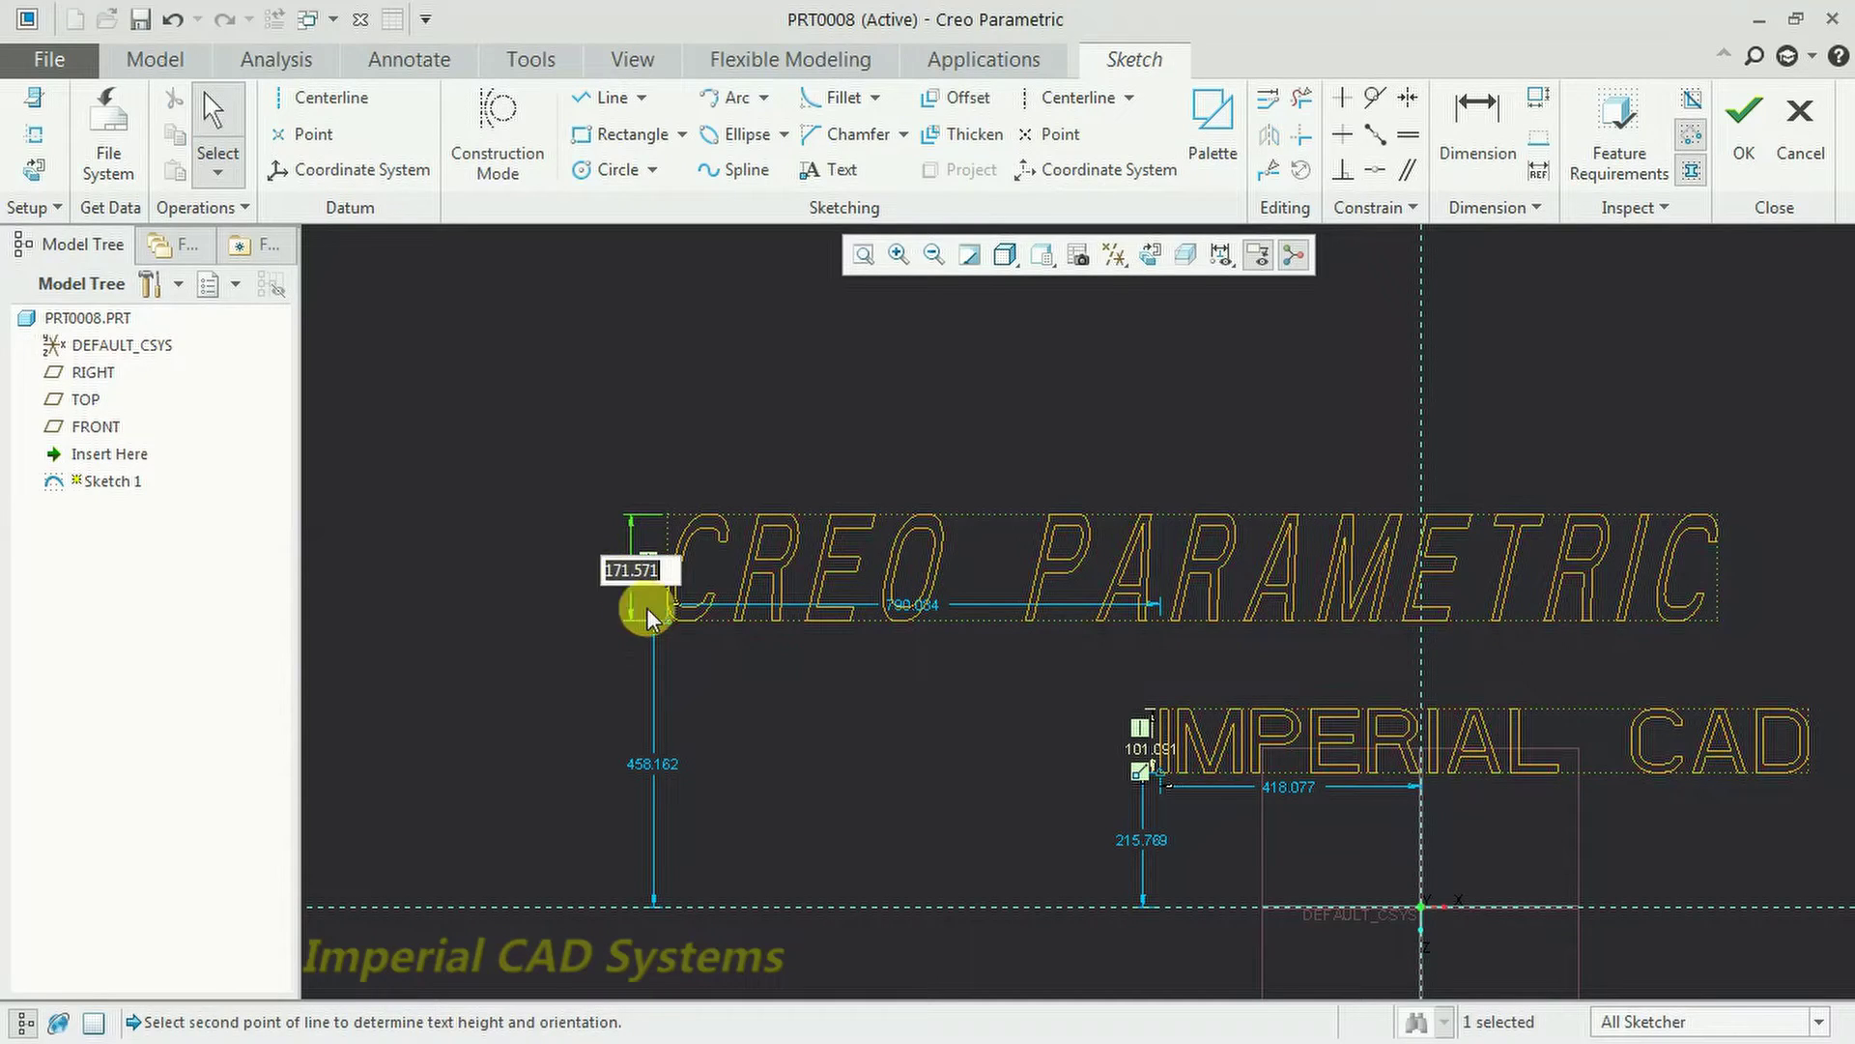
text(150)
key(Return)
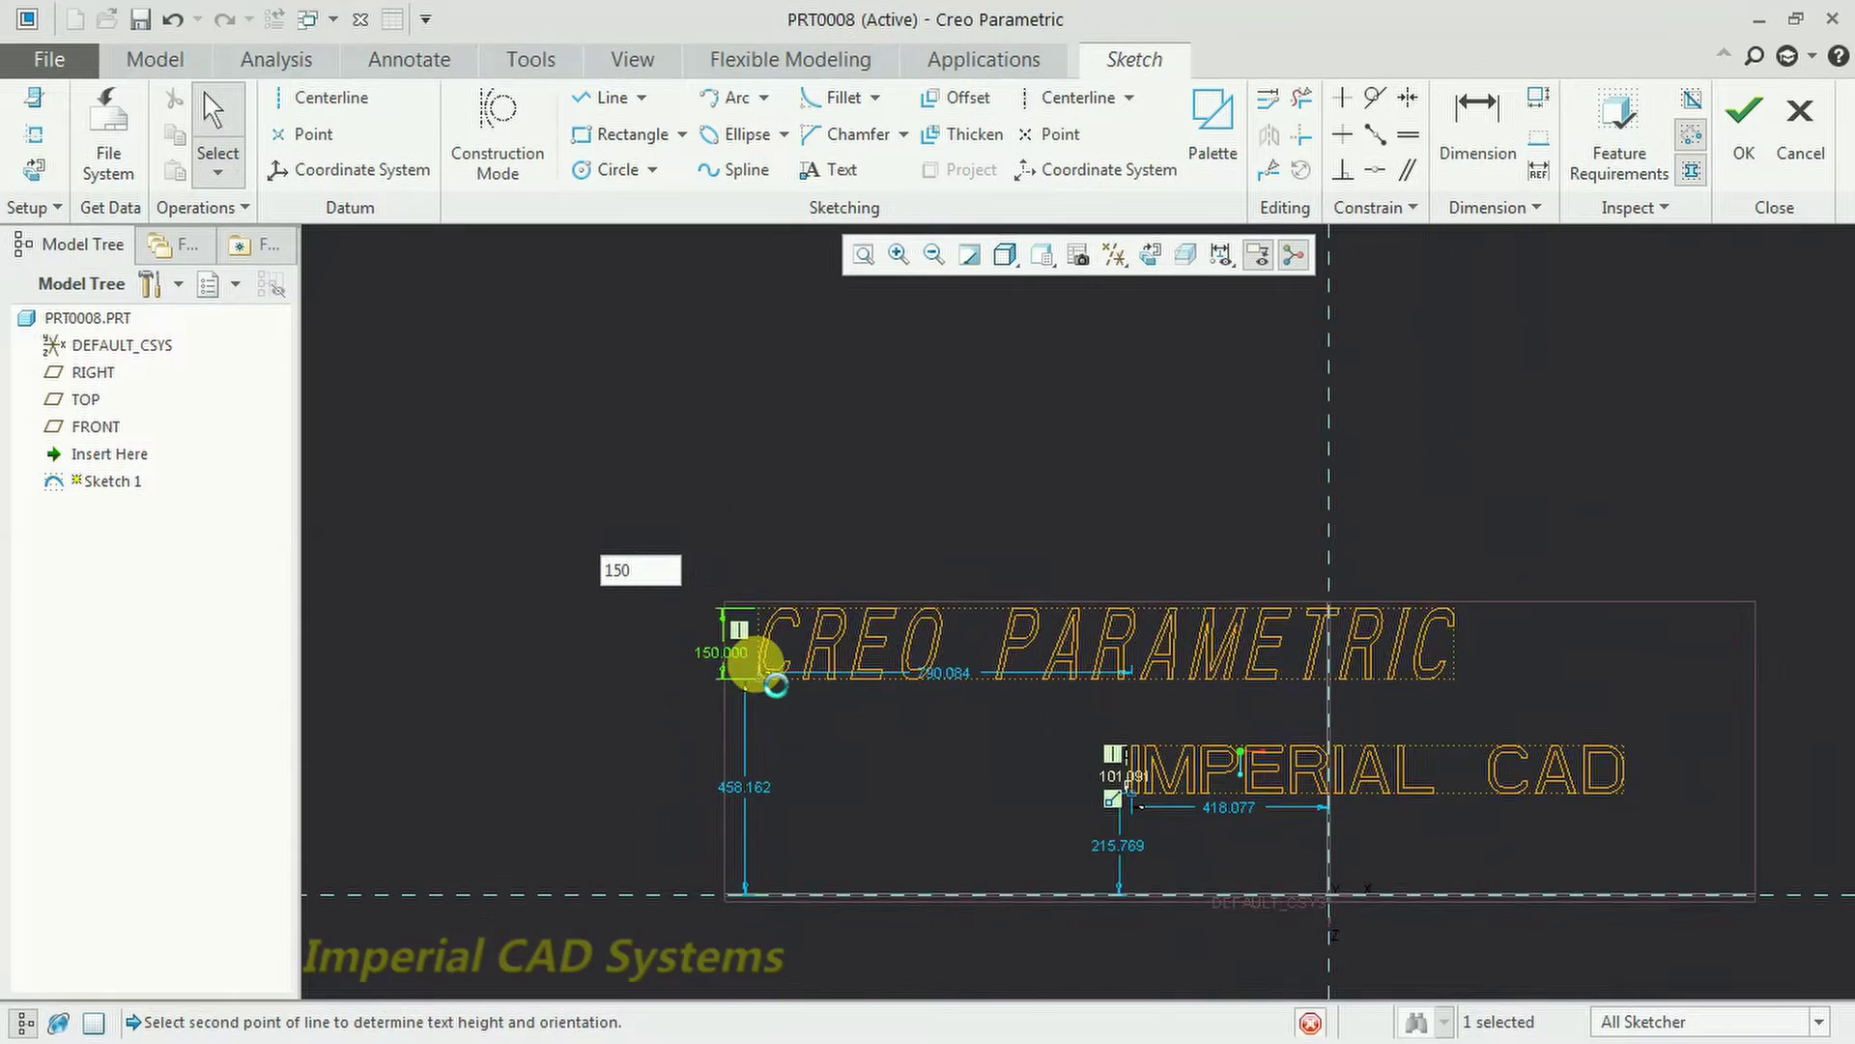
Set the height of the "CREO PARAMETRIC" text to 100 and accept the sketch.
scroll(833, 659, down, 3)
double_click(543, 435)
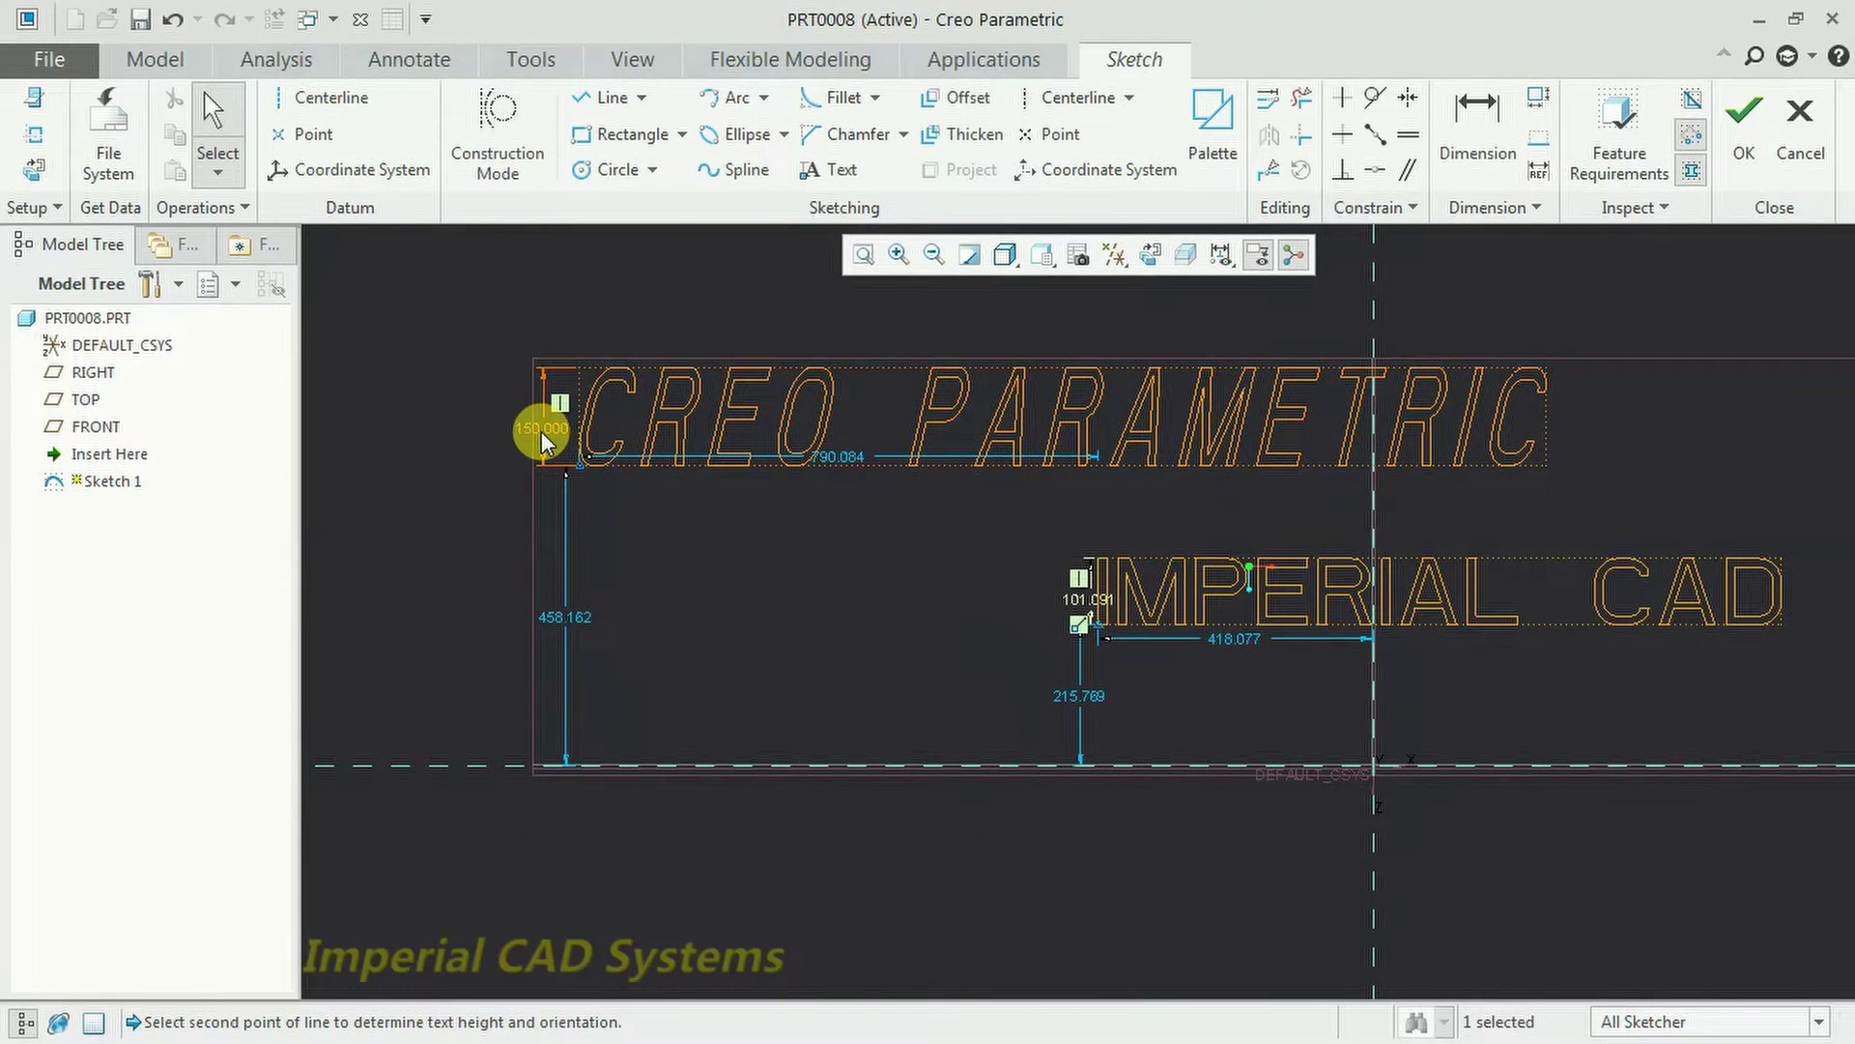
text(100)
key(Return)
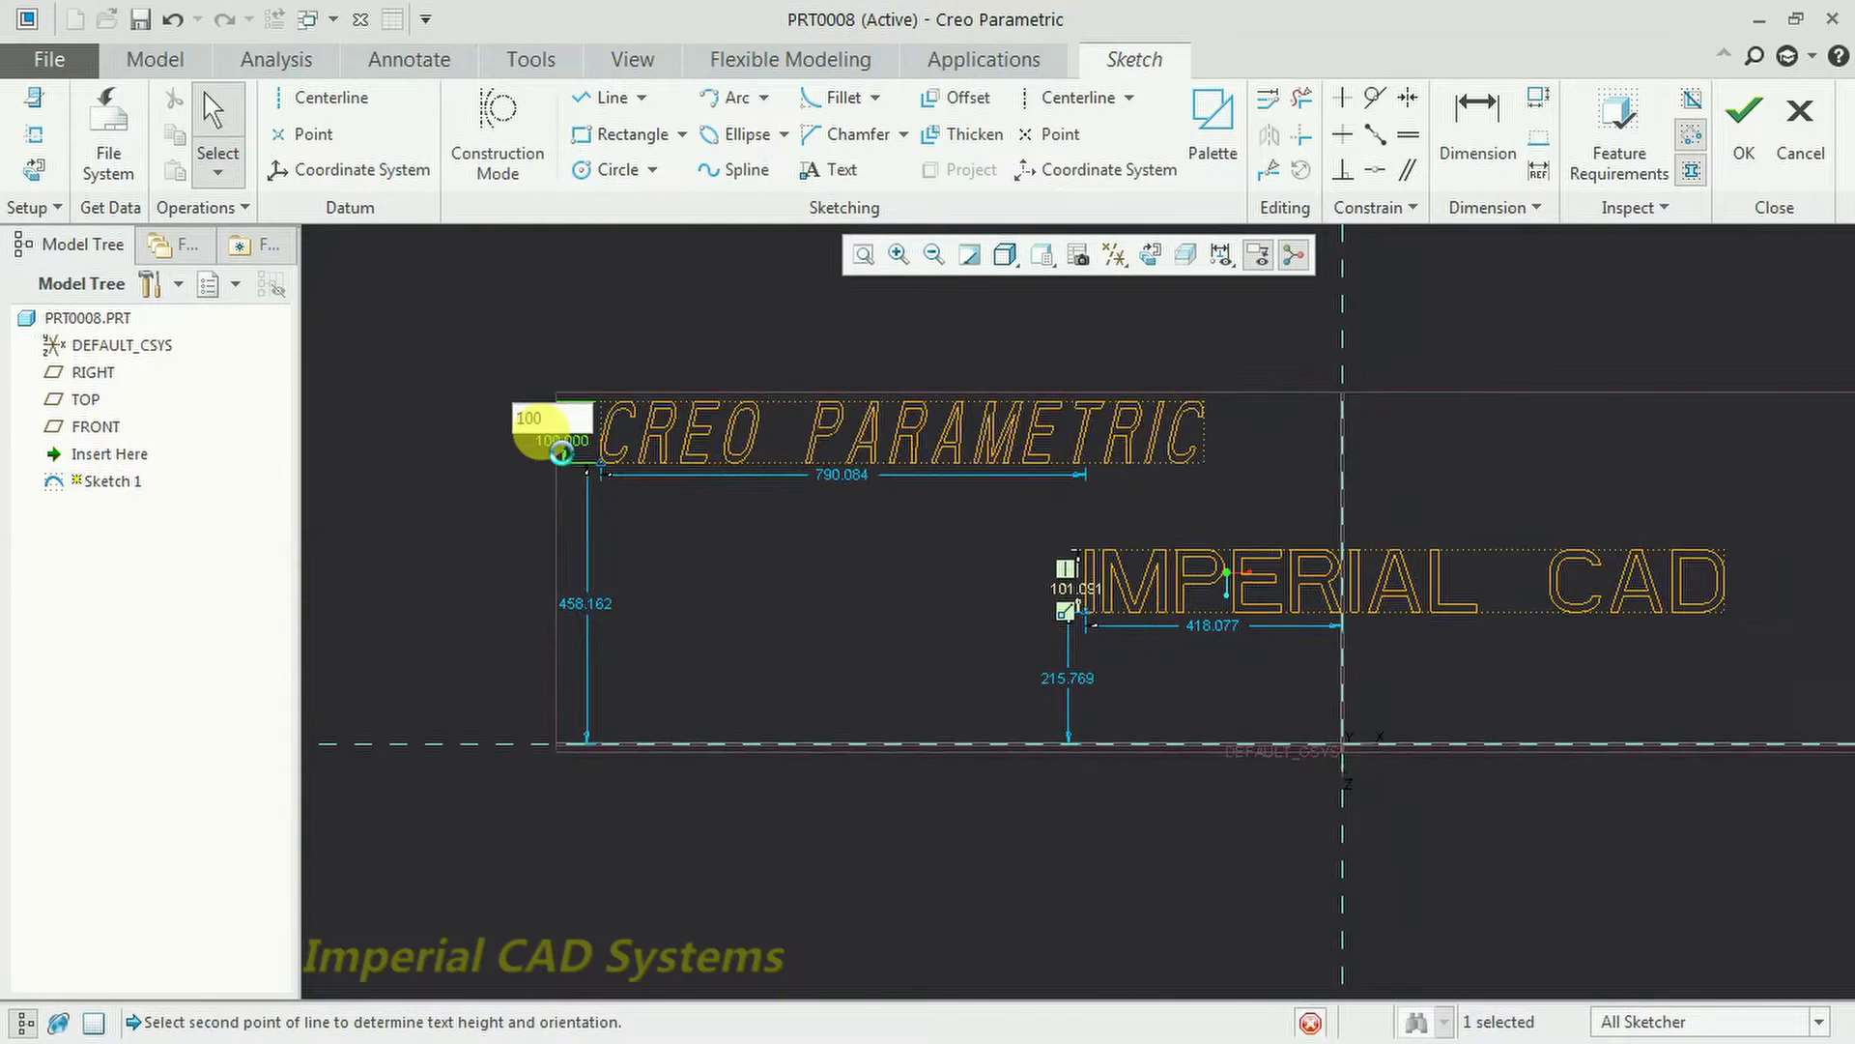
scroll(880, 575, down, 3)
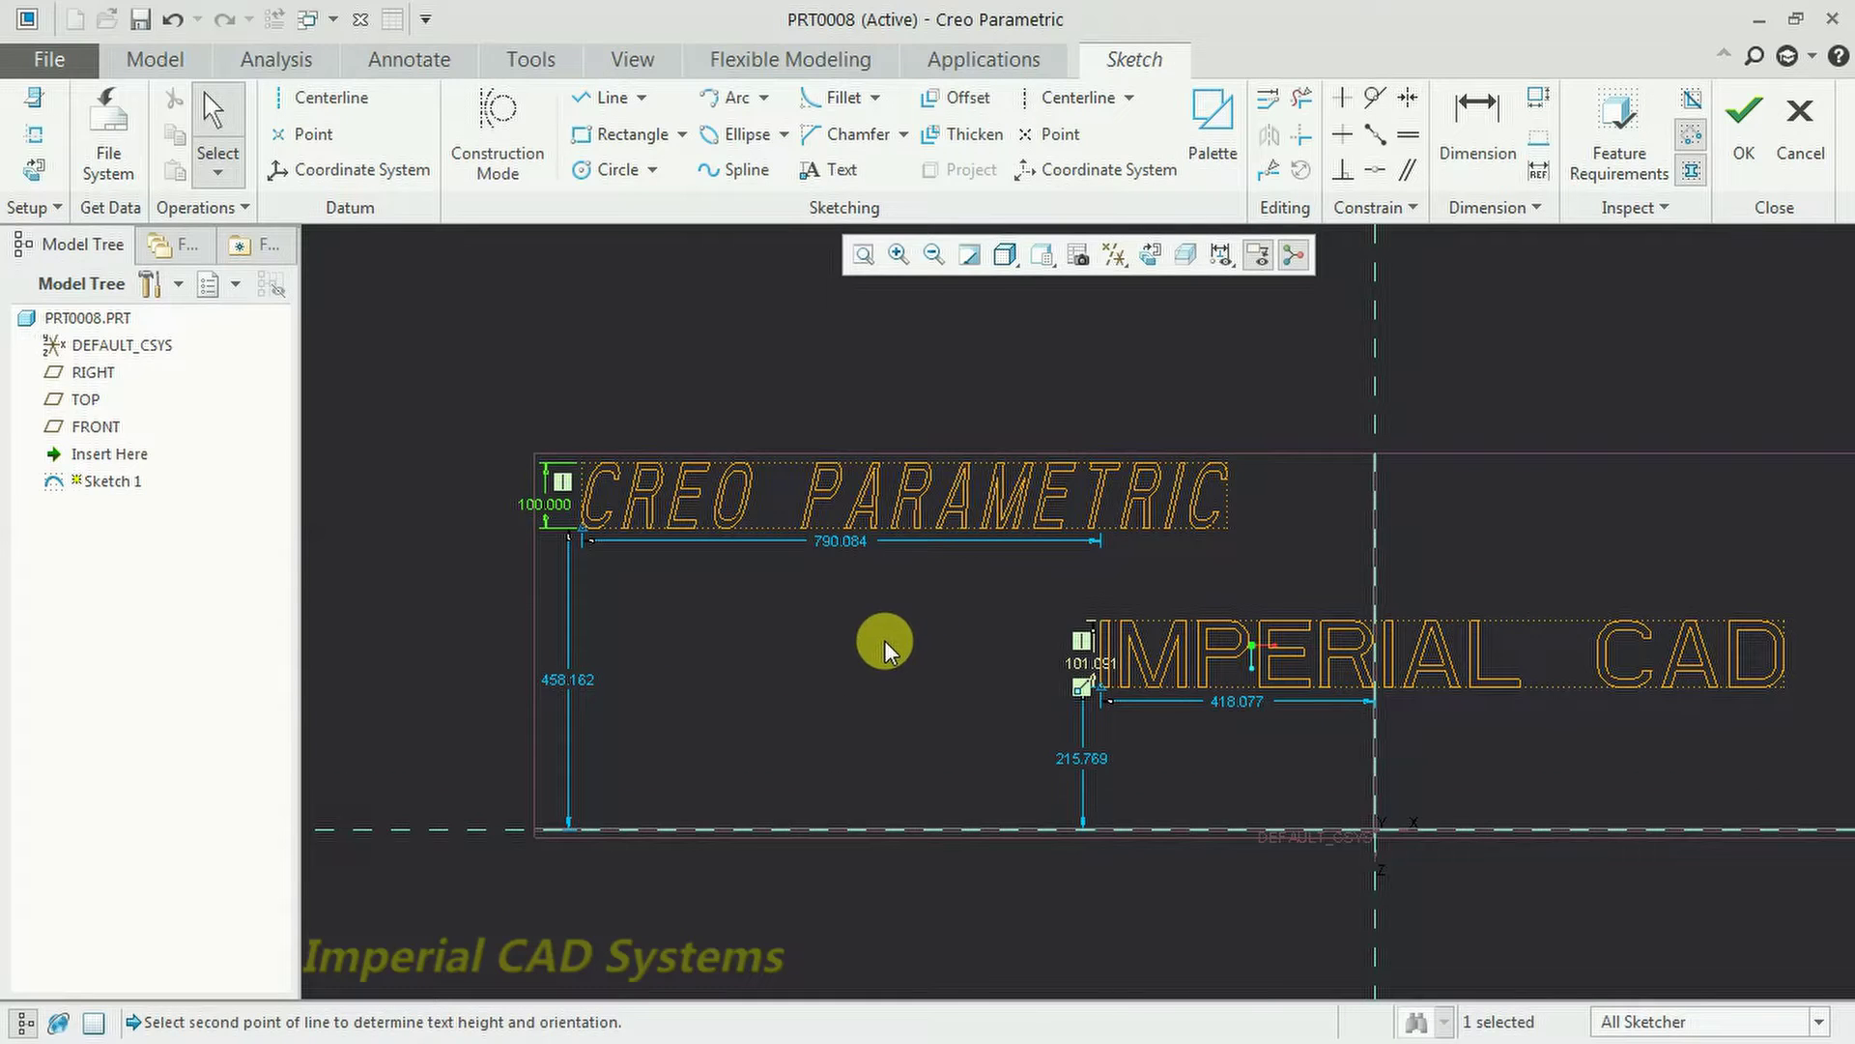
click(1744, 118)
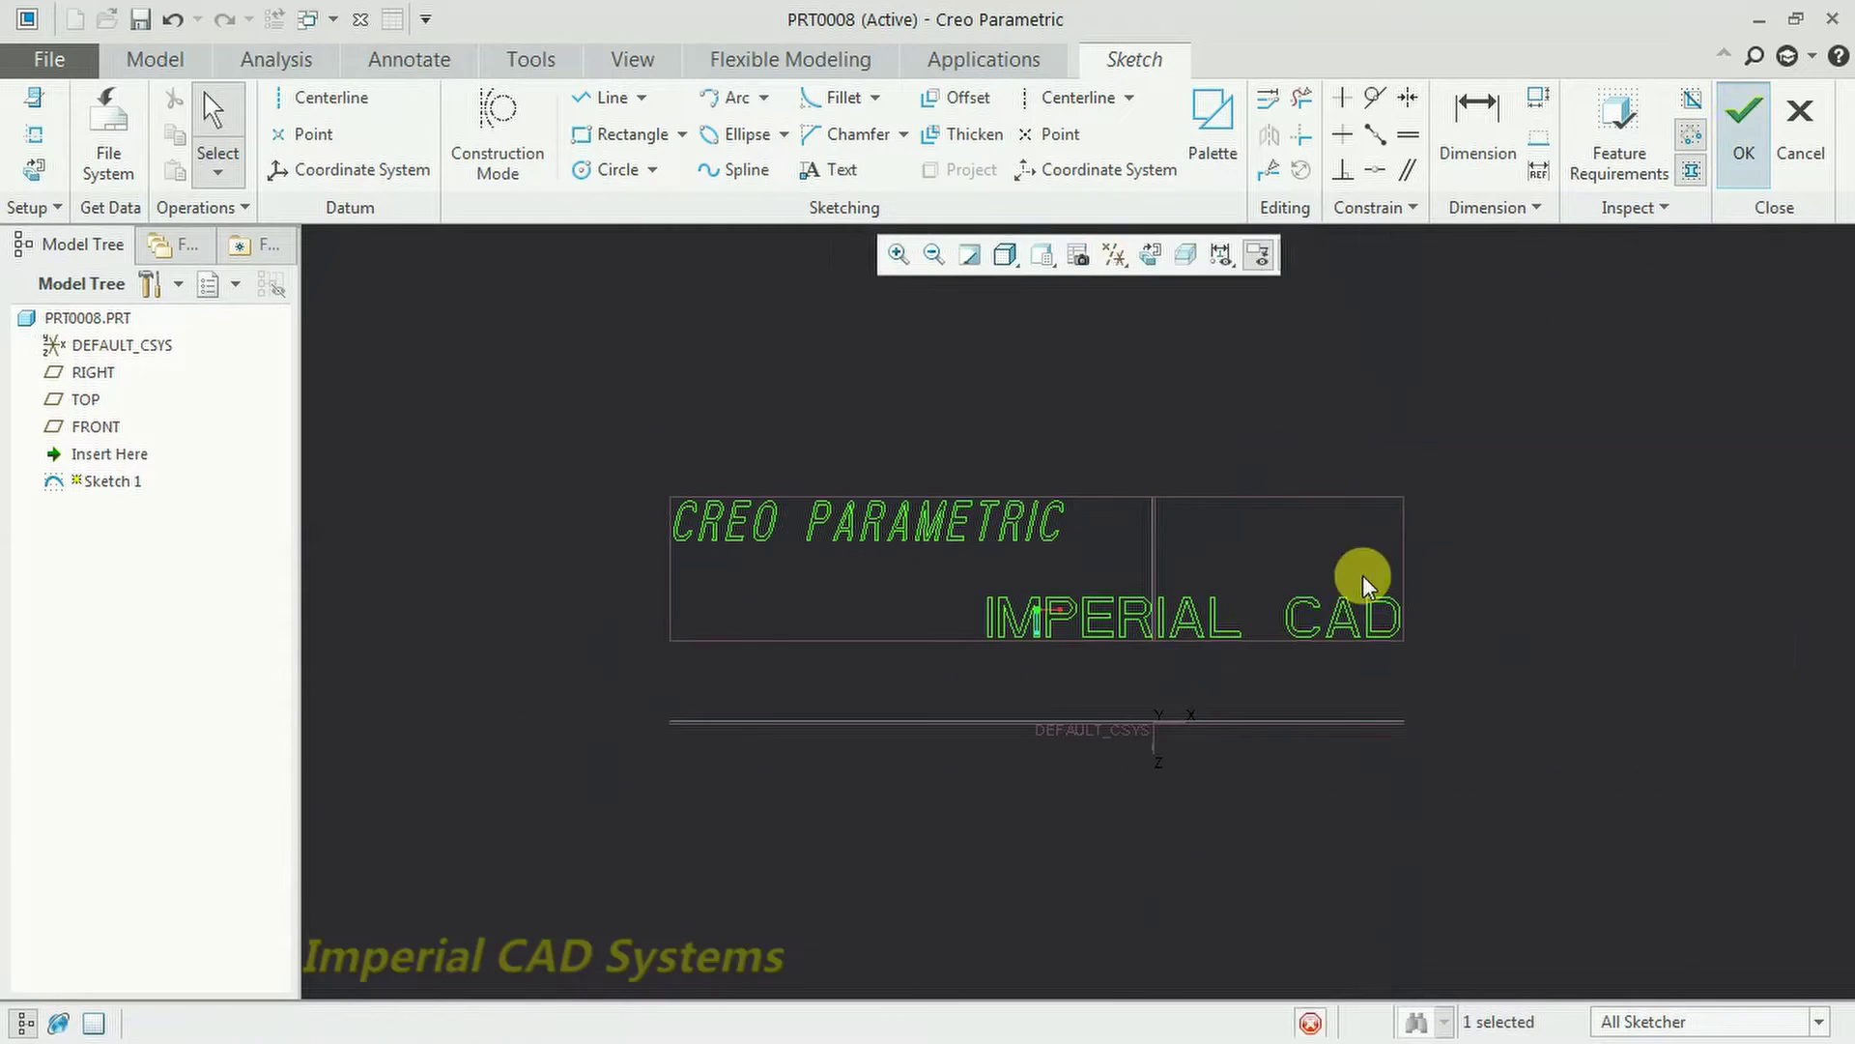
Extrude the sketched text to a depth of 30 and inspect the raised letters.
middle_drag(1169, 691, 1409, 417)
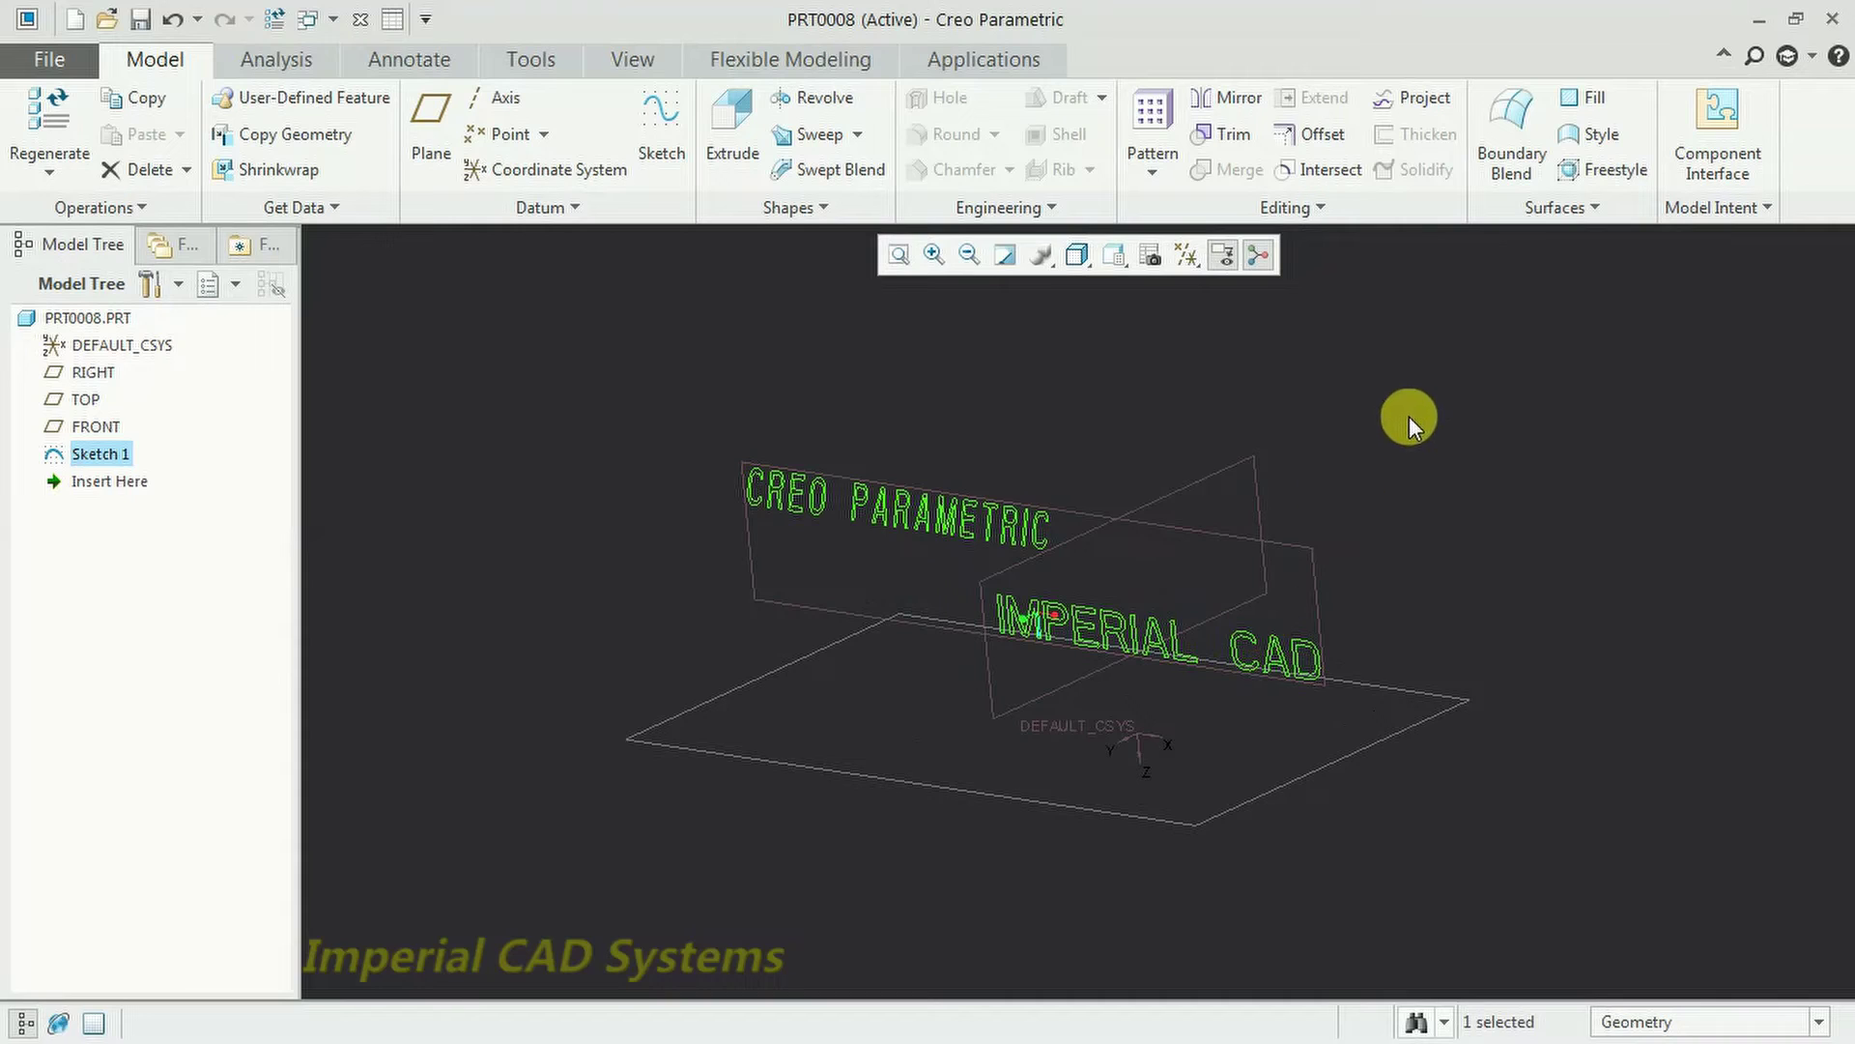
click(731, 130)
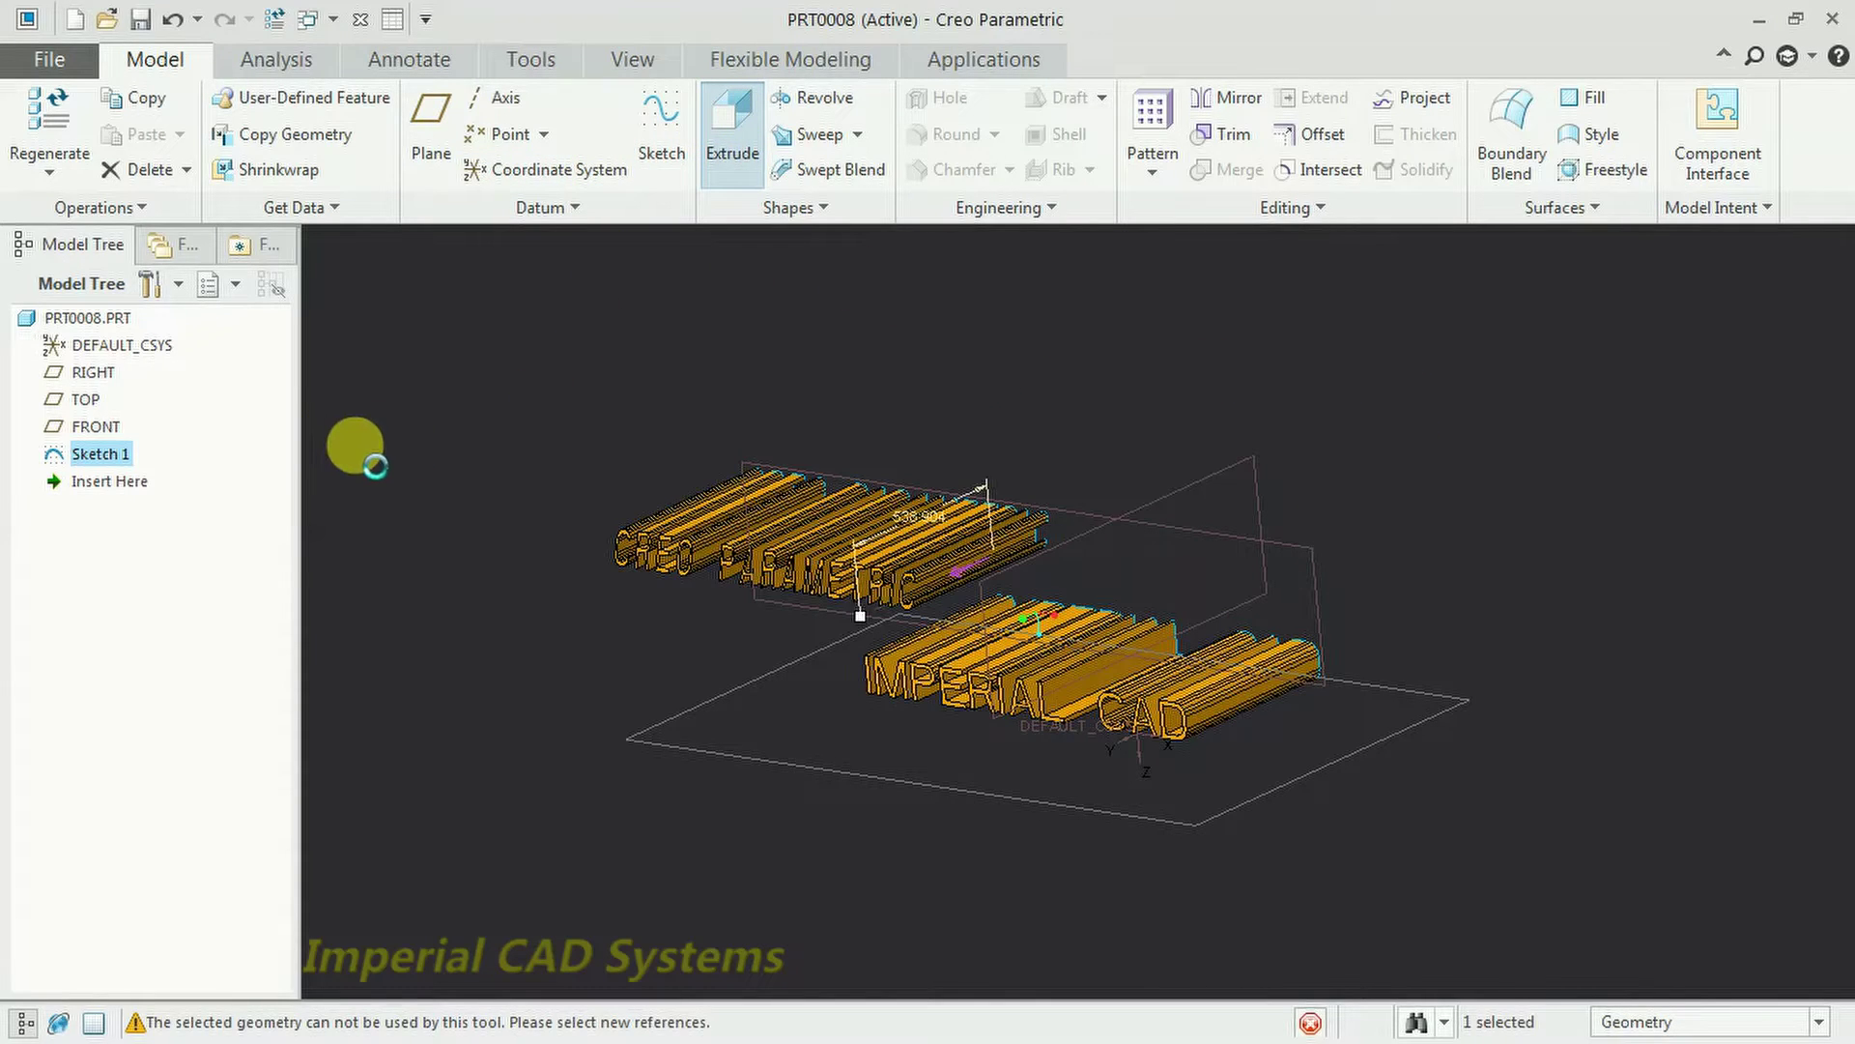
double_click(209, 134)
text(30)
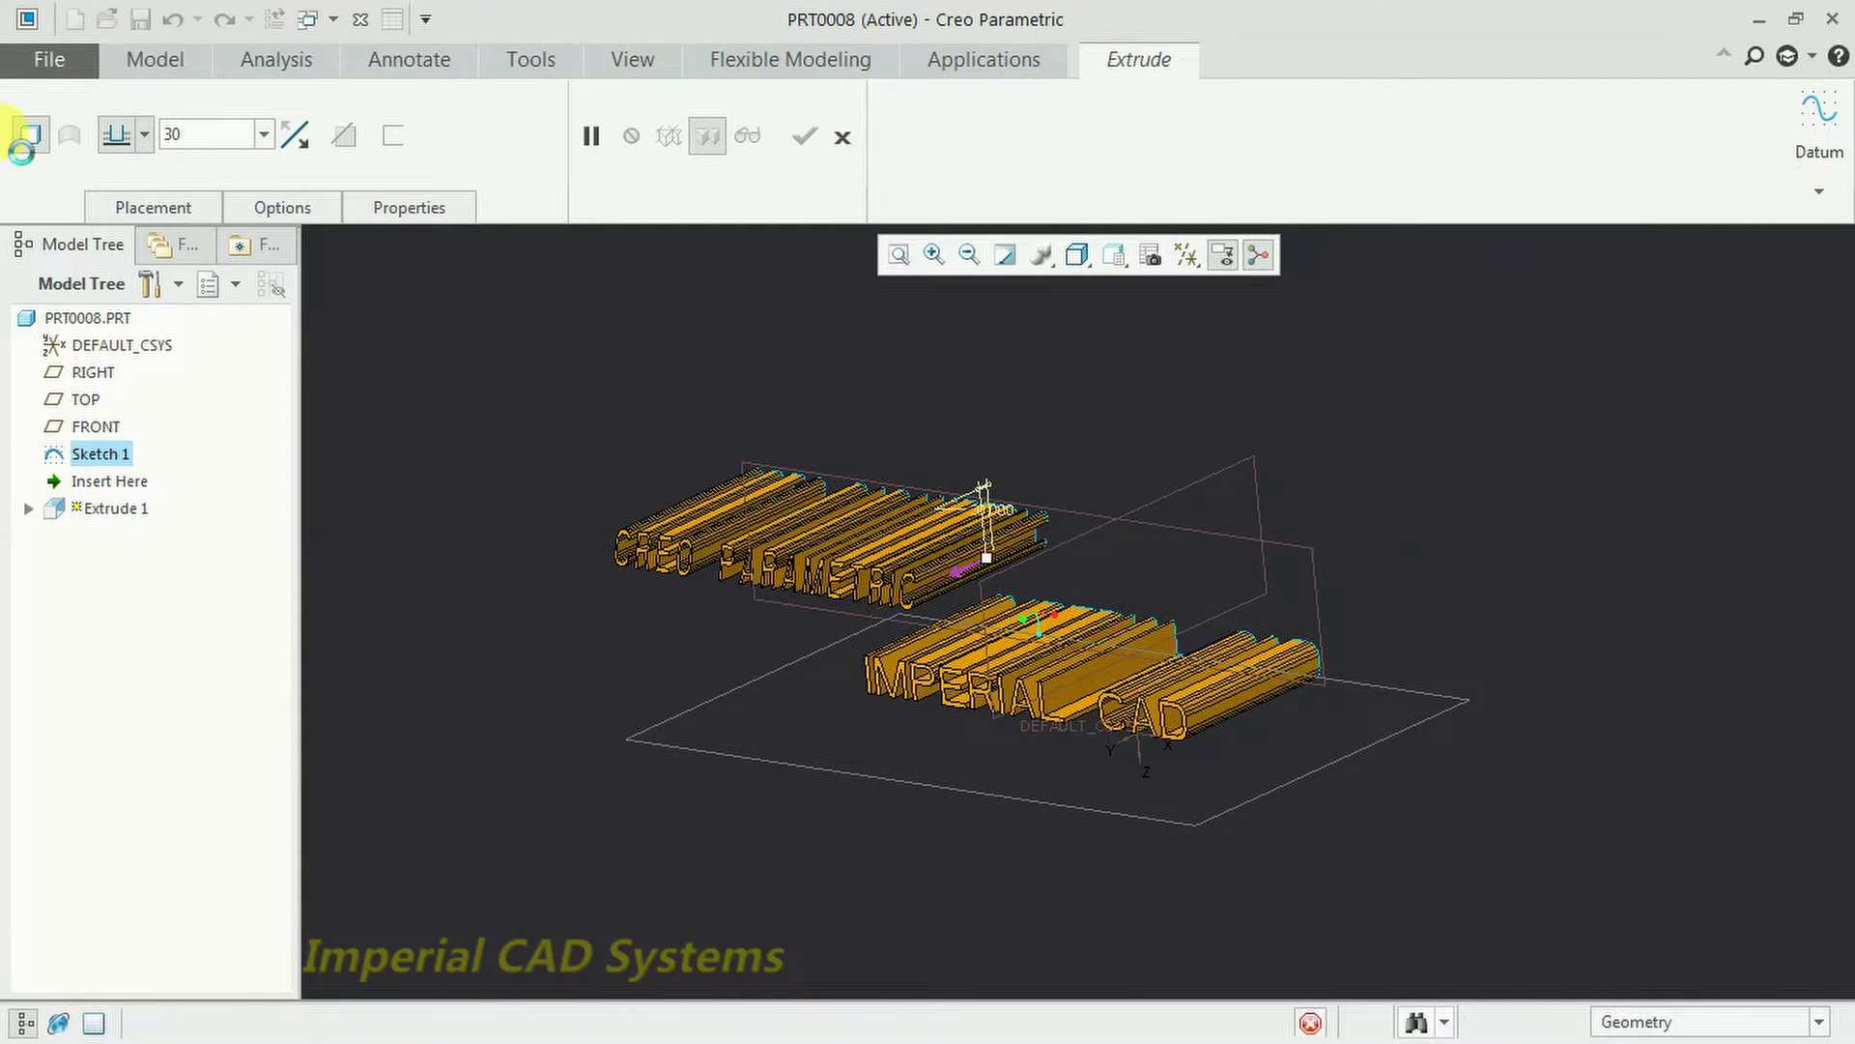
key(Return)
click(805, 136)
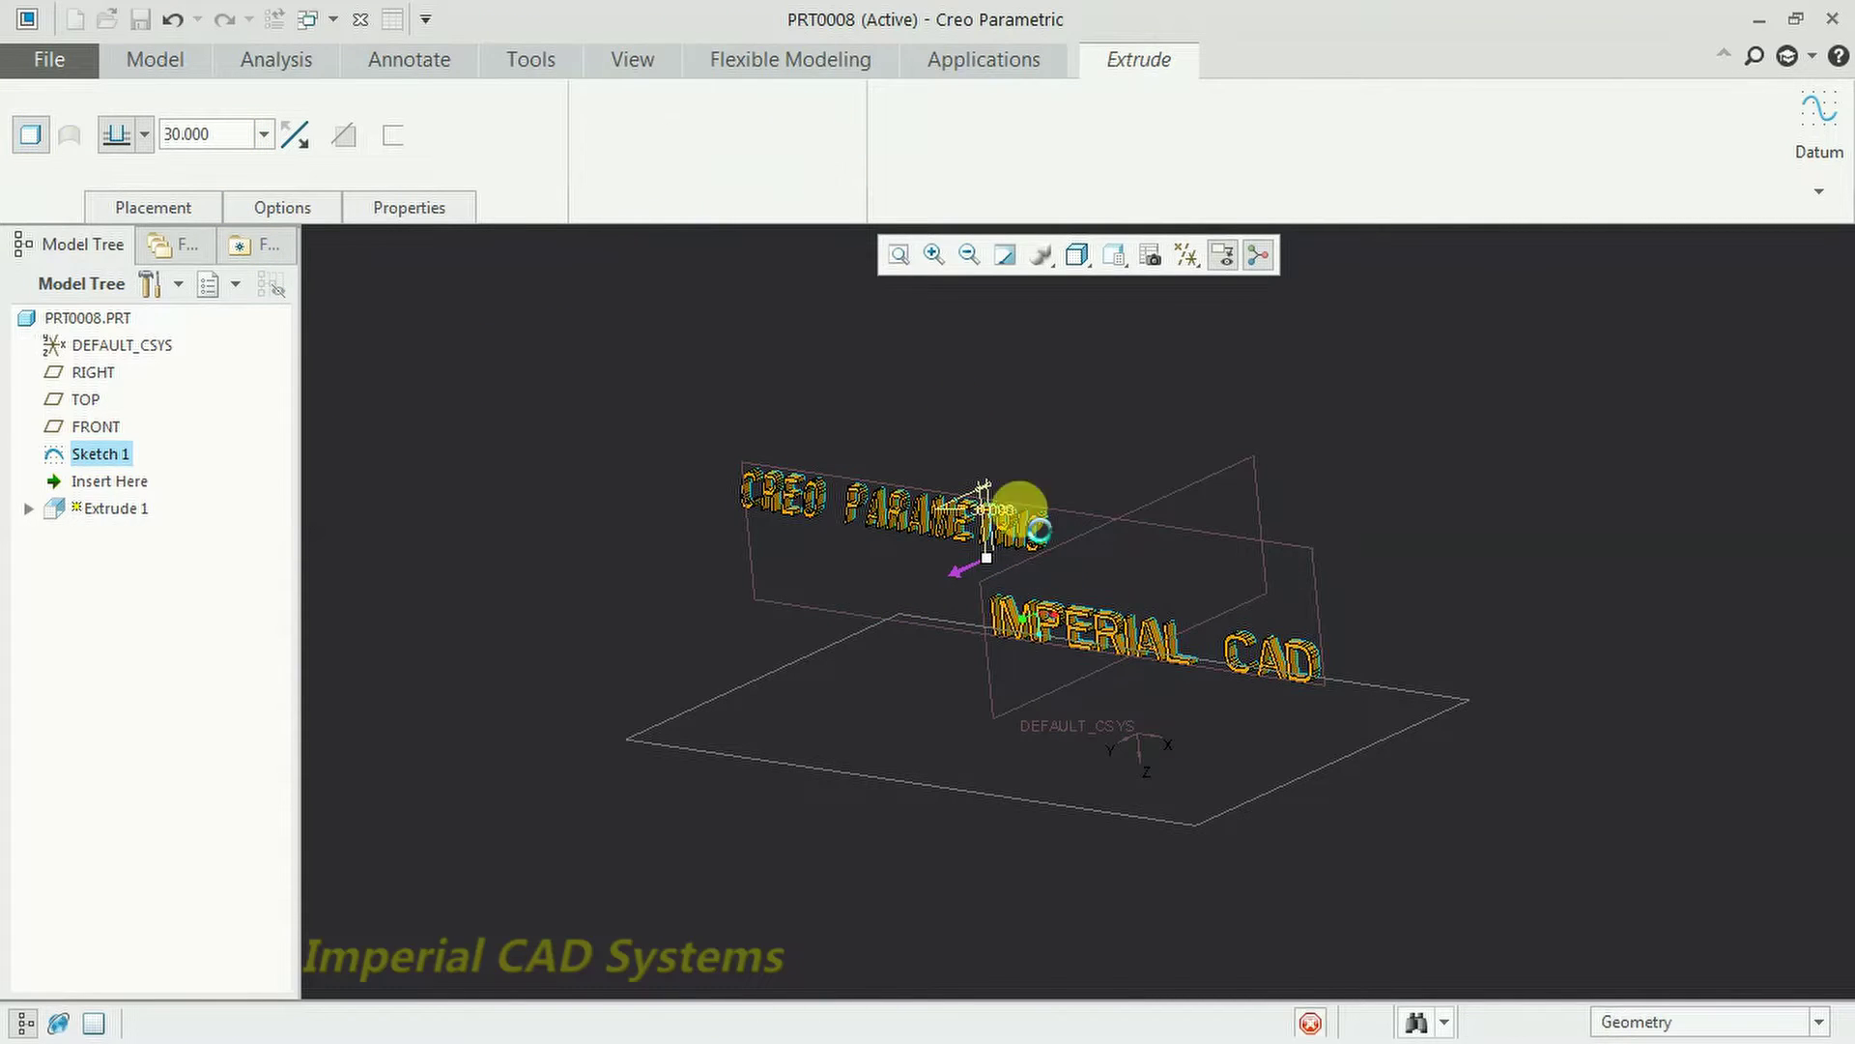
click(984, 682)
middle_drag(984, 682, 1026, 659)
scroll(1021, 650, down, 3)
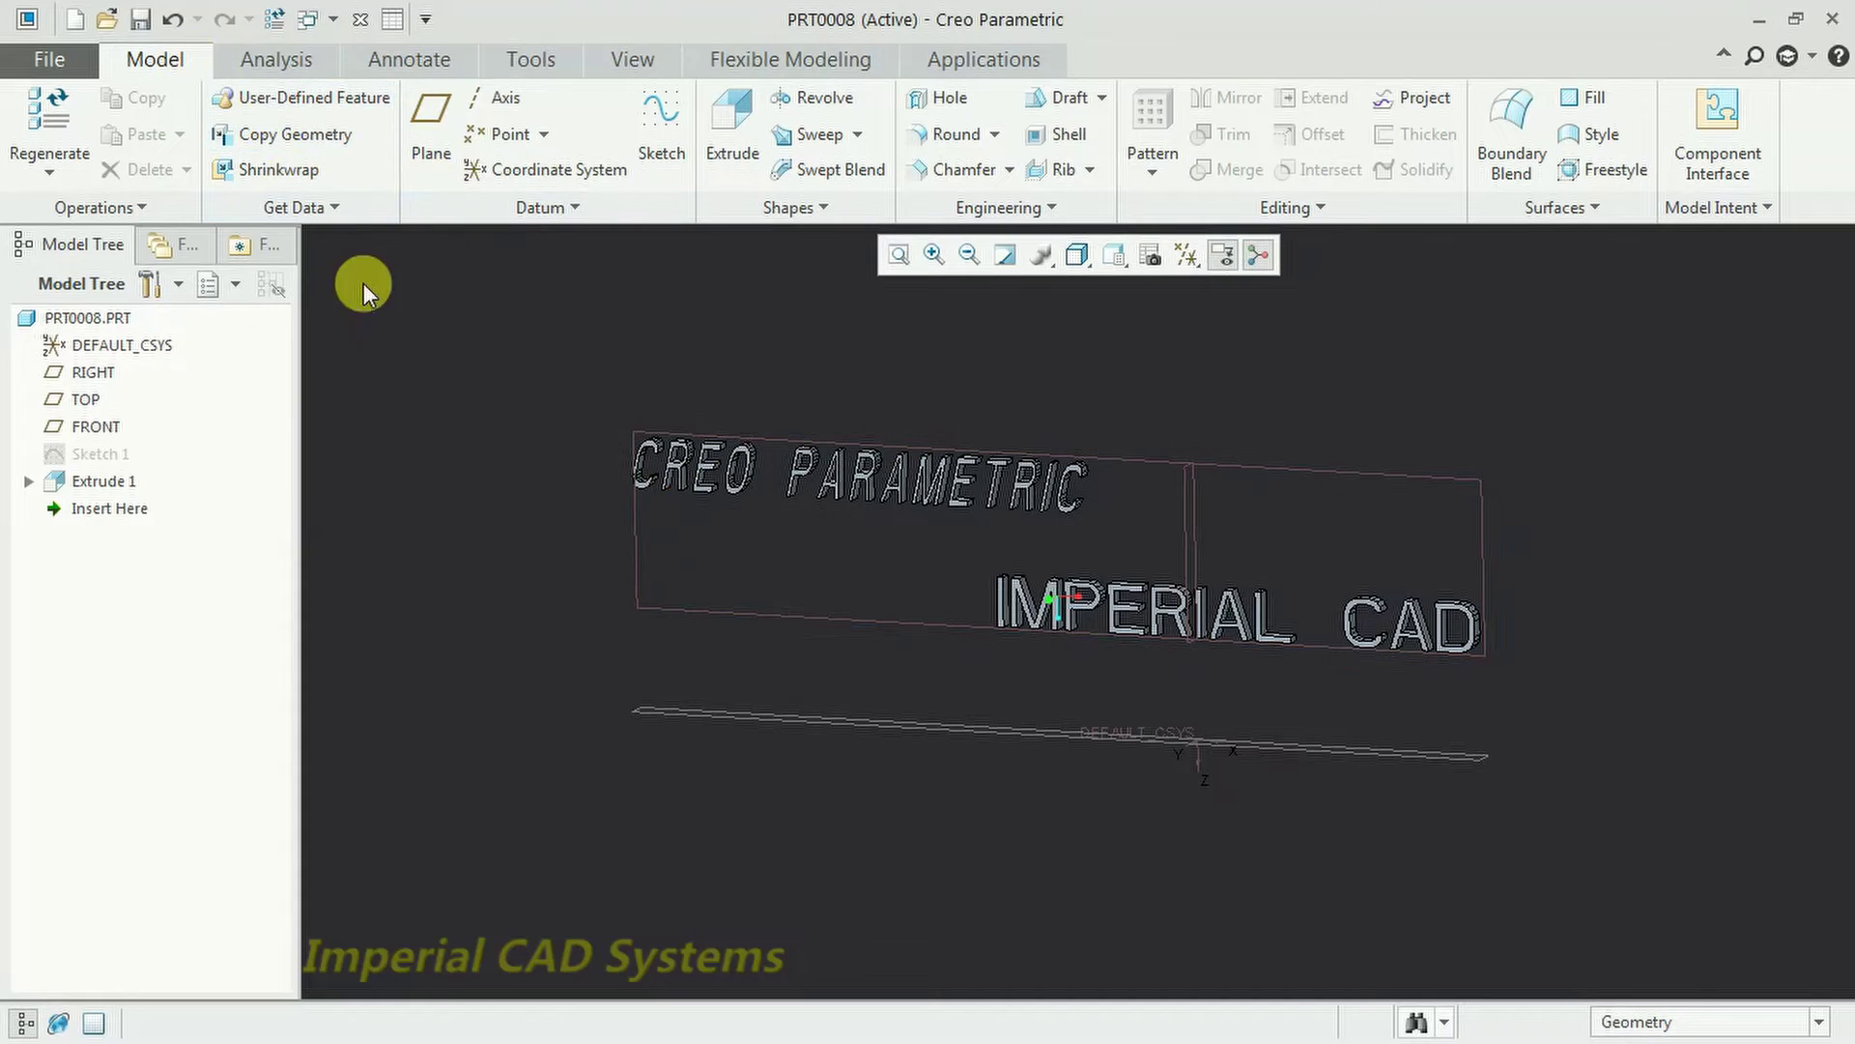
Delete Sketch 1 together with its dependent Extrude 1.
click(97, 484)
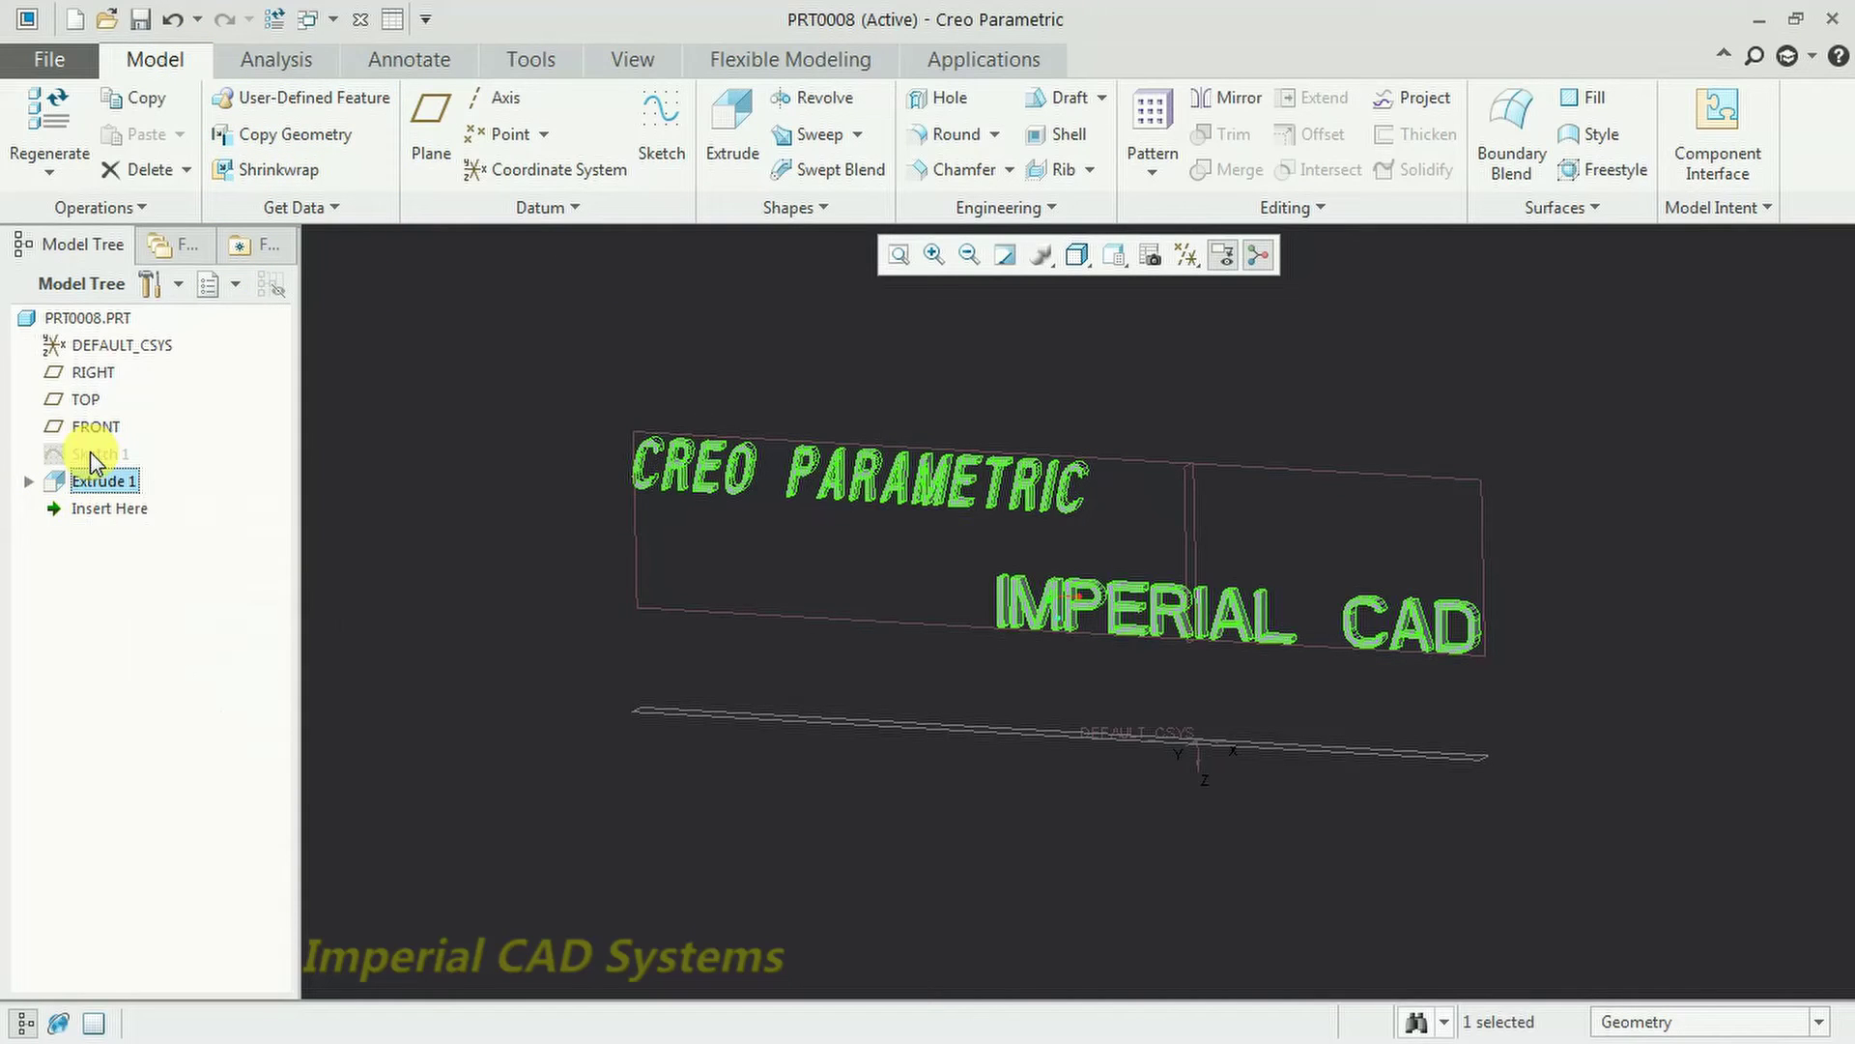
right_click(85, 450)
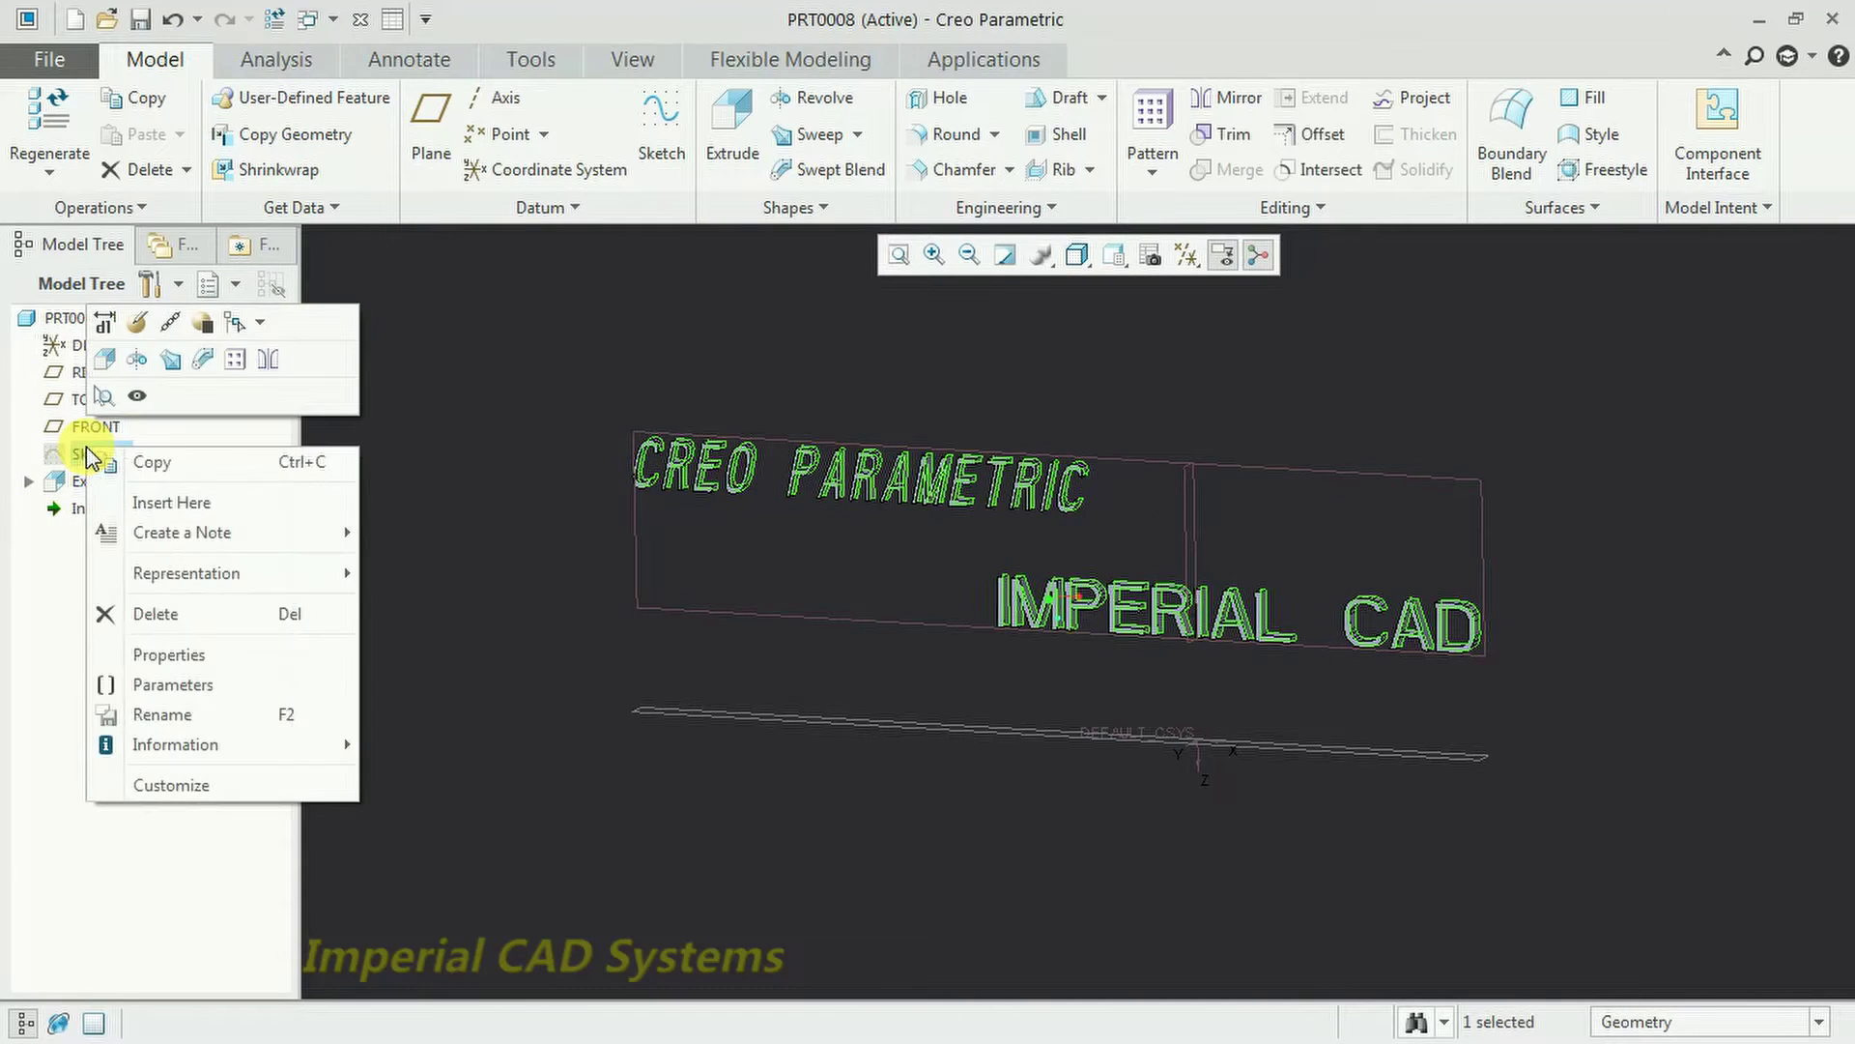
click(160, 614)
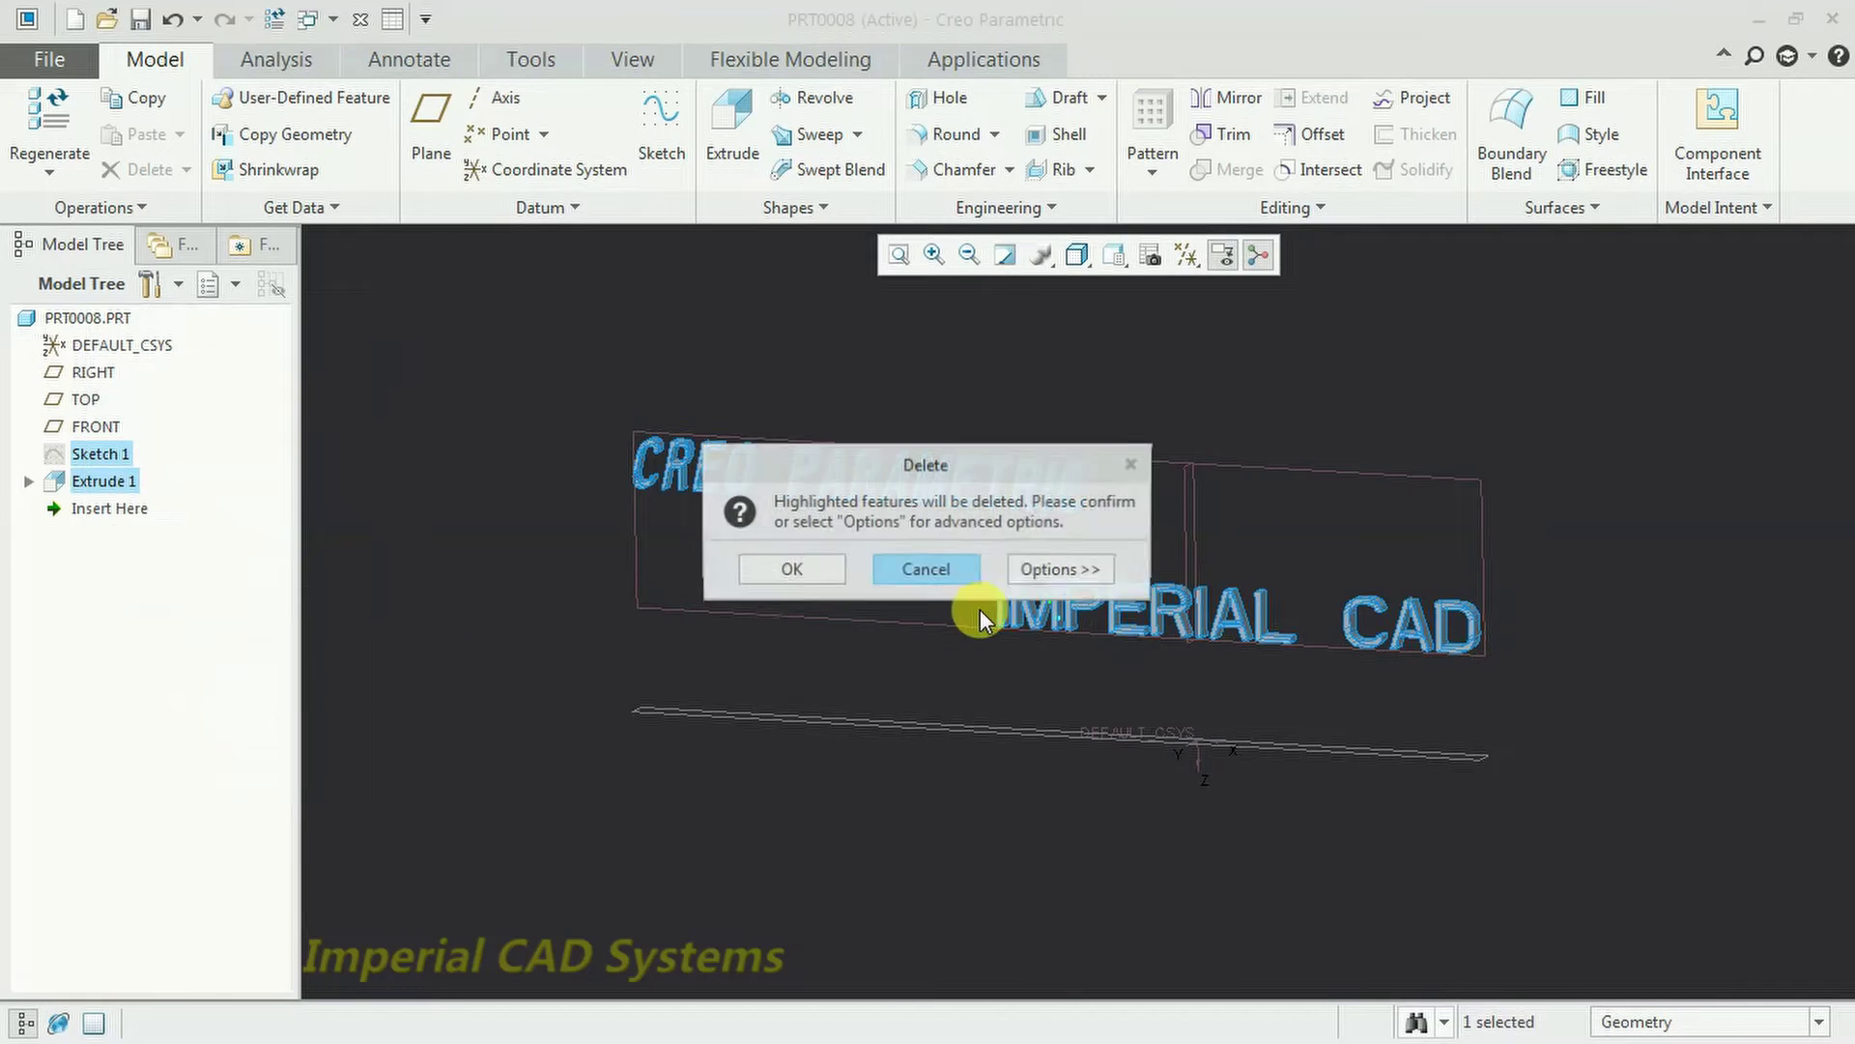
click(810, 568)
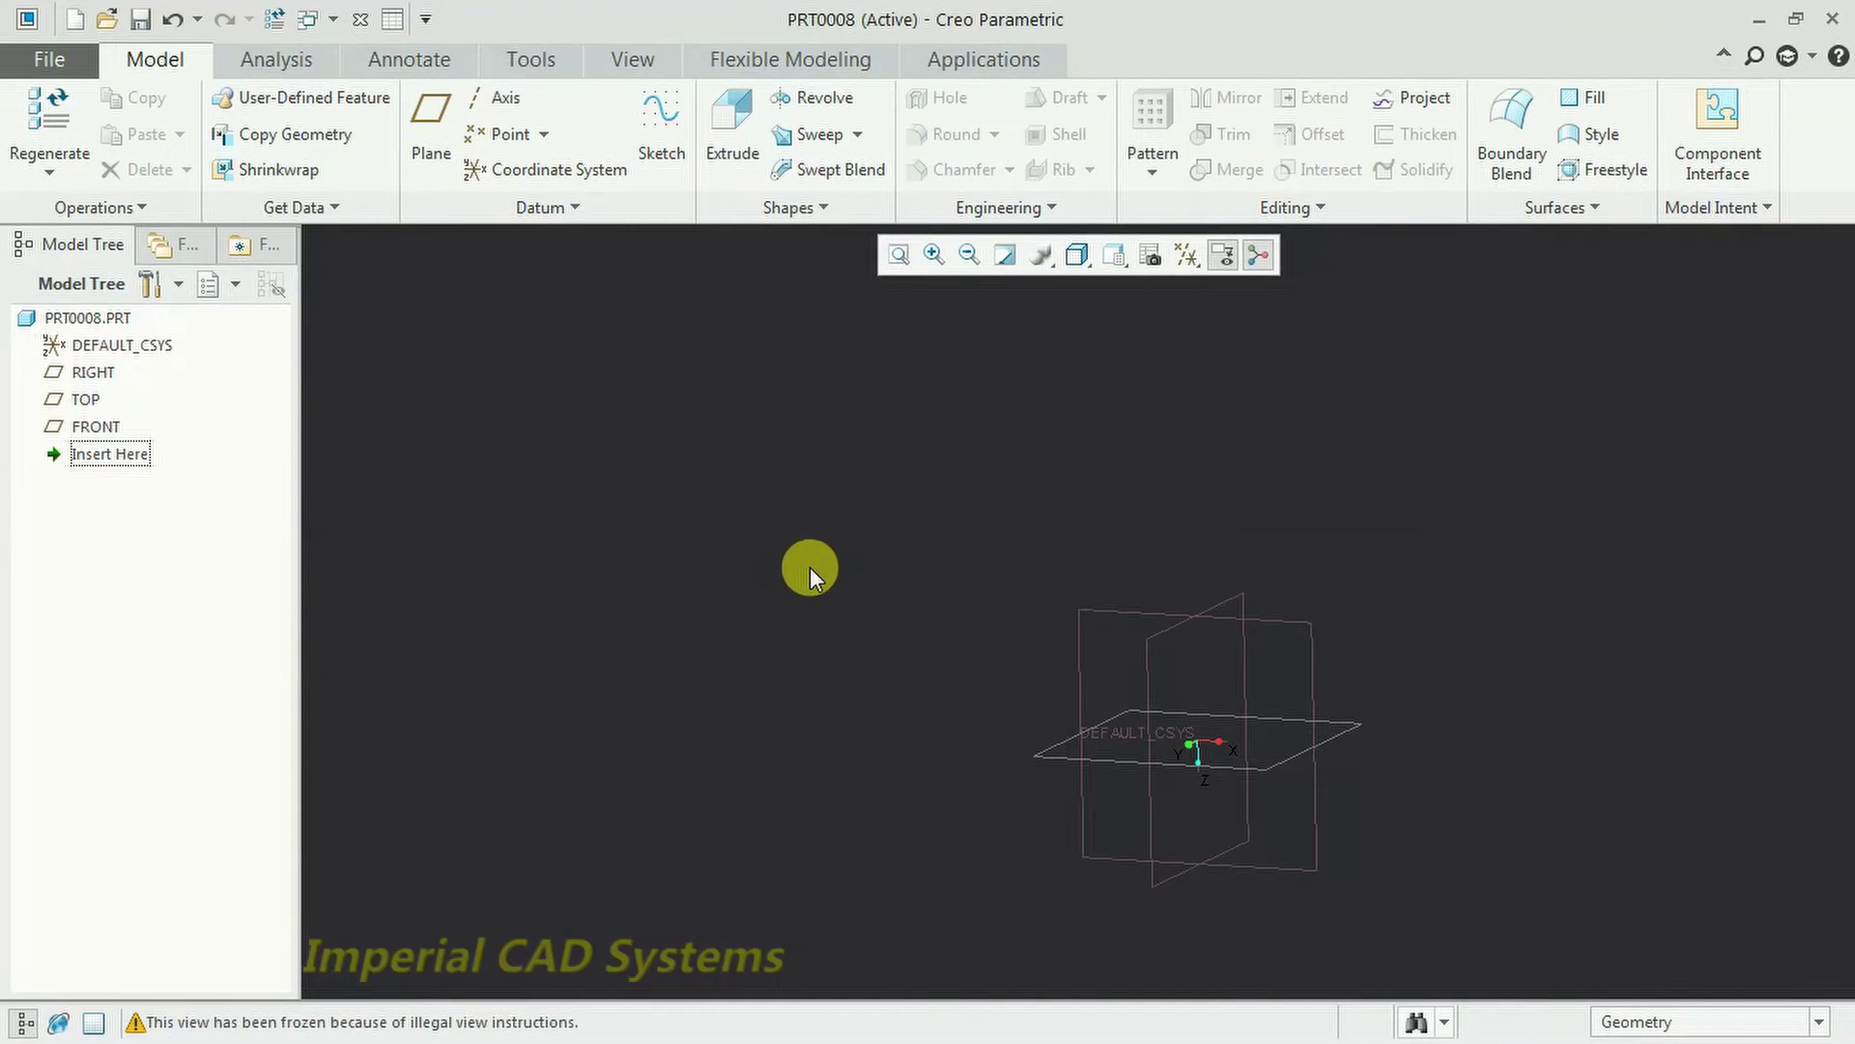
Start a sketch on the TOP plane and draw a wavy four-point spline above the horizontal reference.
click(1127, 612)
click(1145, 488)
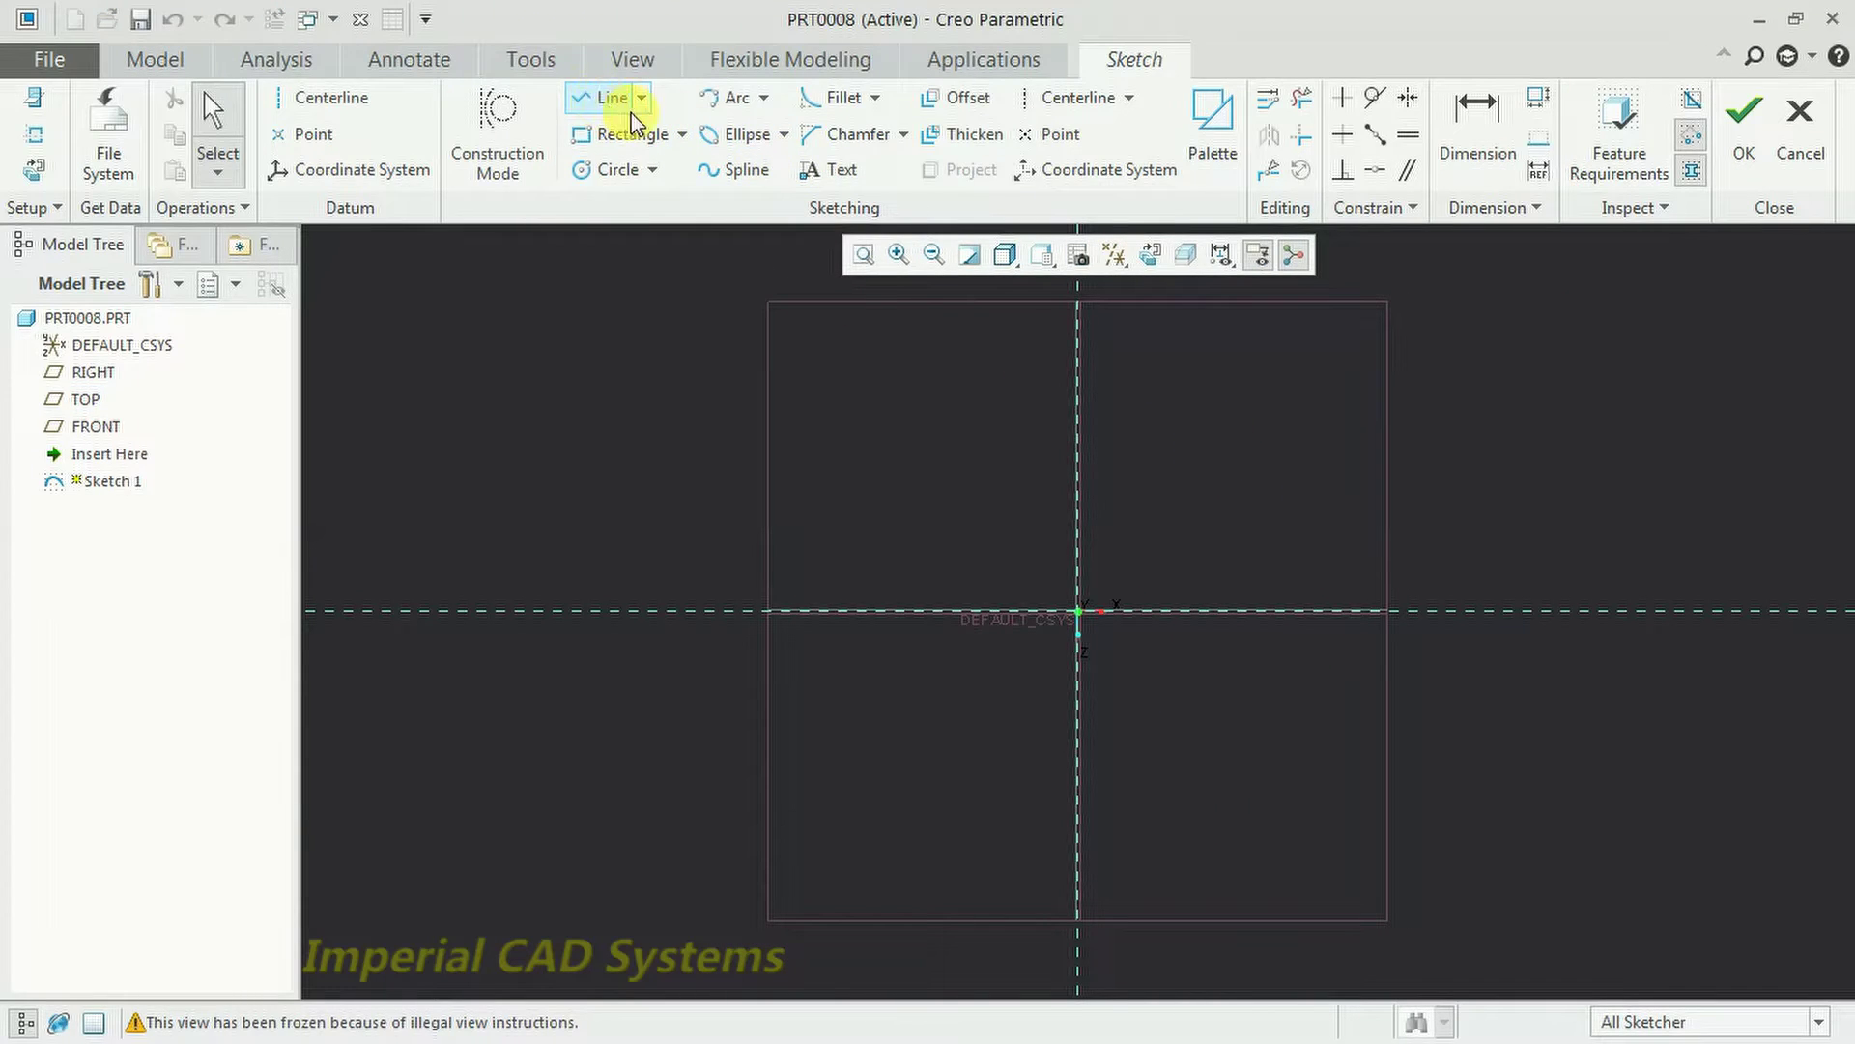
click(733, 170)
click(698, 393)
click(871, 373)
click(1121, 448)
click(1473, 449)
Close the profile below the spline with two vertical sides and a base about 635 long on the horizontal reference.
click(606, 98)
click(698, 393)
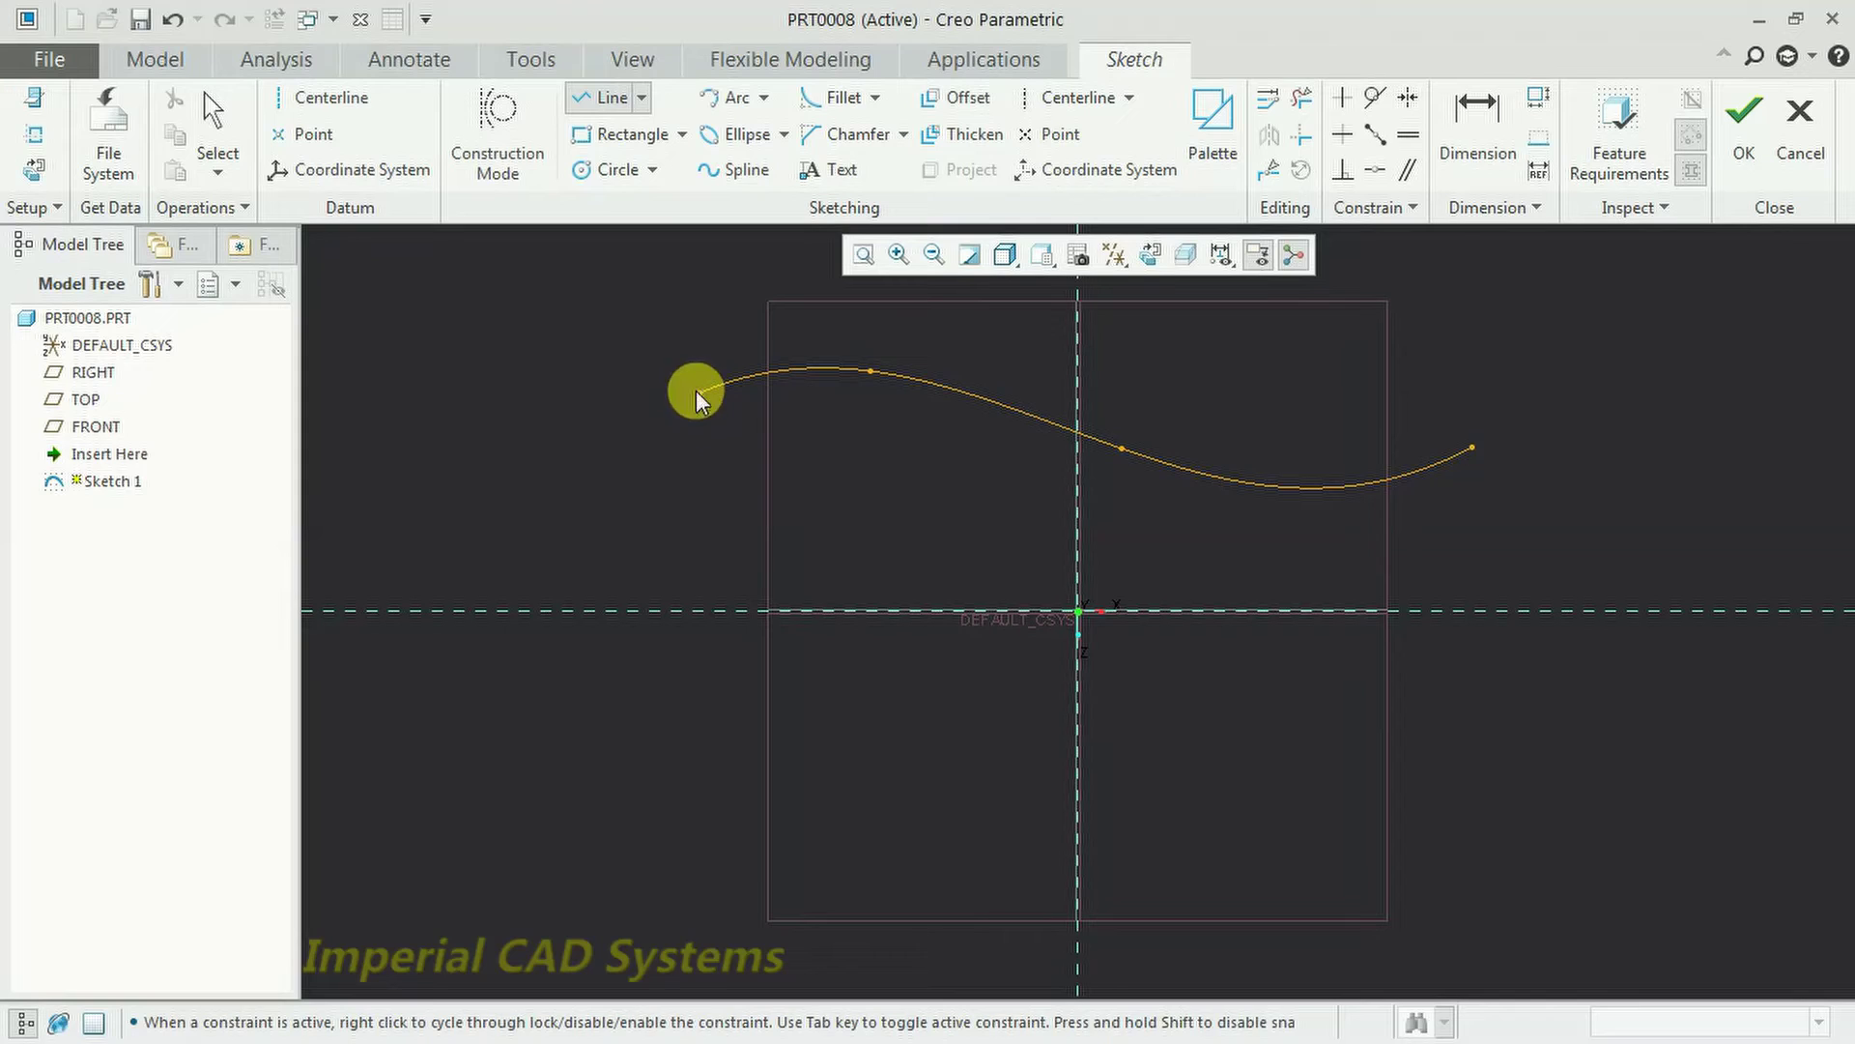
click(699, 609)
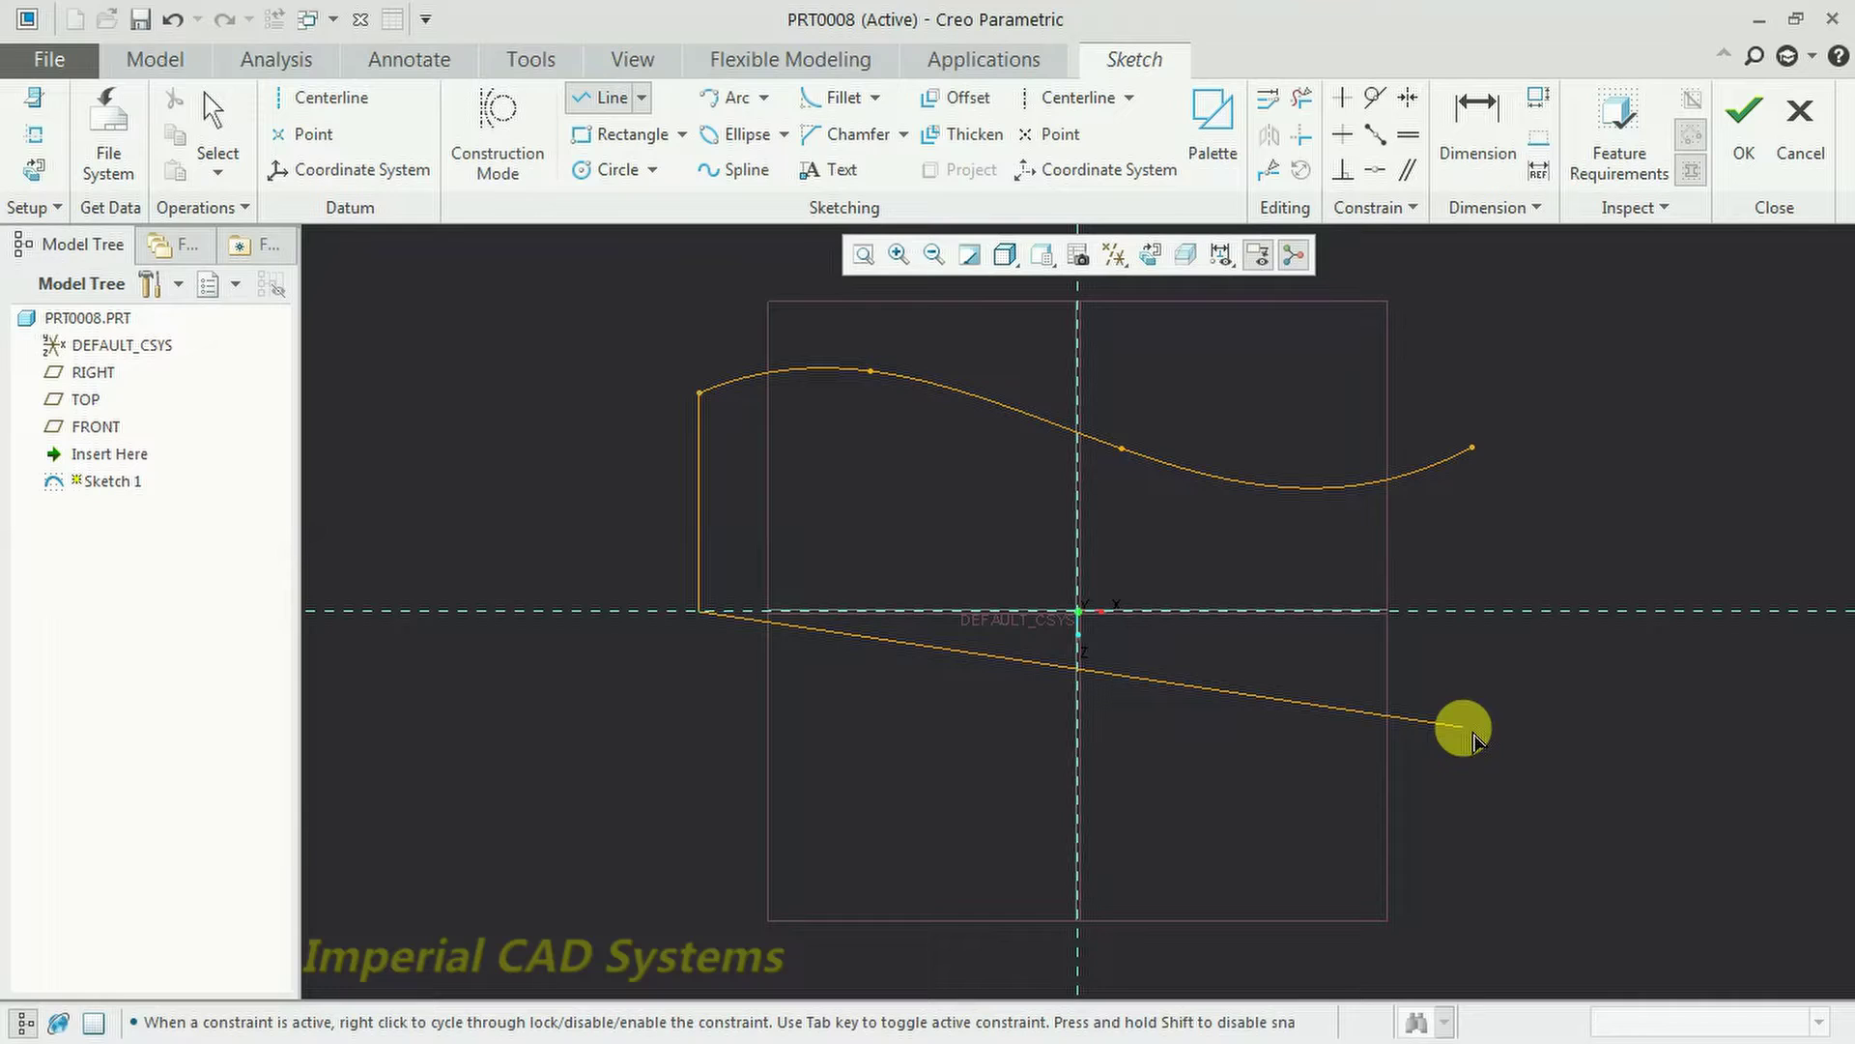
click(1472, 609)
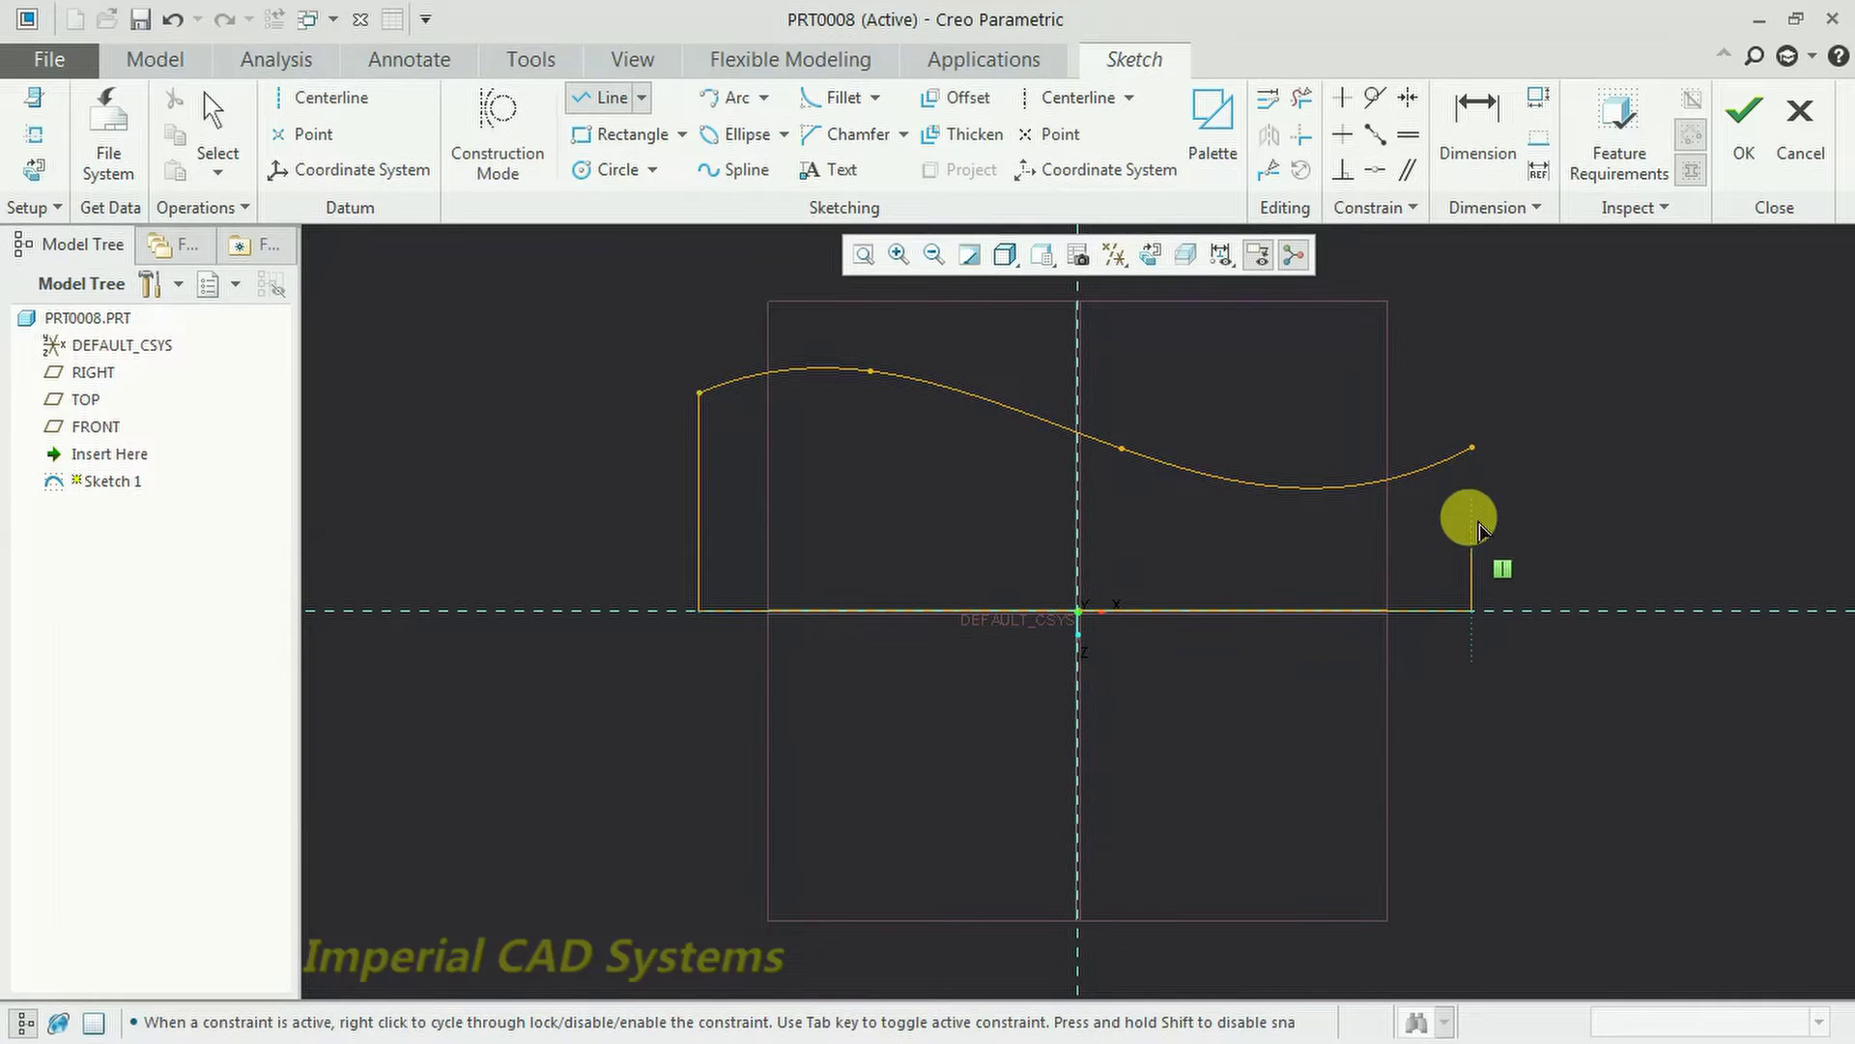
click(1472, 449)
middle_click(1495, 422)
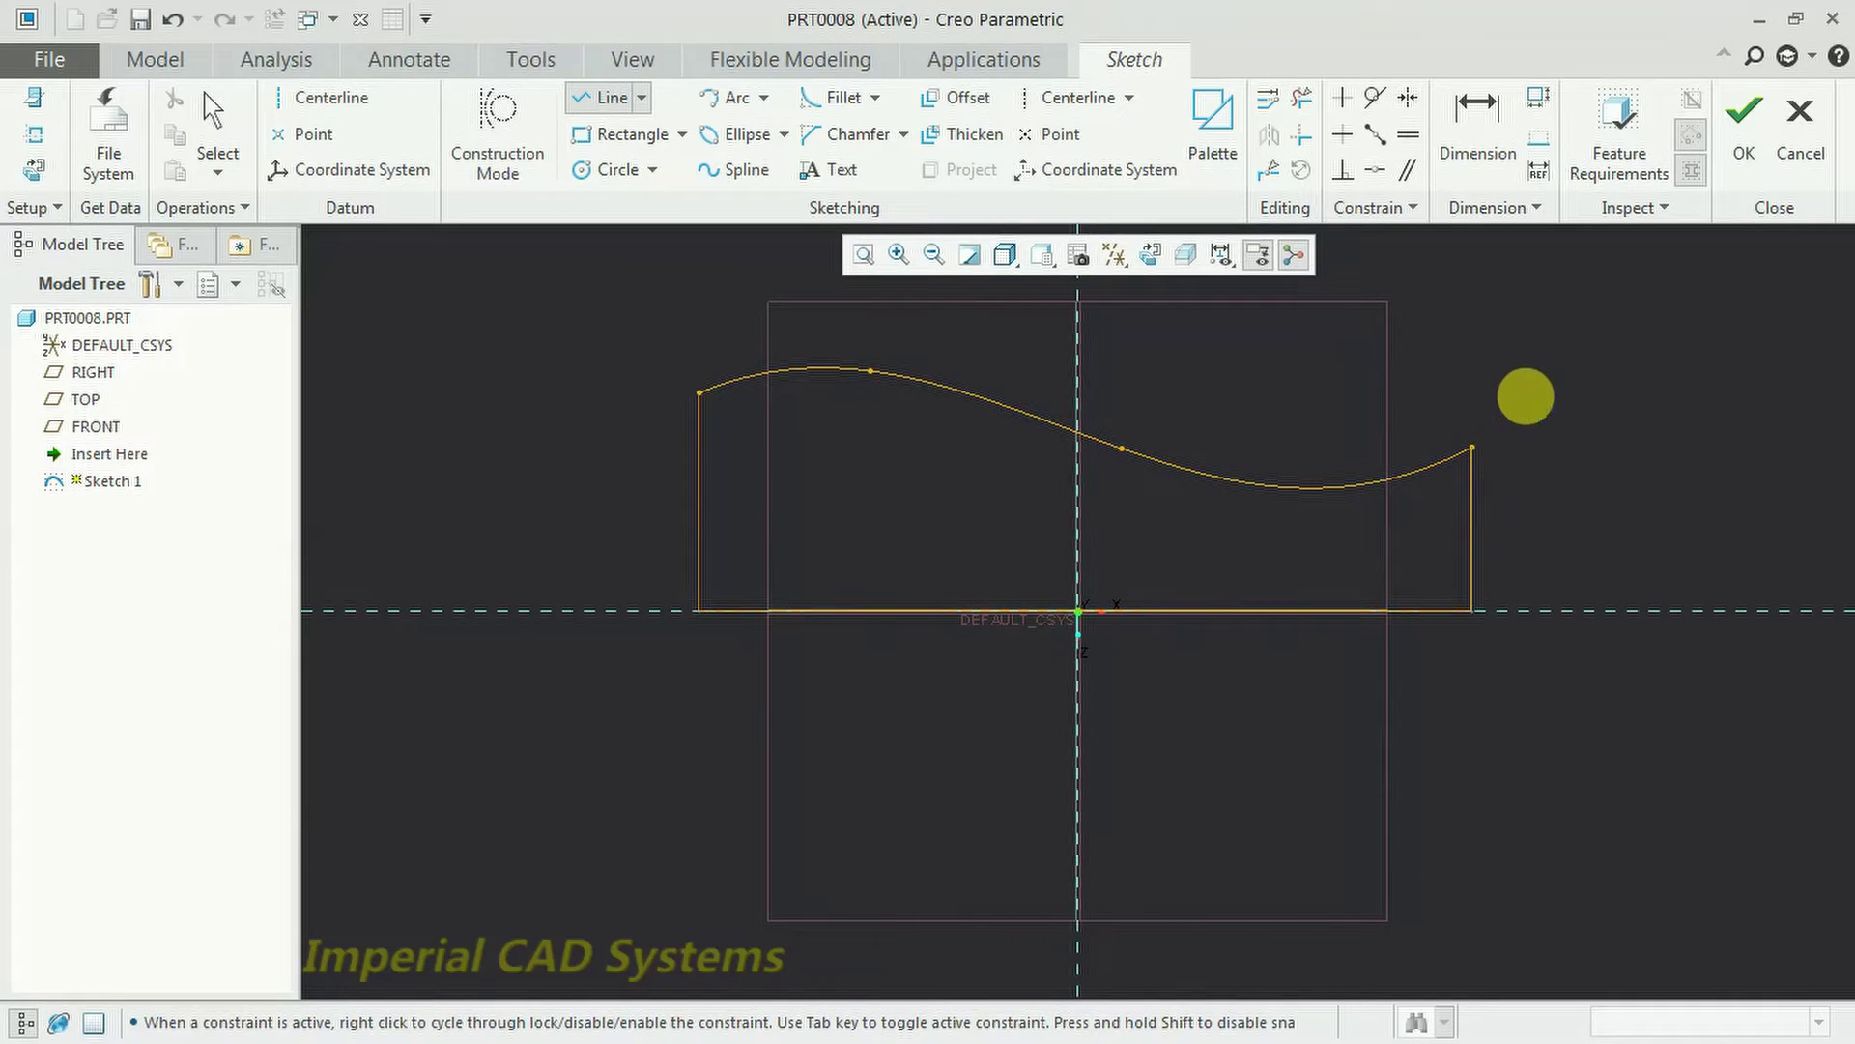
middle_click(1523, 421)
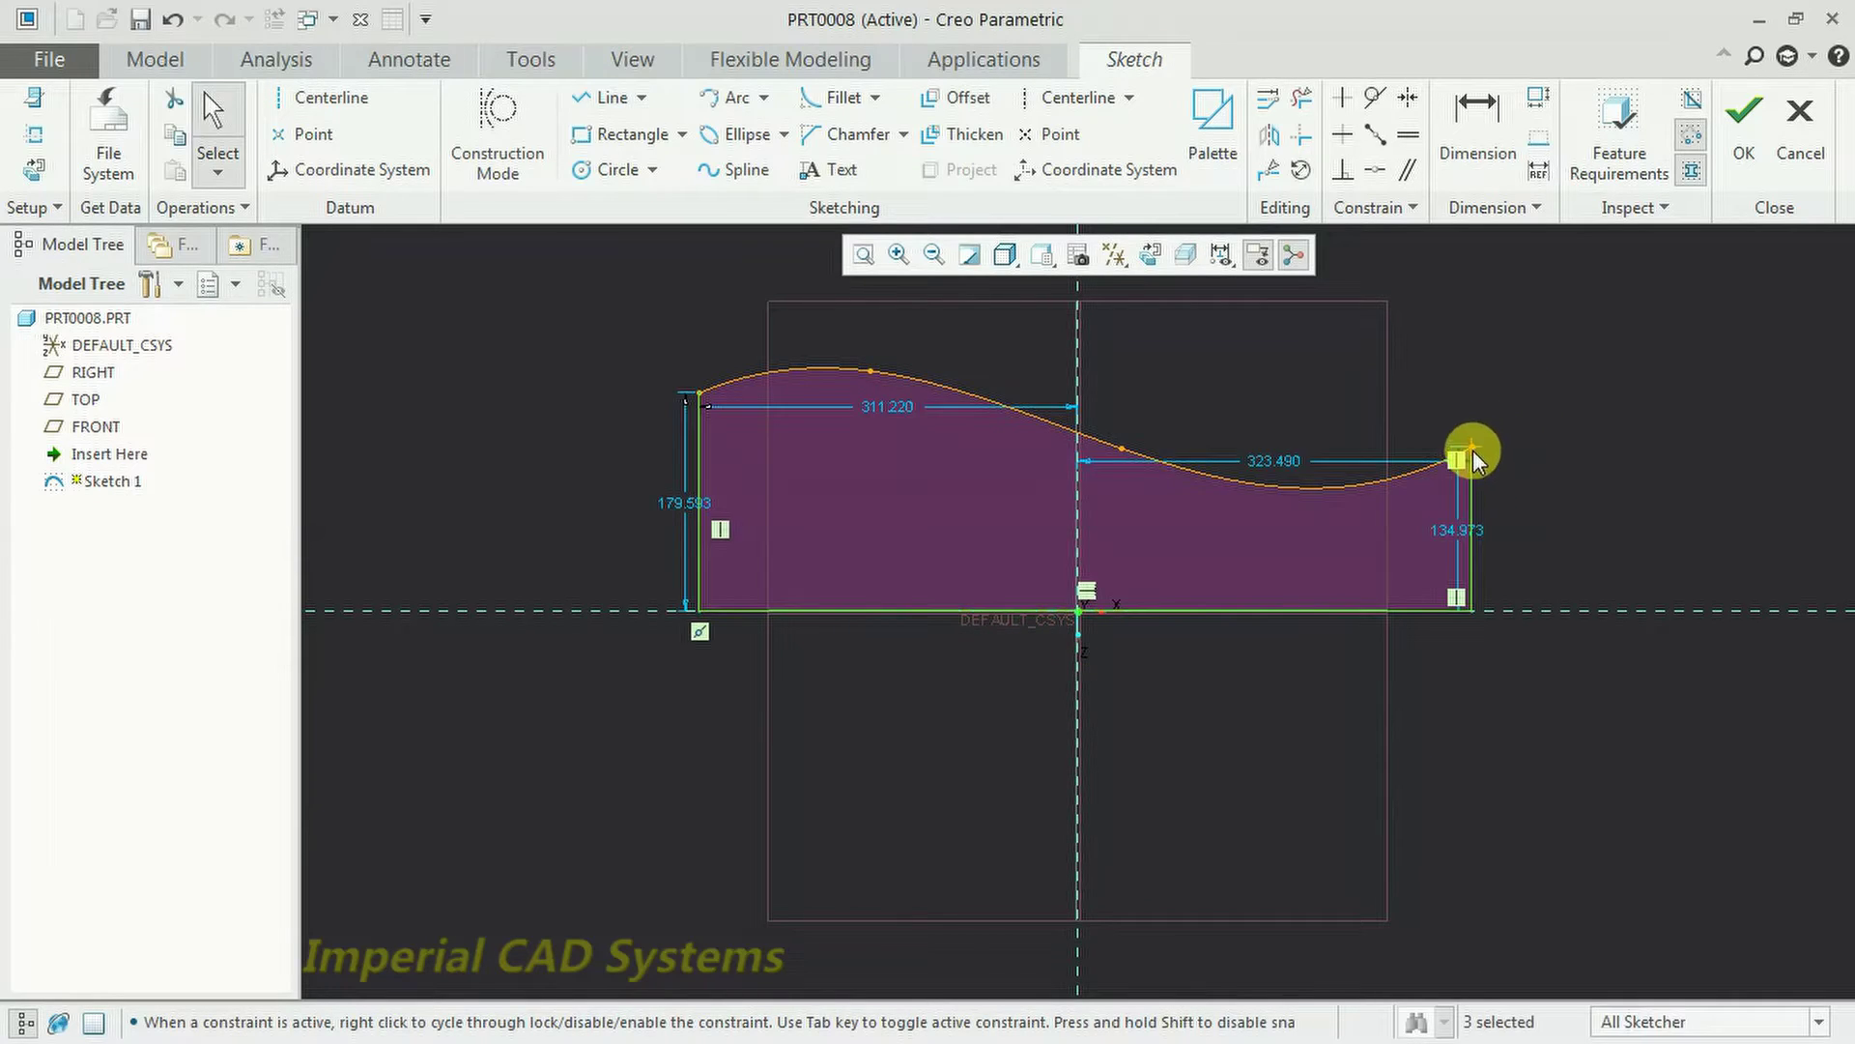
Set the height of the profile's right vertical side to 160.
click(1497, 375)
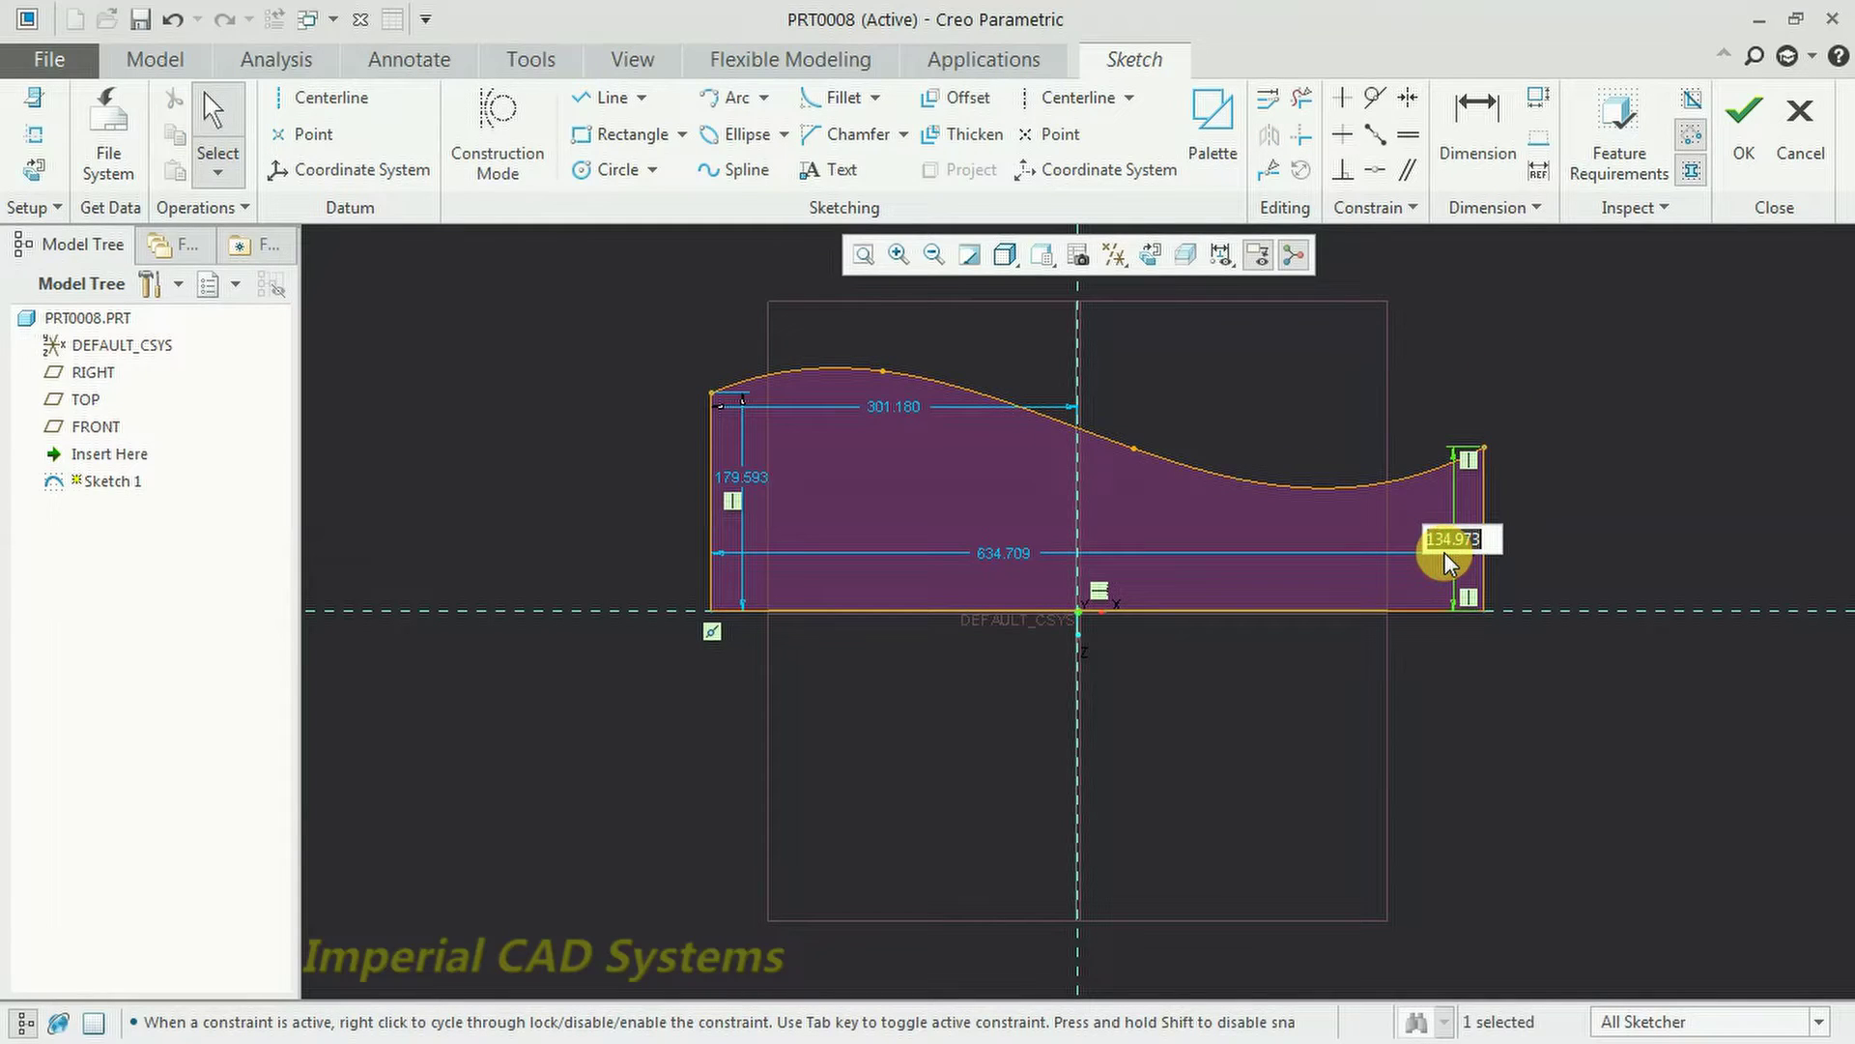
text(160)
key(Return)
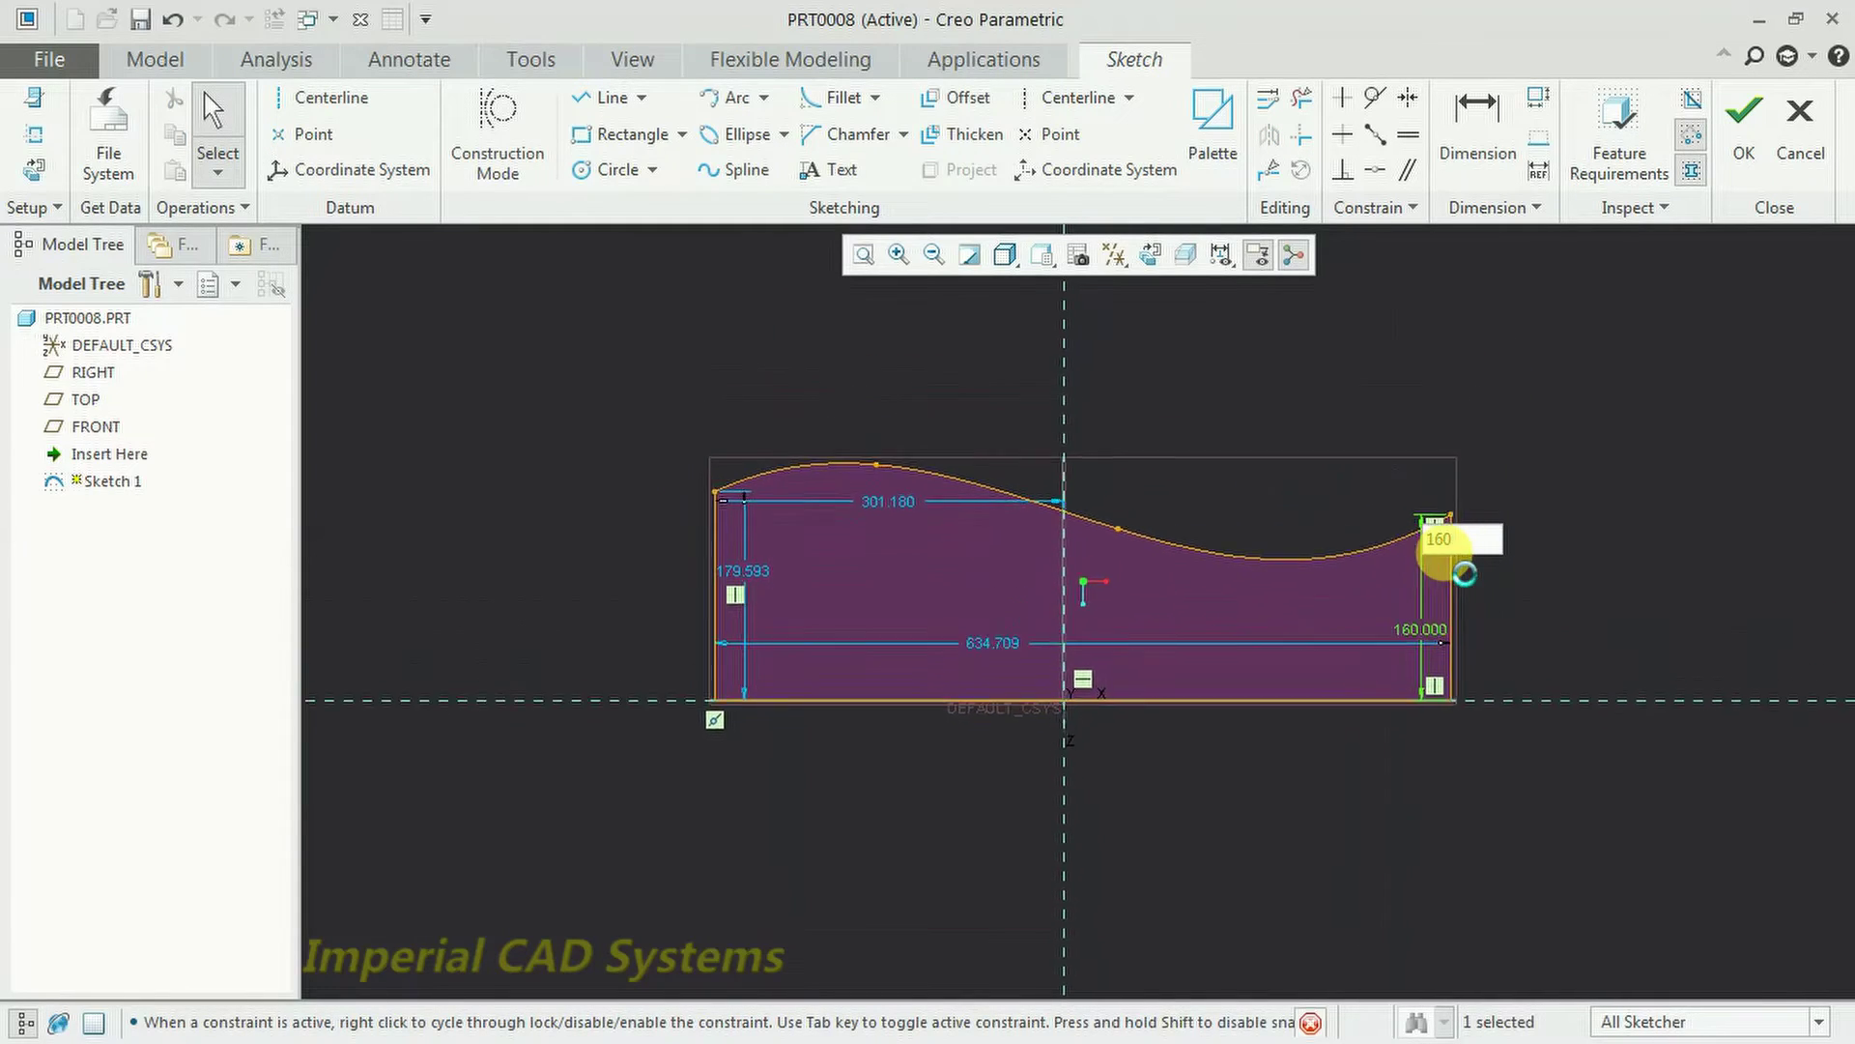
Set the height of the profile's right vertical side to 180 and accept the sketch.
double_click(1413, 659)
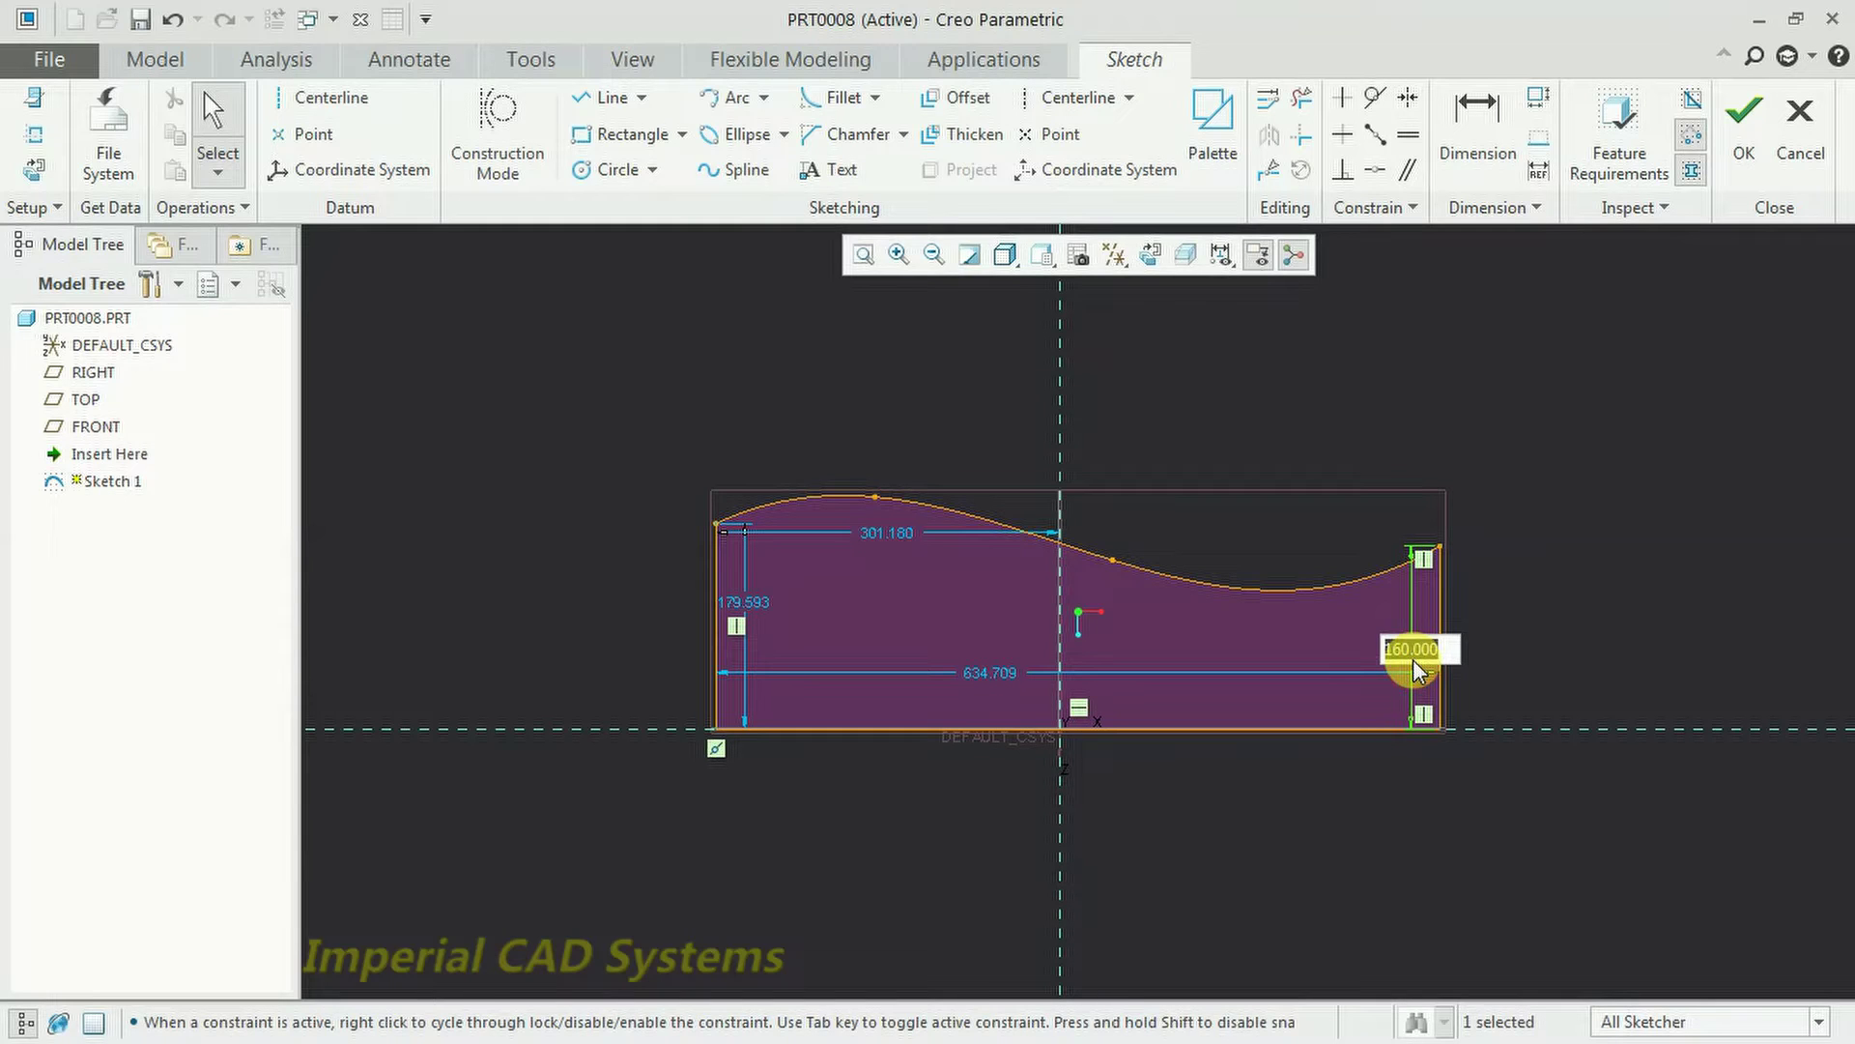
text(180)
key(Return)
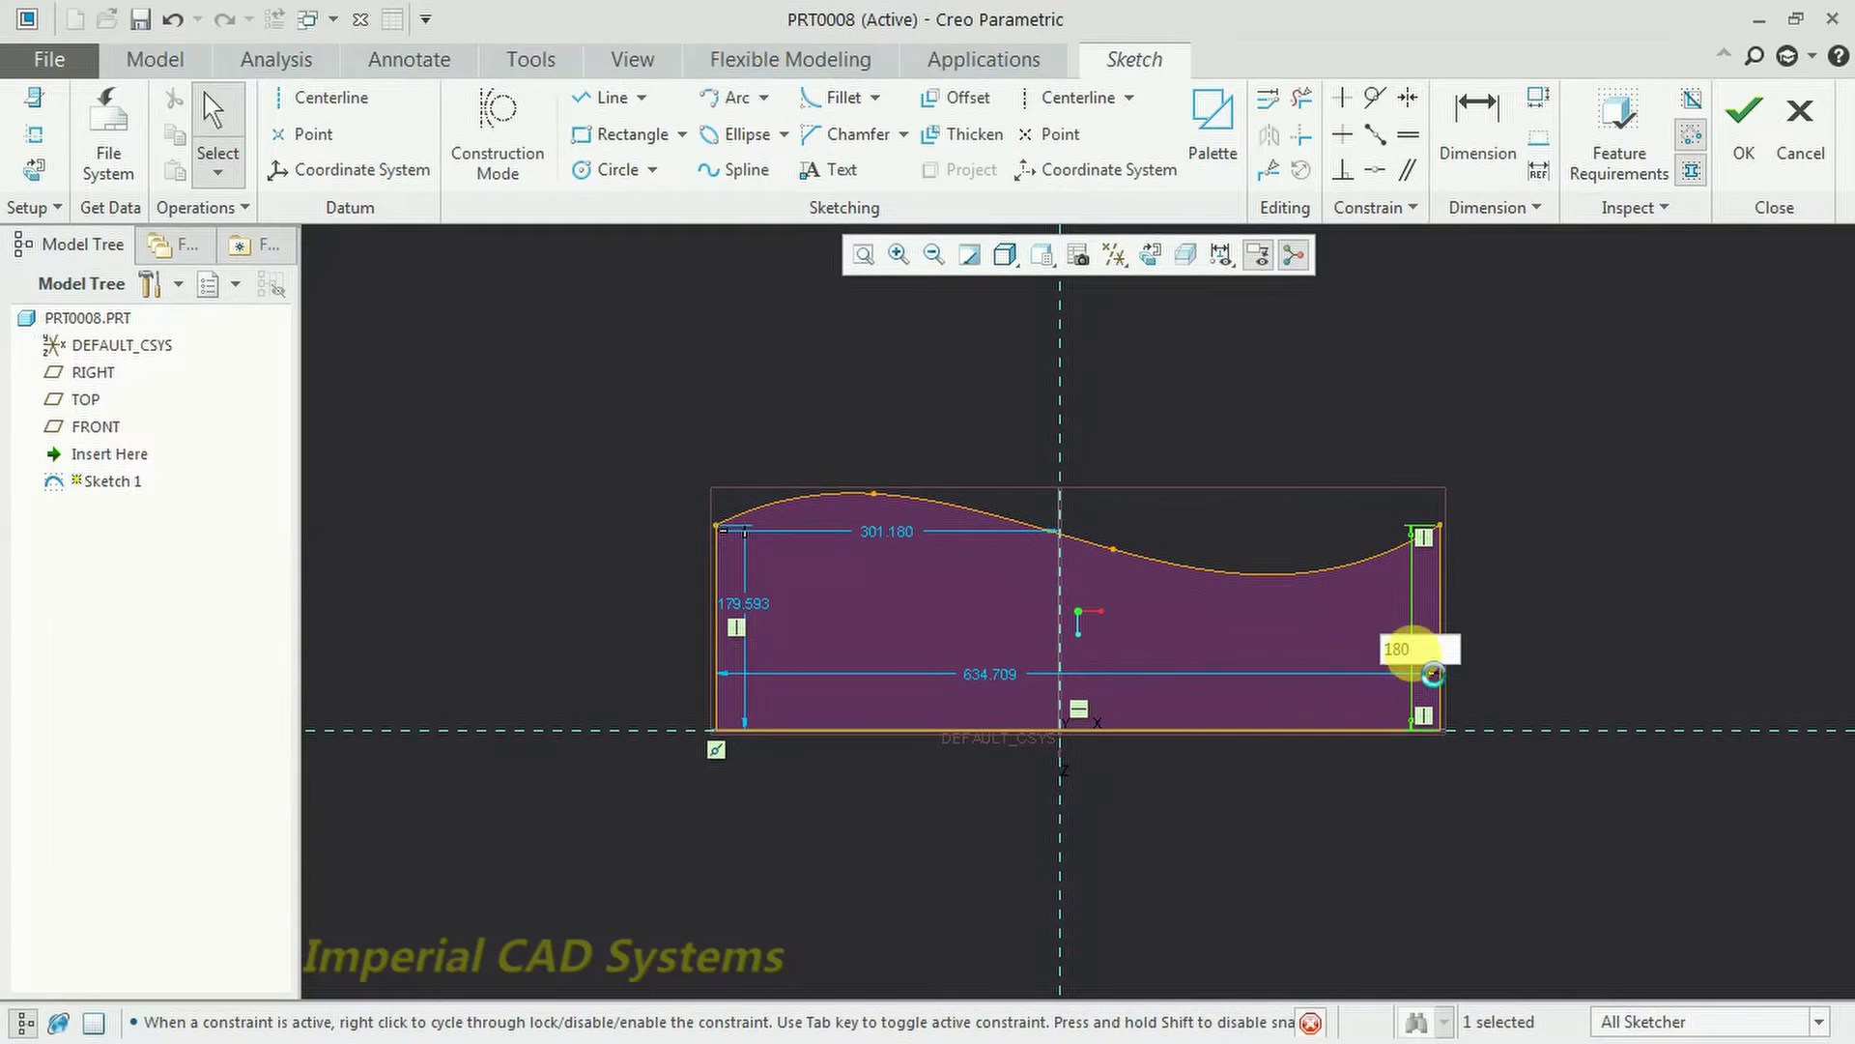
click(1745, 145)
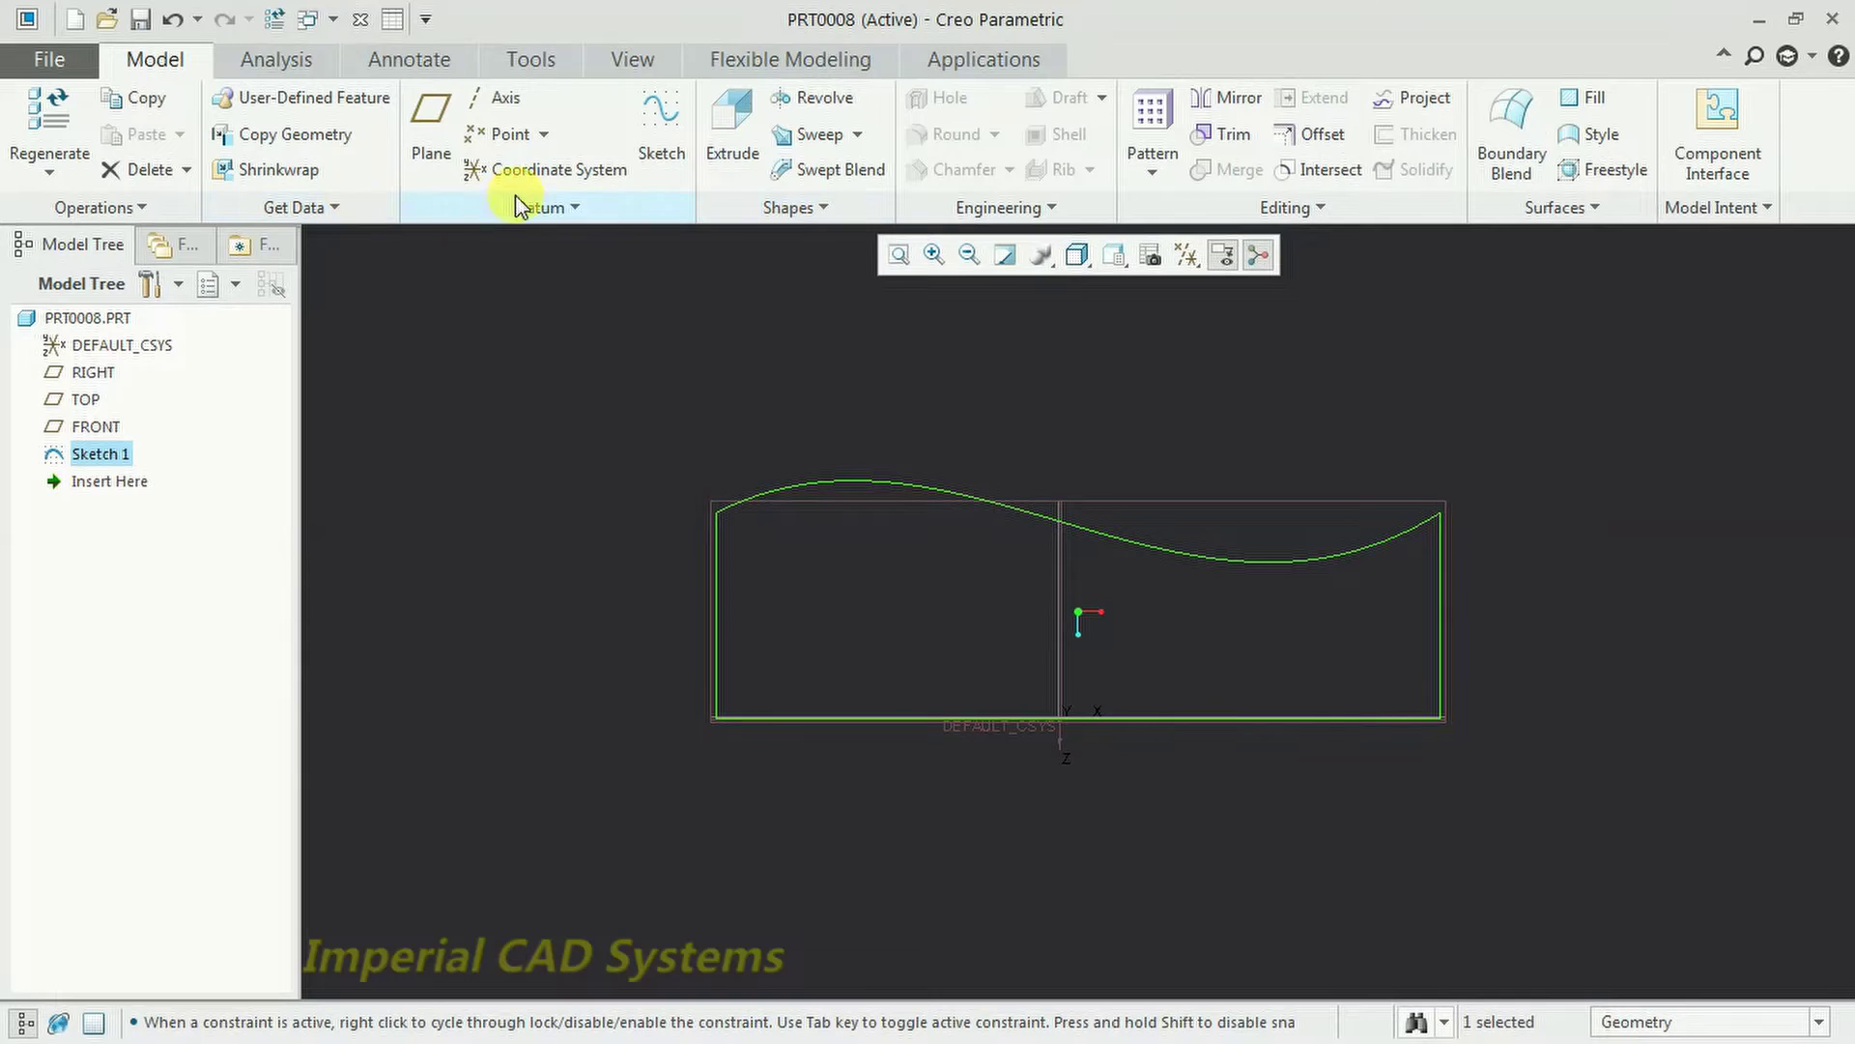
Extrude the wavy profile into a solid block with a depth of about 47.8.
click(733, 135)
middle_drag(1098, 709, 1110, 490)
drag(1068, 407, 1083, 551)
click(805, 136)
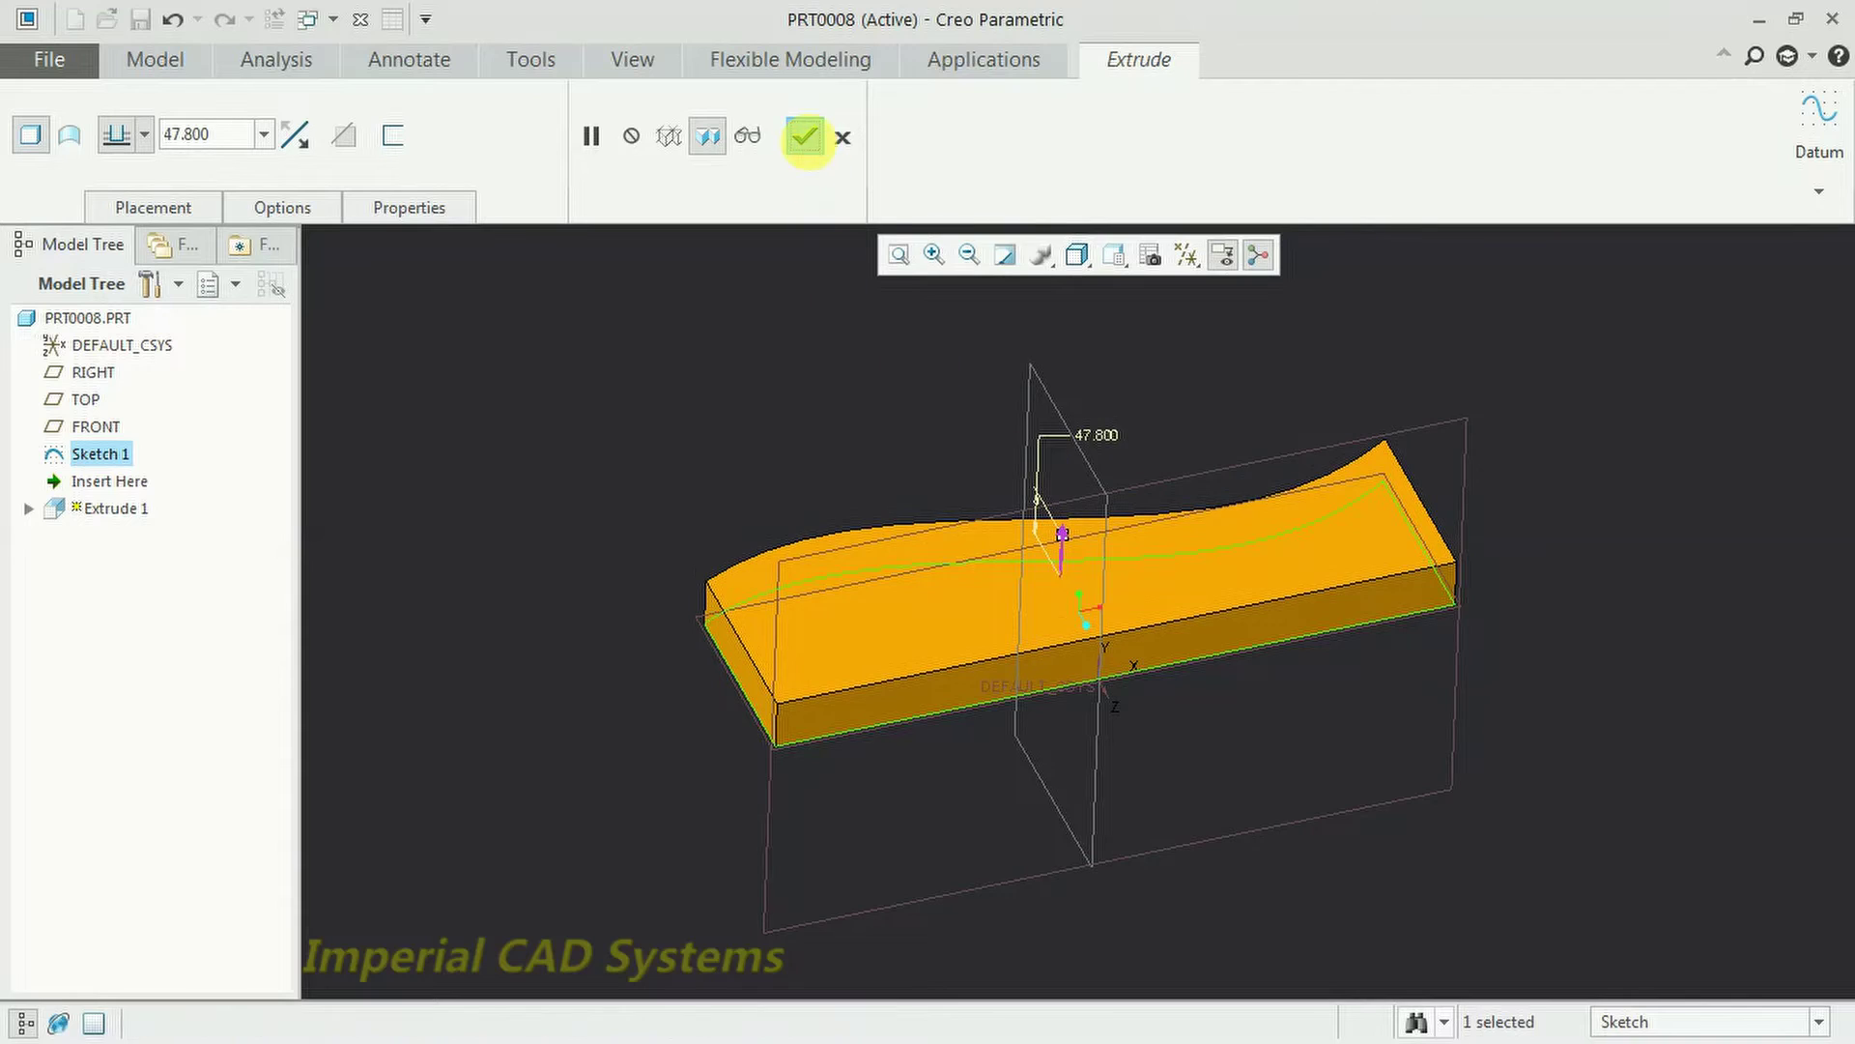
Start a new sketch on the large upper face of the extruded block.
middle_drag(1002, 381, 1353, 580)
click(1275, 600)
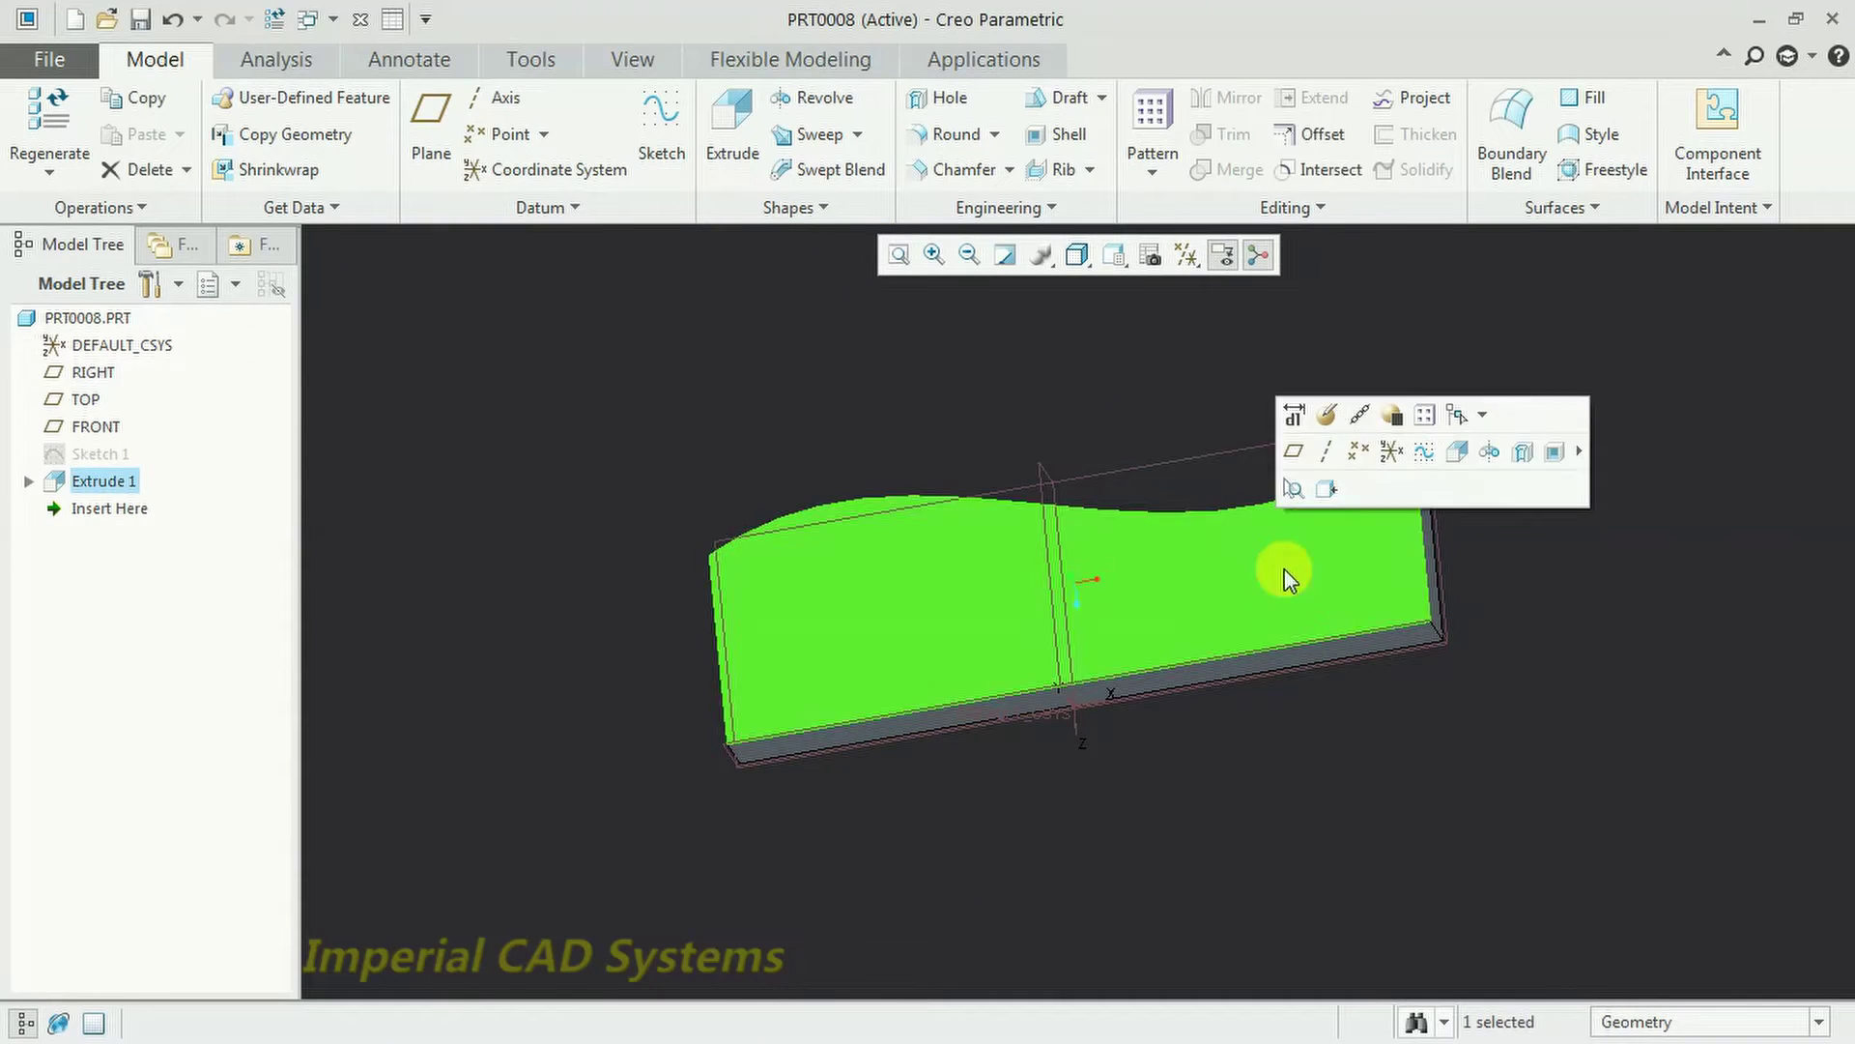
click(1414, 452)
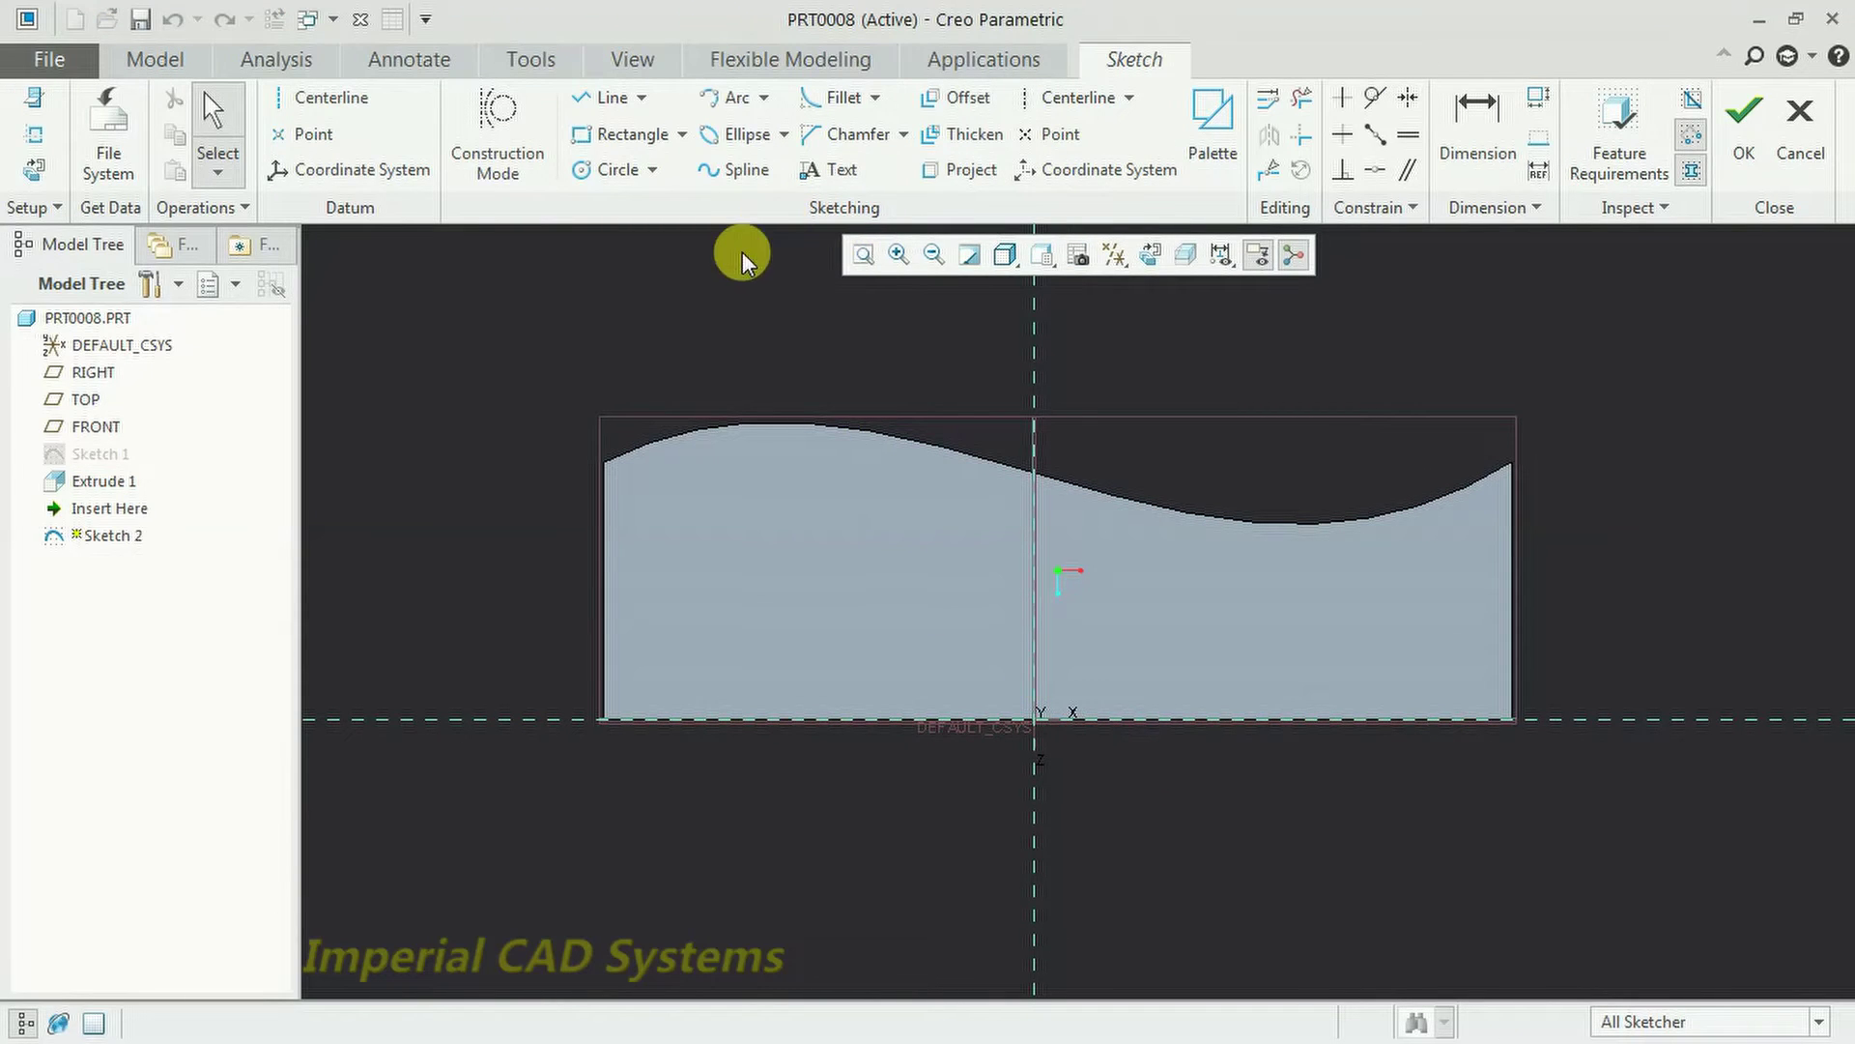
Add the text "IMPERIAL CAD" in font3d near the face's lower edge, using an upward vertical height line.
click(826, 172)
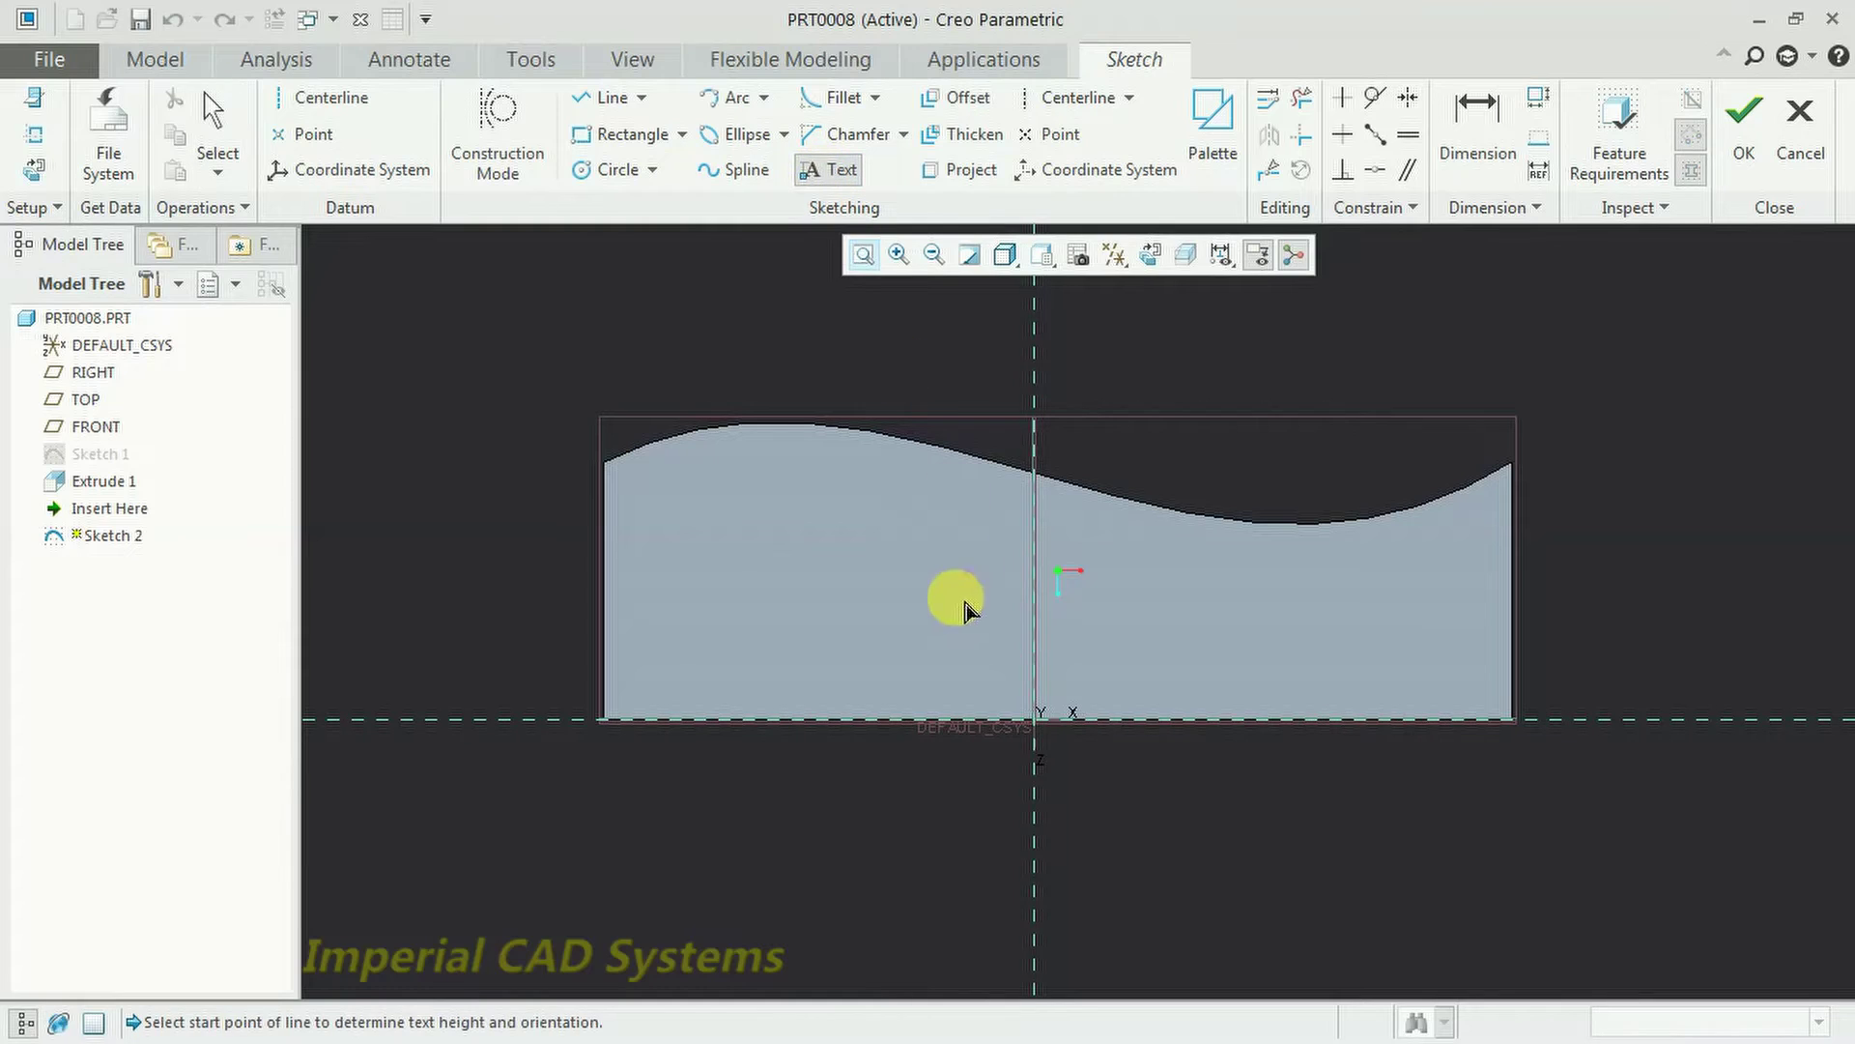
click(903, 684)
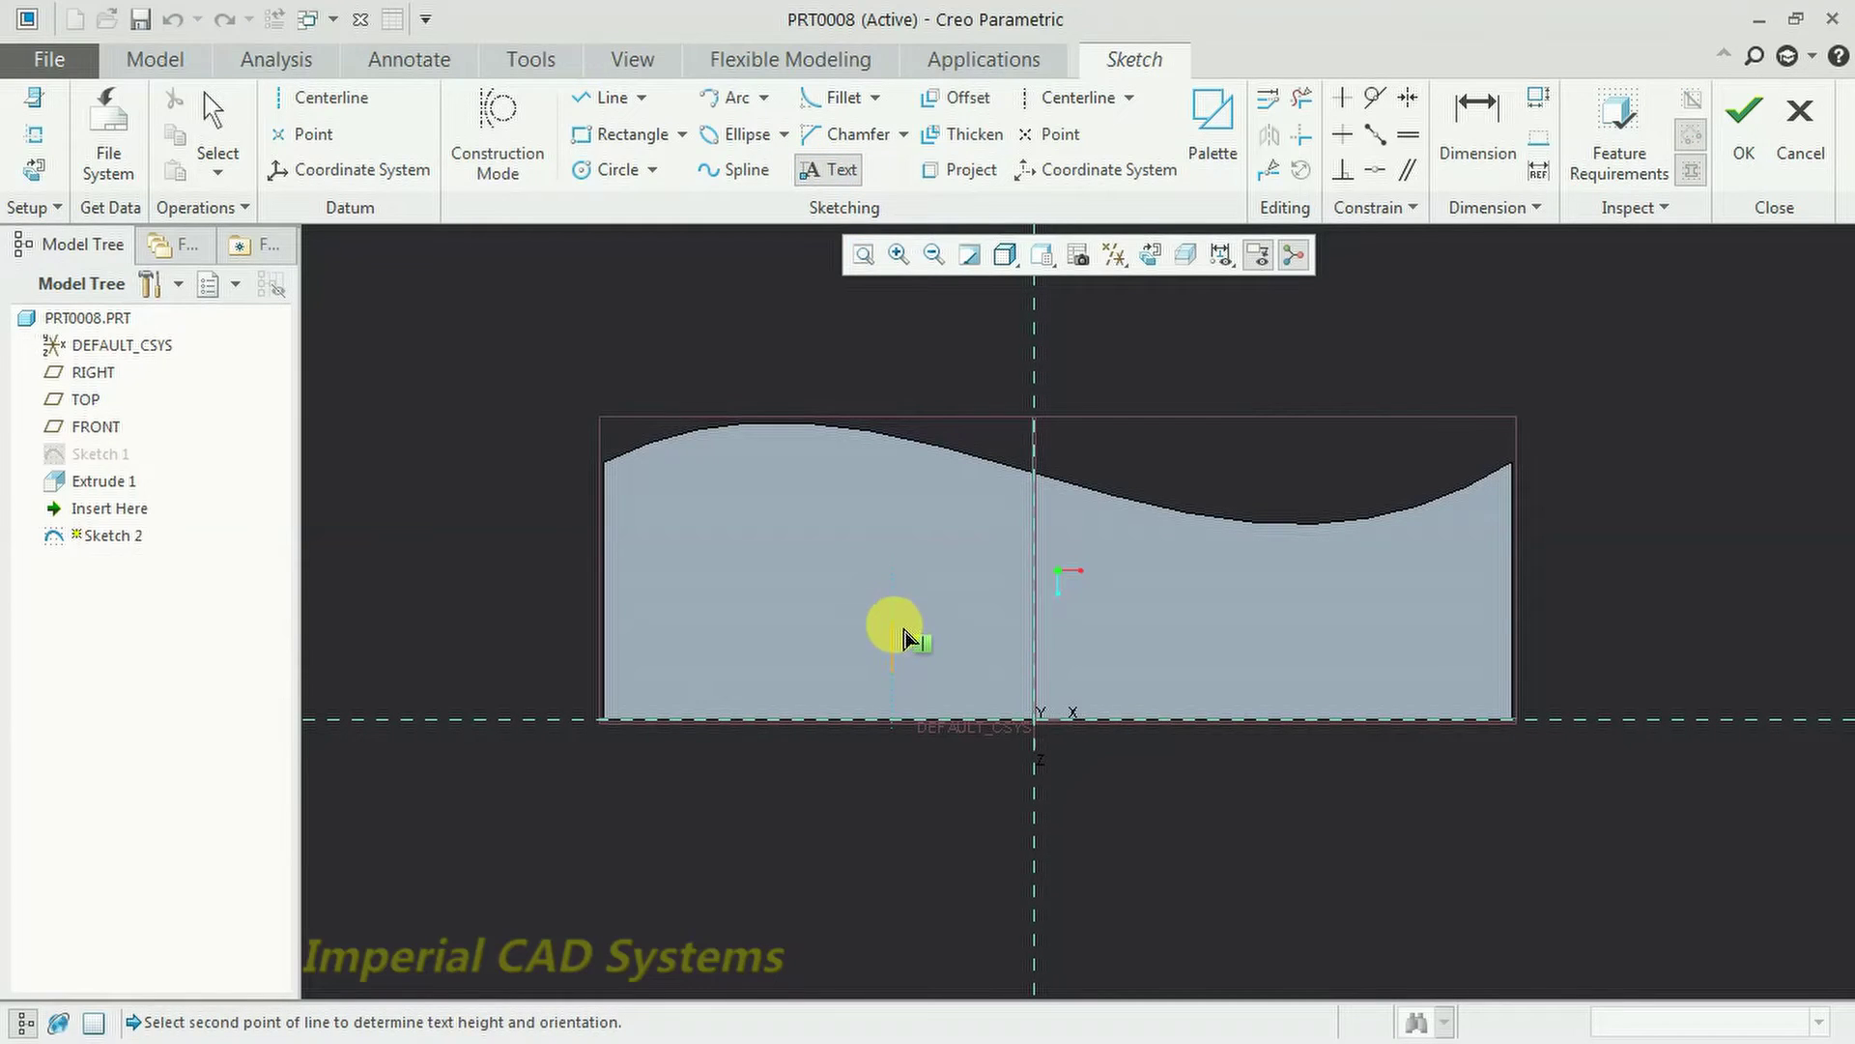
click(902, 631)
click(880, 276)
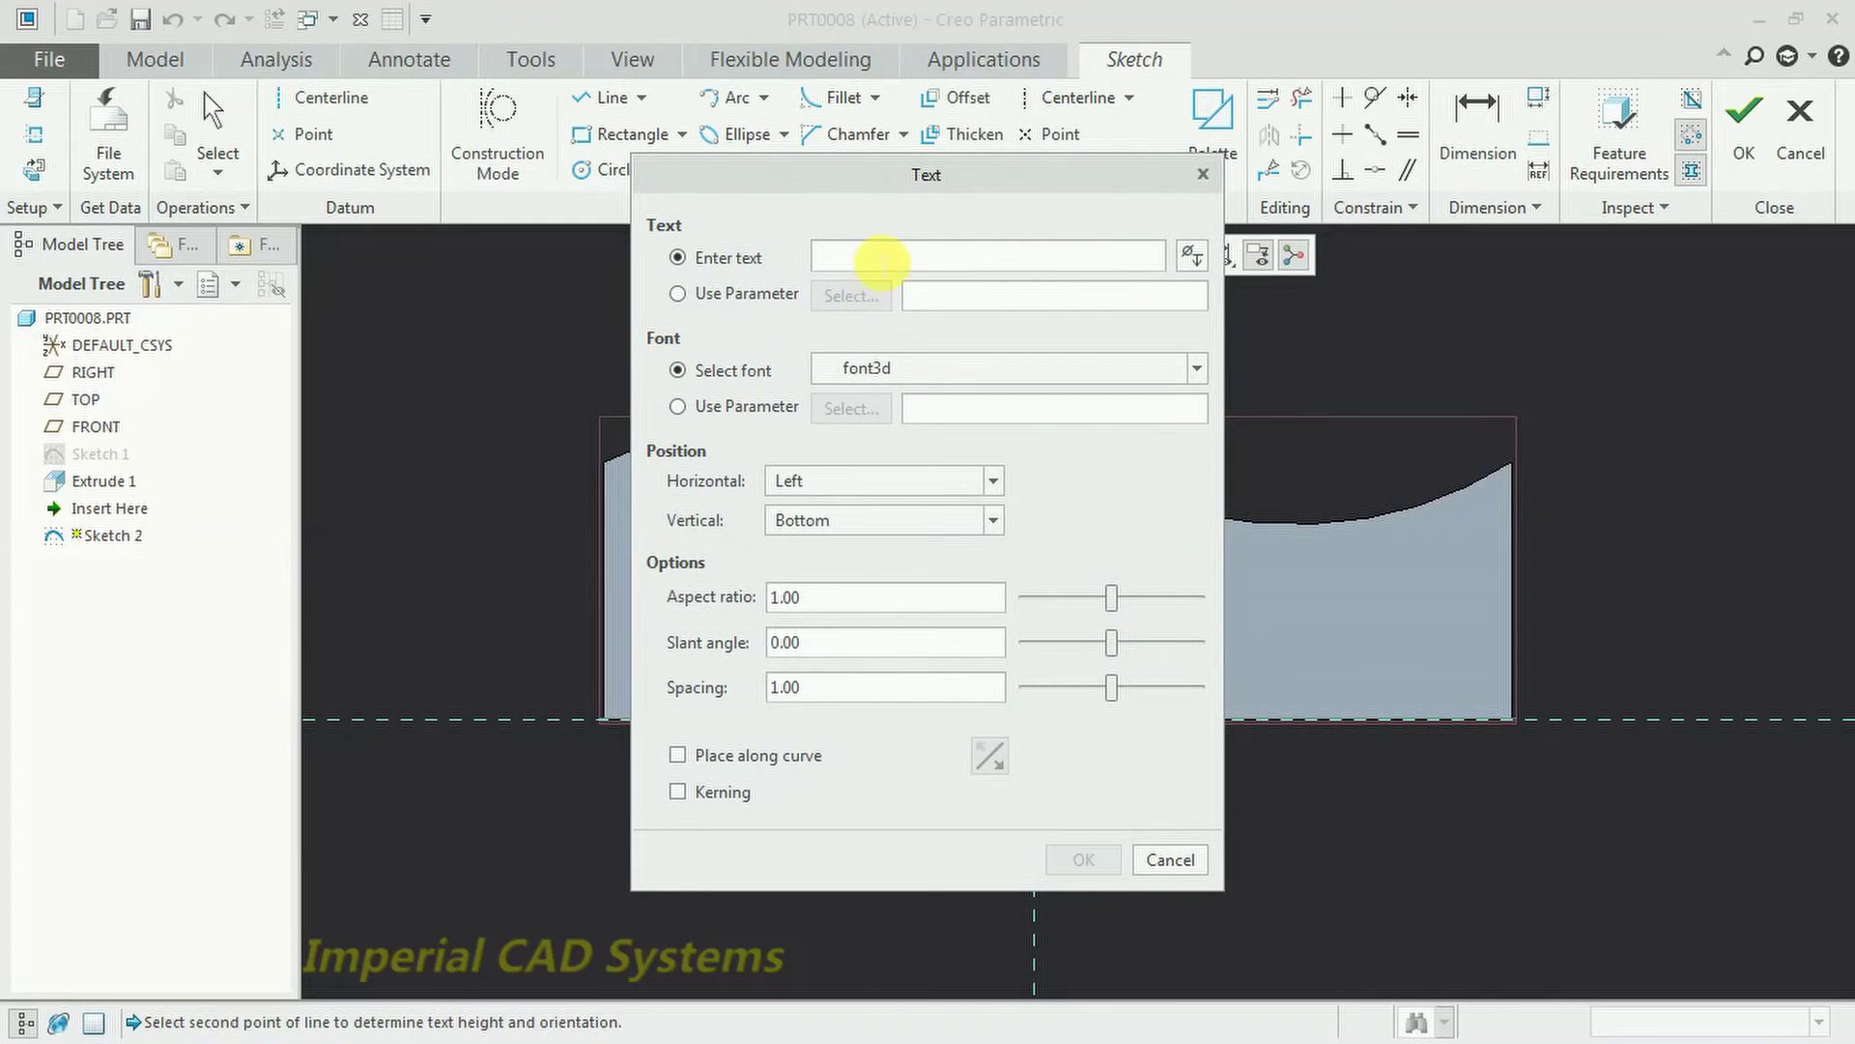
text(IMPERIAL CAD)
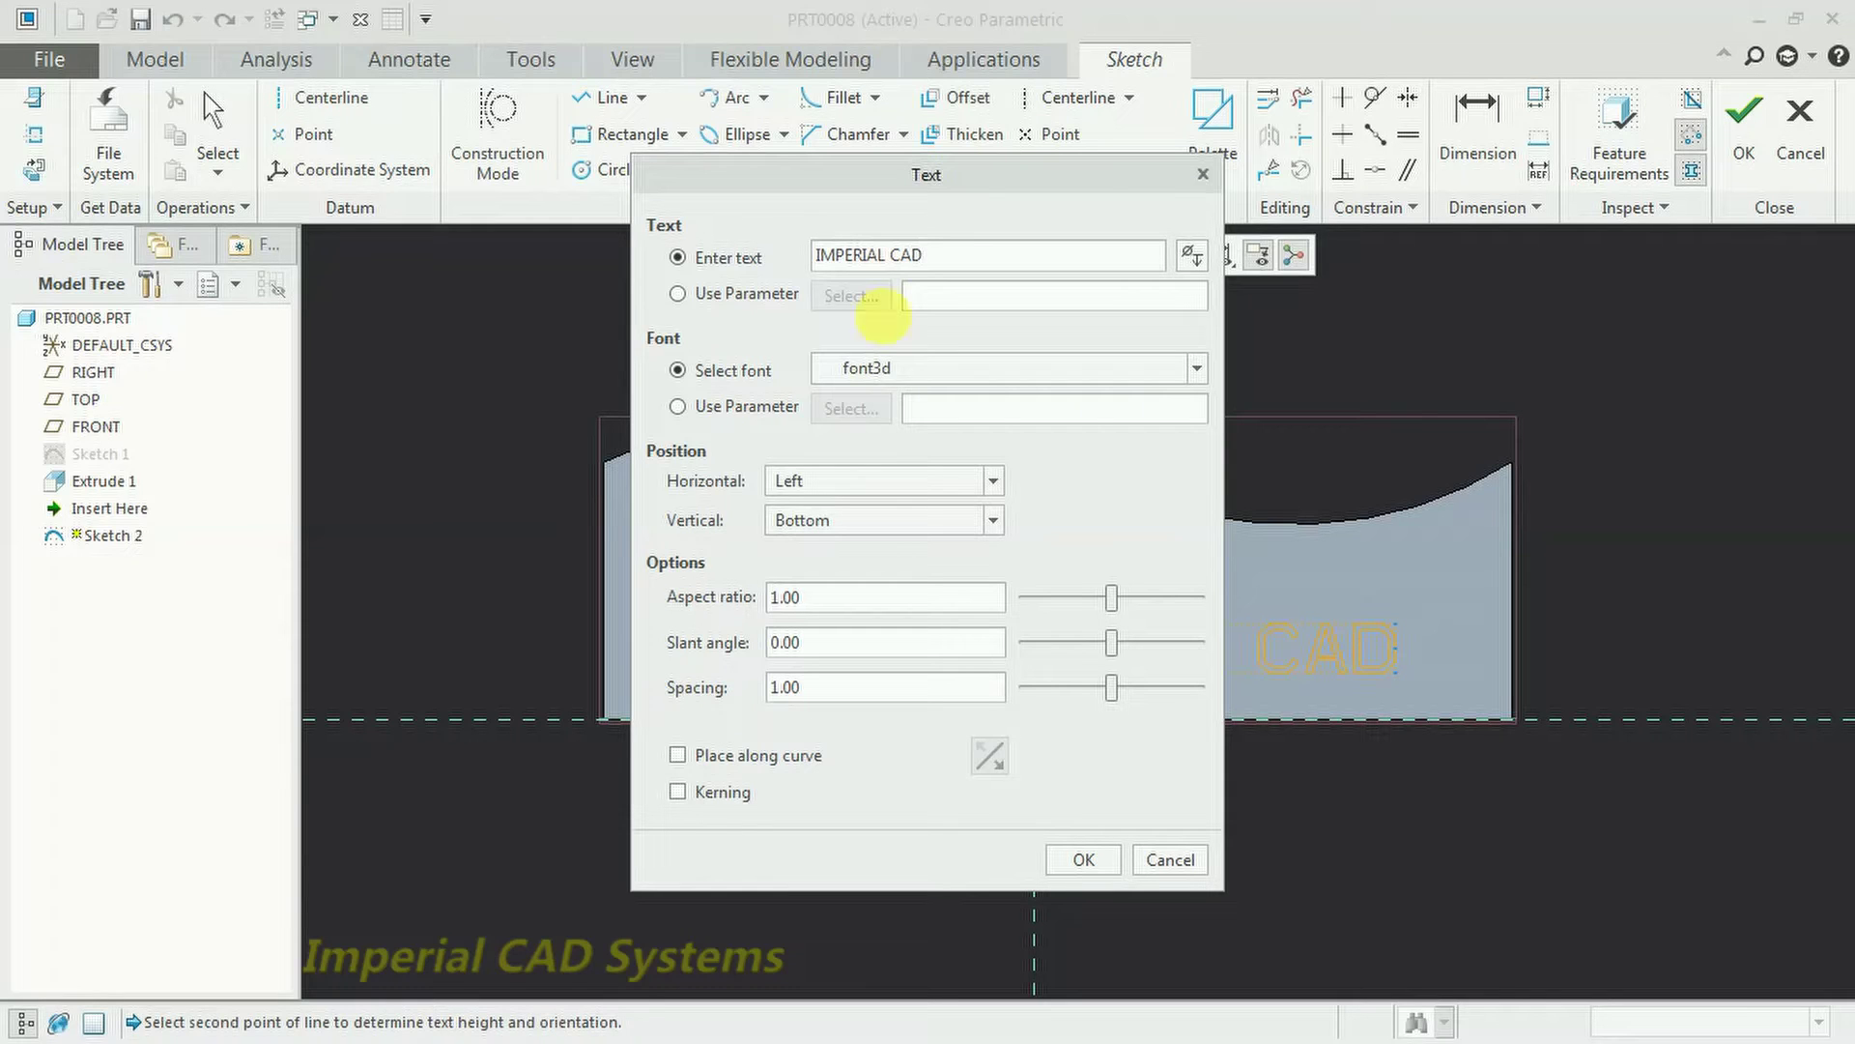
click(1083, 862)
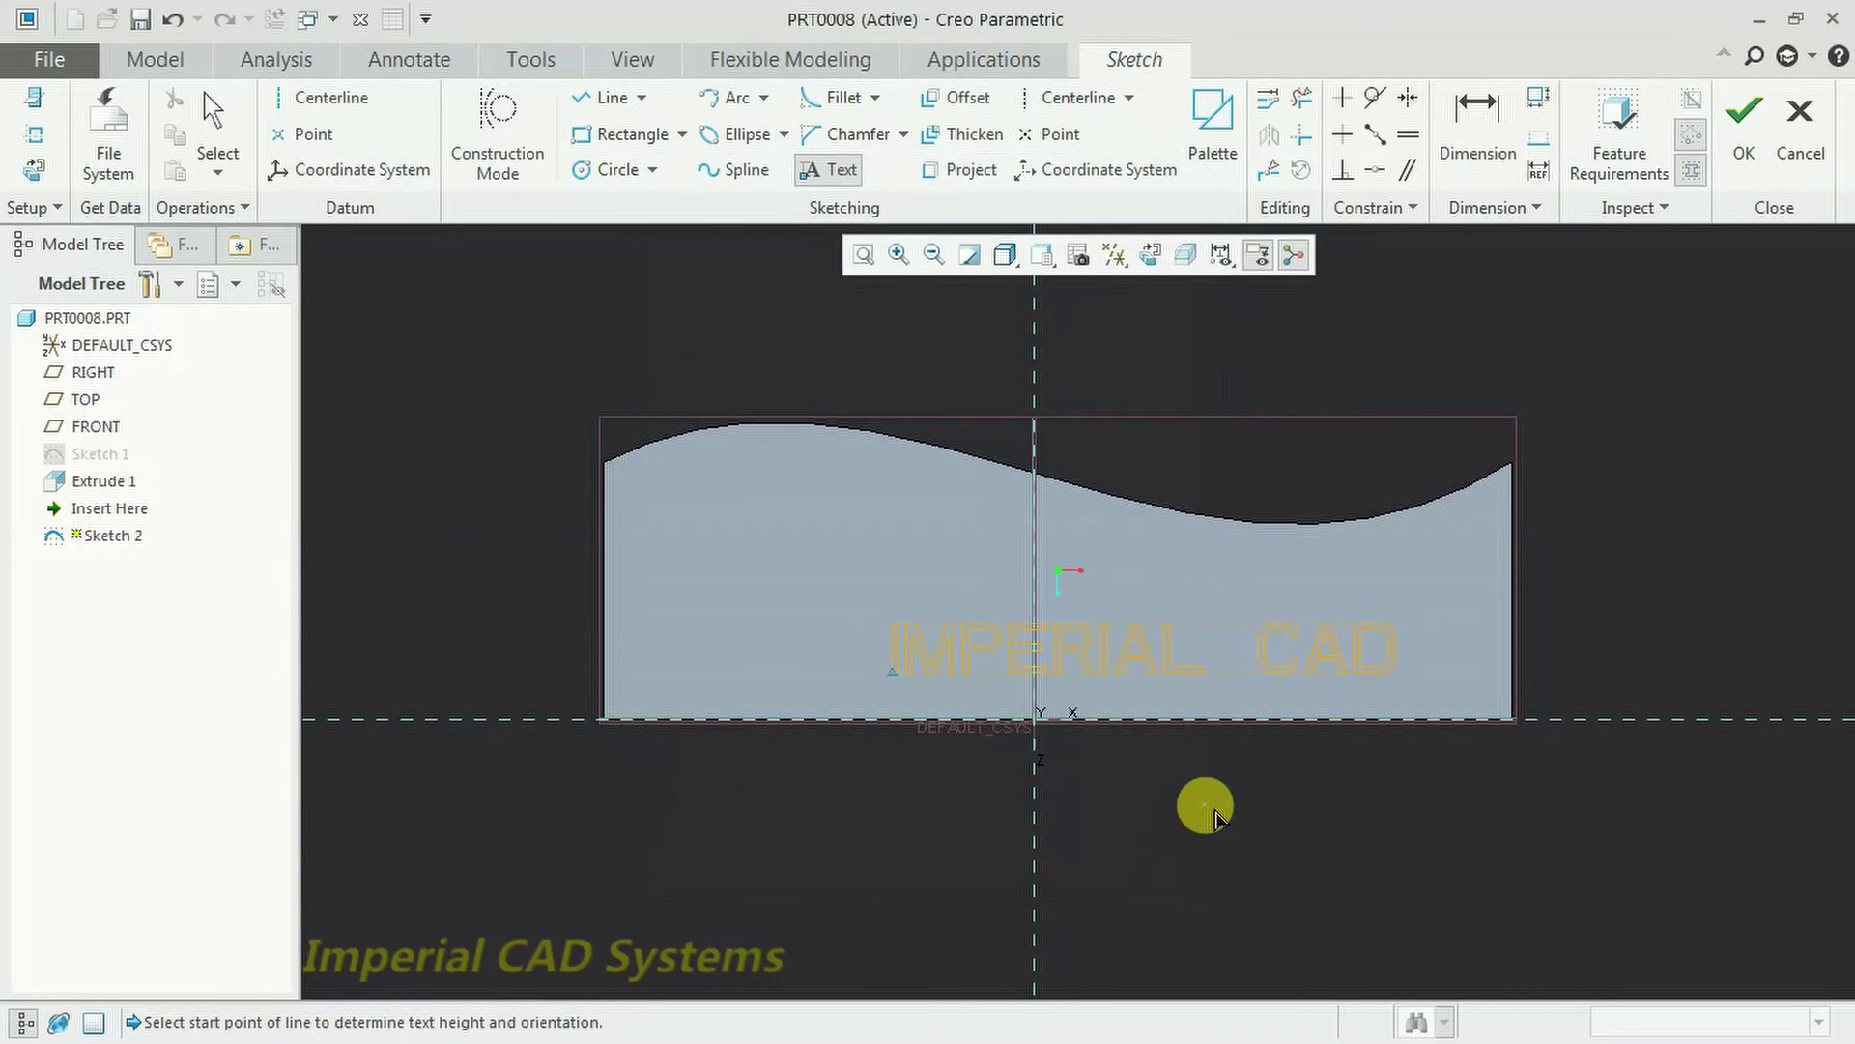
Finish placing the "IMPERIAL CAD" text and accept the sketch on the block's face.
scroll(1204, 798, down, 2)
middle_click(1204, 799)
scroll(1204, 799, up, 2)
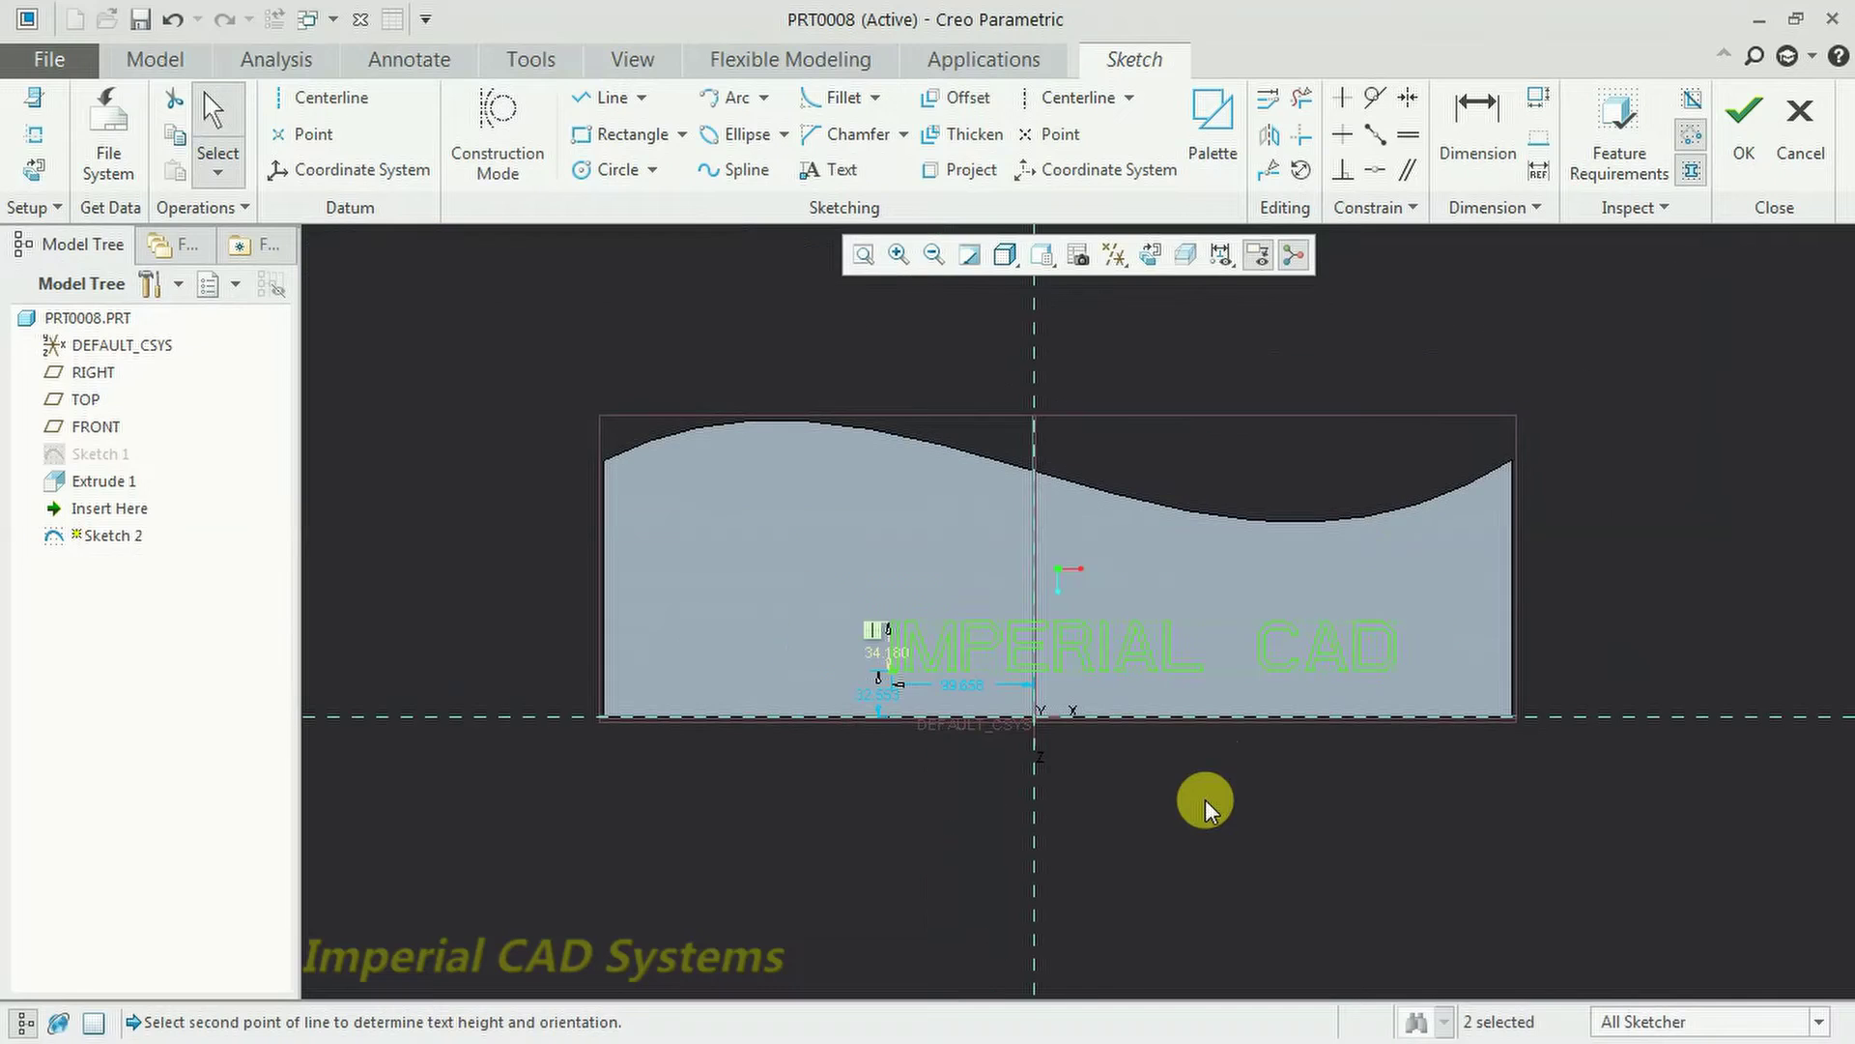
click(1744, 145)
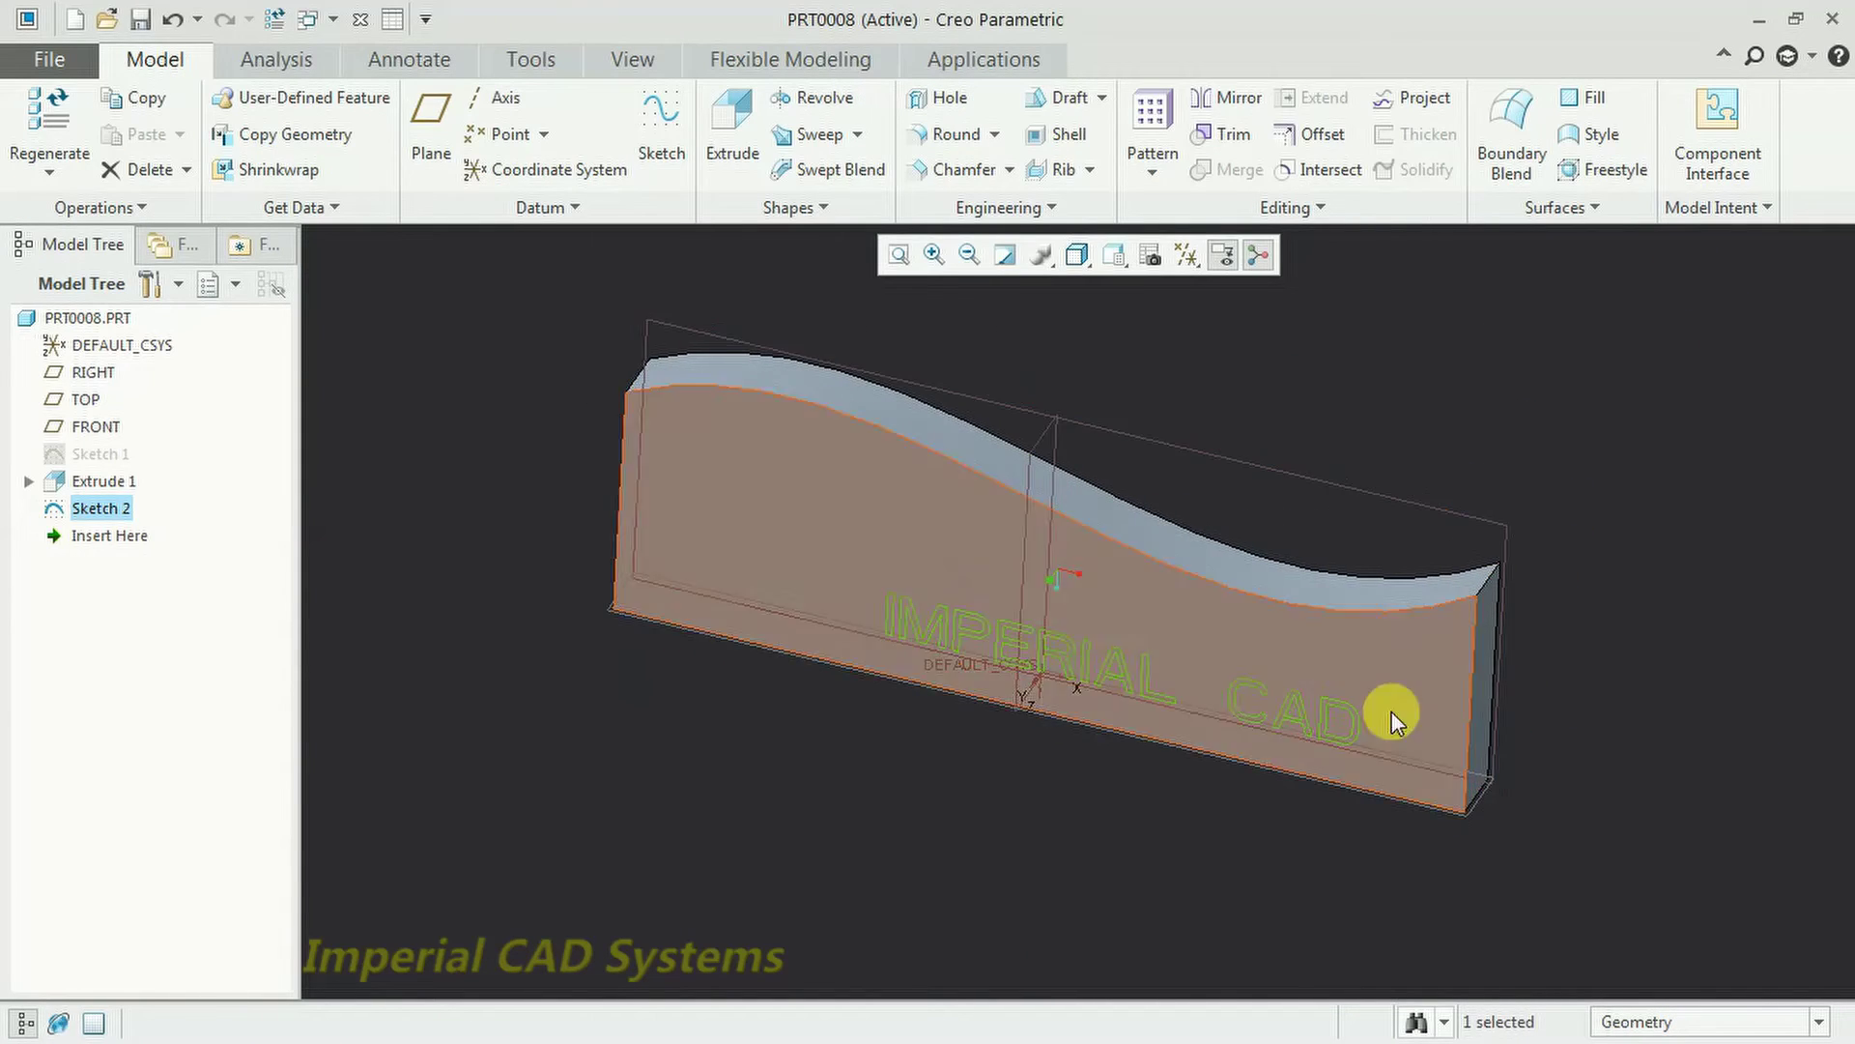
Extrude the "IMPERIAL CAD" text sketch into the block as a cut with a depth of 5.
click(727, 145)
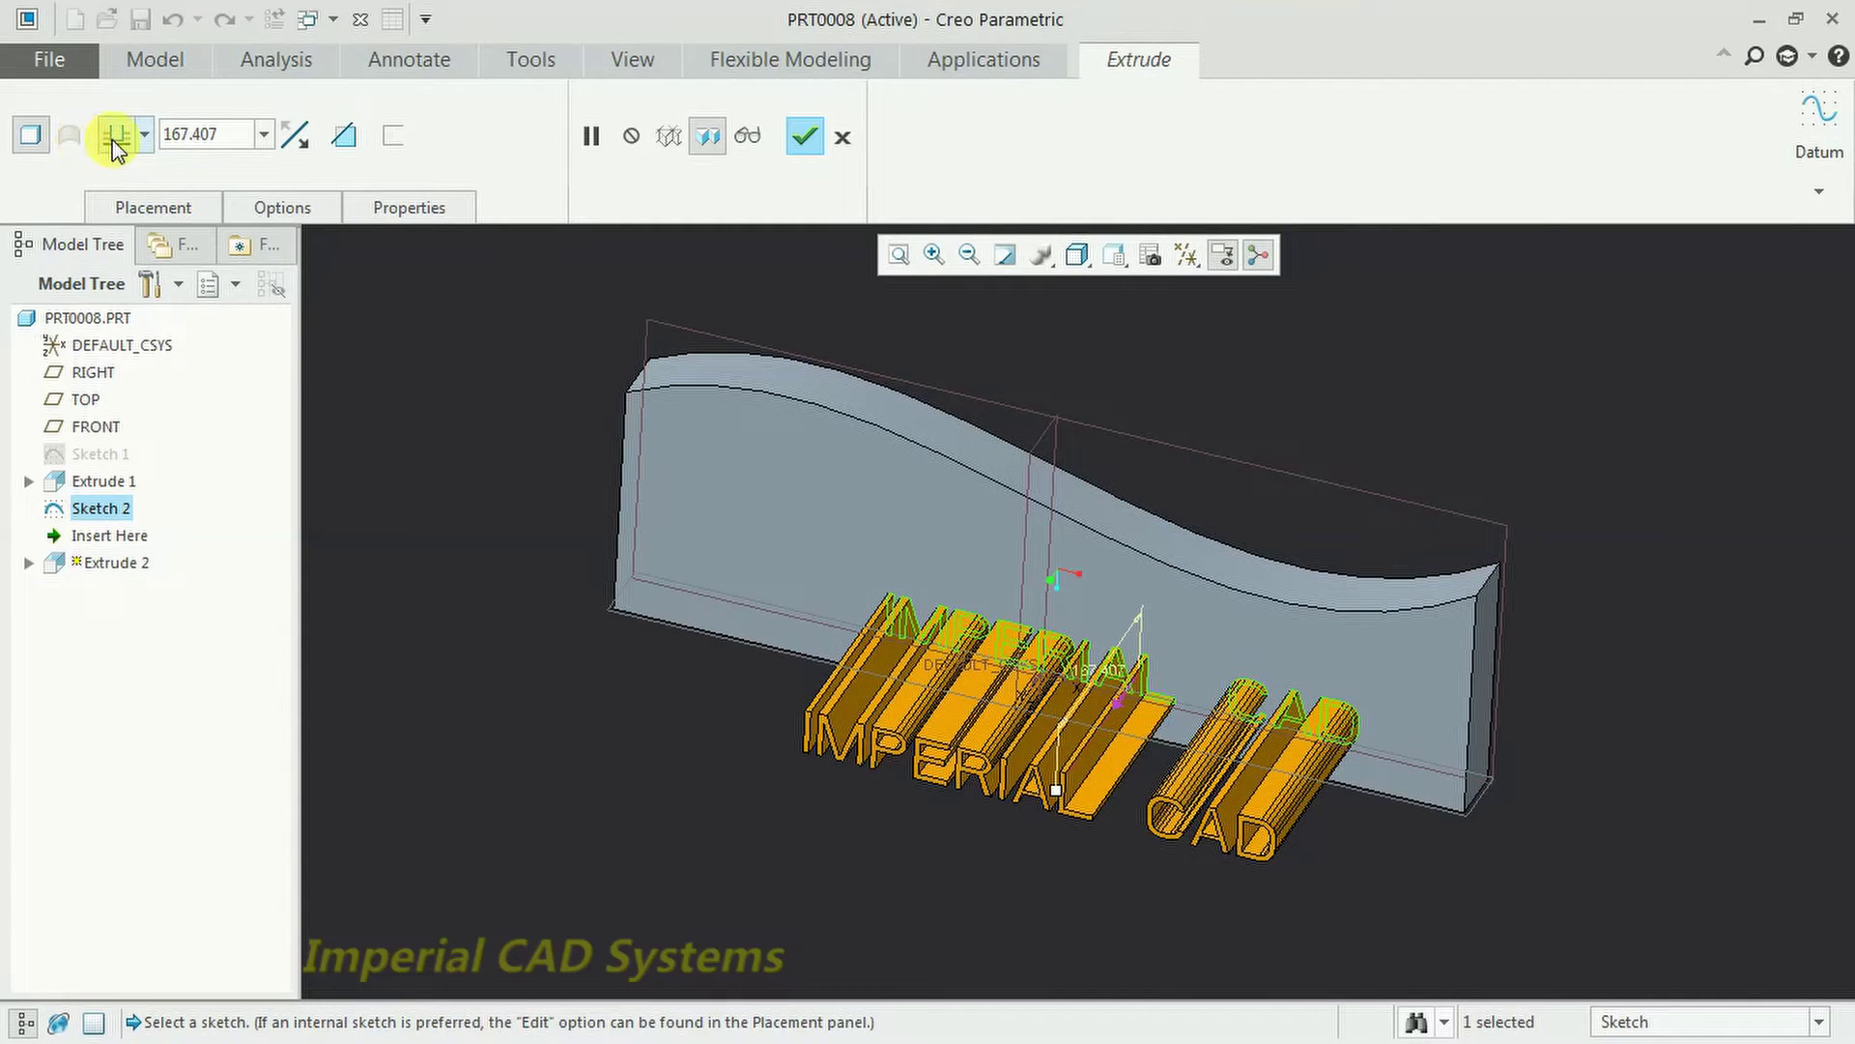
click(296, 138)
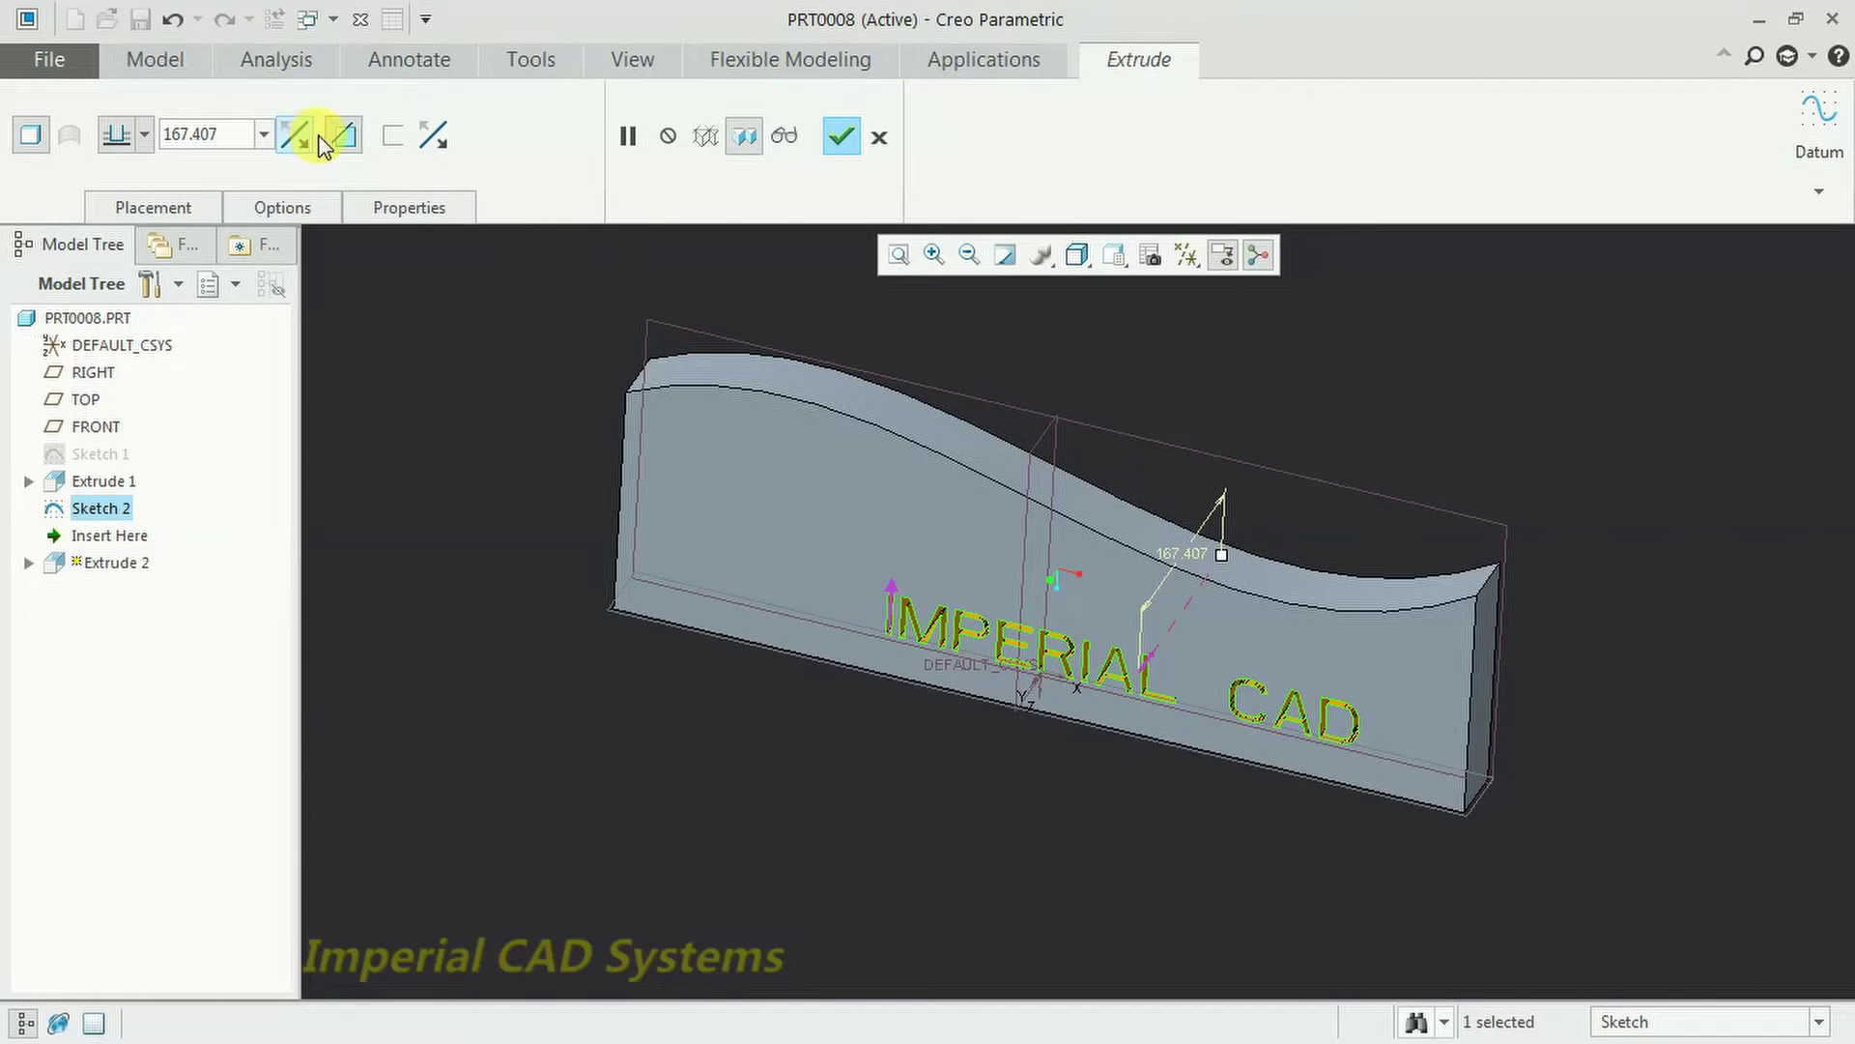
double_click(221, 135)
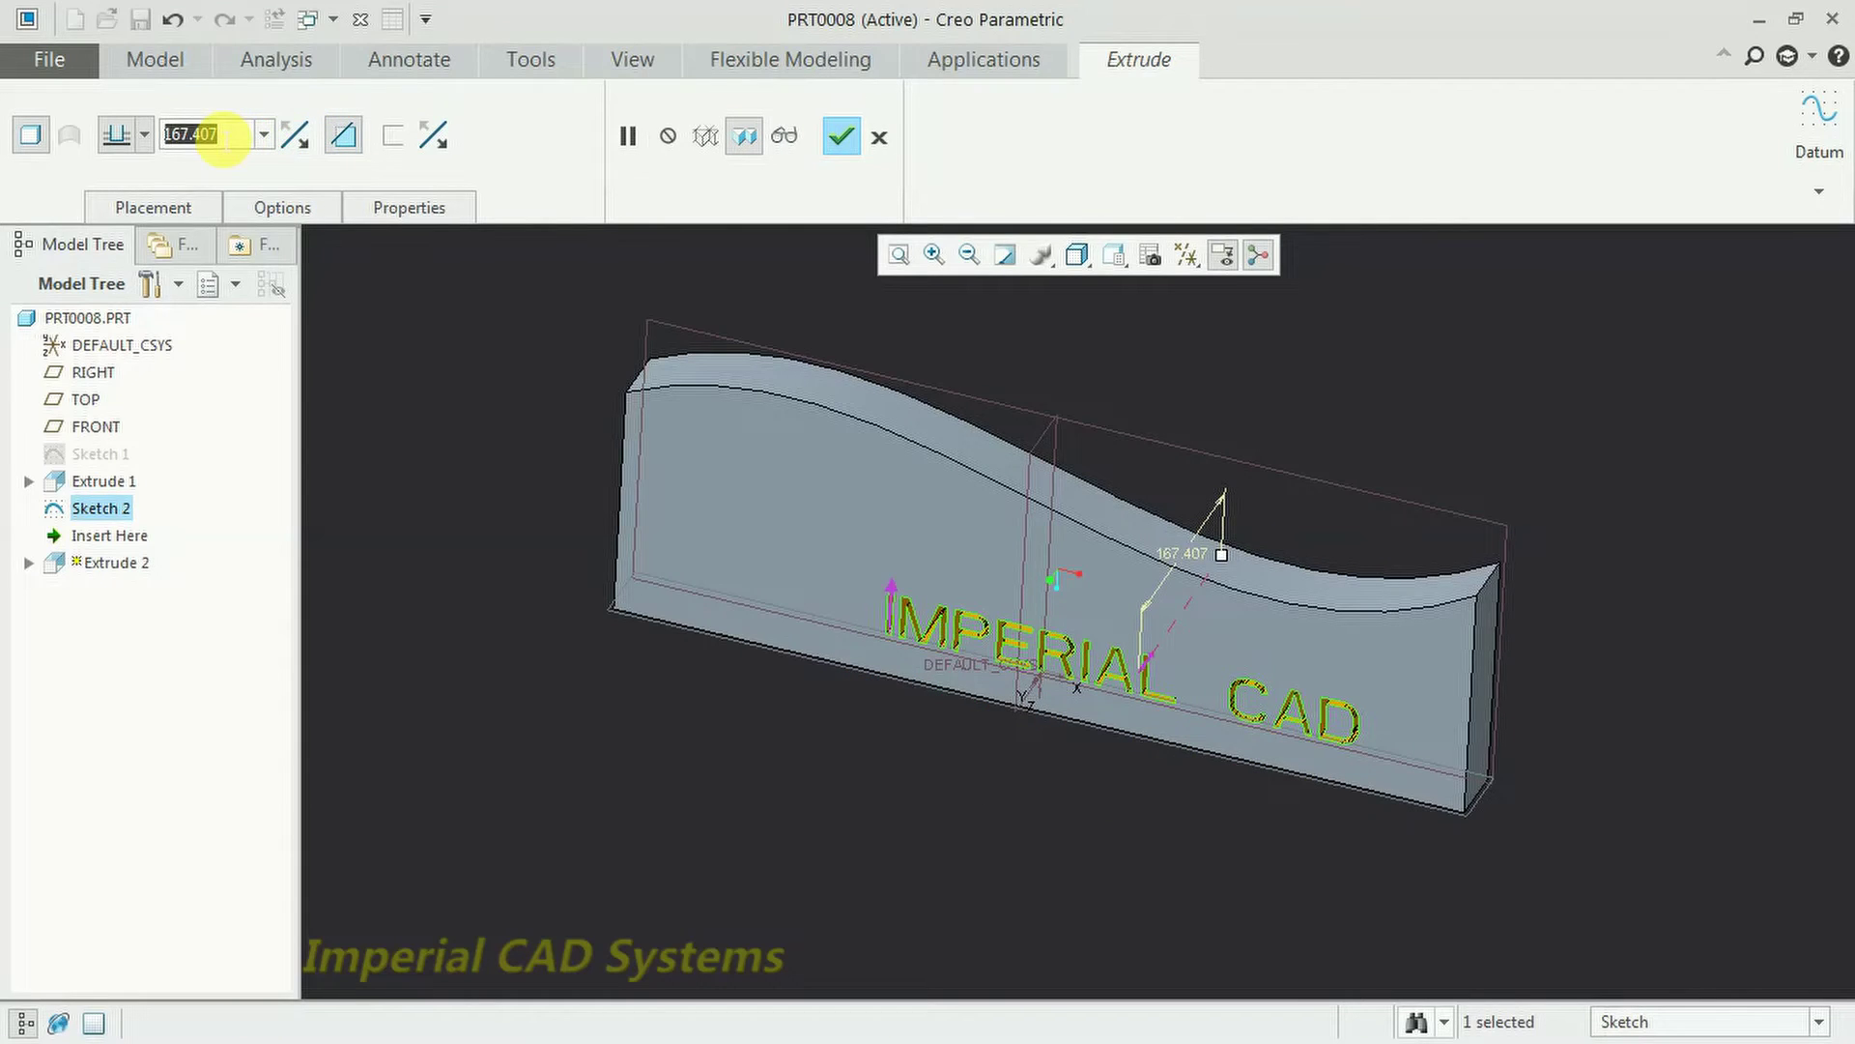
text(5)
key(Return)
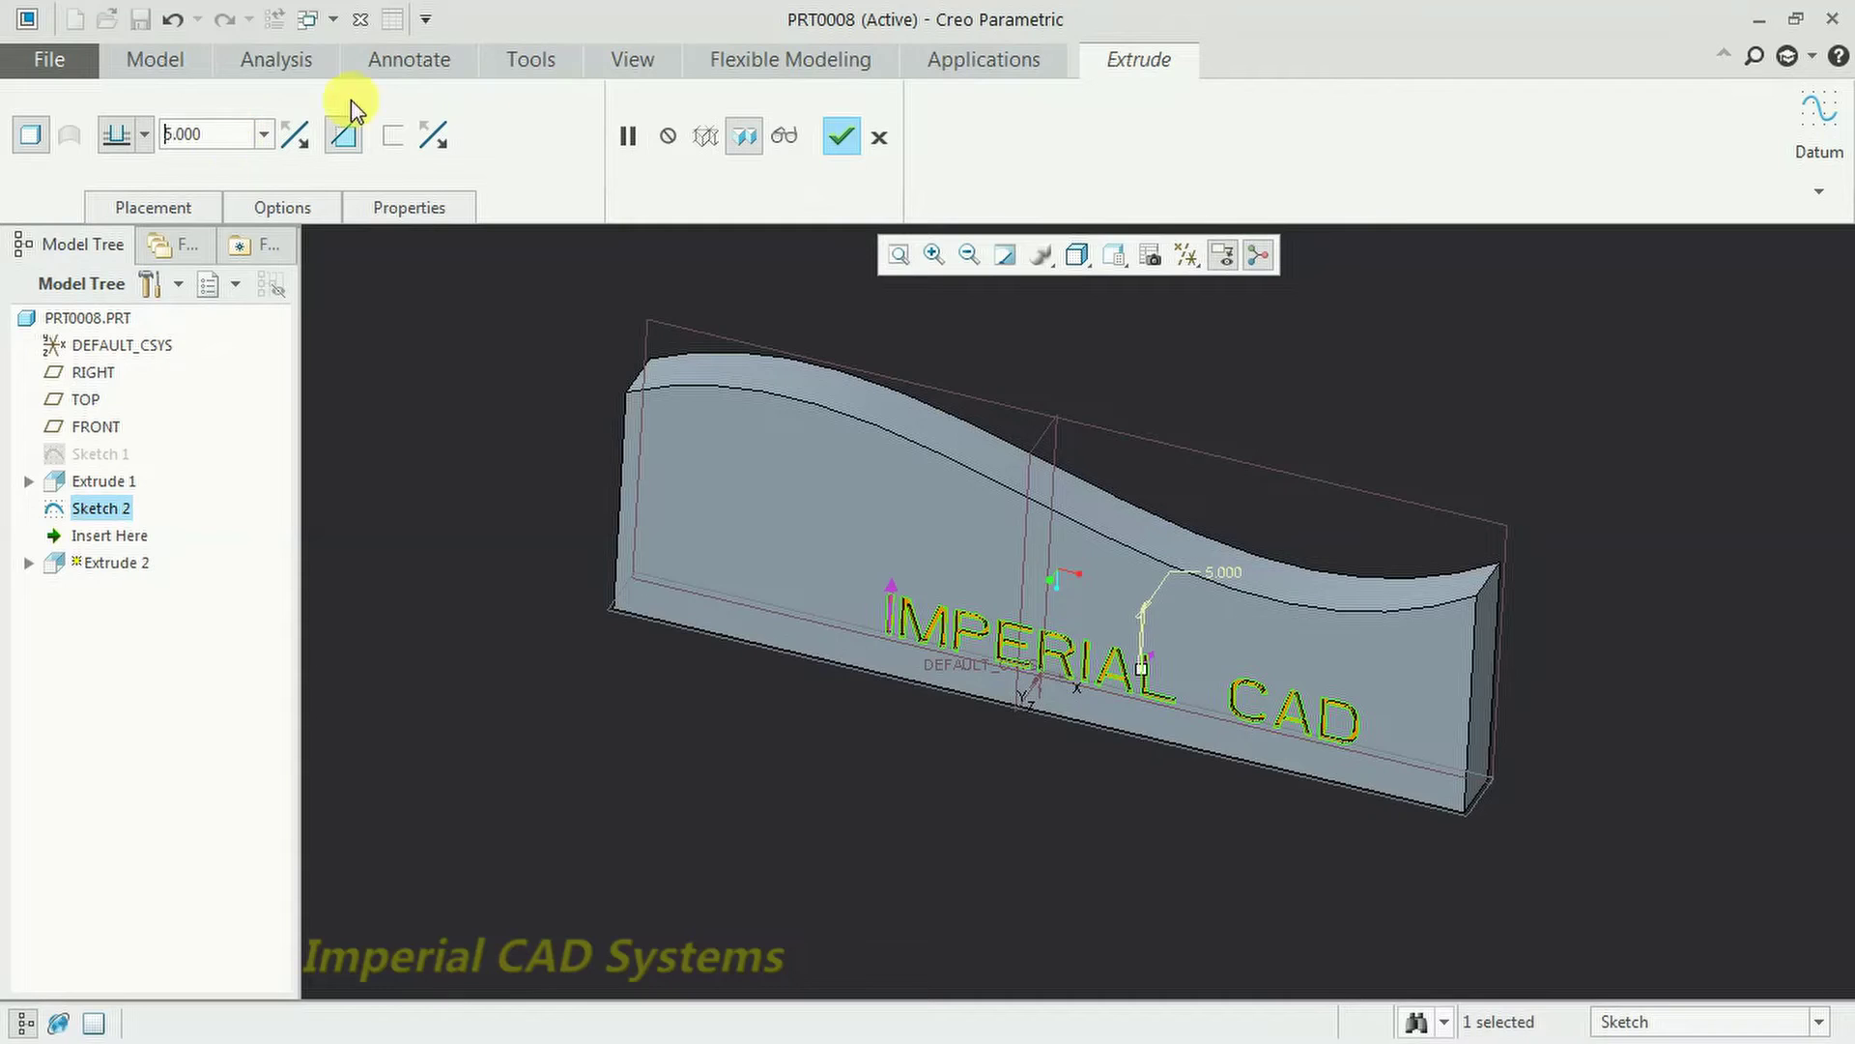
click(841, 136)
Start a new sketch on the block's large face that carries the engraved text.
middle_drag(870, 766, 1039, 584)
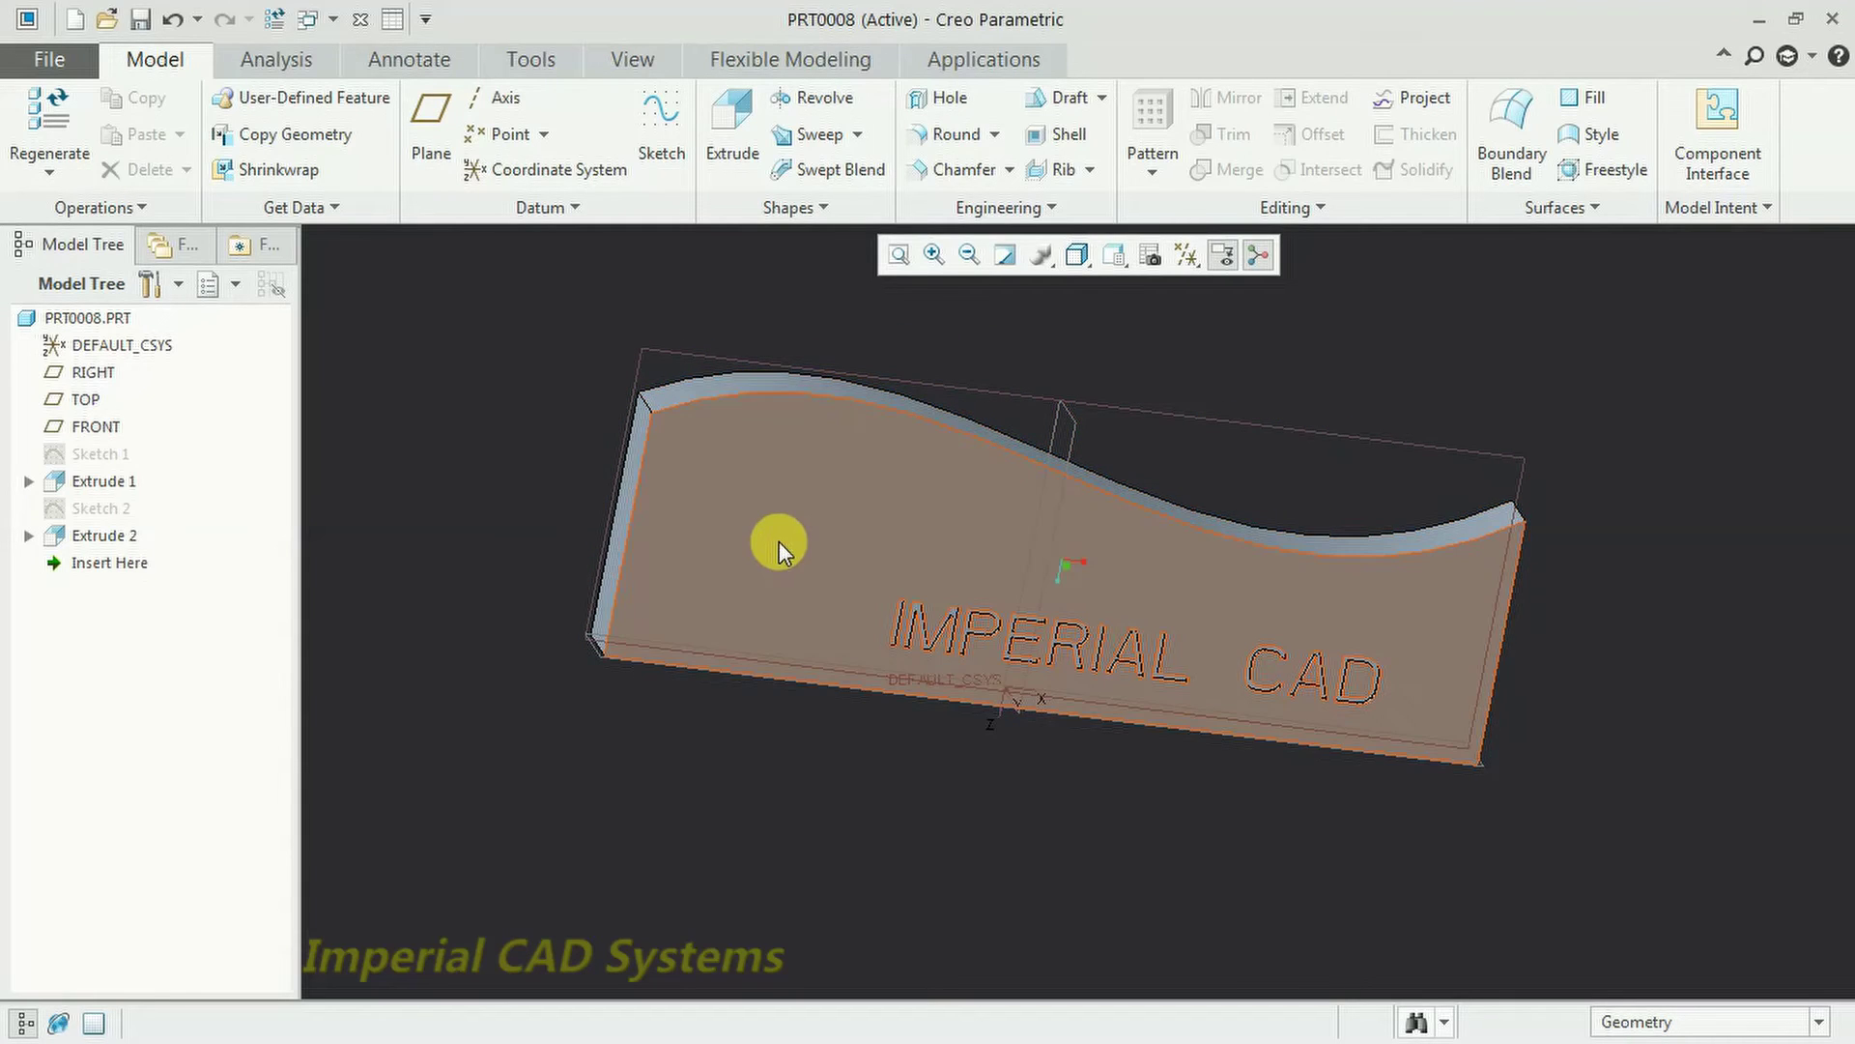
middle_drag(841, 734, 858, 750)
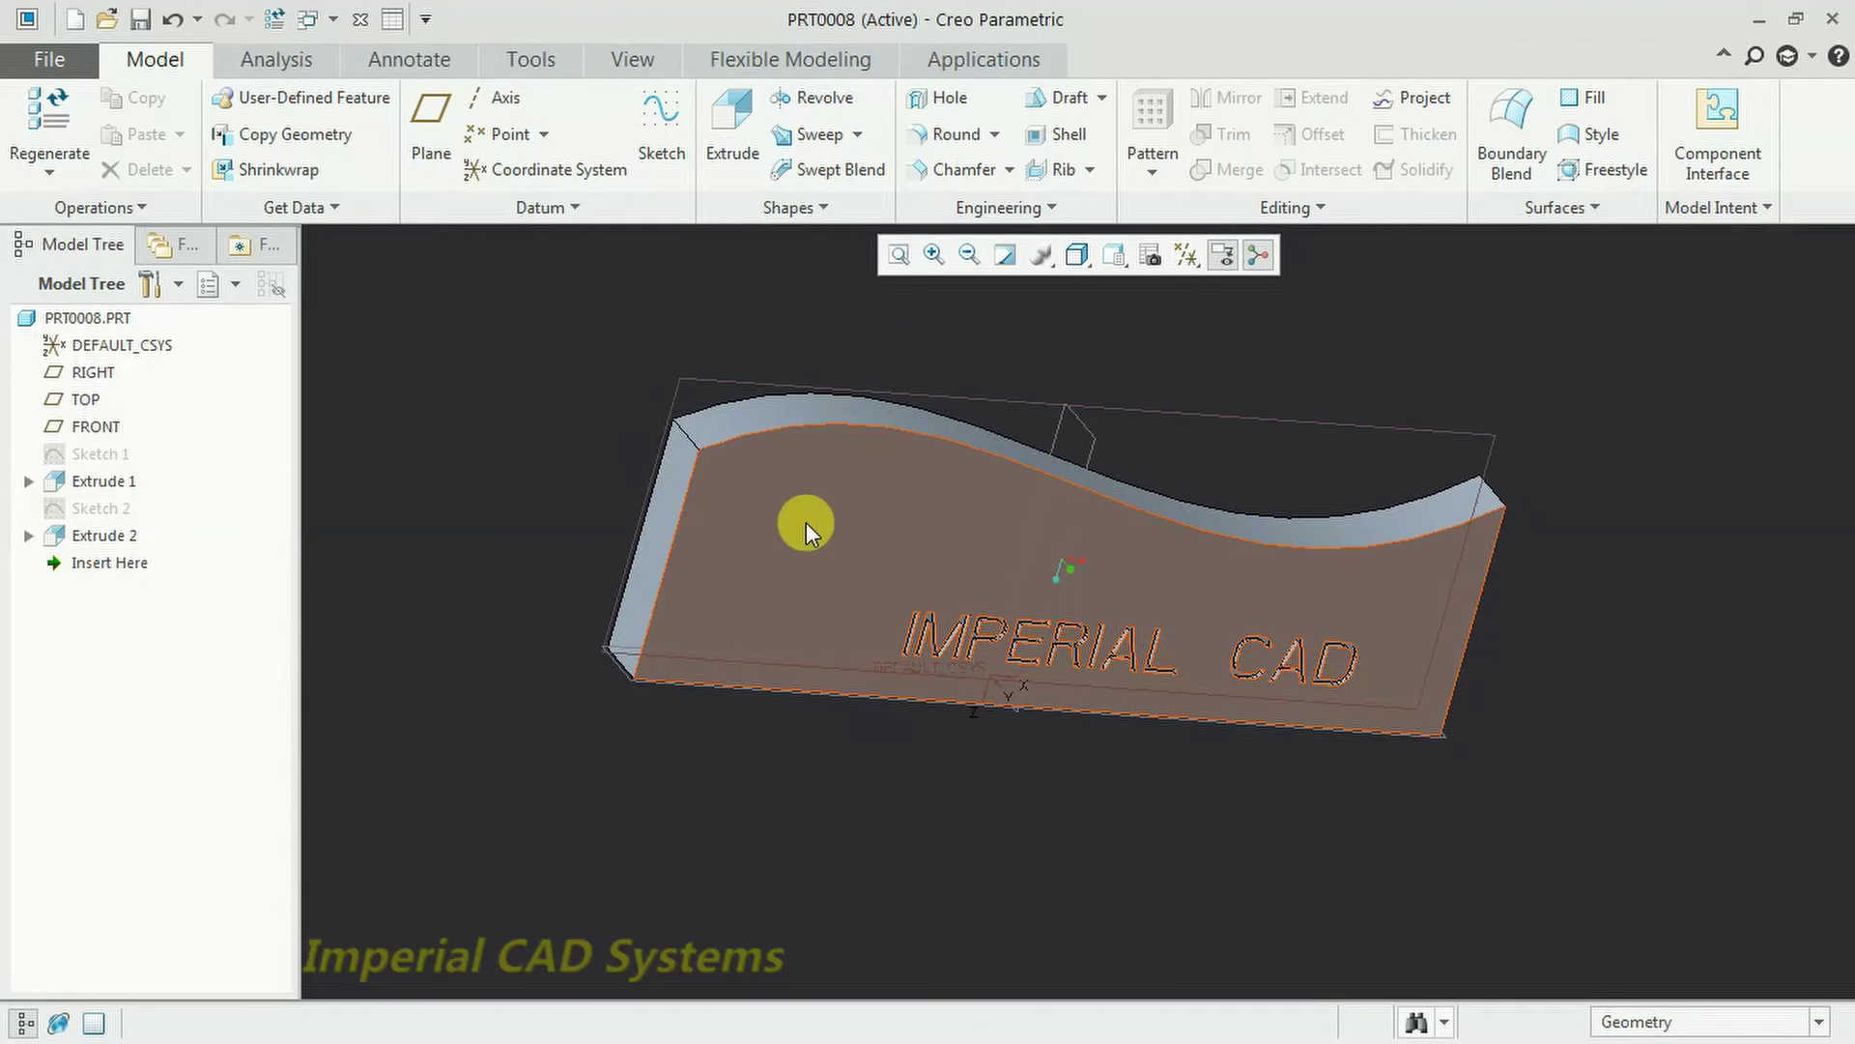
click(806, 518)
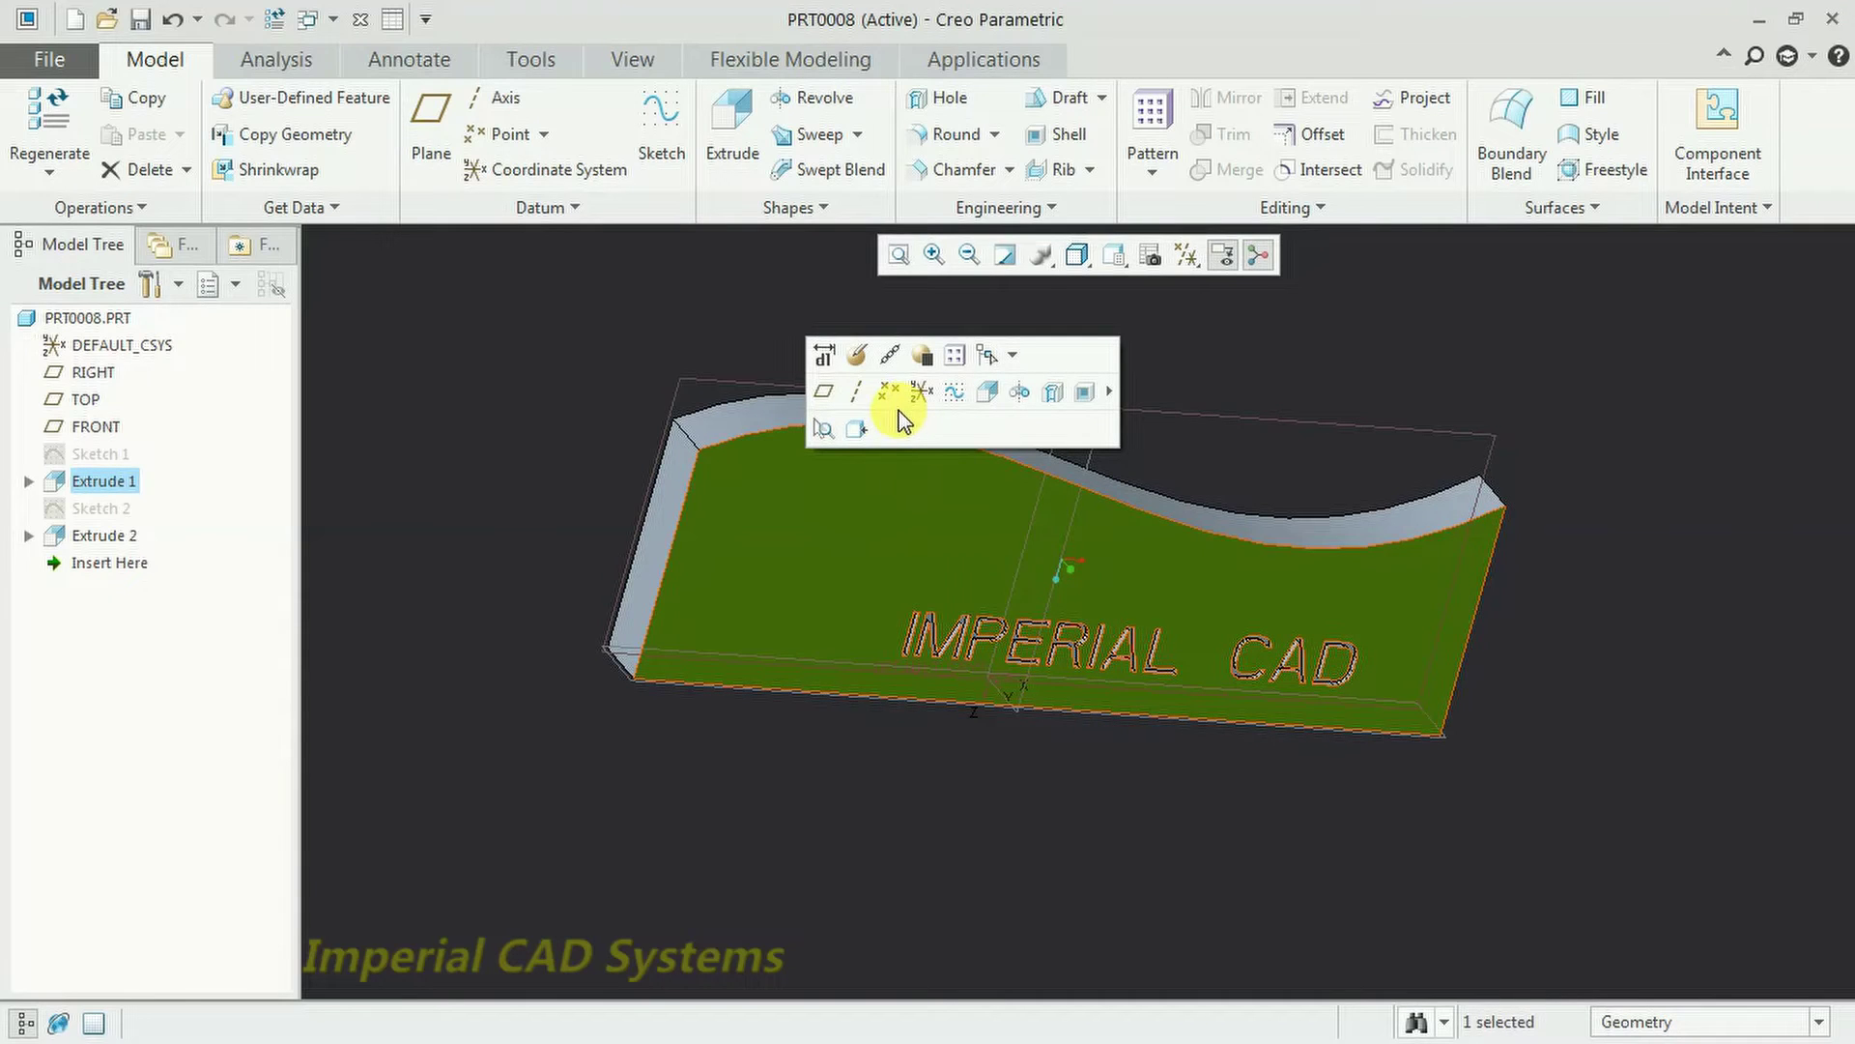
click(952, 394)
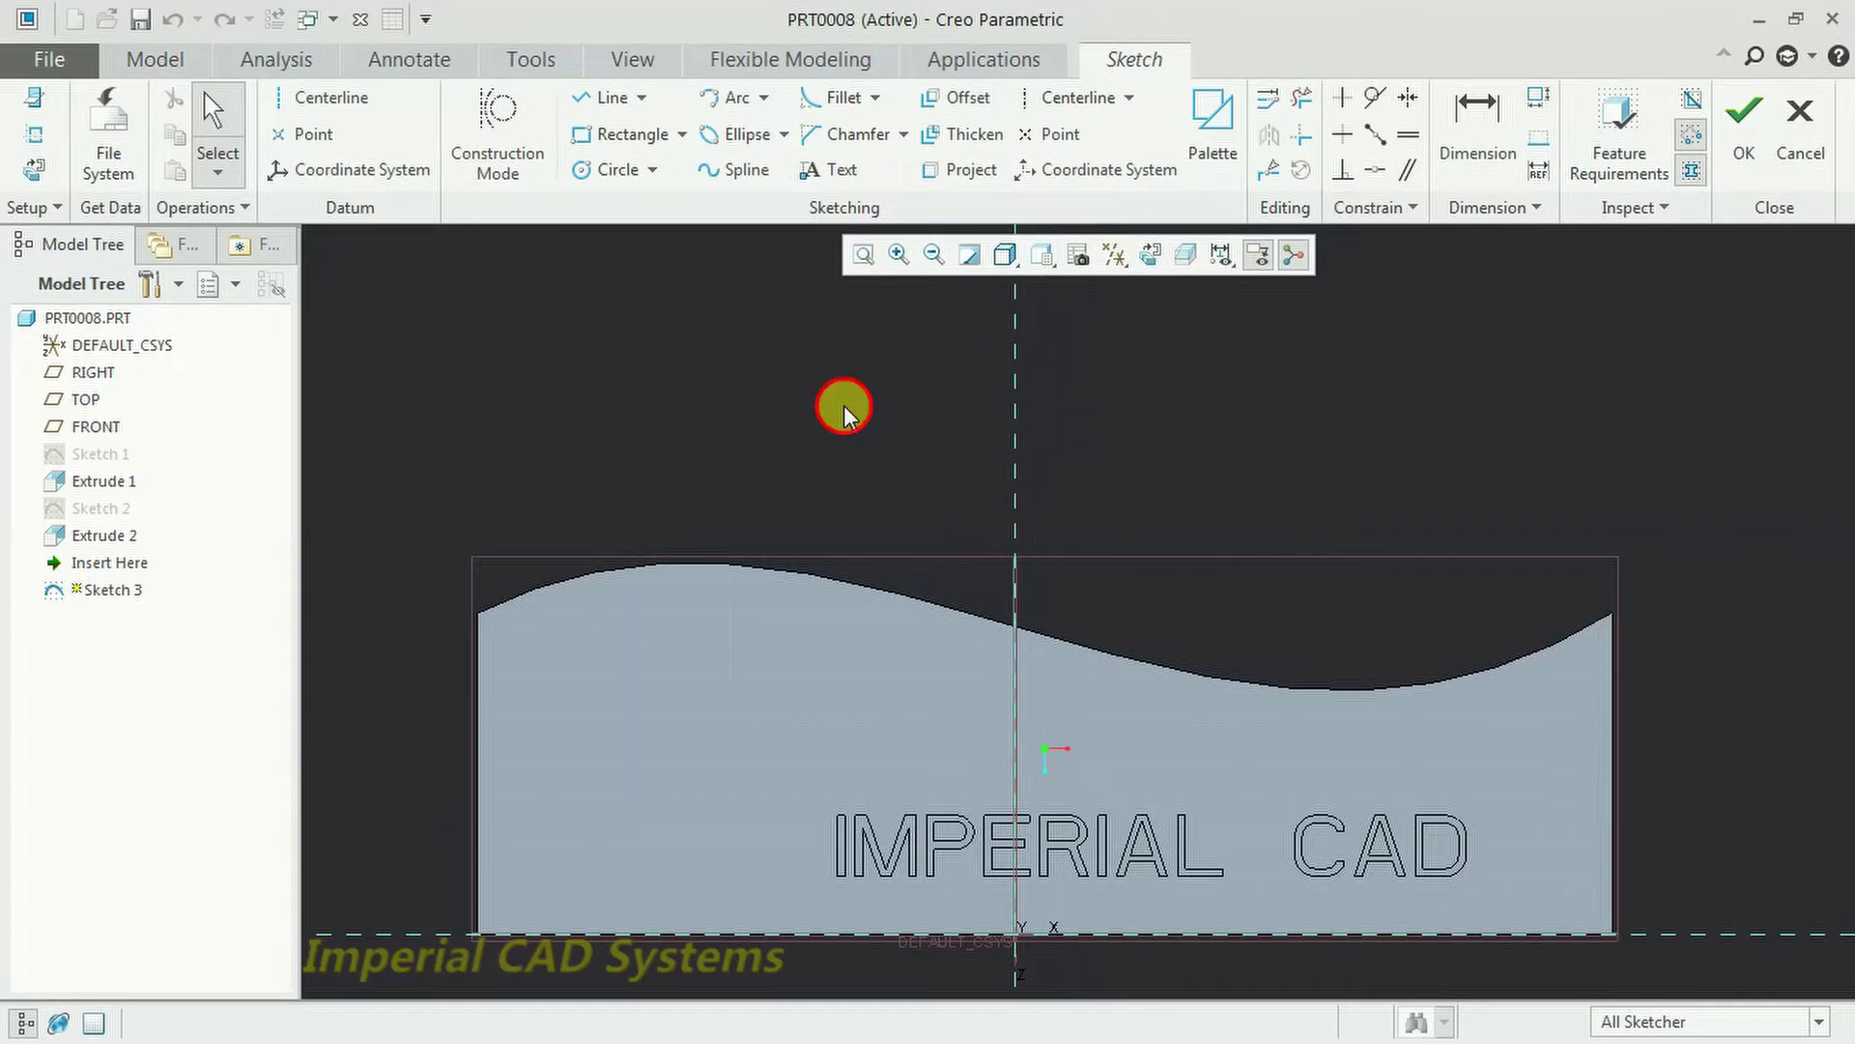
Add the font3d text "IMPERIAL CAD SYSTEMS" with a vertical height line of about 52.5 from the wavy edge's left end.
click(833, 171)
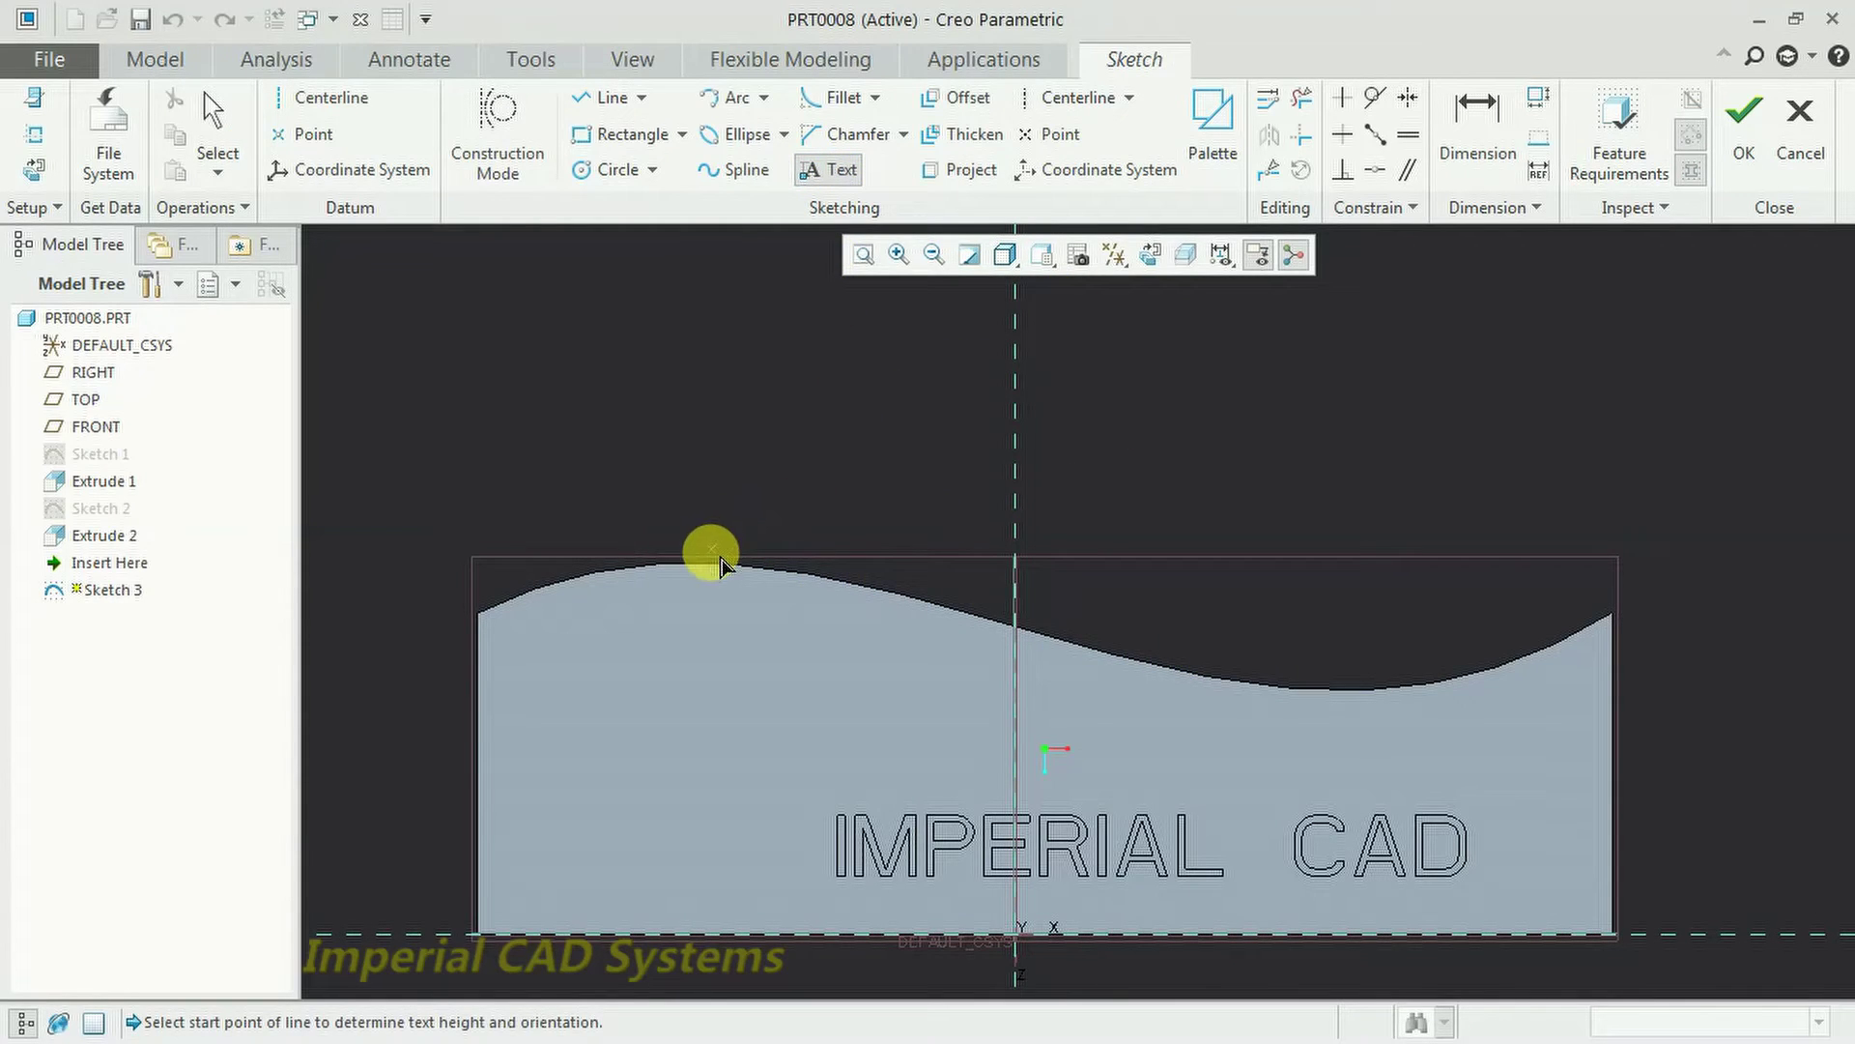
click(483, 618)
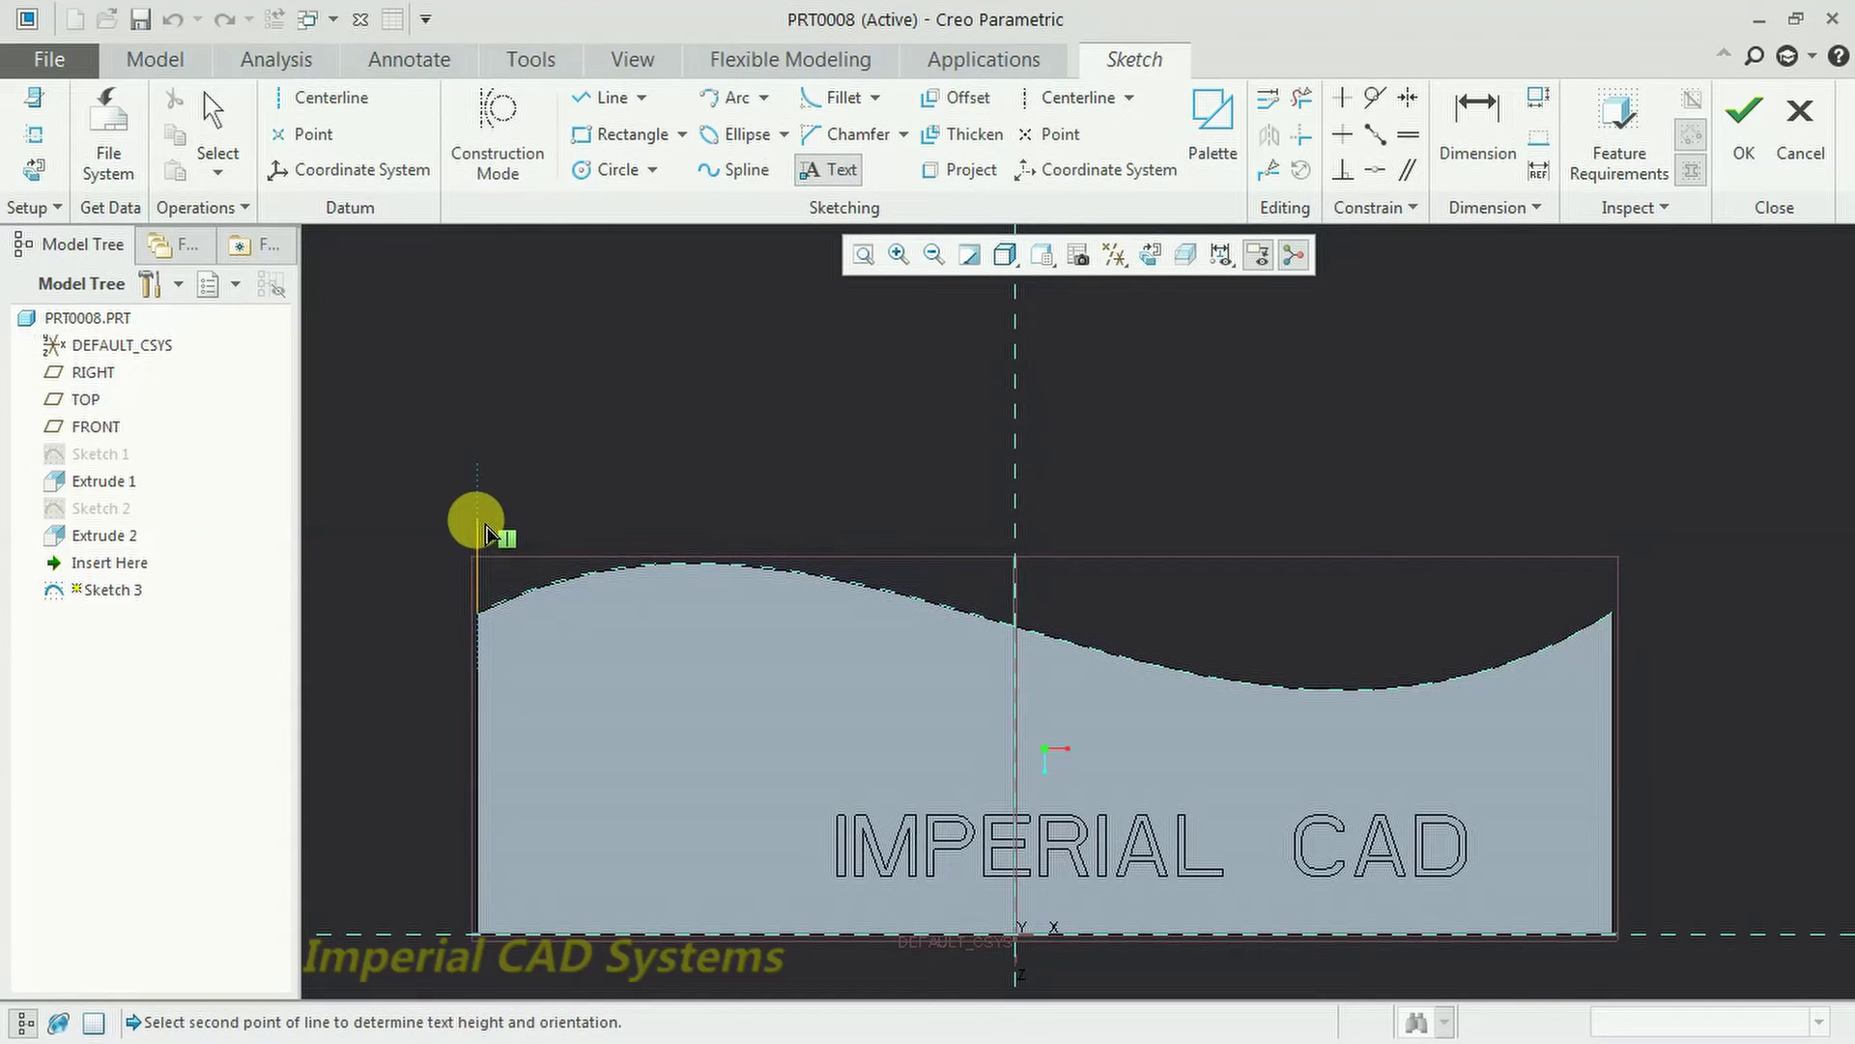
click(478, 522)
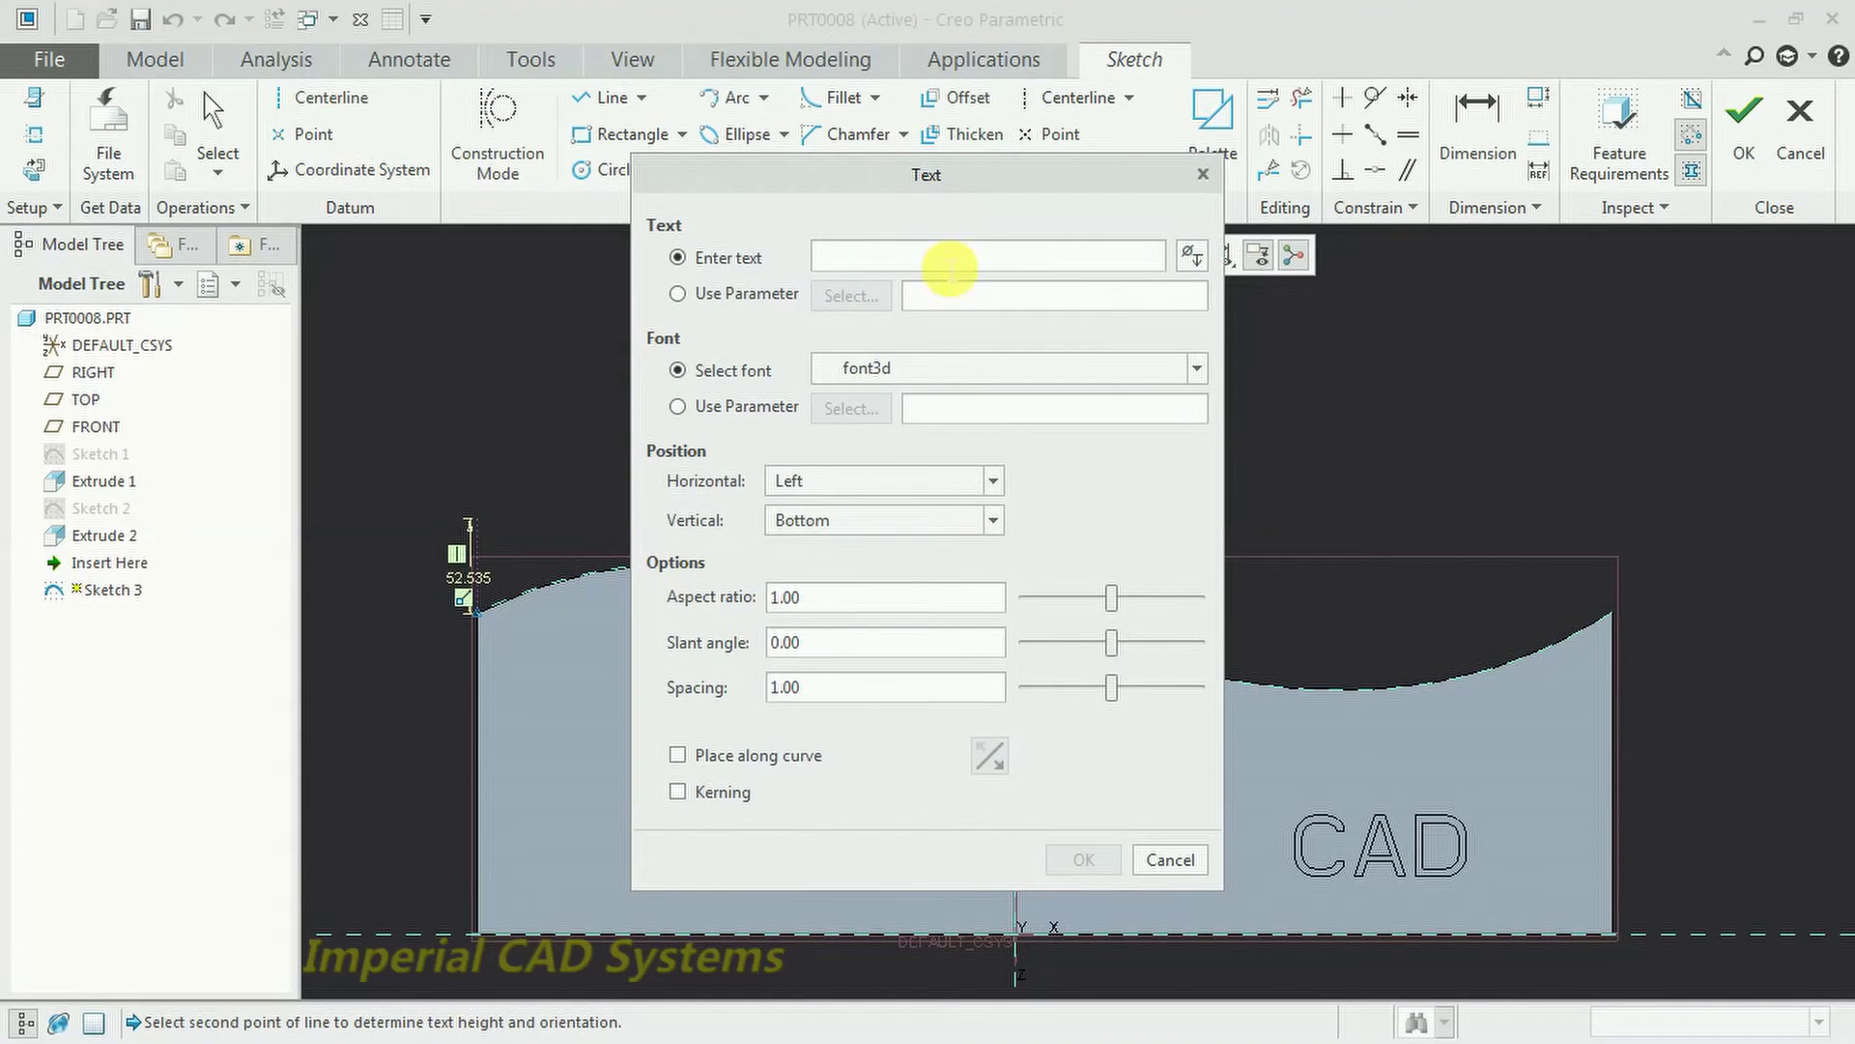
text(IMP)
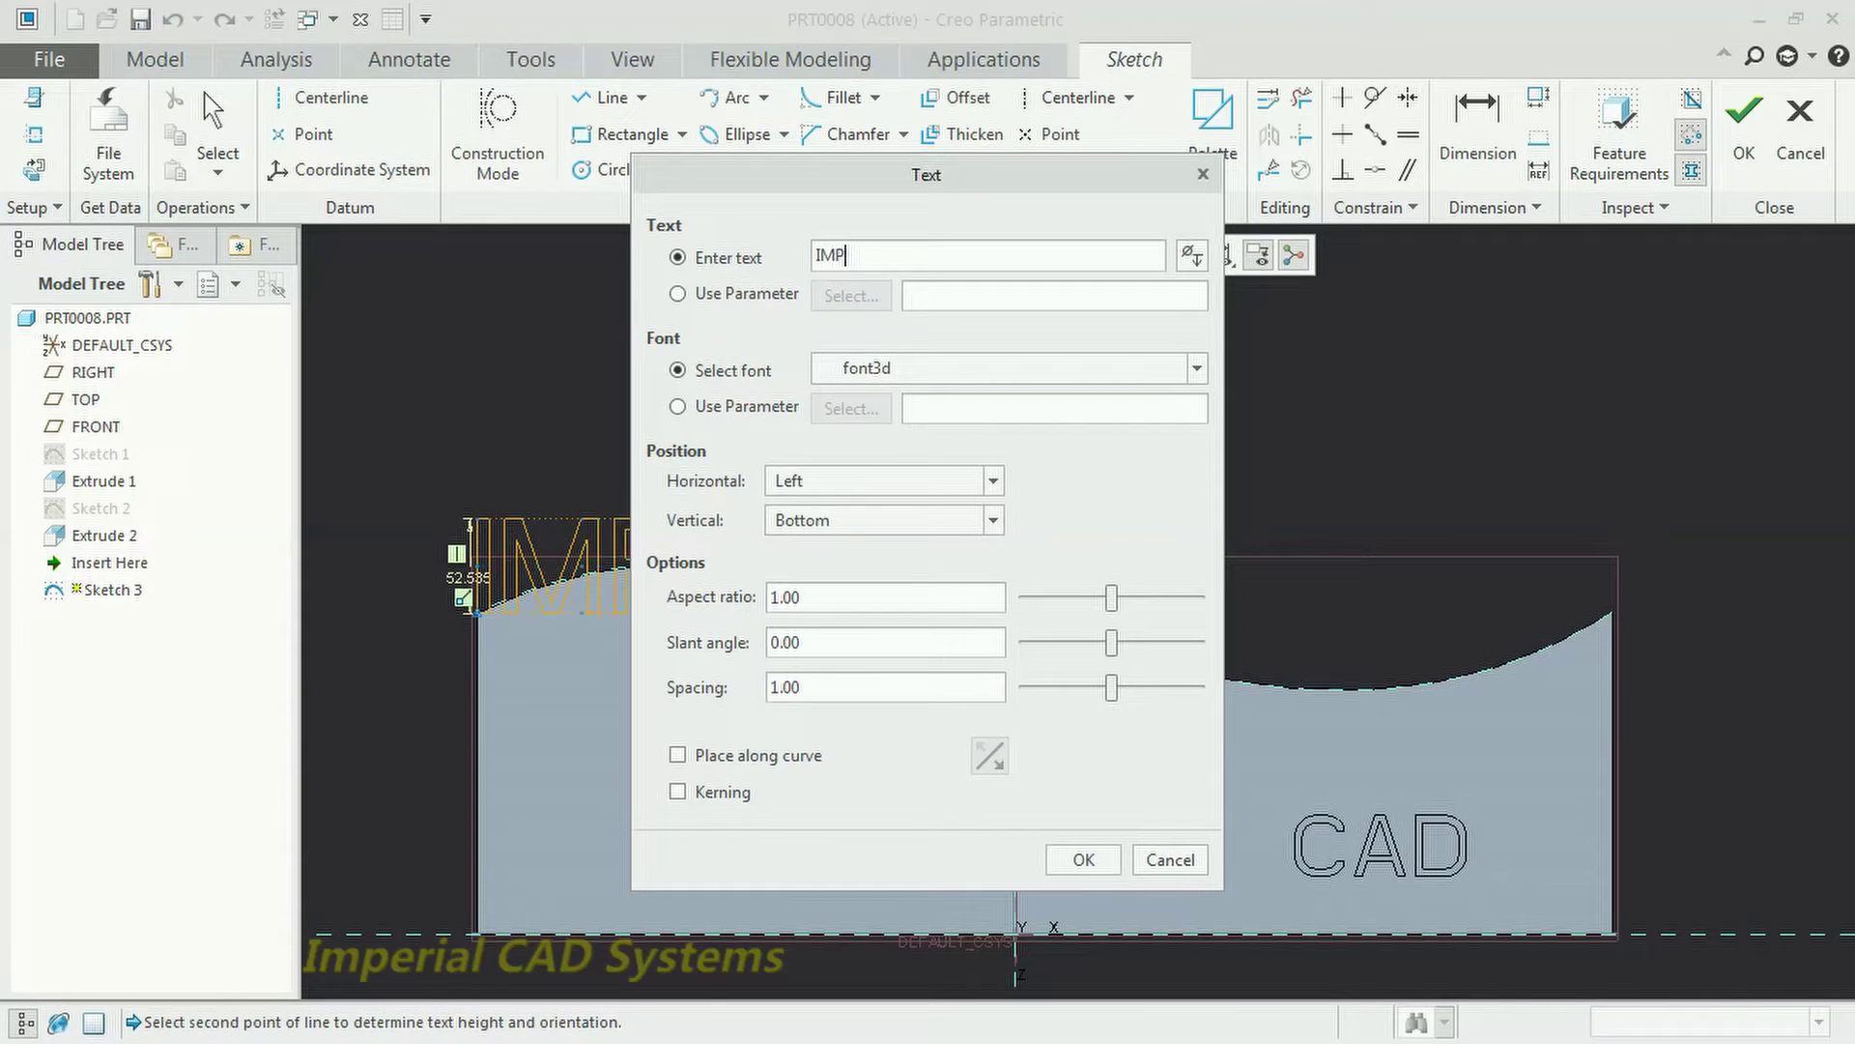
text(ERIAL CAD SYSTEMS)
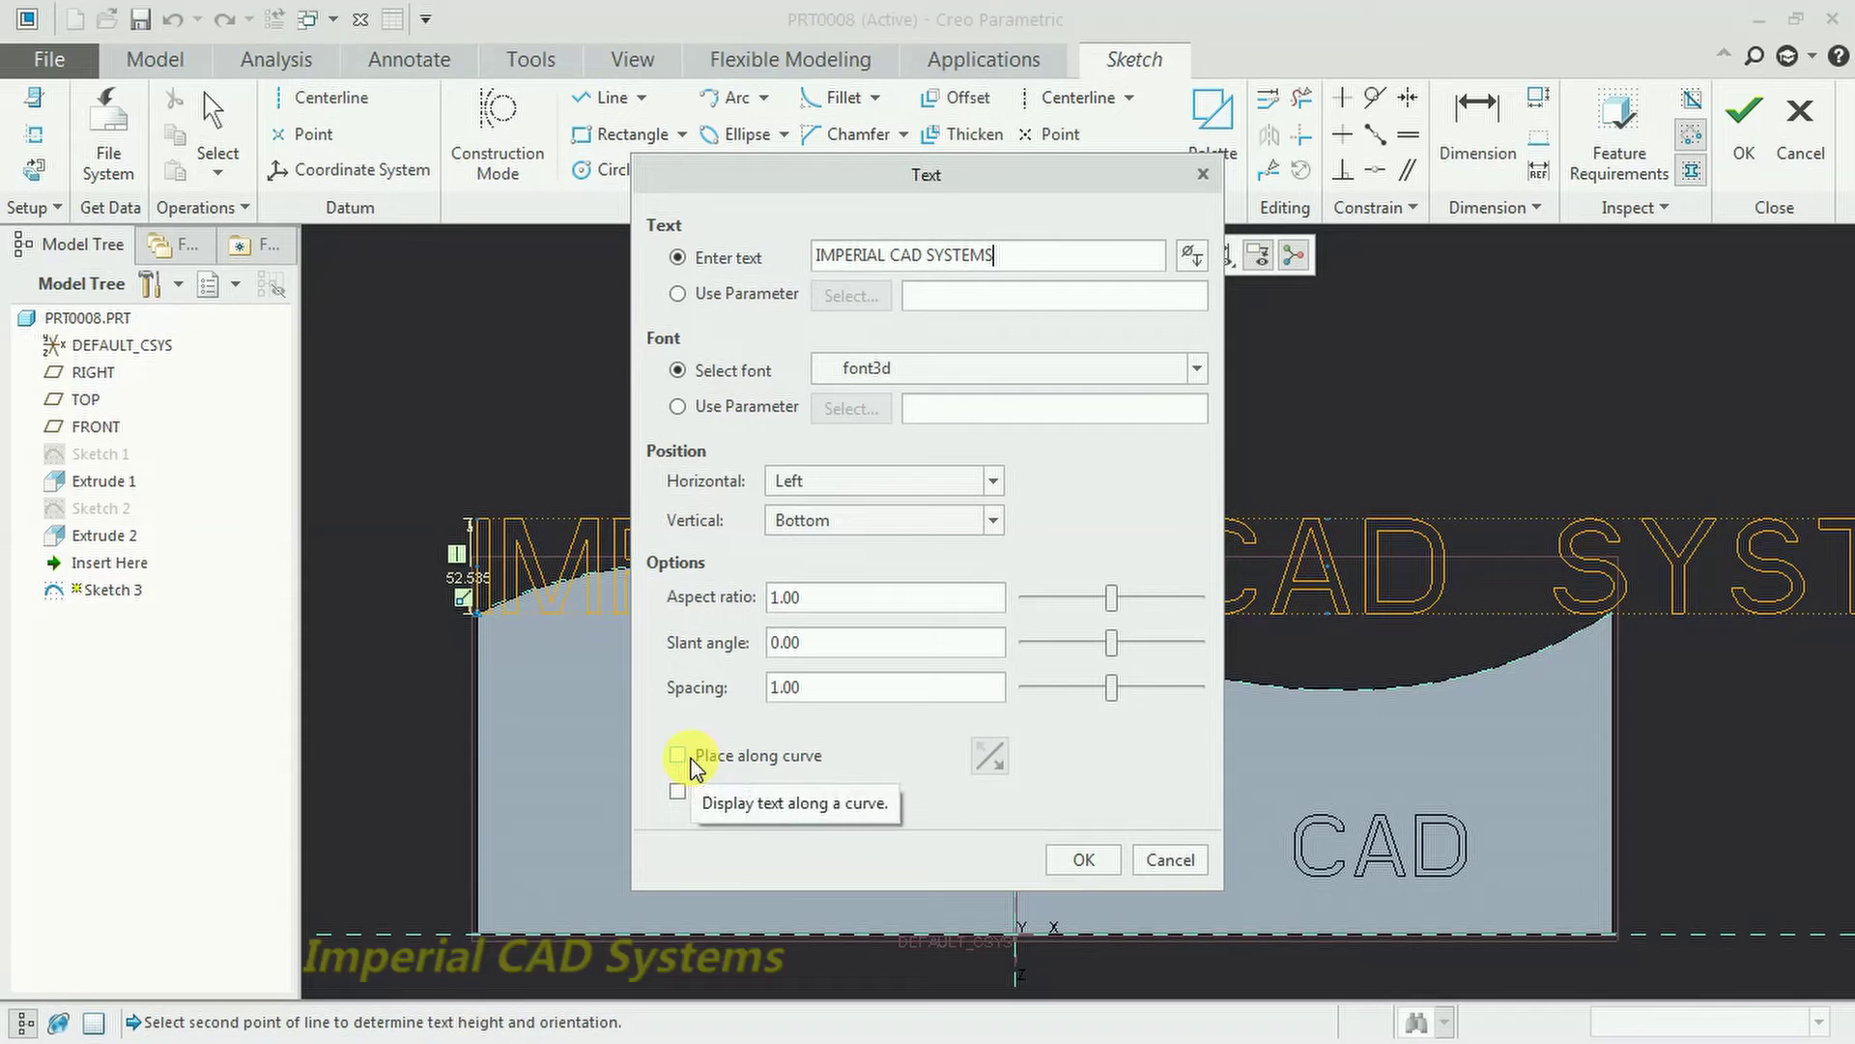
Place the "IMPERIAL CAD SYSTEMS" text along the block's wavy upper edge.
click(678, 757)
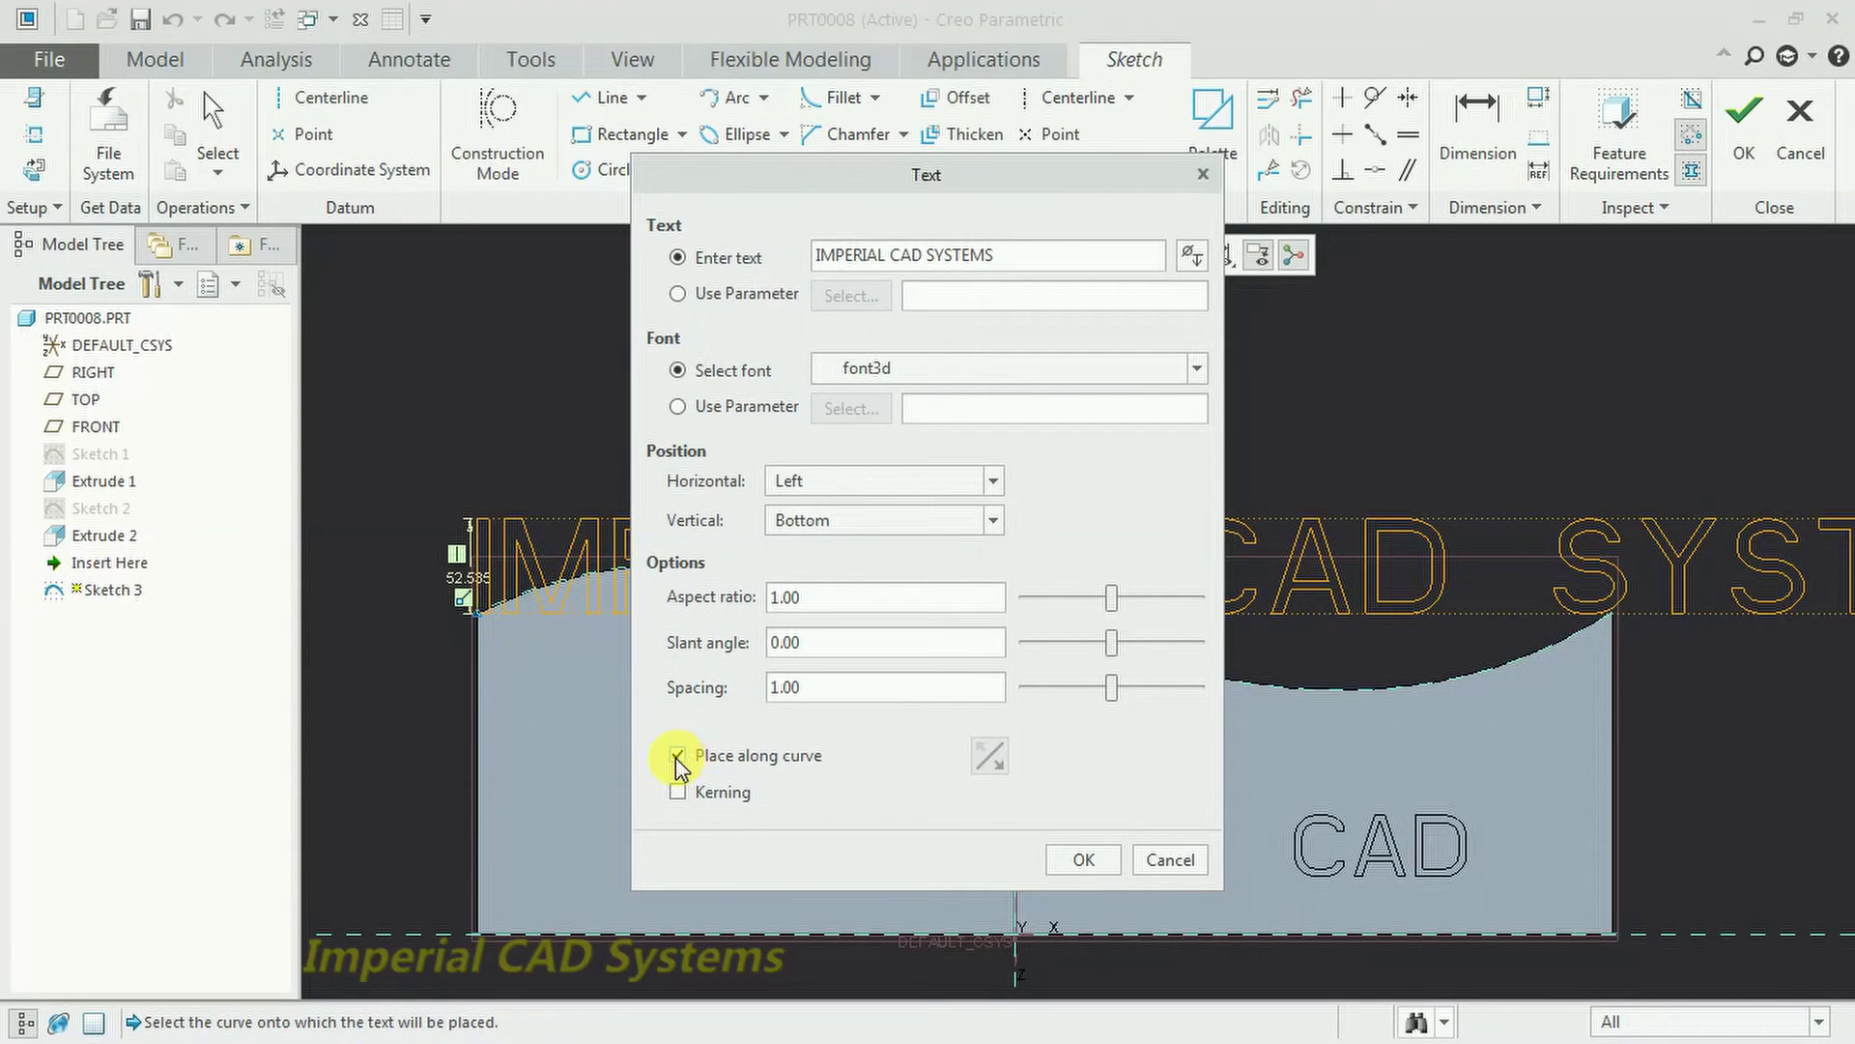
click(1369, 699)
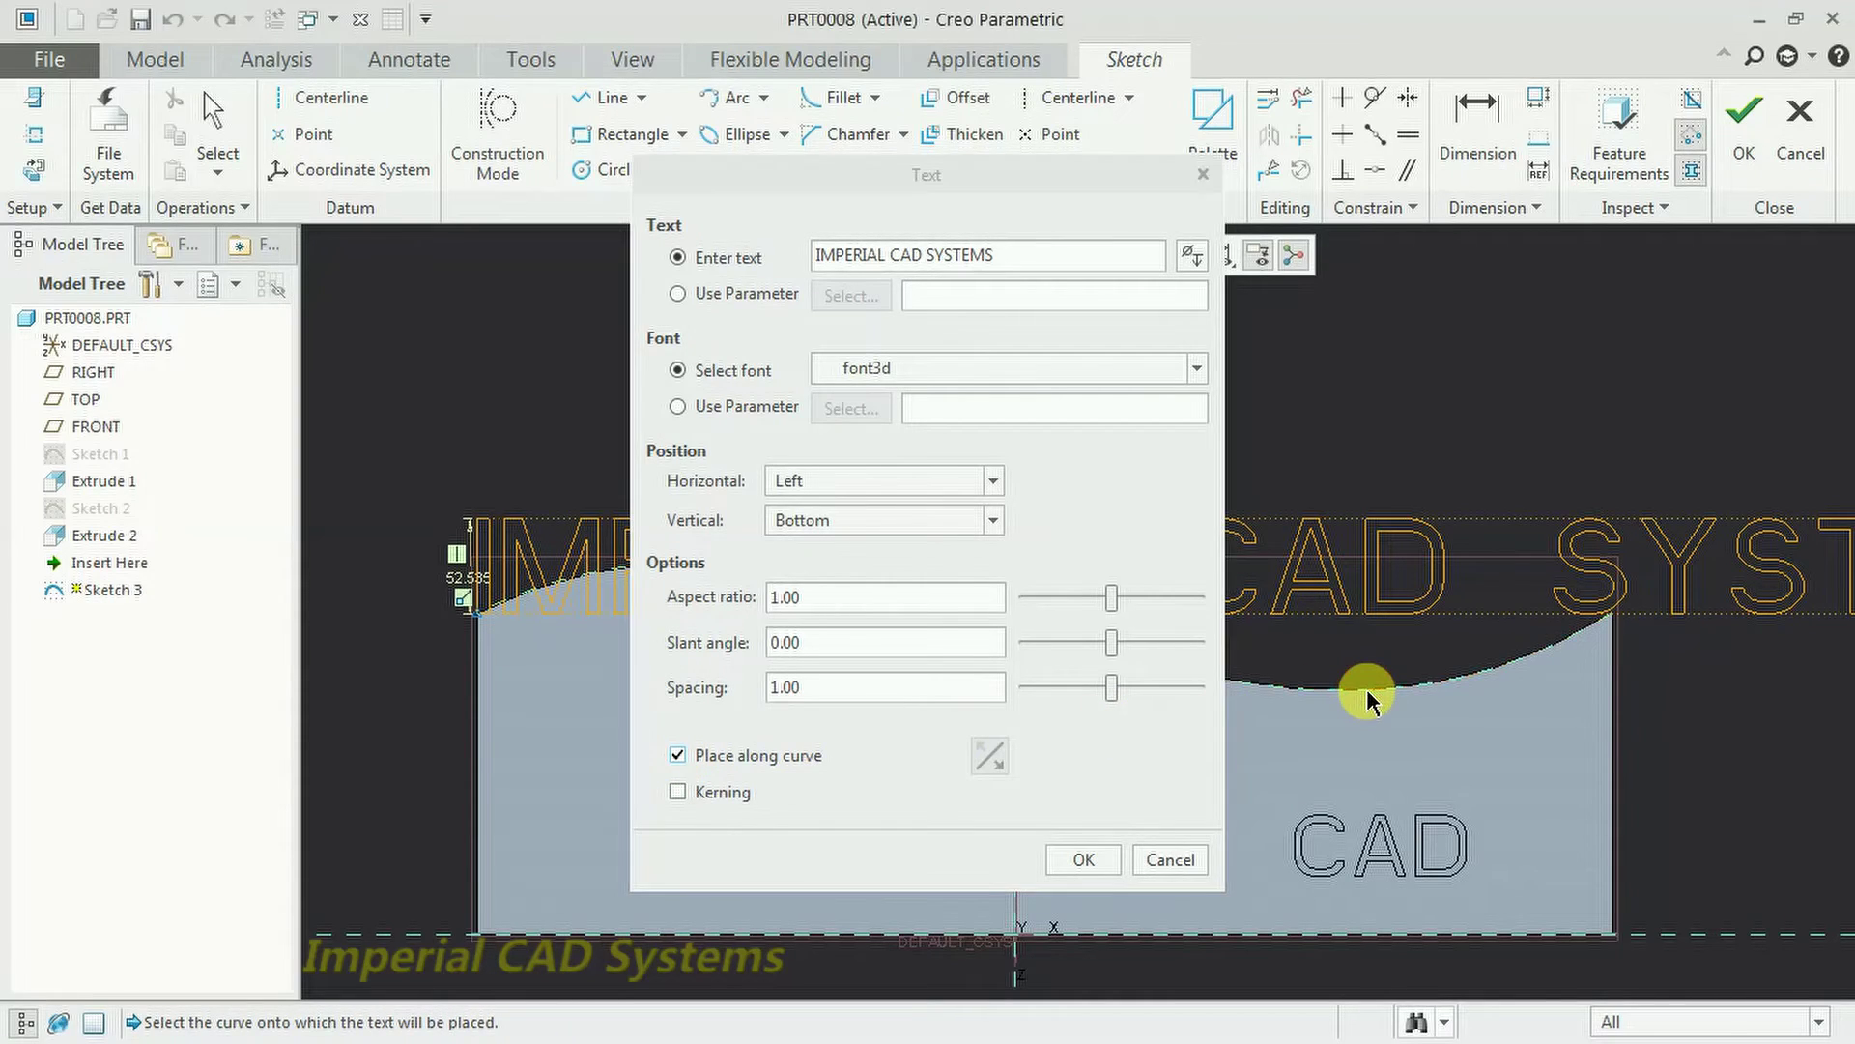
drag(1008, 191, 856, 688)
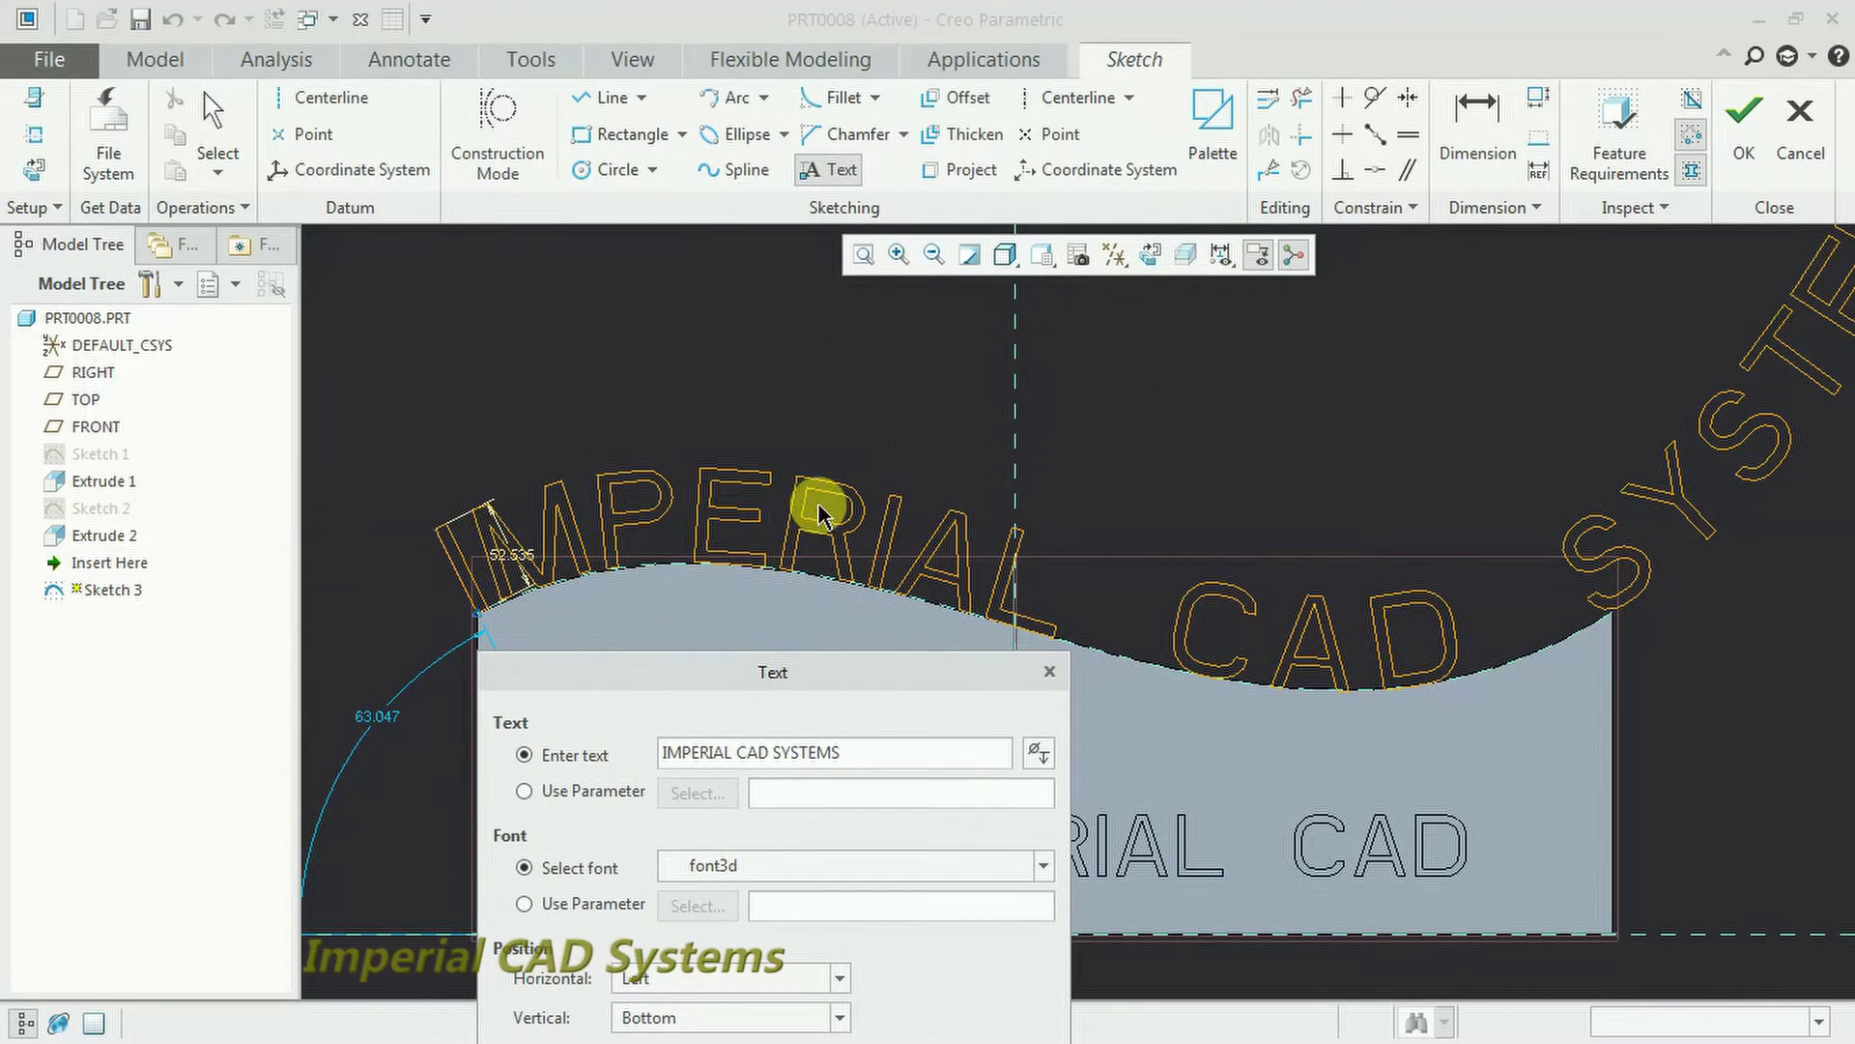
Reduce the aspect ratio of the curved text to 0.47.
mouse_move(935, 671)
mouse_down()
mouse_move(977, 367)
mouse_move(1339, 305)
mouse_move(1313, 313)
mouse_up()
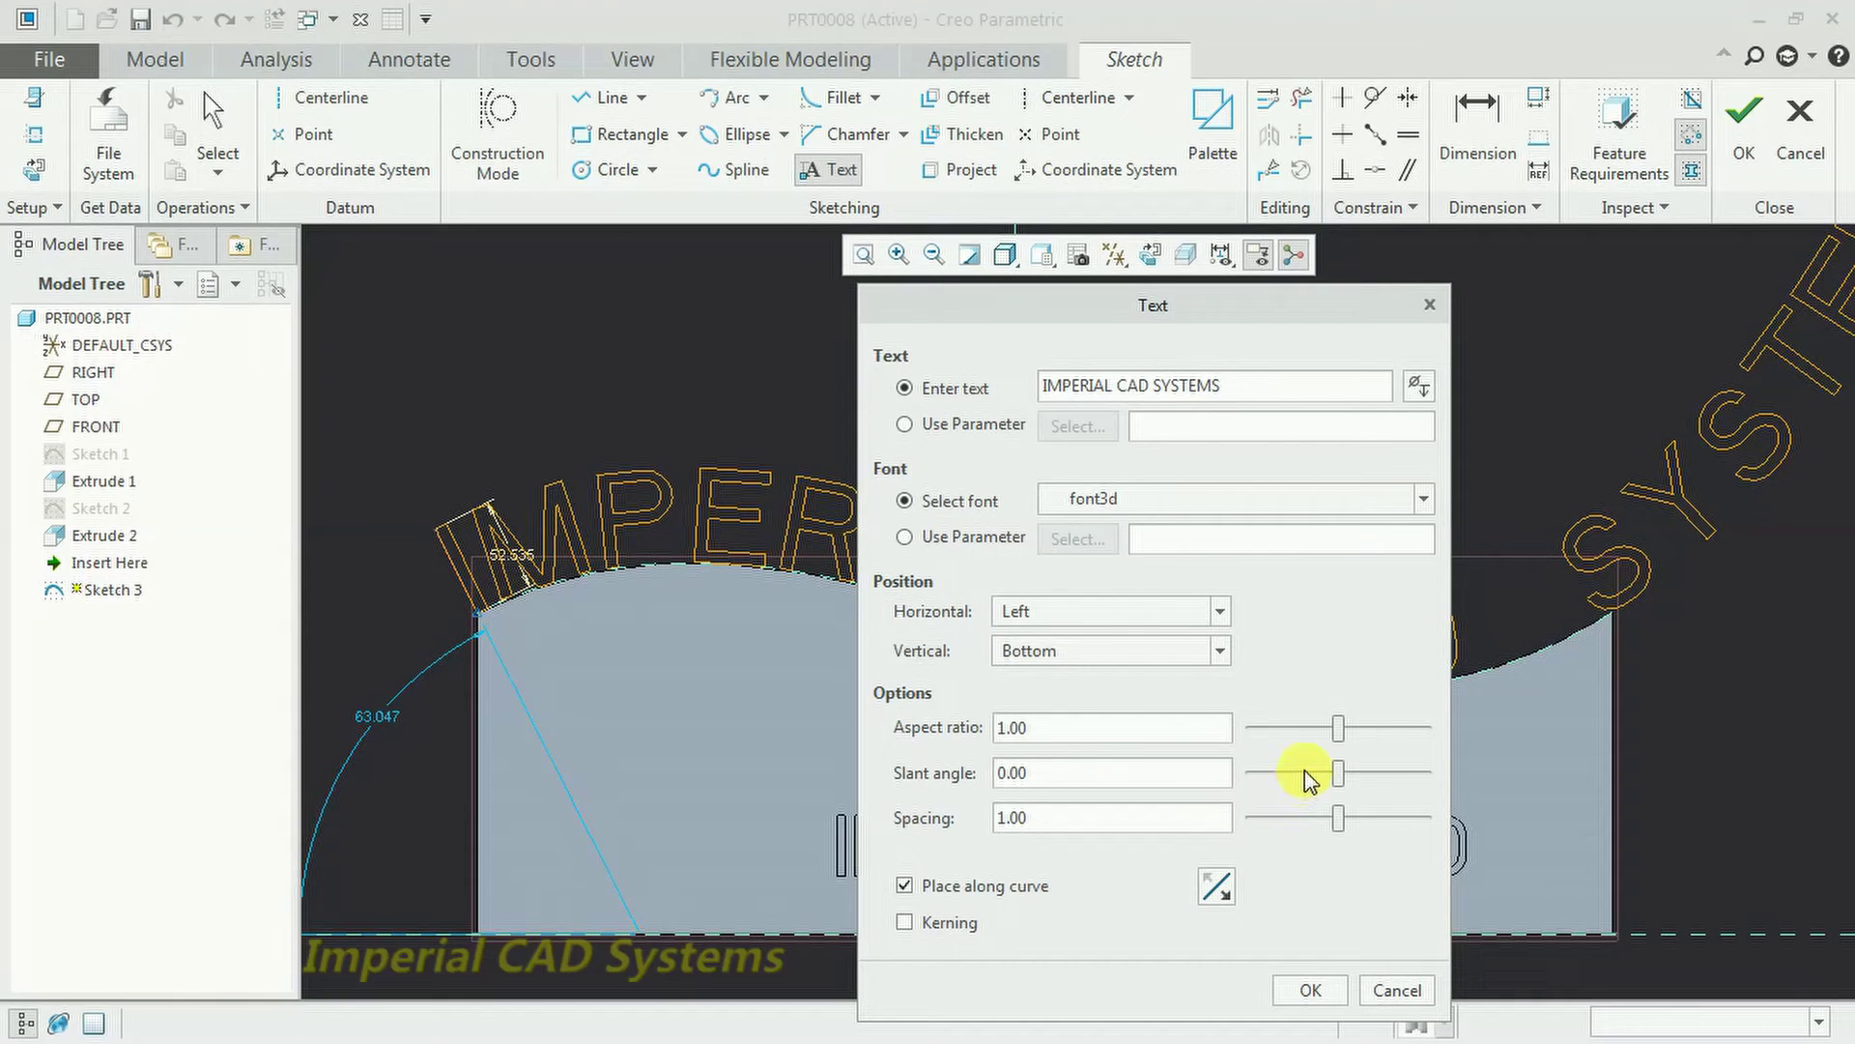
drag(1336, 739, 1324, 737)
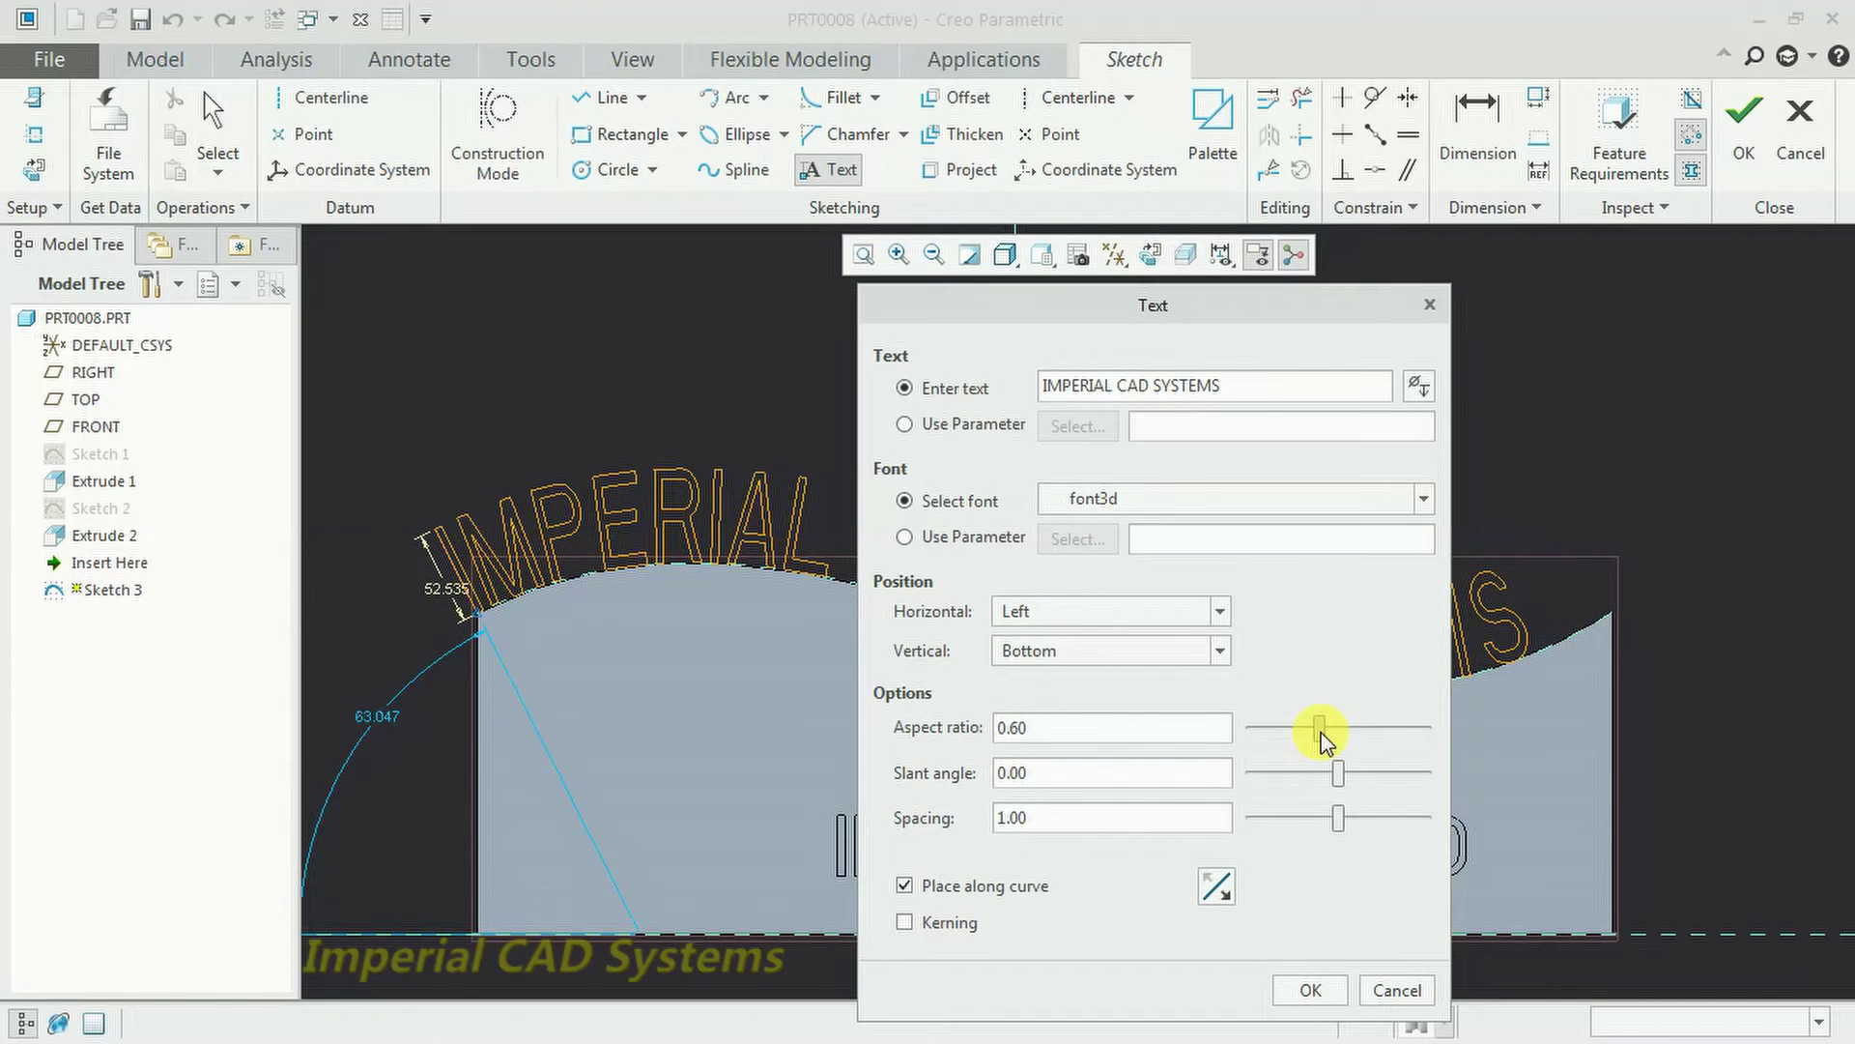
drag(1324, 740, 1316, 741)
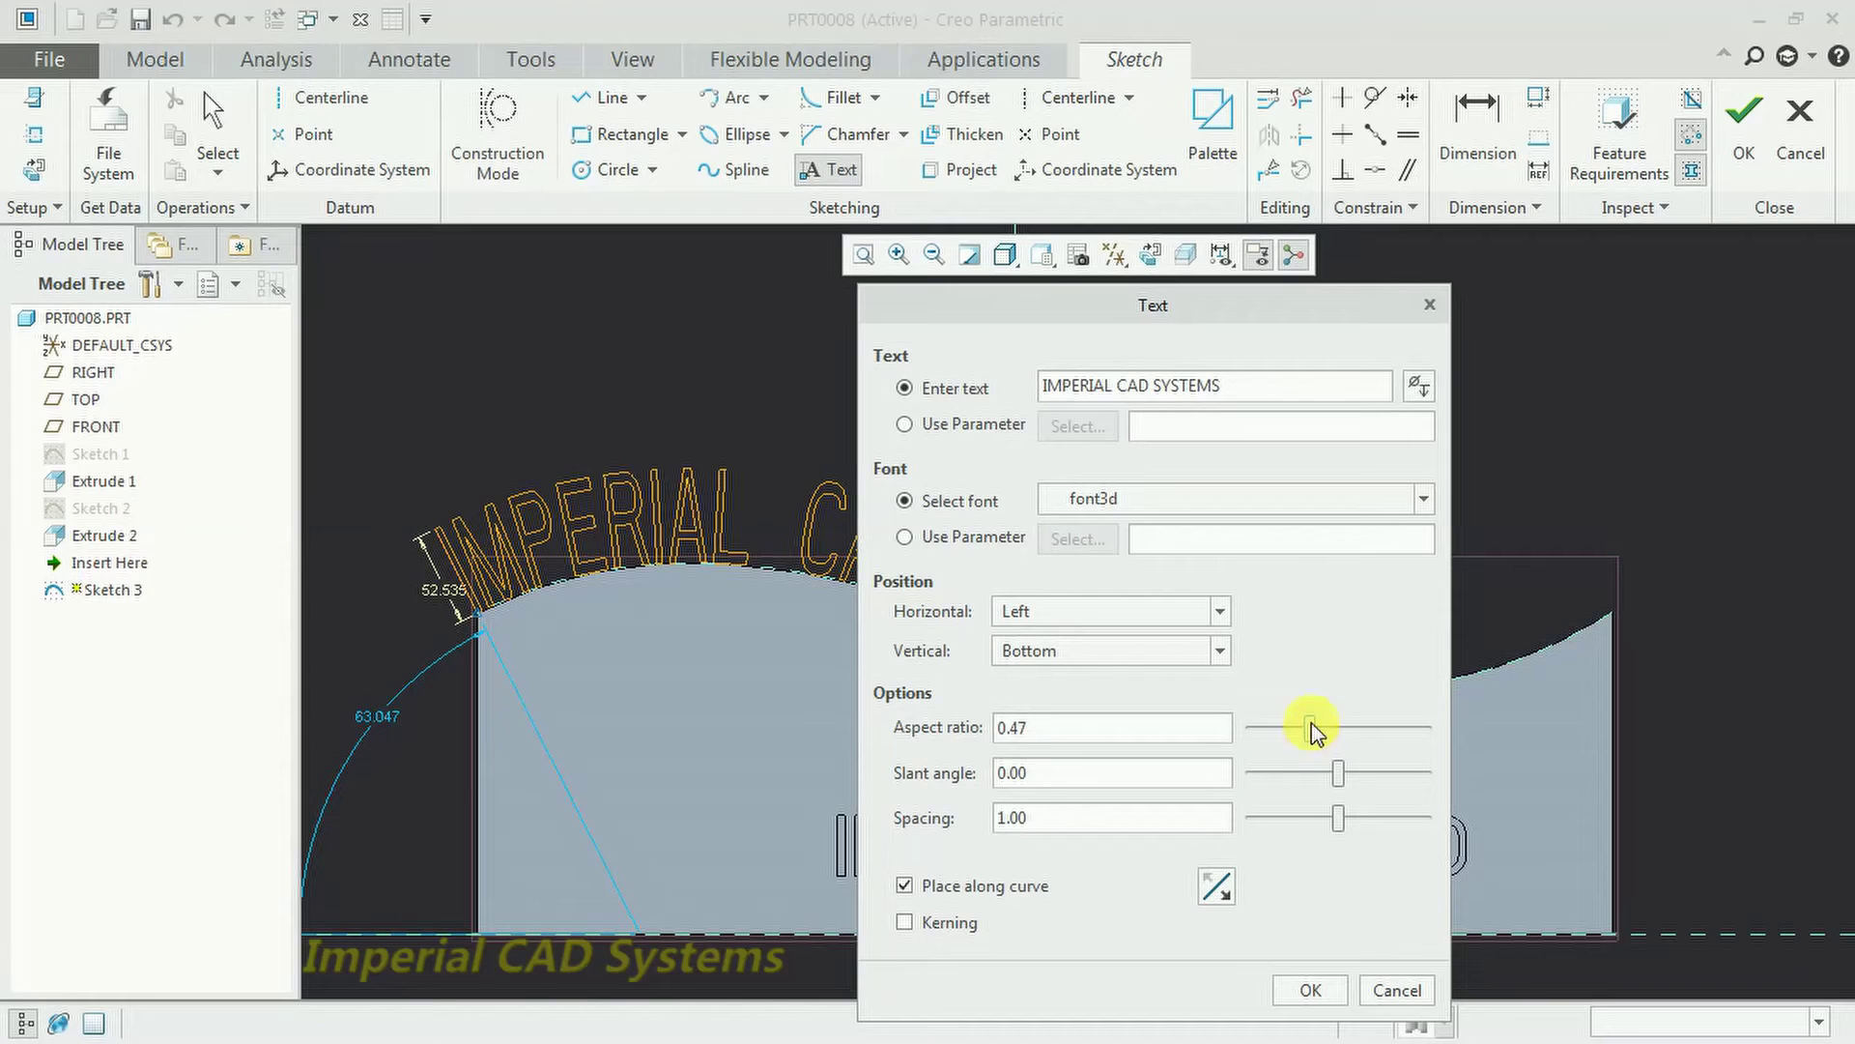
click(433, 600)
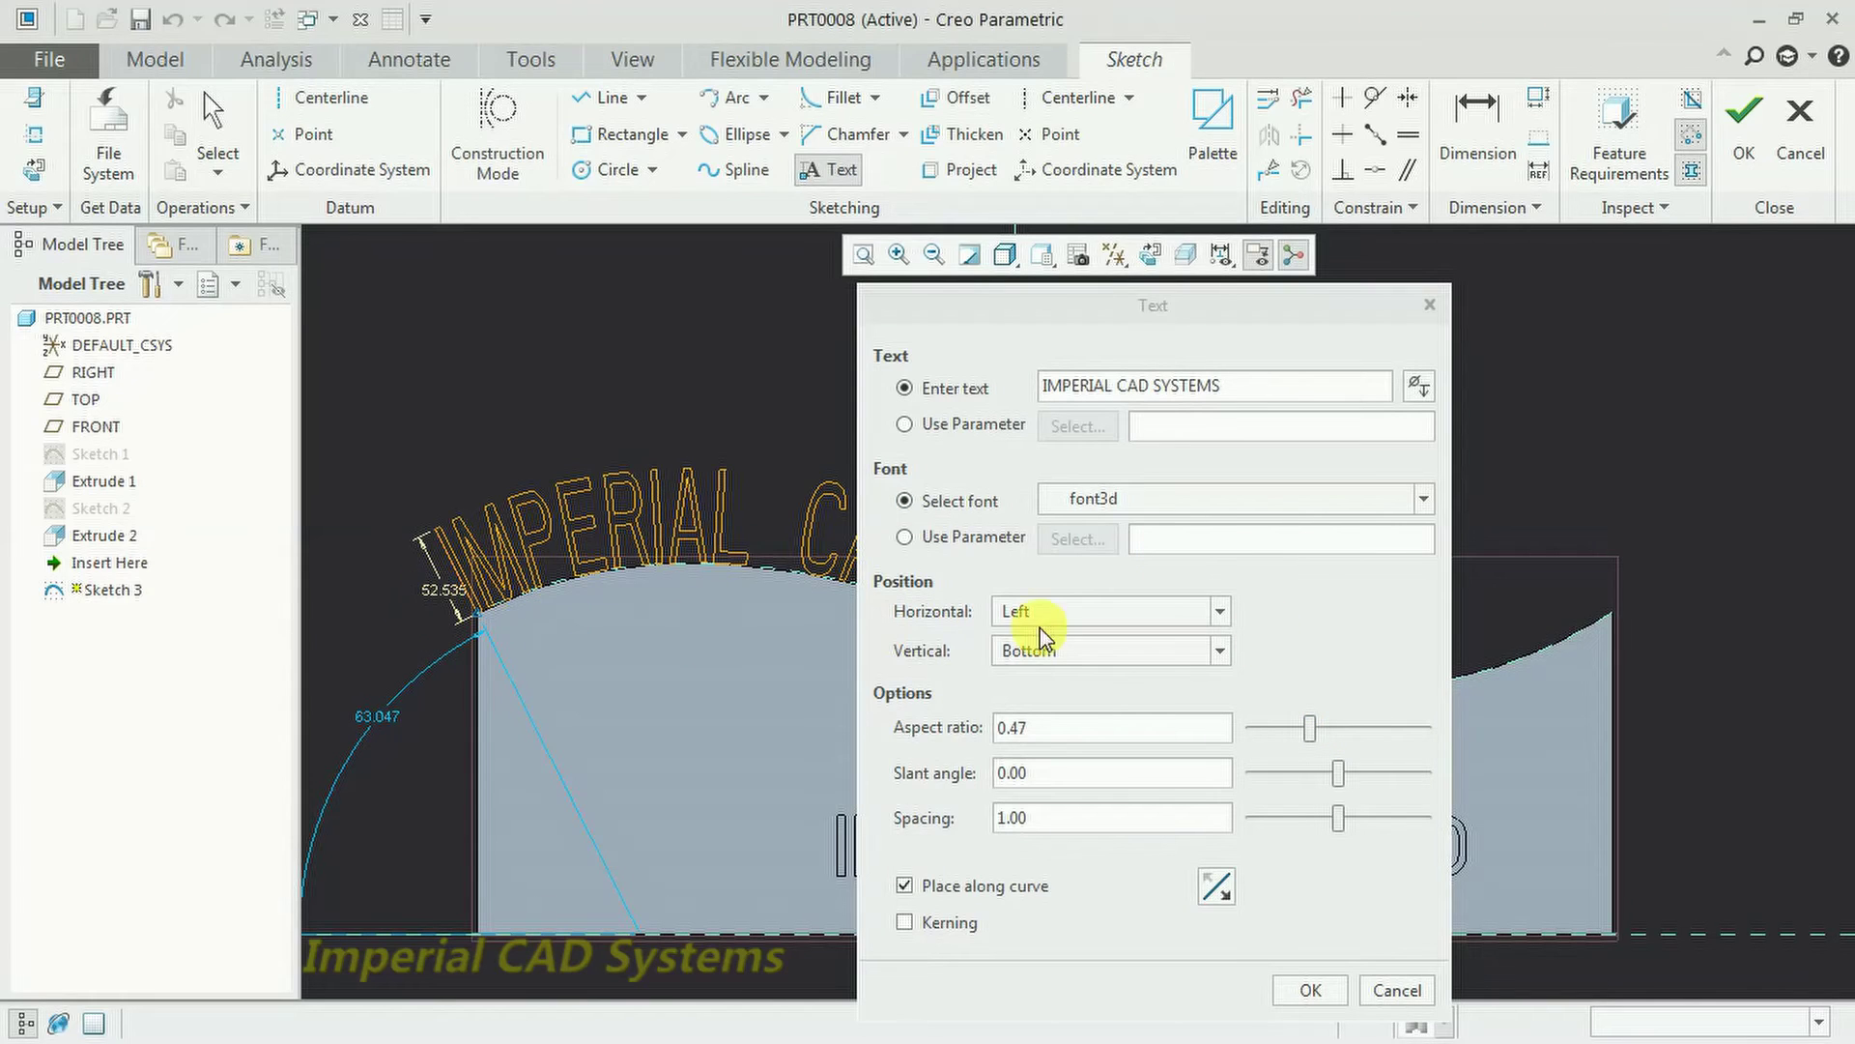
Try the Right horizontal position for the curved text, and set it back to Left.
drag(1331, 317, 1632, 168)
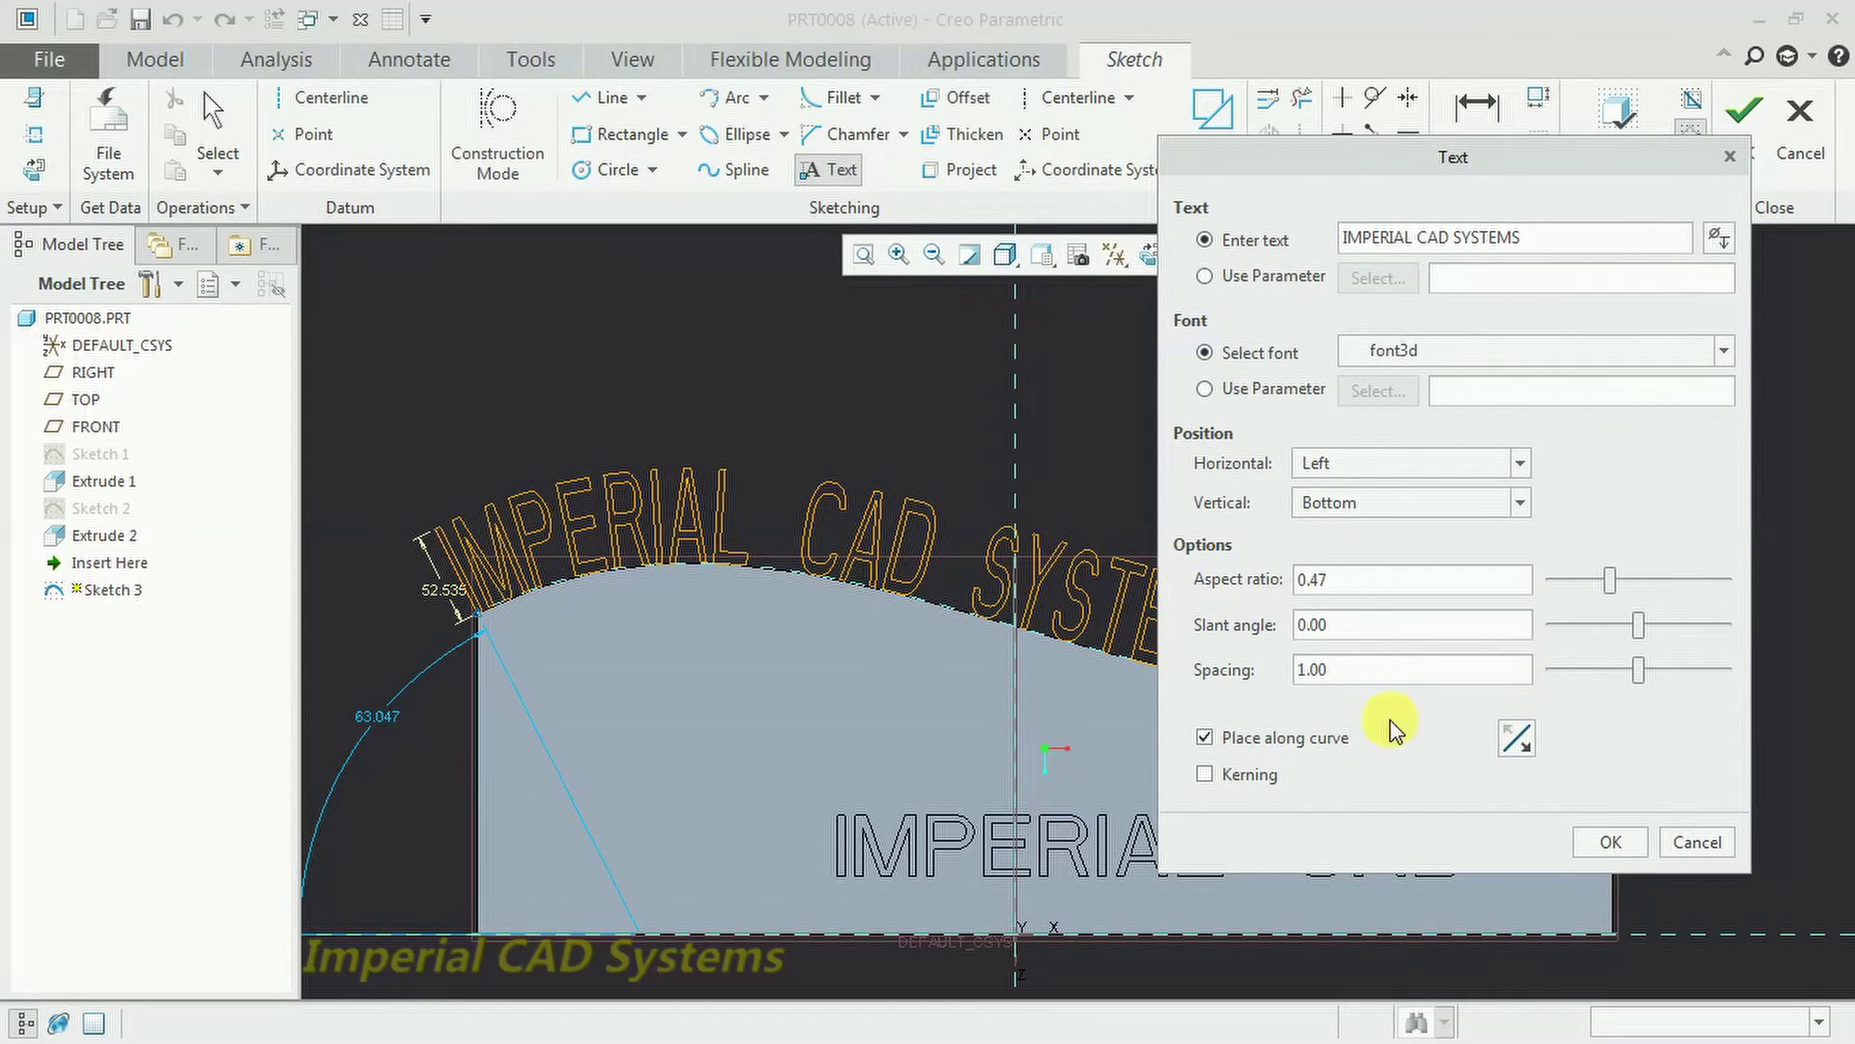
scroll(961, 683, down, 3)
scroll(1083, 701, down, 3)
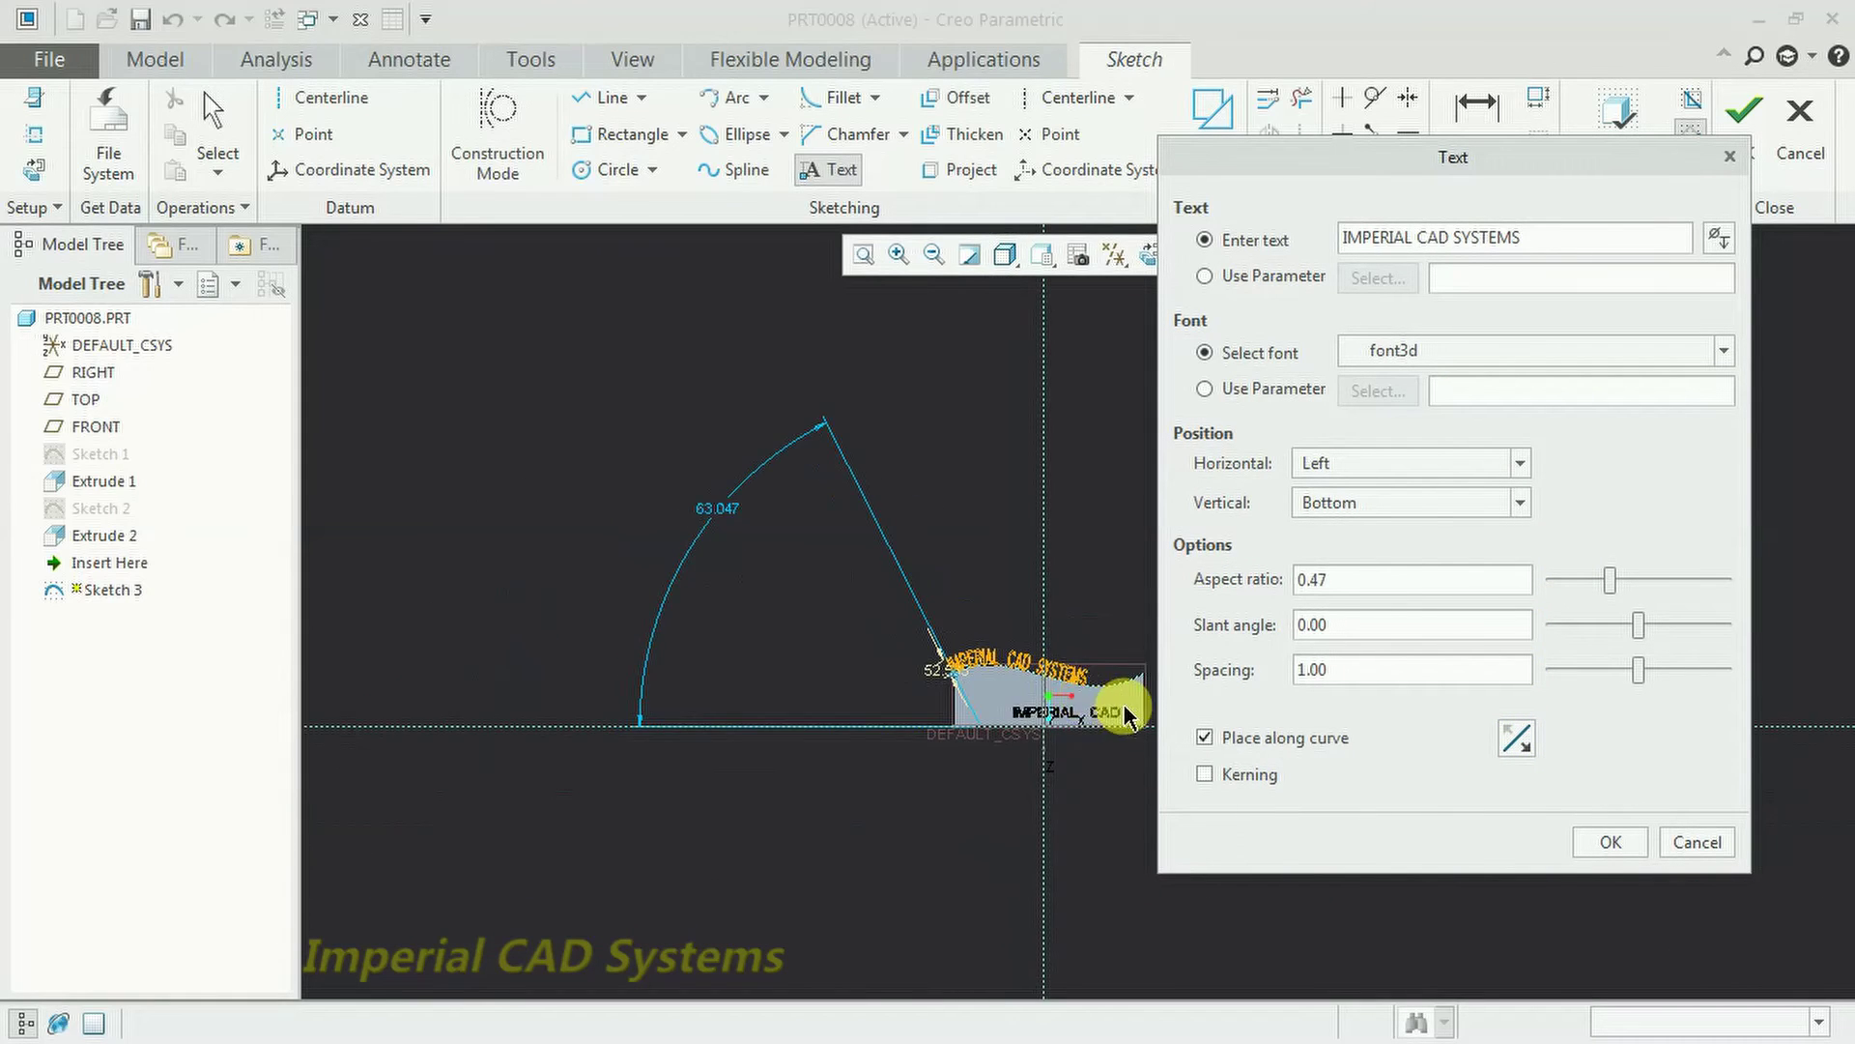
scroll(1121, 701, up, 3)
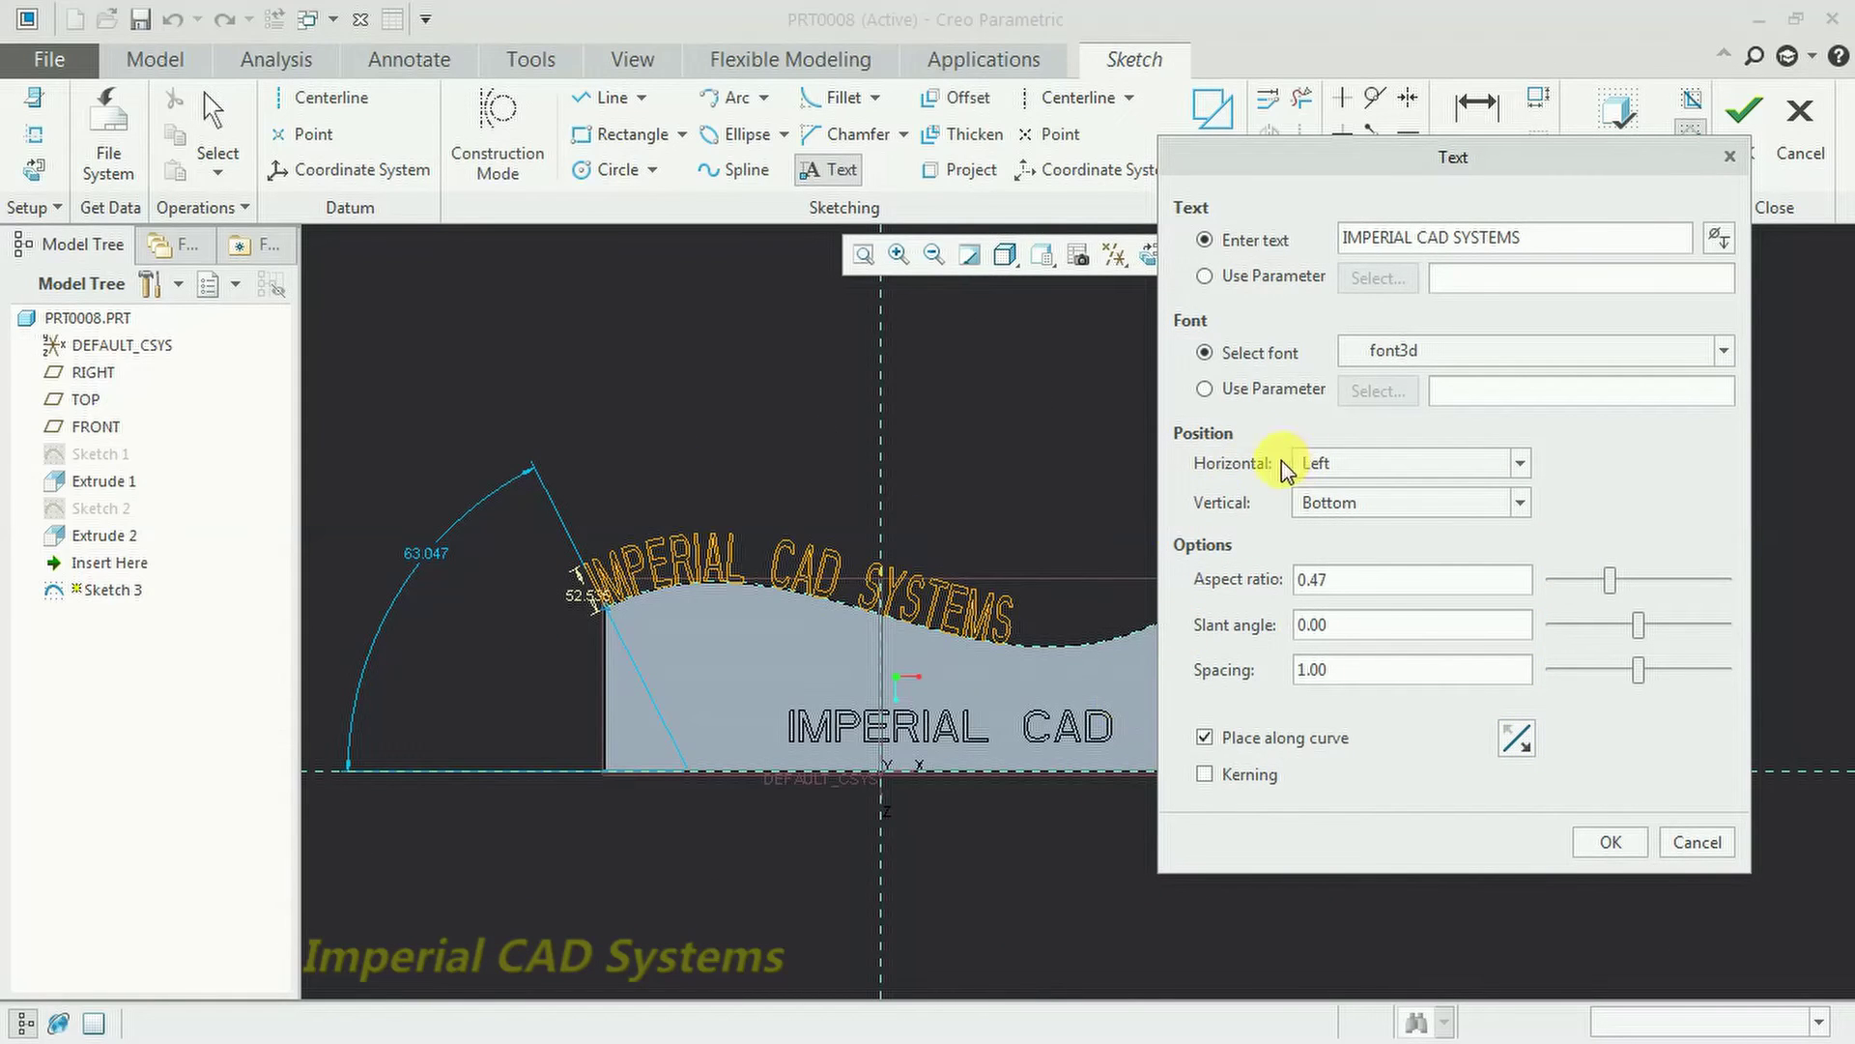
click(1519, 465)
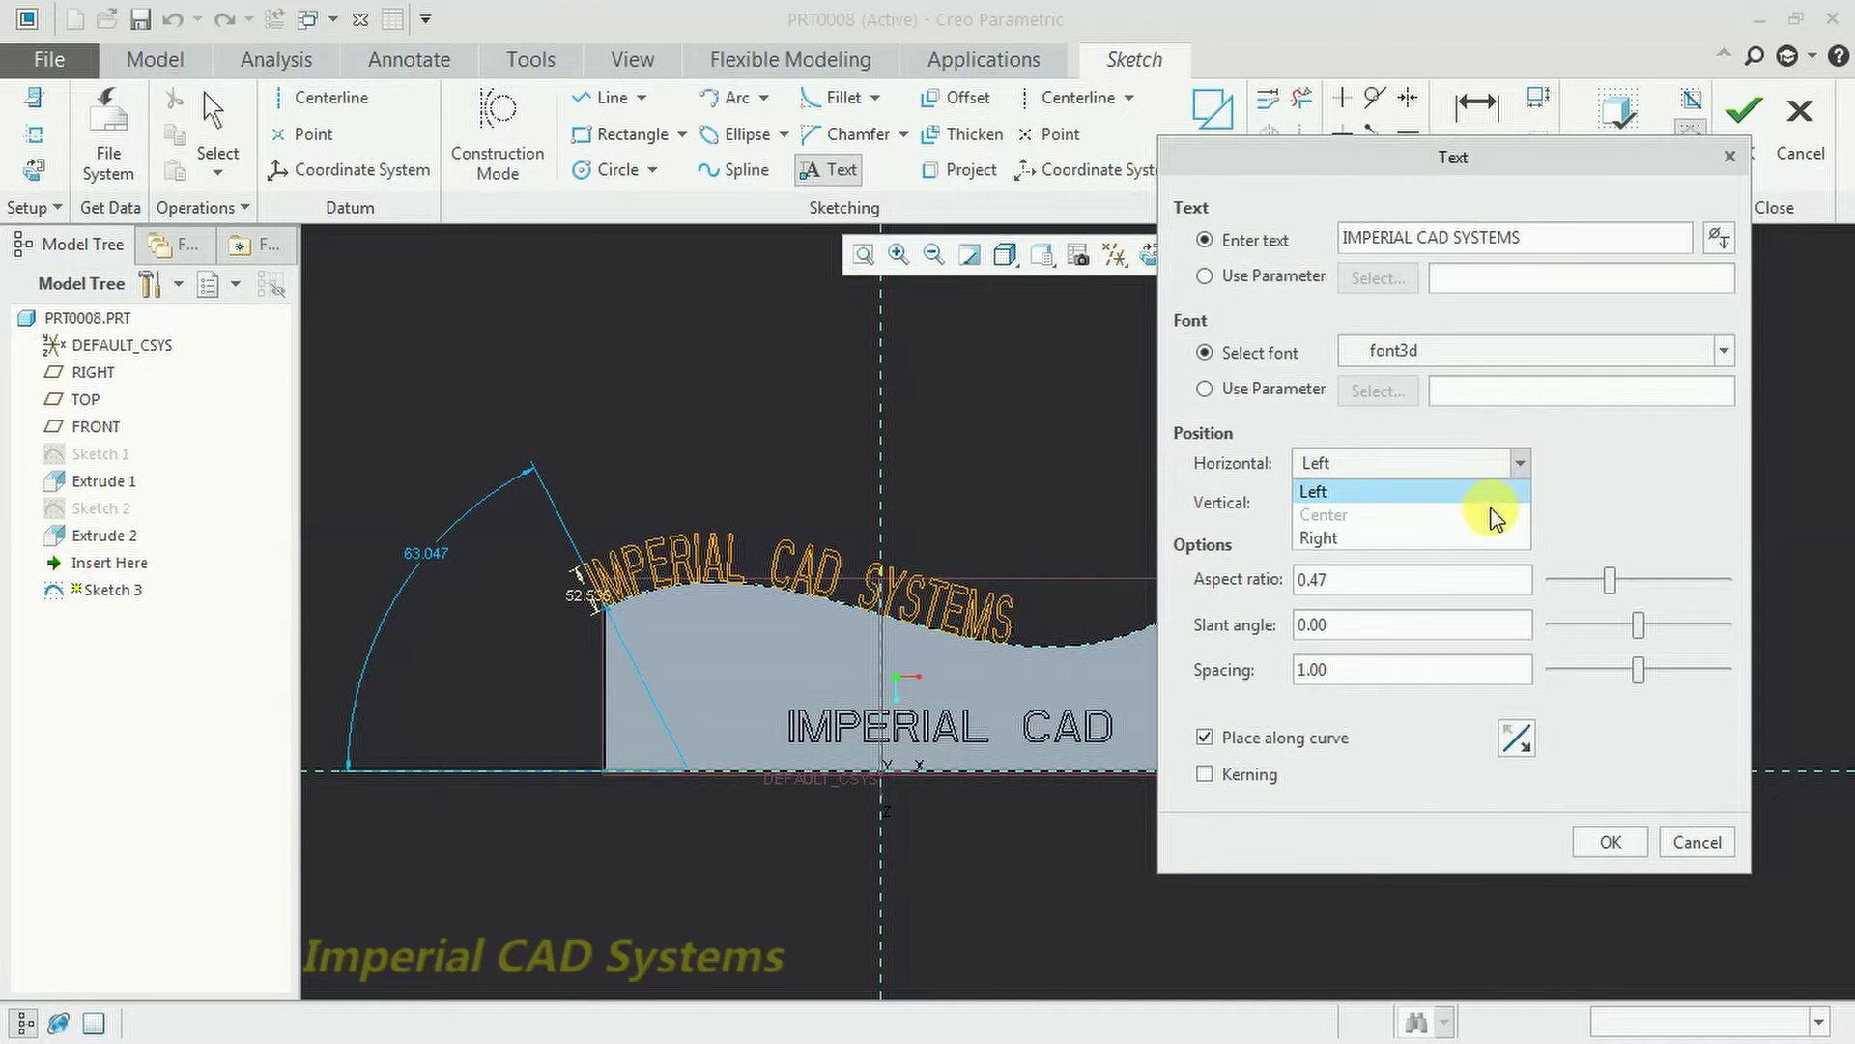
click(1484, 547)
scroll(1049, 837, down, 3)
scroll(1127, 828, up, 4)
click(1517, 463)
click(1498, 486)
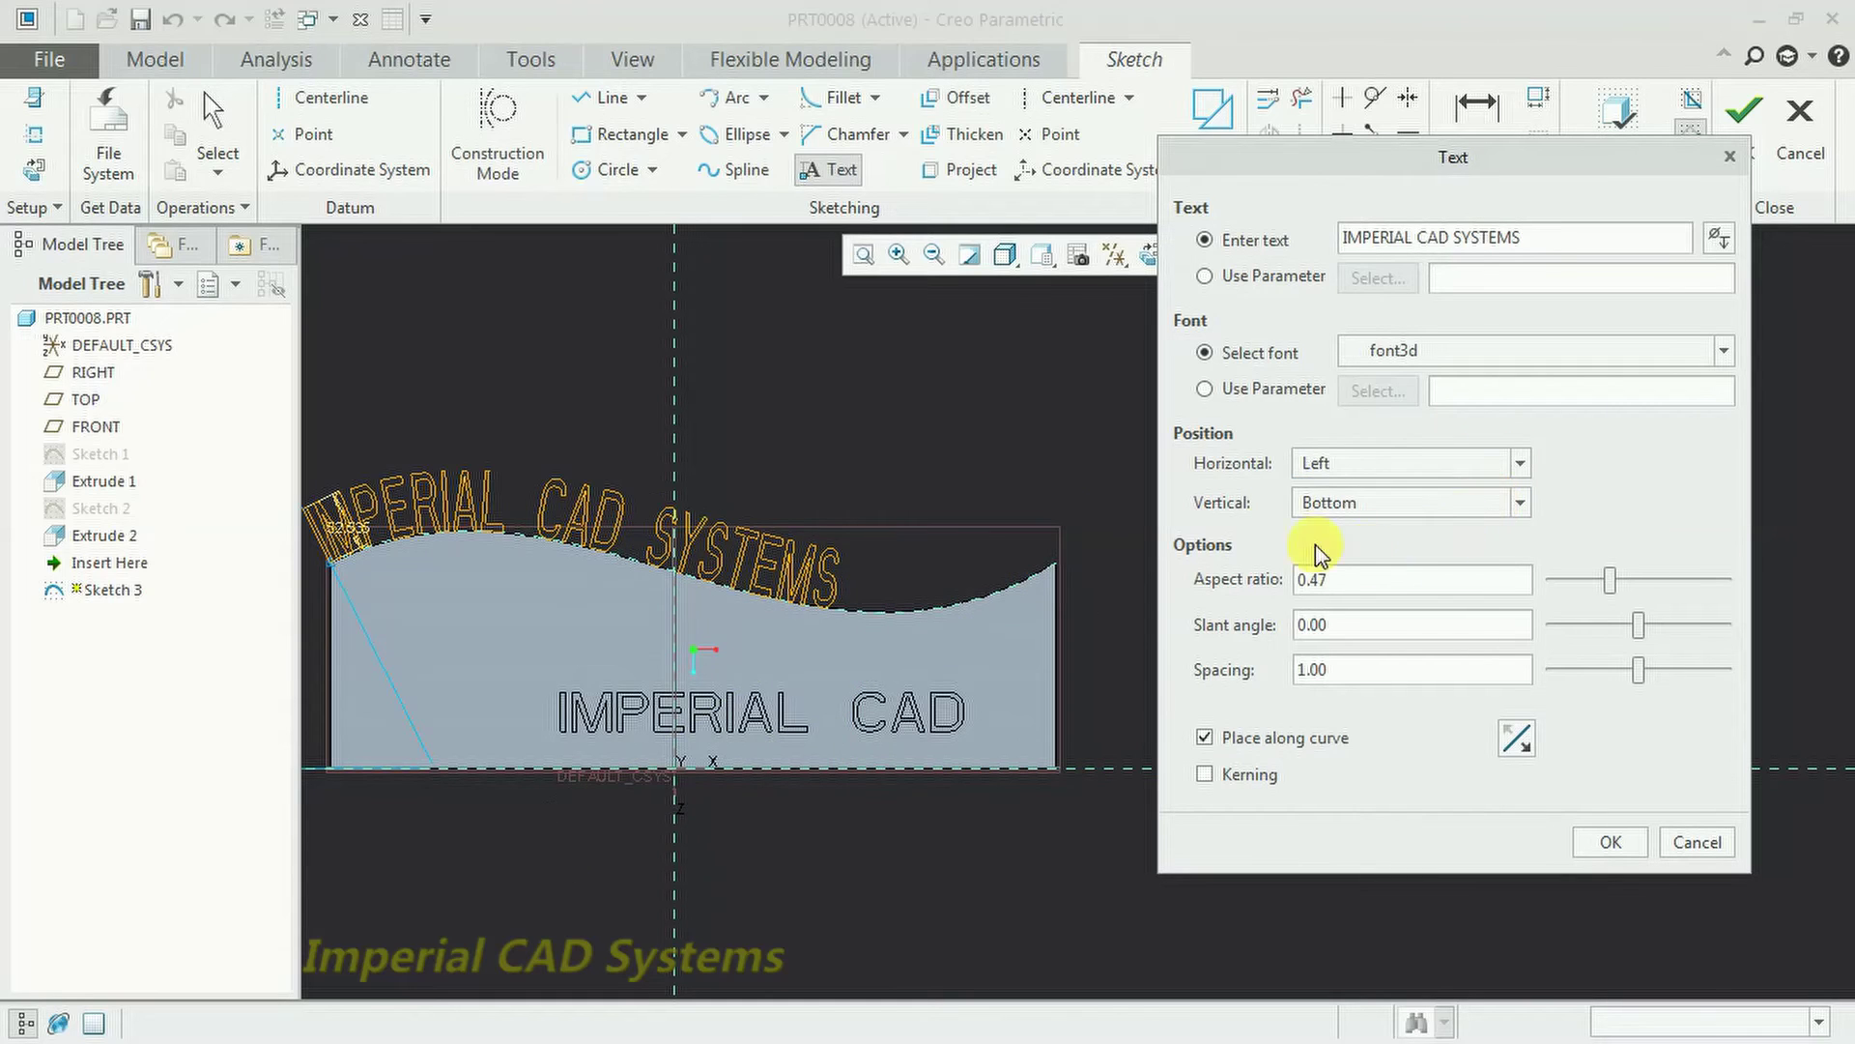
Try the Middle and Top vertical positions for the text along the wavy edge.
click(1519, 503)
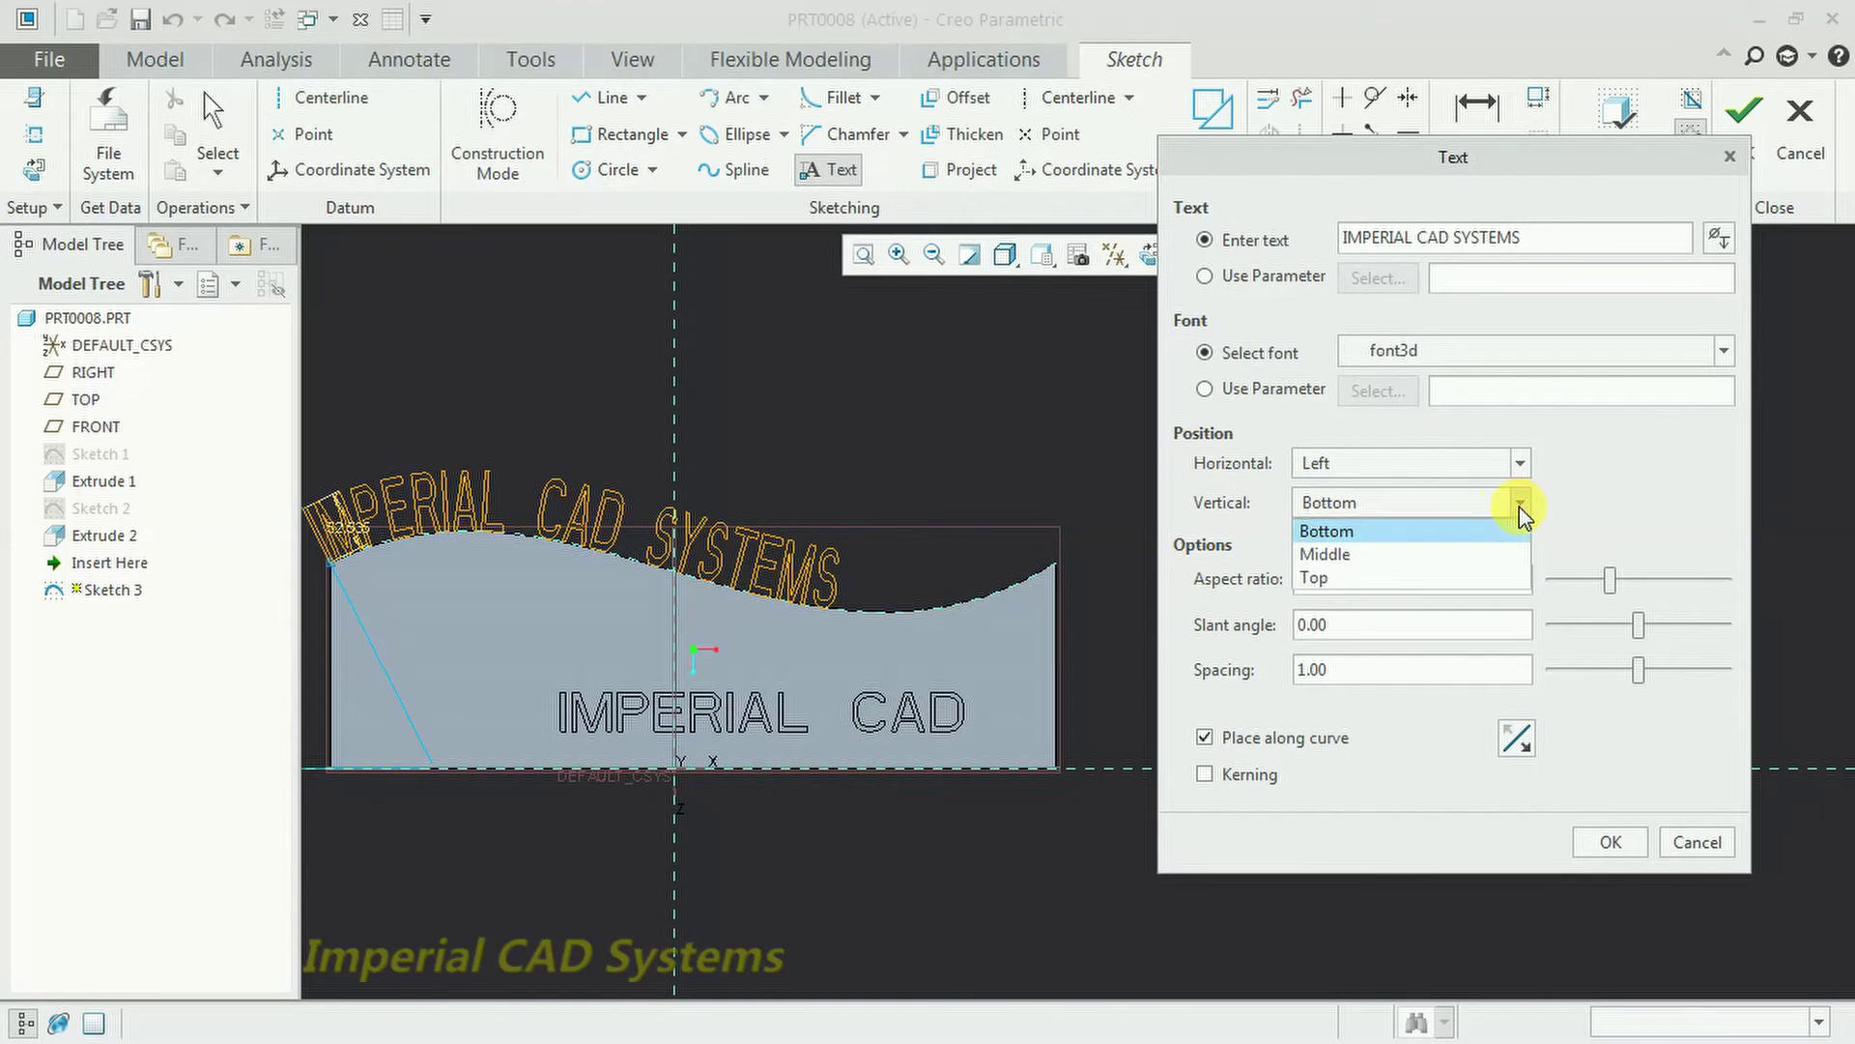
click(1497, 556)
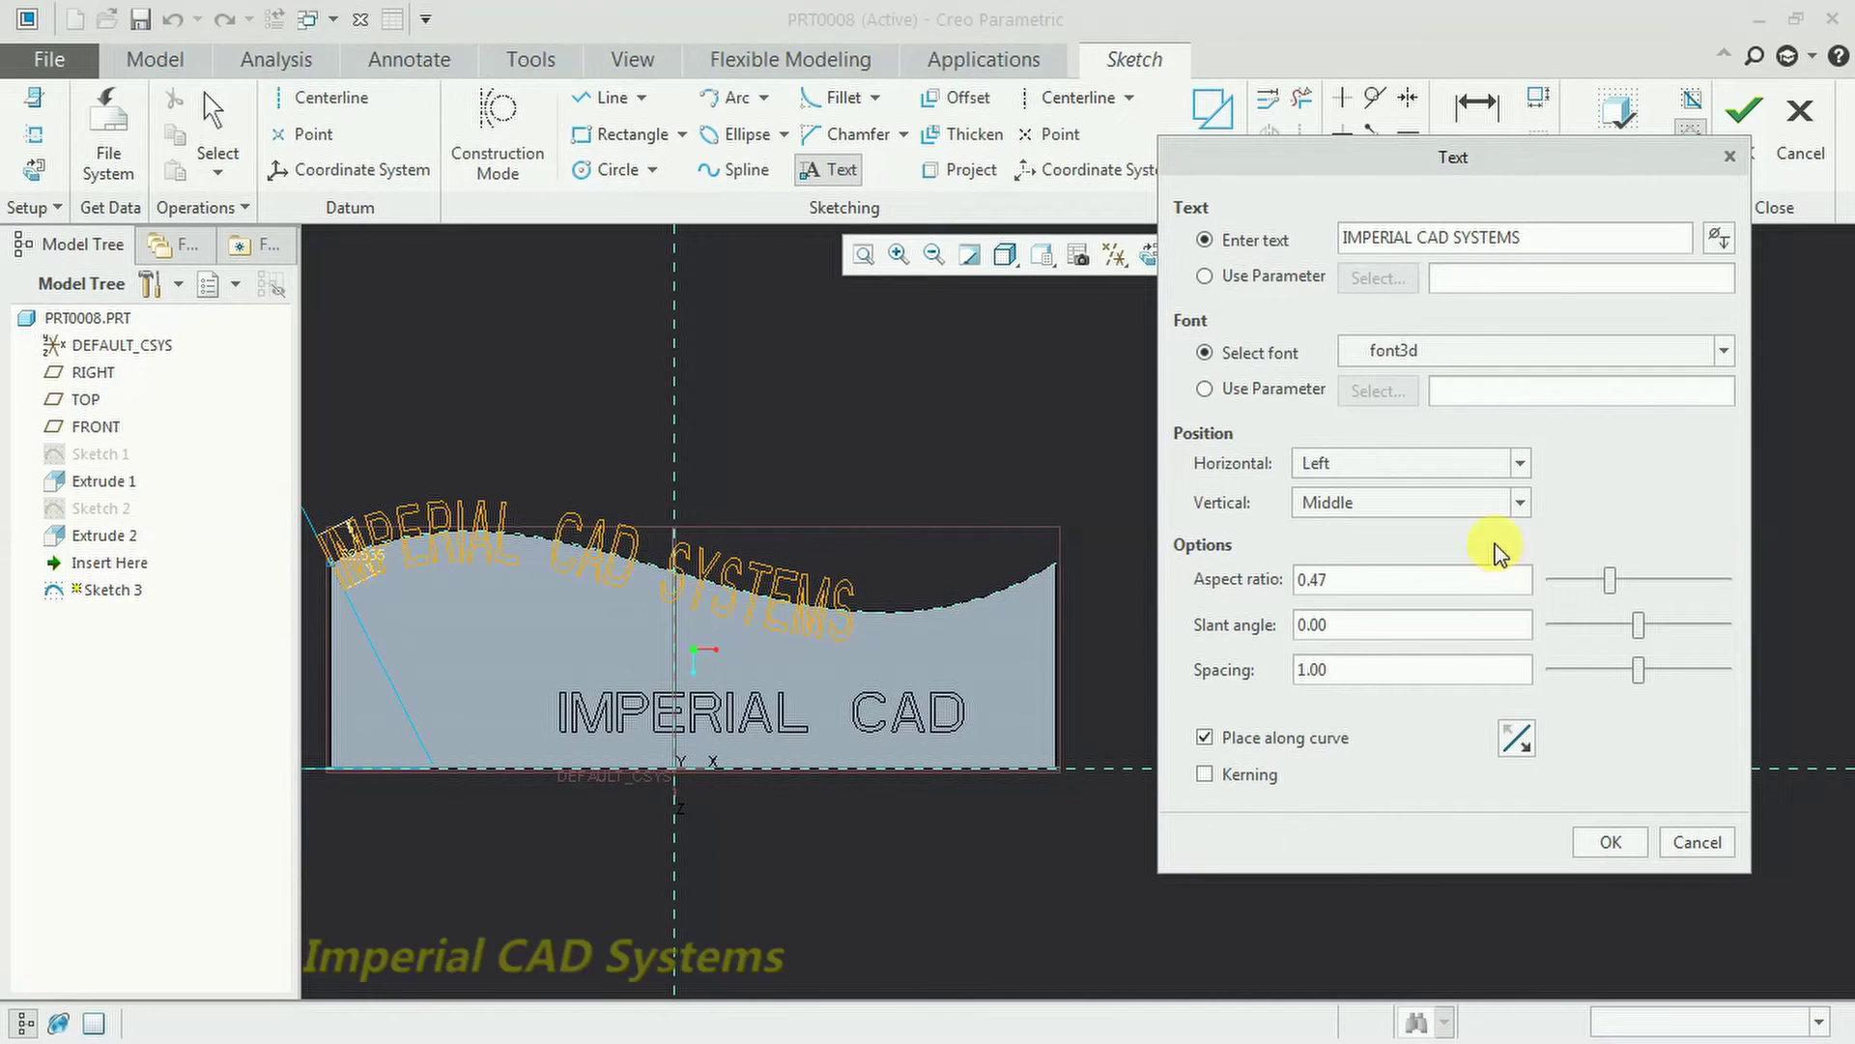
click(1520, 502)
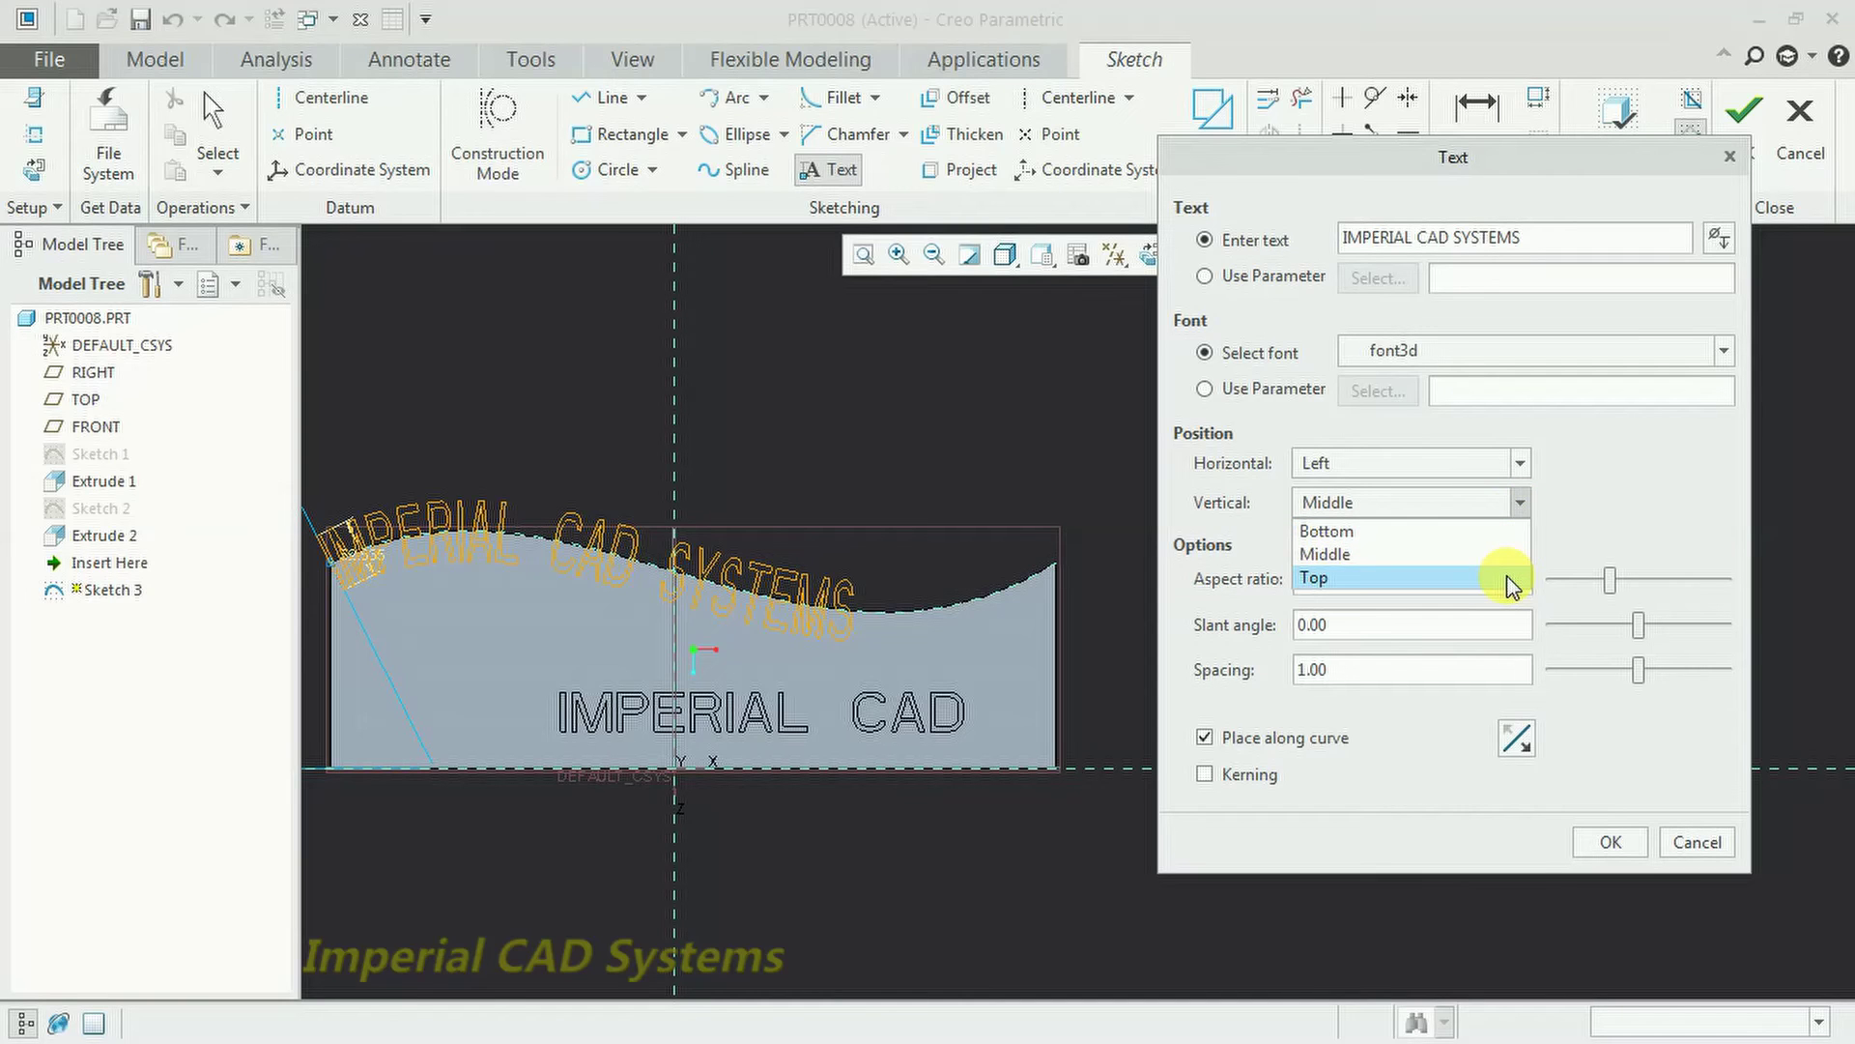
click(1508, 578)
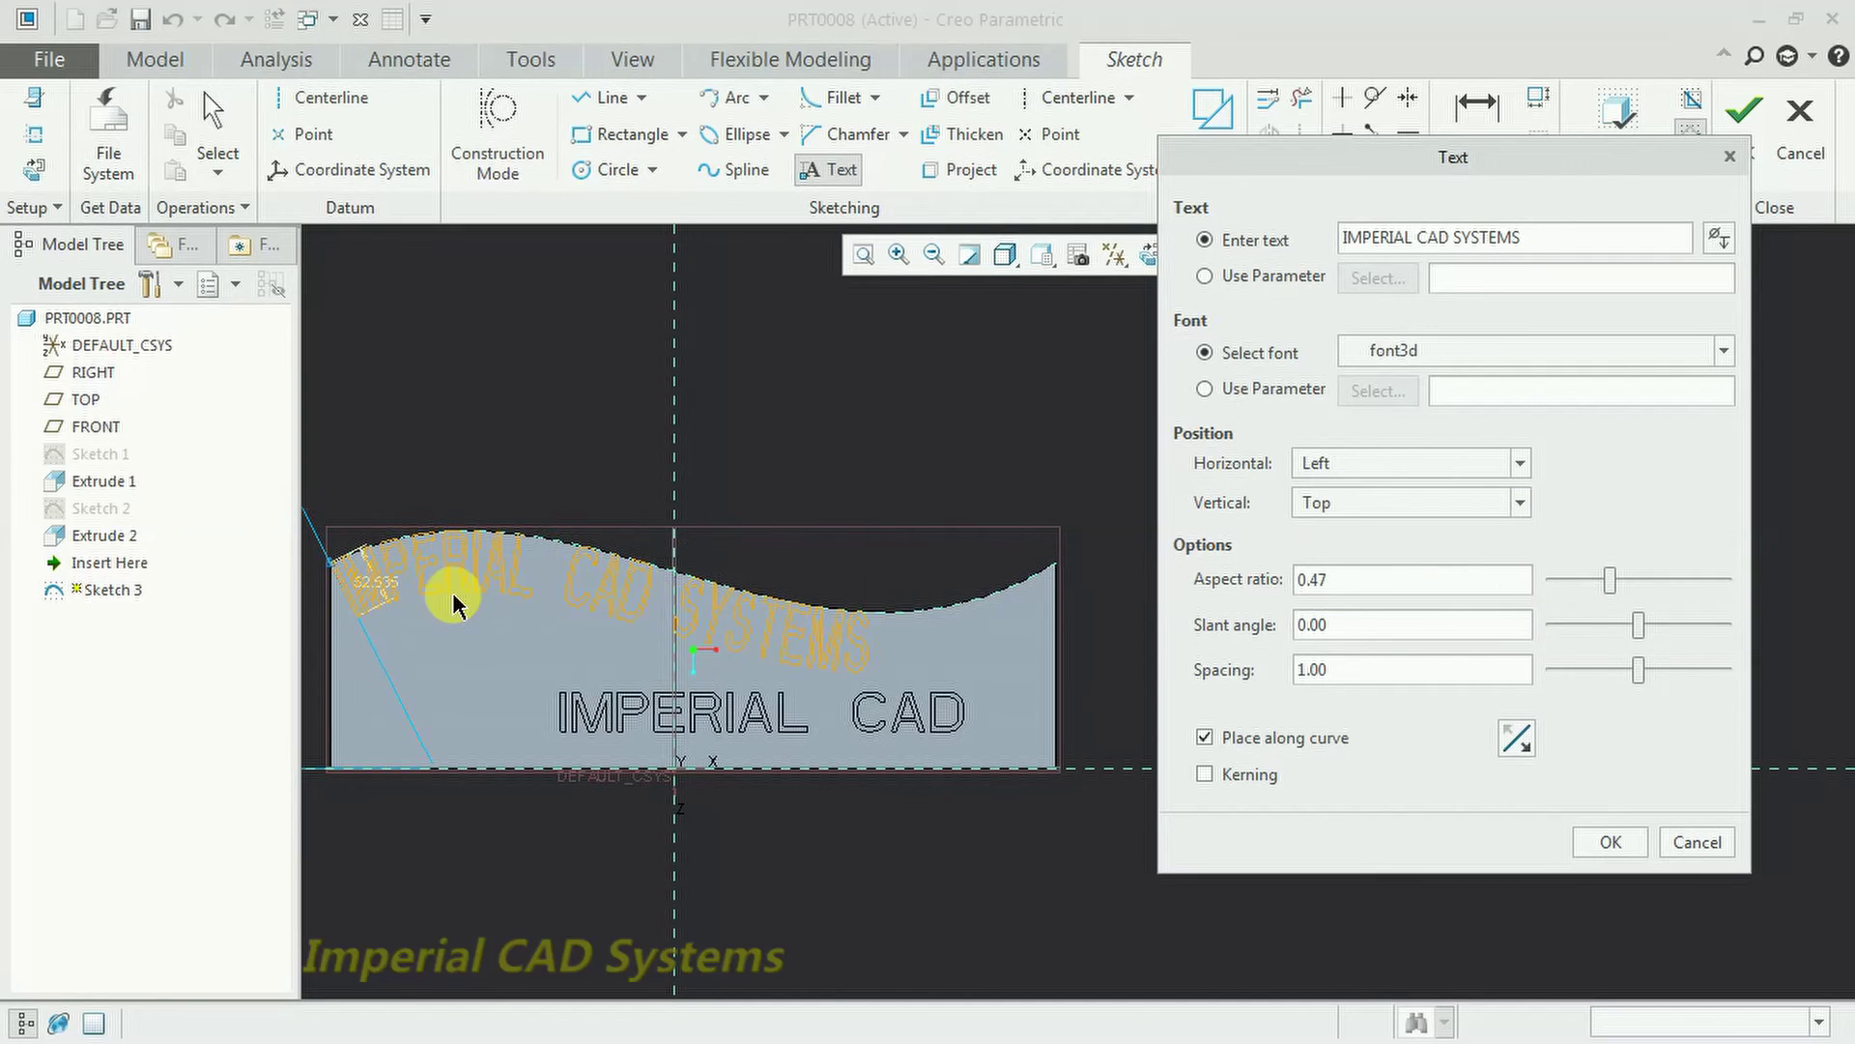
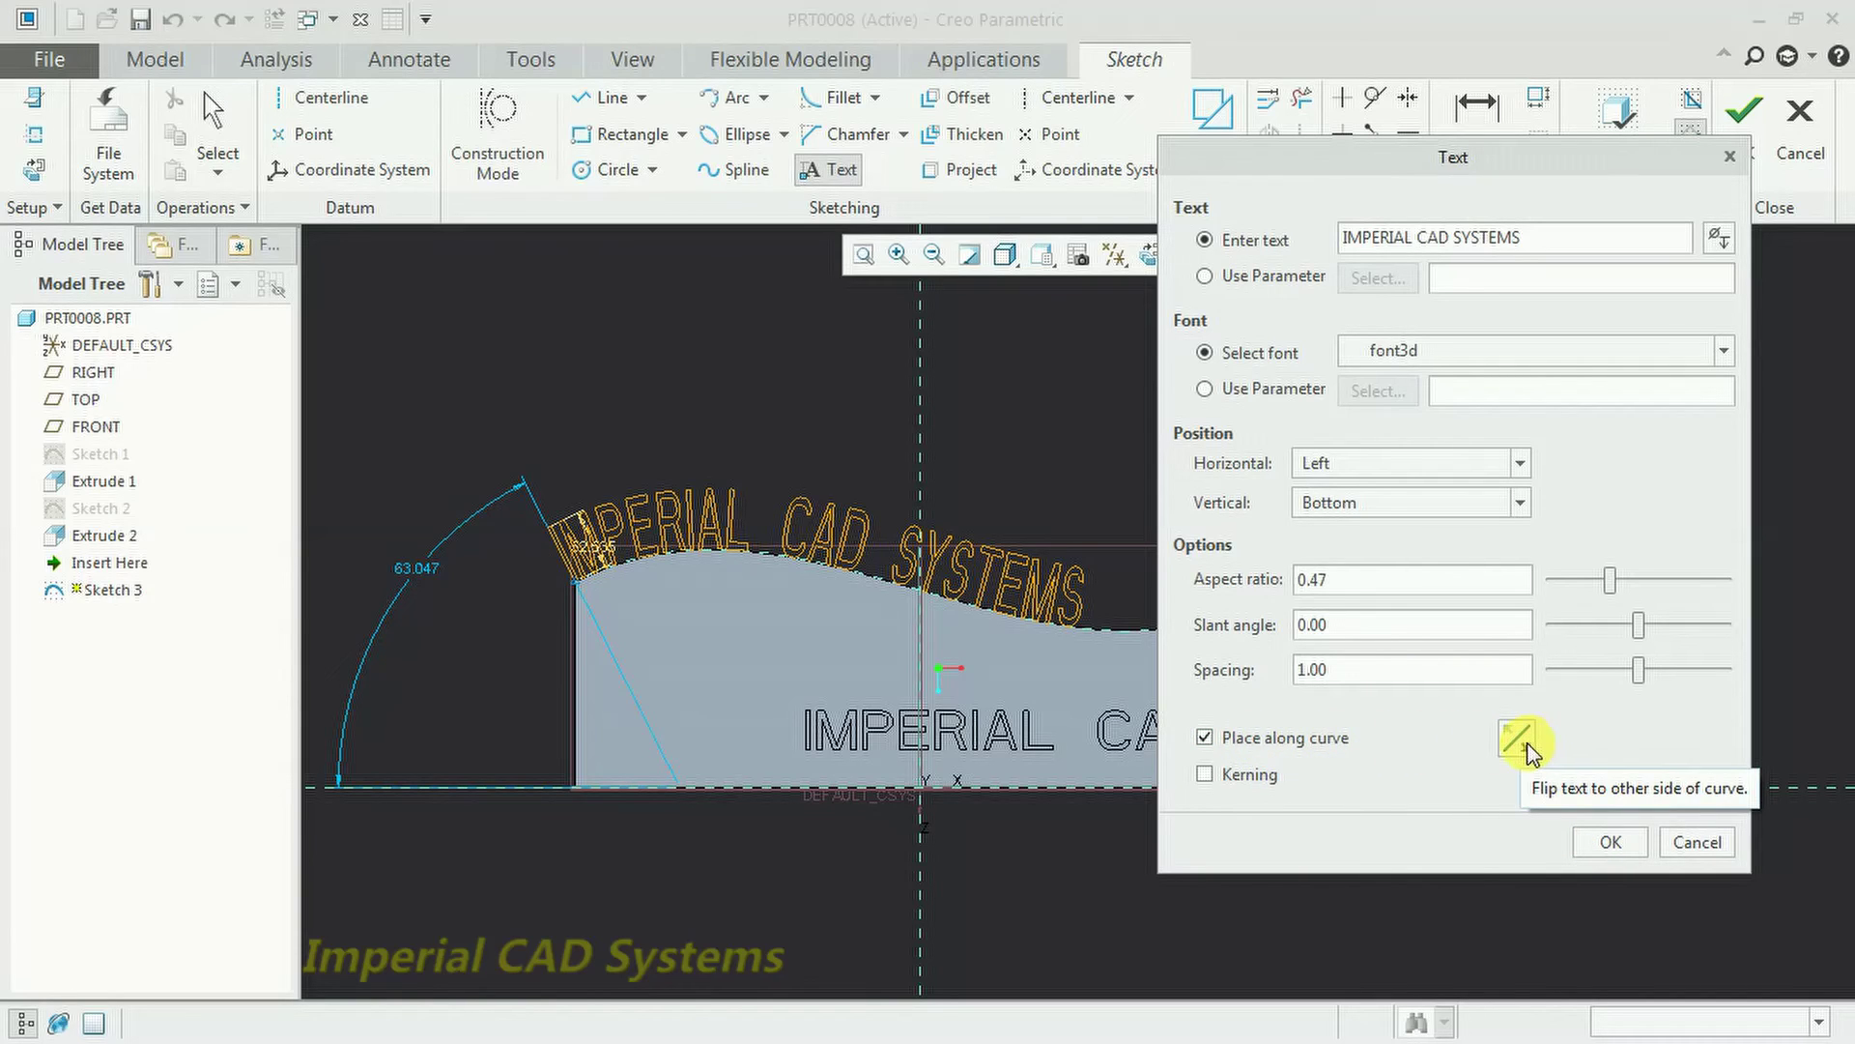
Try flipping the text to the other side of the wavy edge, and flip it back above the edge.
click(1519, 740)
scroll(1111, 817, up, 4)
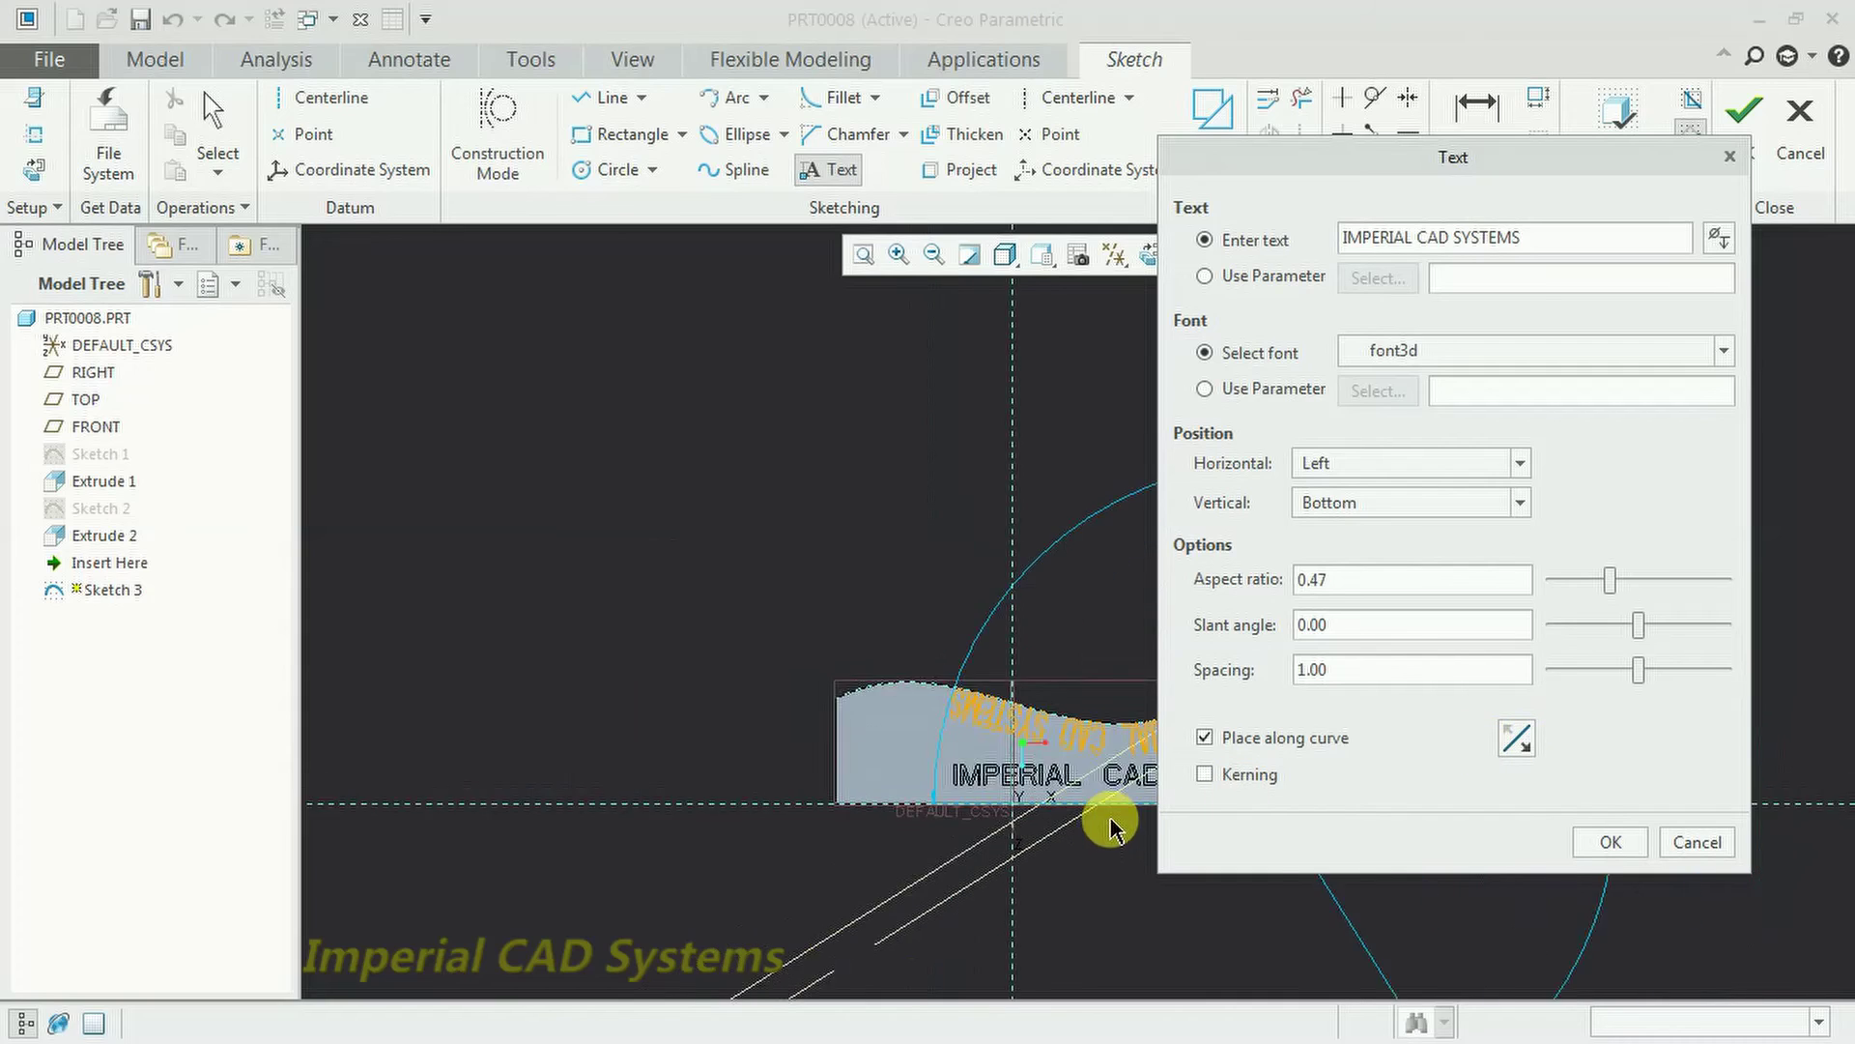
scroll(1247, 817, up, 2)
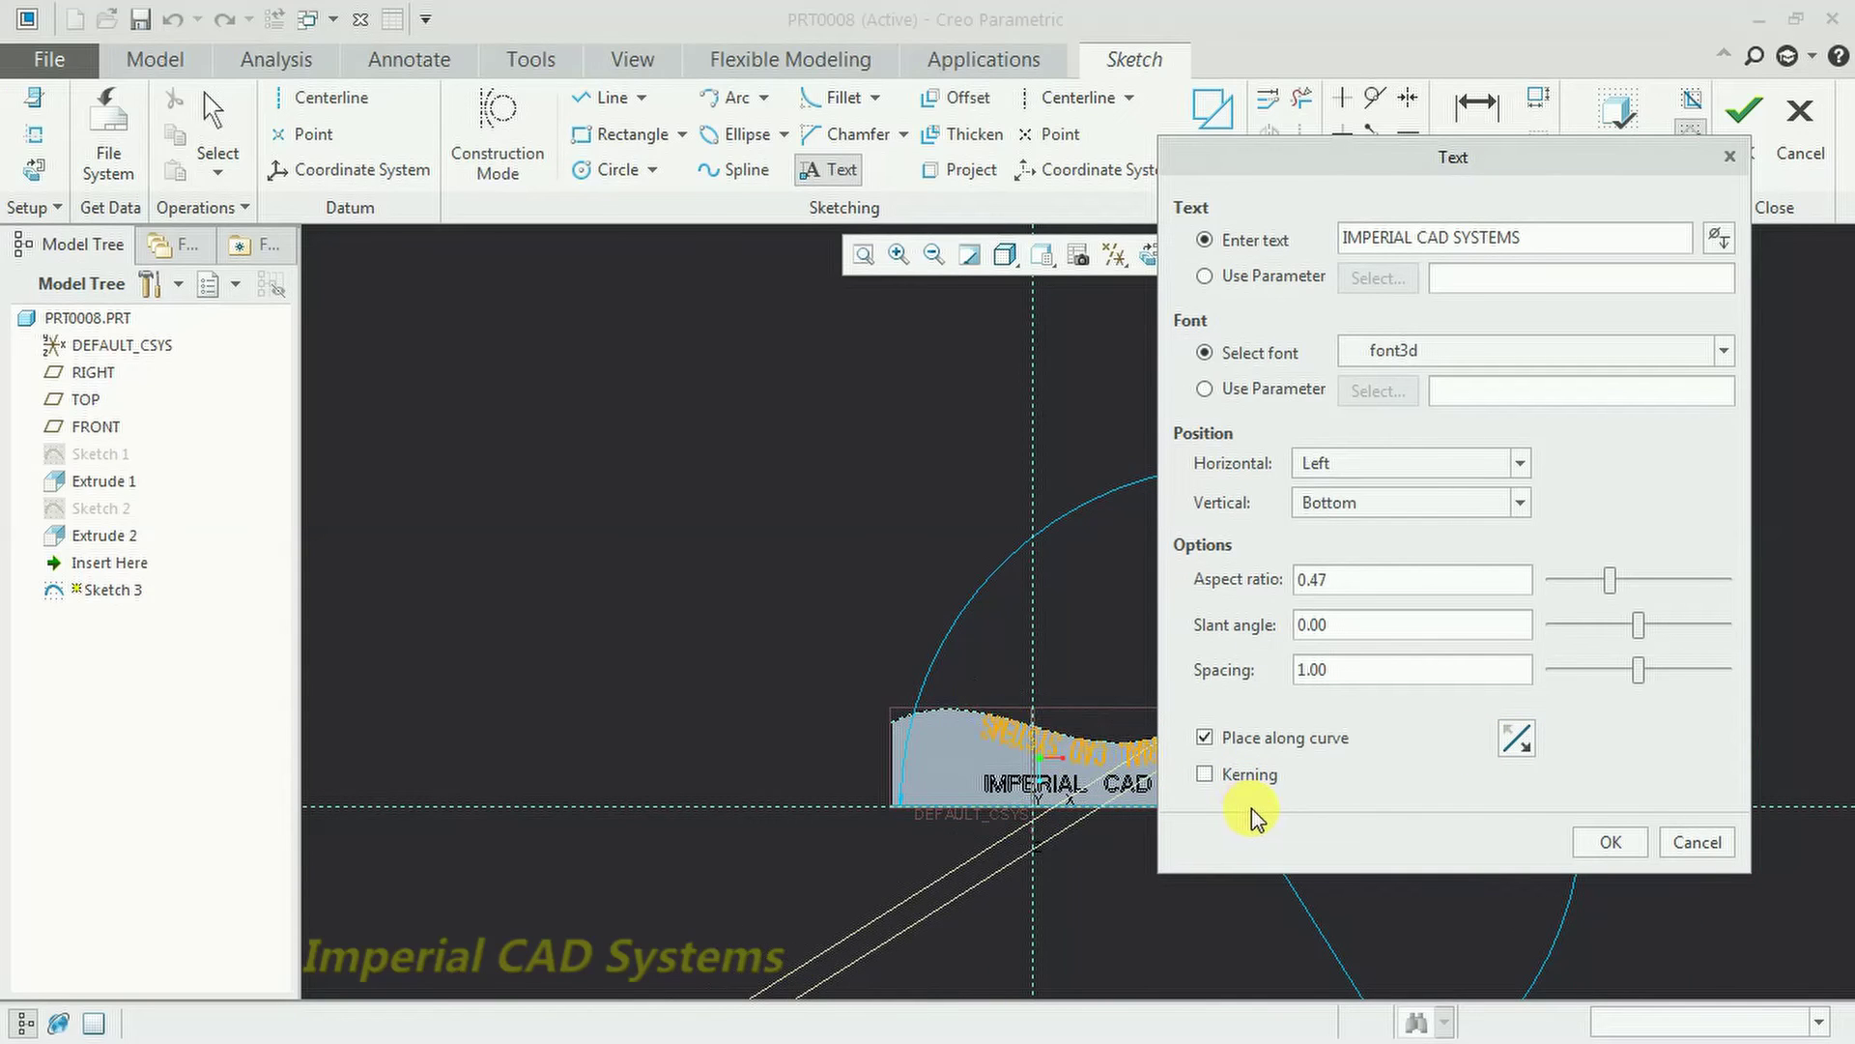
click(1516, 743)
click(1515, 742)
click(1583, 176)
click(1516, 738)
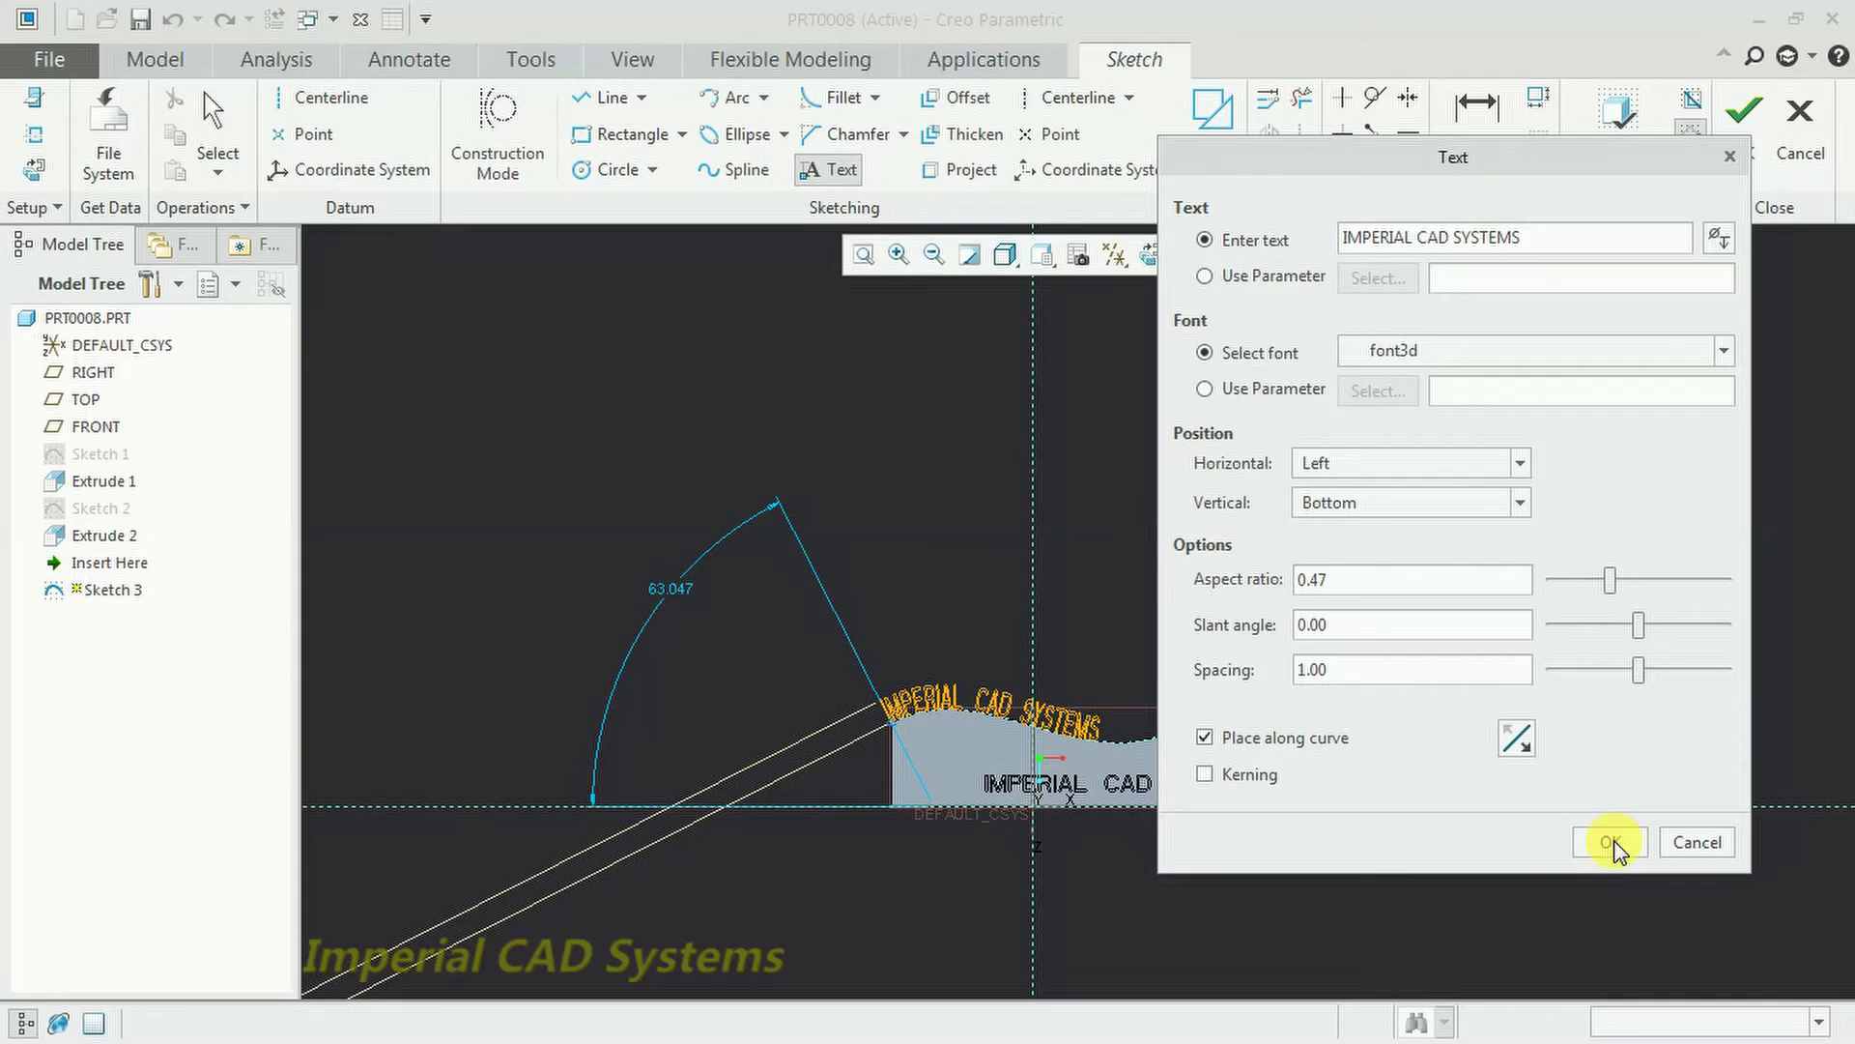
Set the curved text's aspect ratio to 0.55, accept the text and leave the Text tool.
drag(1610, 580, 1621, 599)
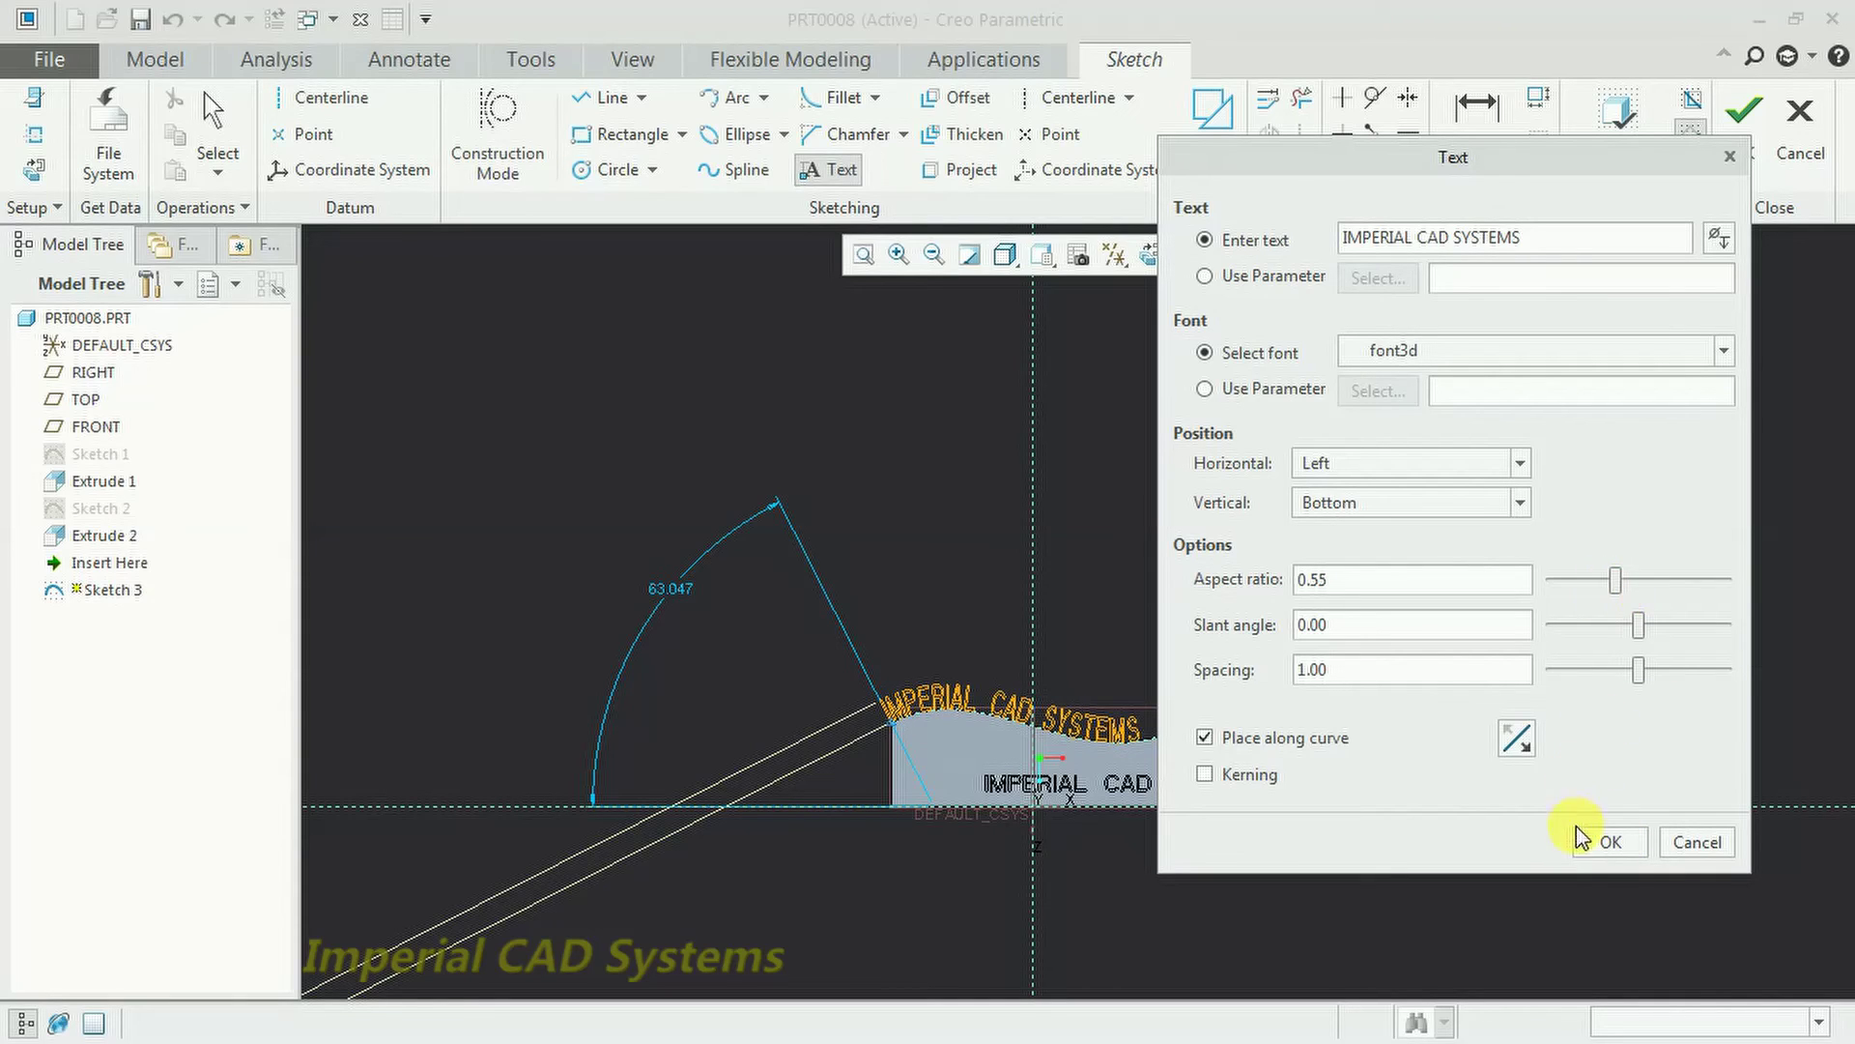
click(1610, 842)
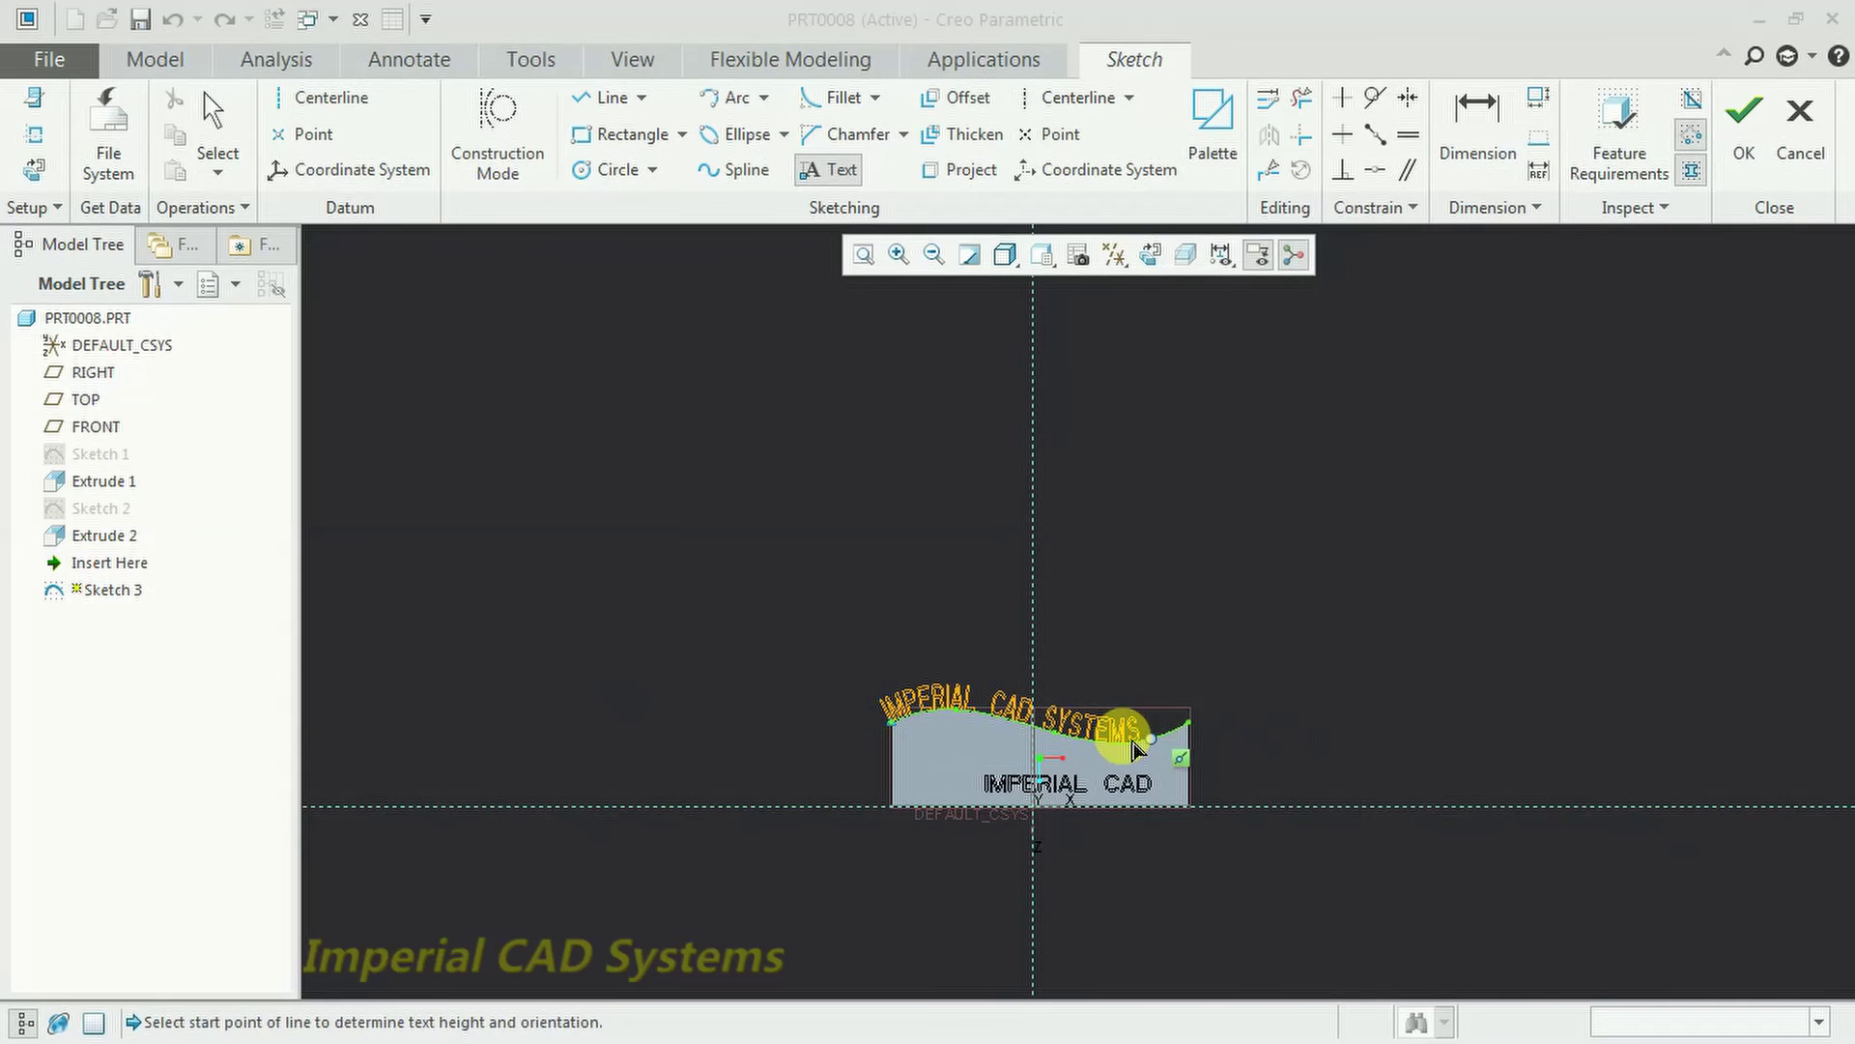
scroll(1082, 754, up, 5)
click(1015, 479)
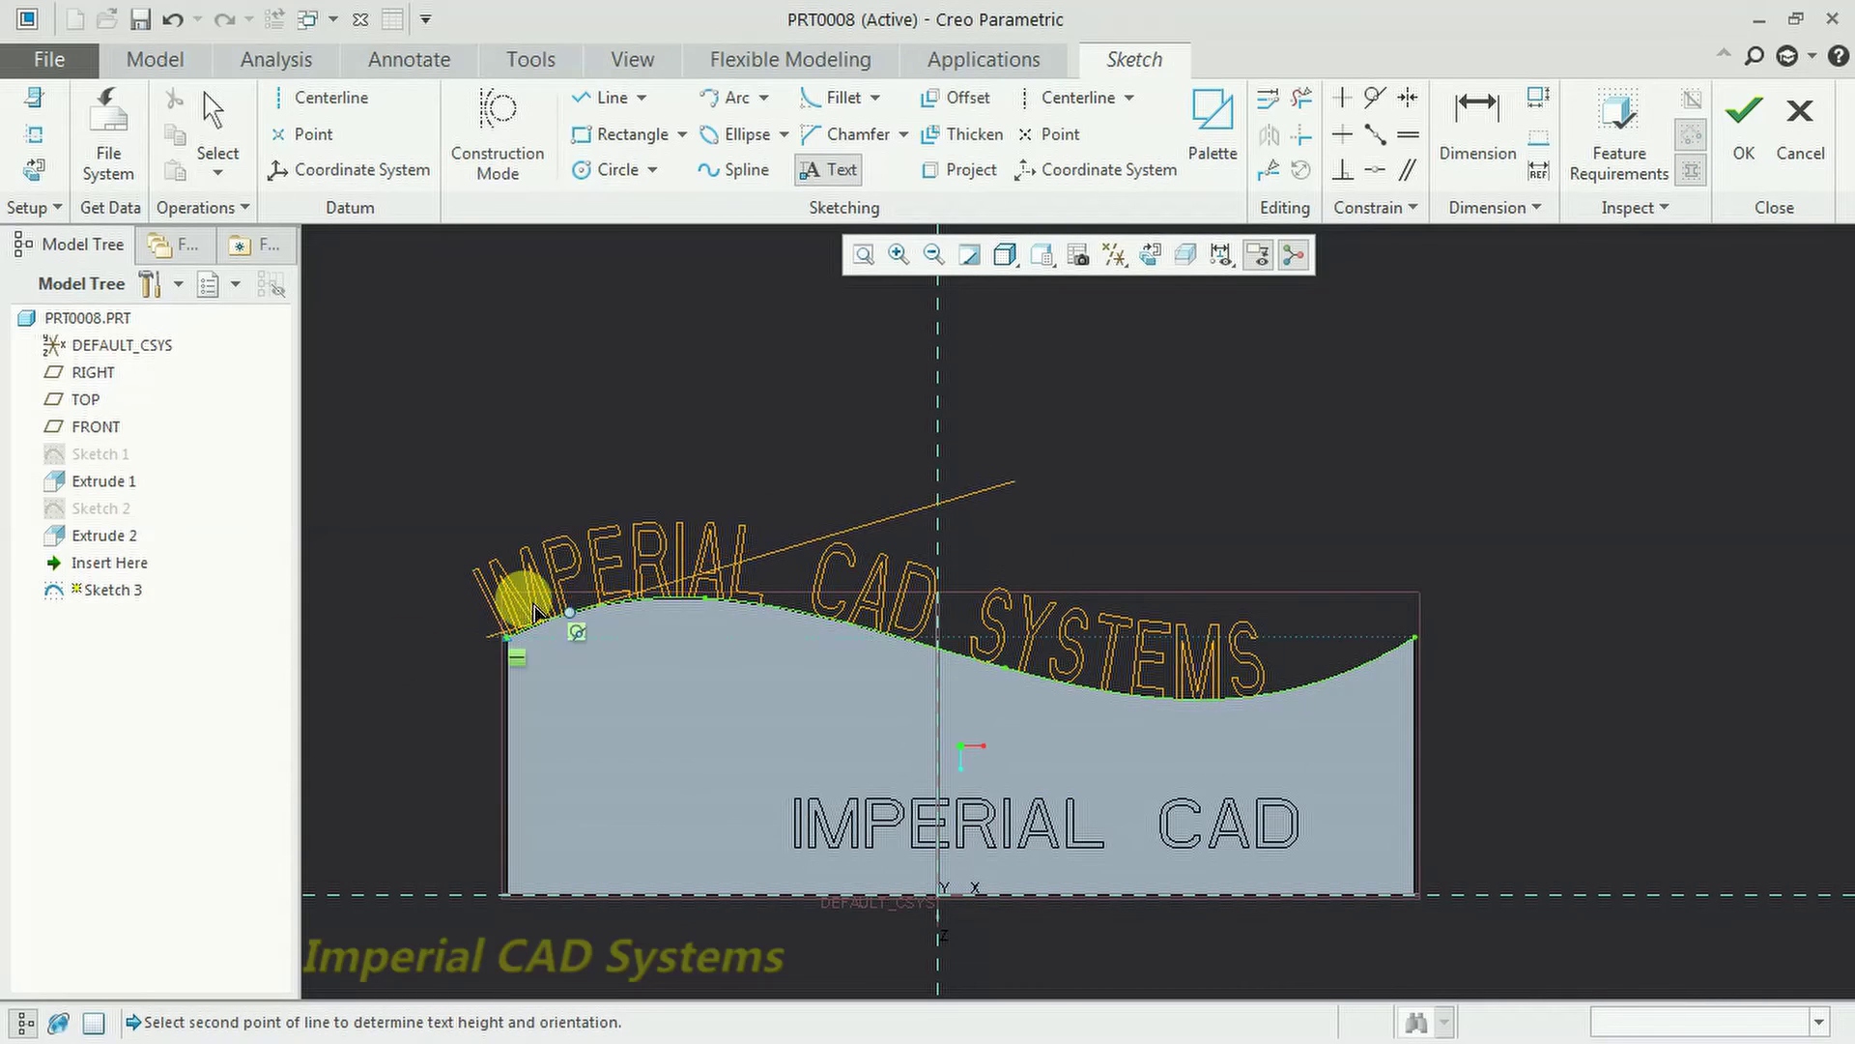
middle_click(1131, 402)
middle_click(1143, 413)
Move the curved text's height dimension close to the text and restore the 2D sketch orientation.
scroll(654, 642, down, 3)
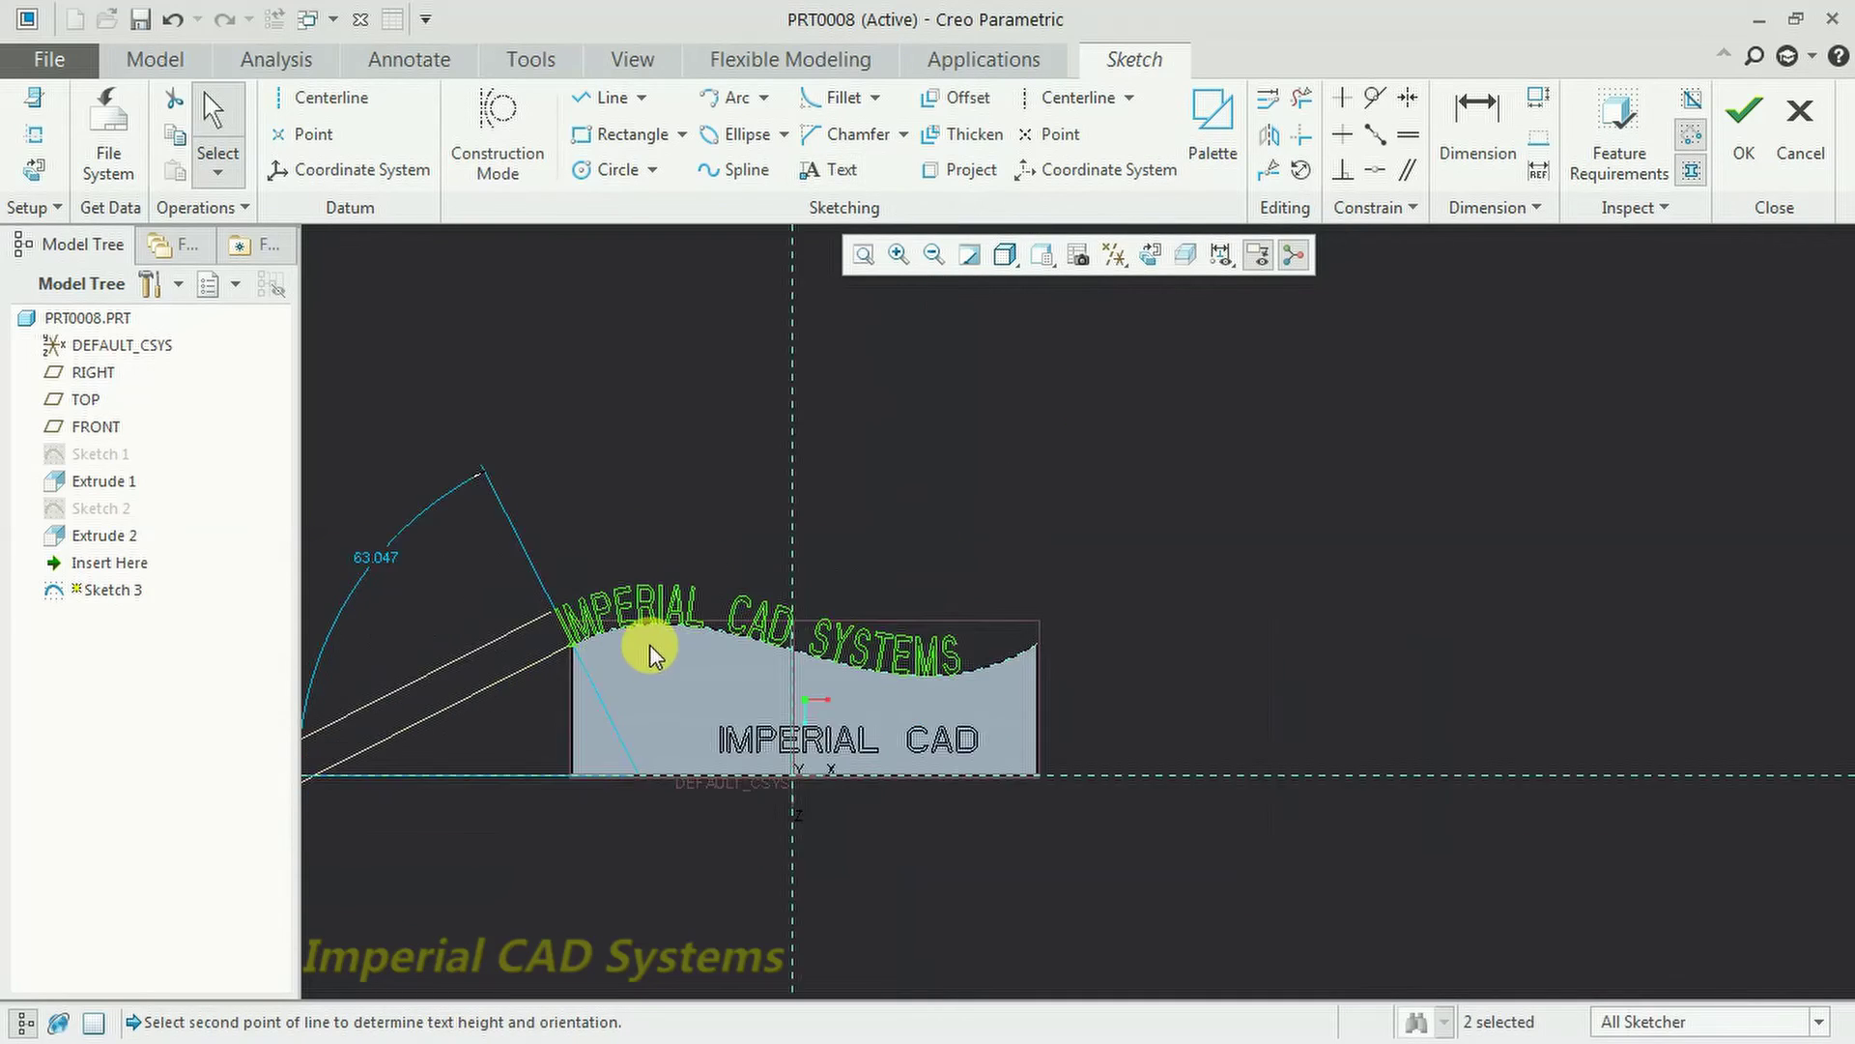
scroll(426, 708, up, 1)
scroll(444, 708, down, 4)
scroll(444, 708, up, 5)
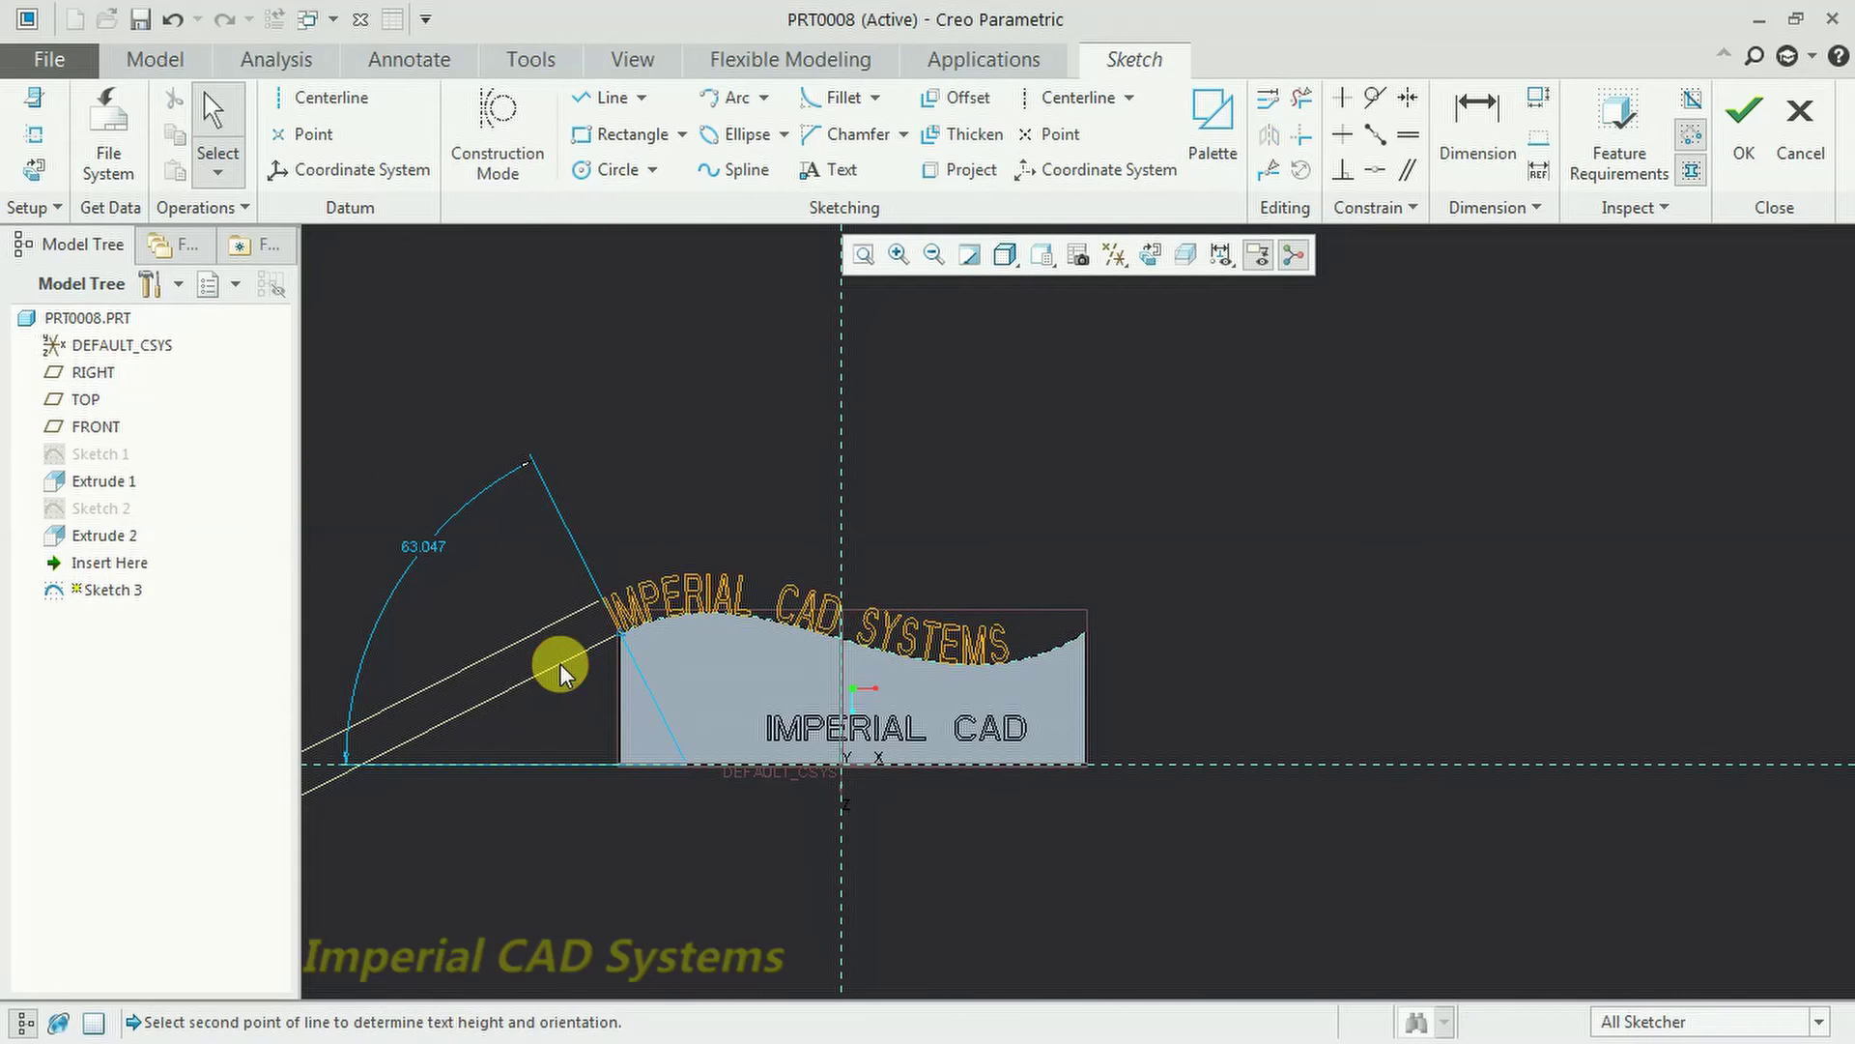
scroll(801, 670, down, 4)
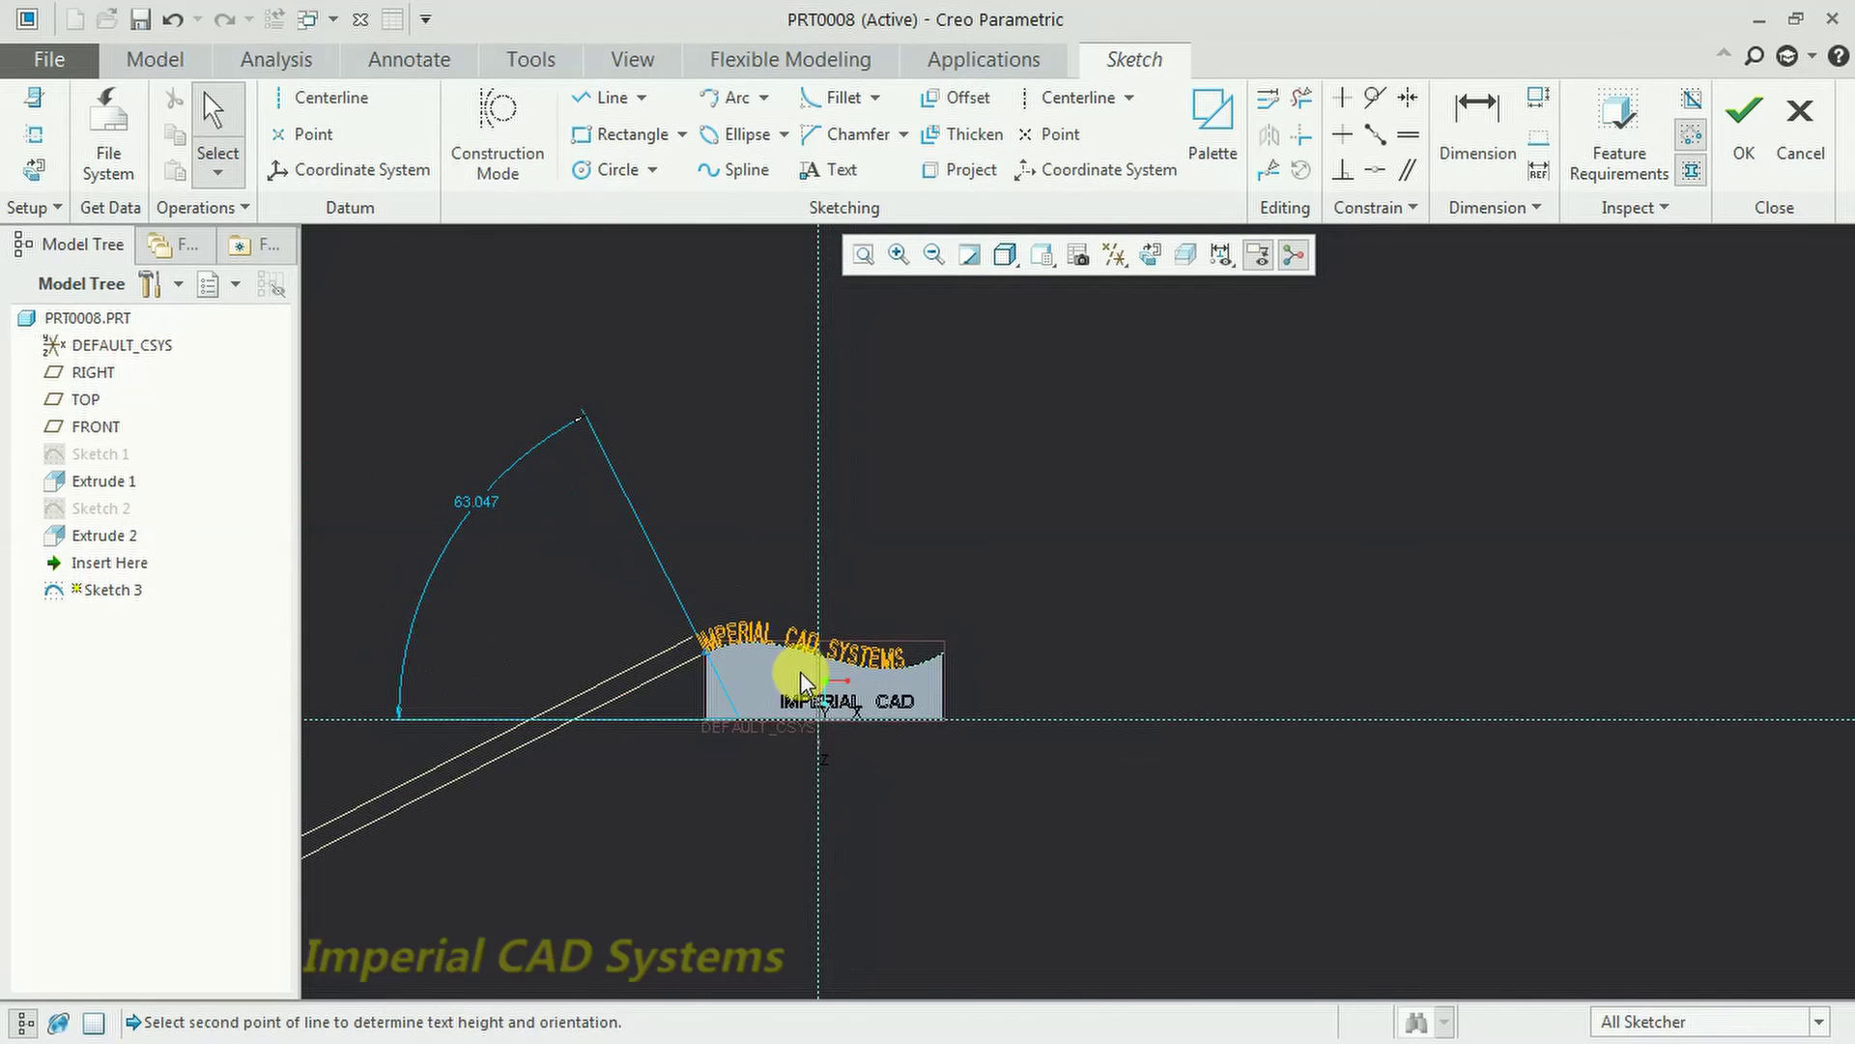
click(865, 257)
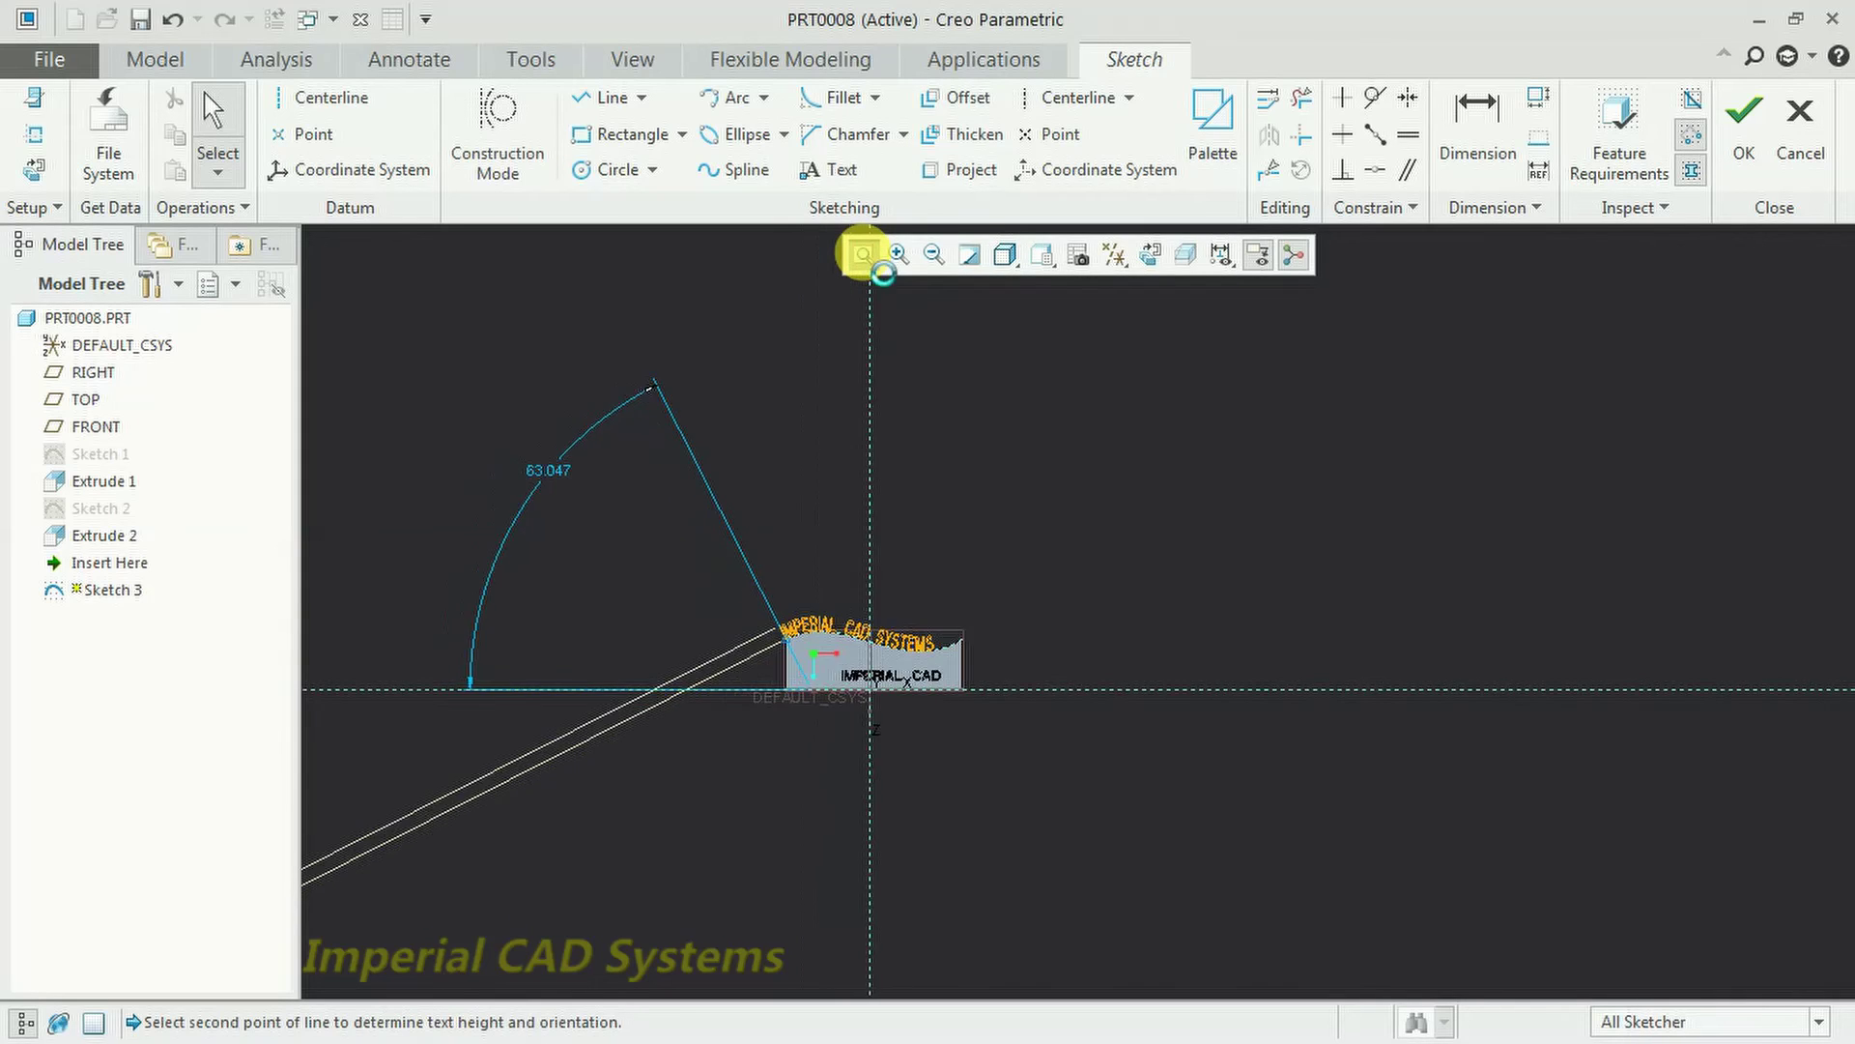
scroll(621, 754, down, 2)
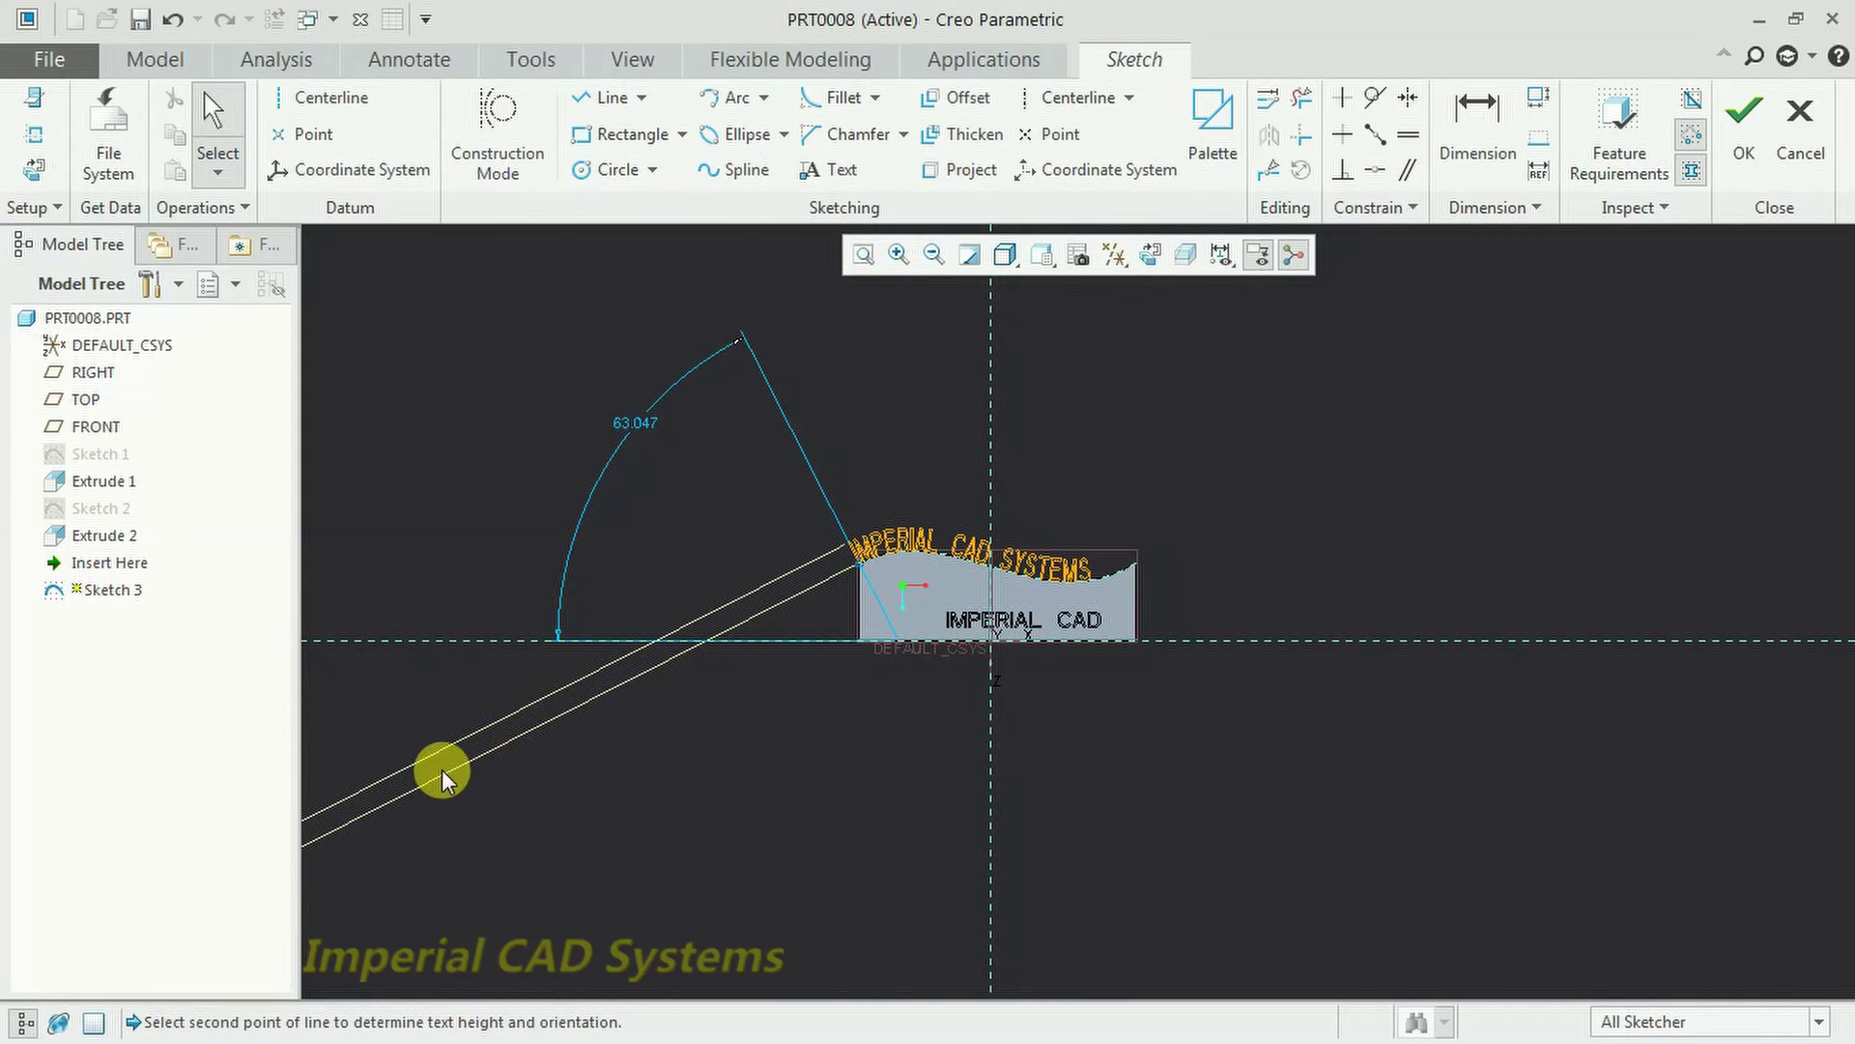
scroll(502, 759, down, 3)
scroll(504, 757, up, 1)
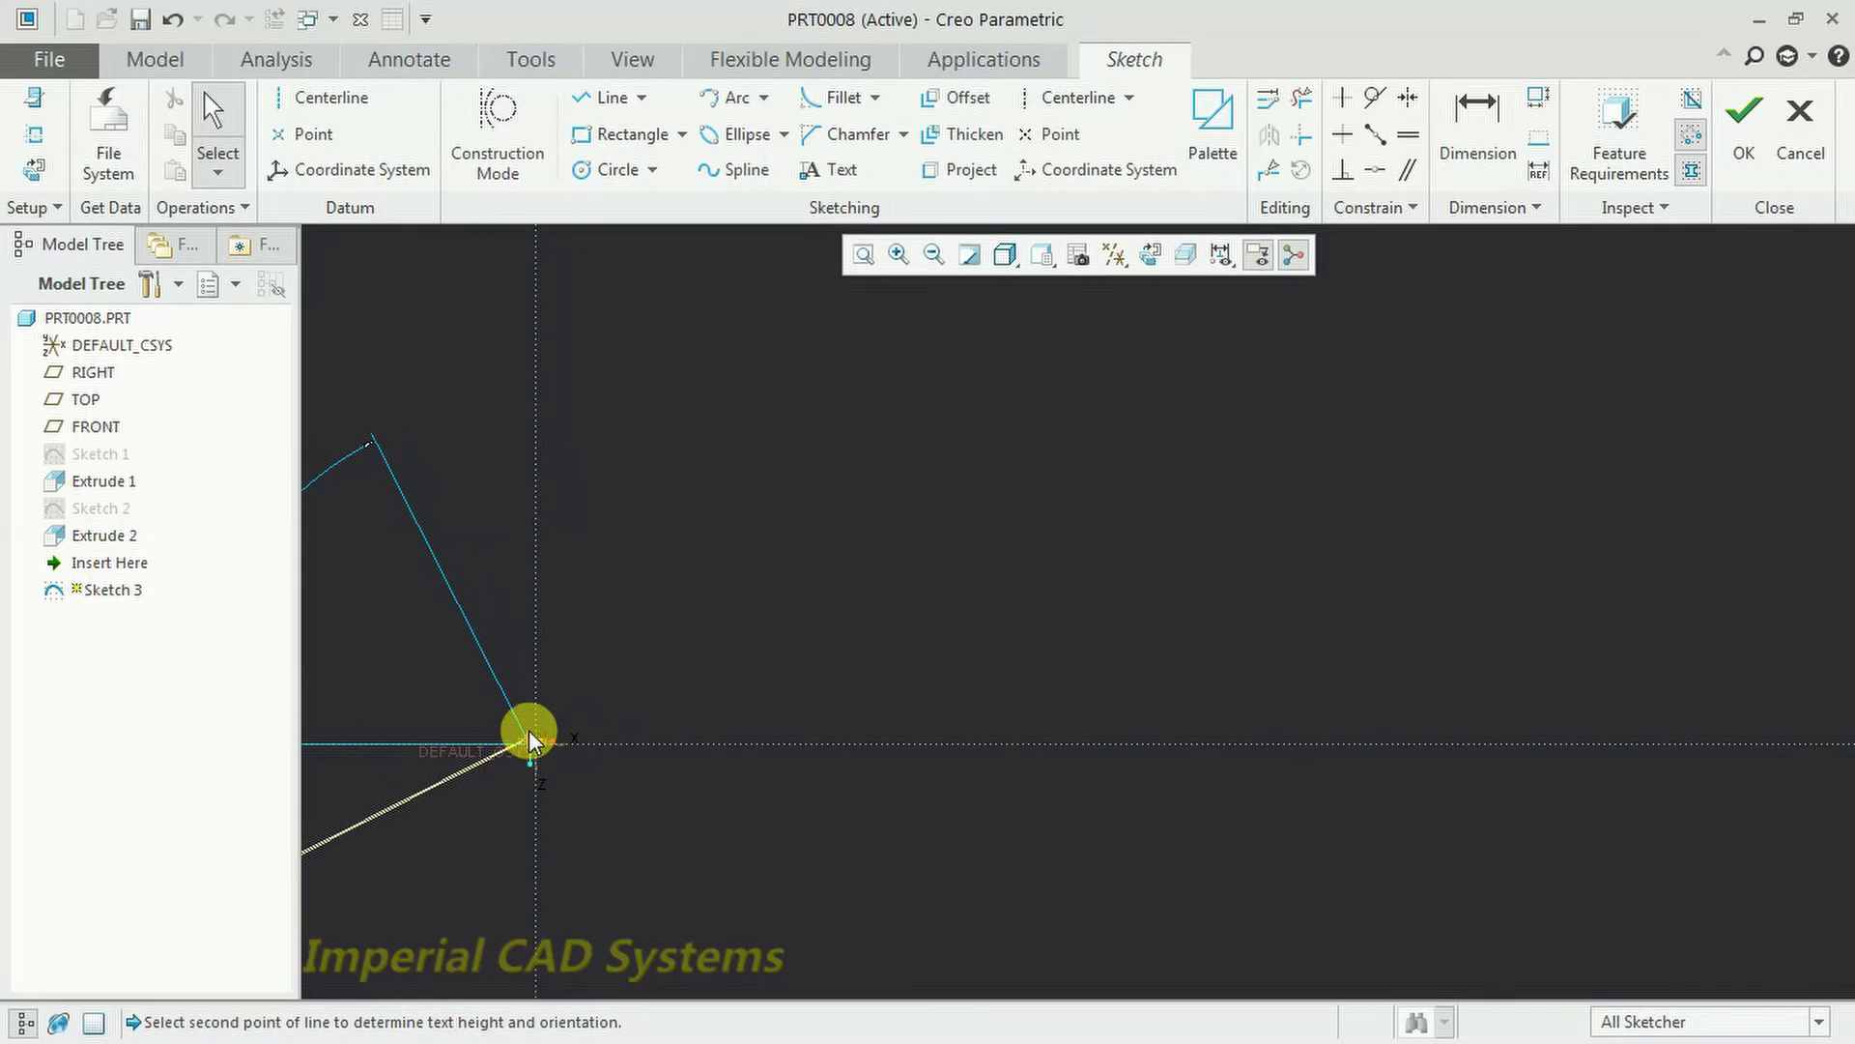
mouse_move(609, 719)
ctrl+middle_down()
mouse_move(756, 682)
mouse_move(744, 665)
ctrl+middle_up()
drag(401, 242, 559, 604)
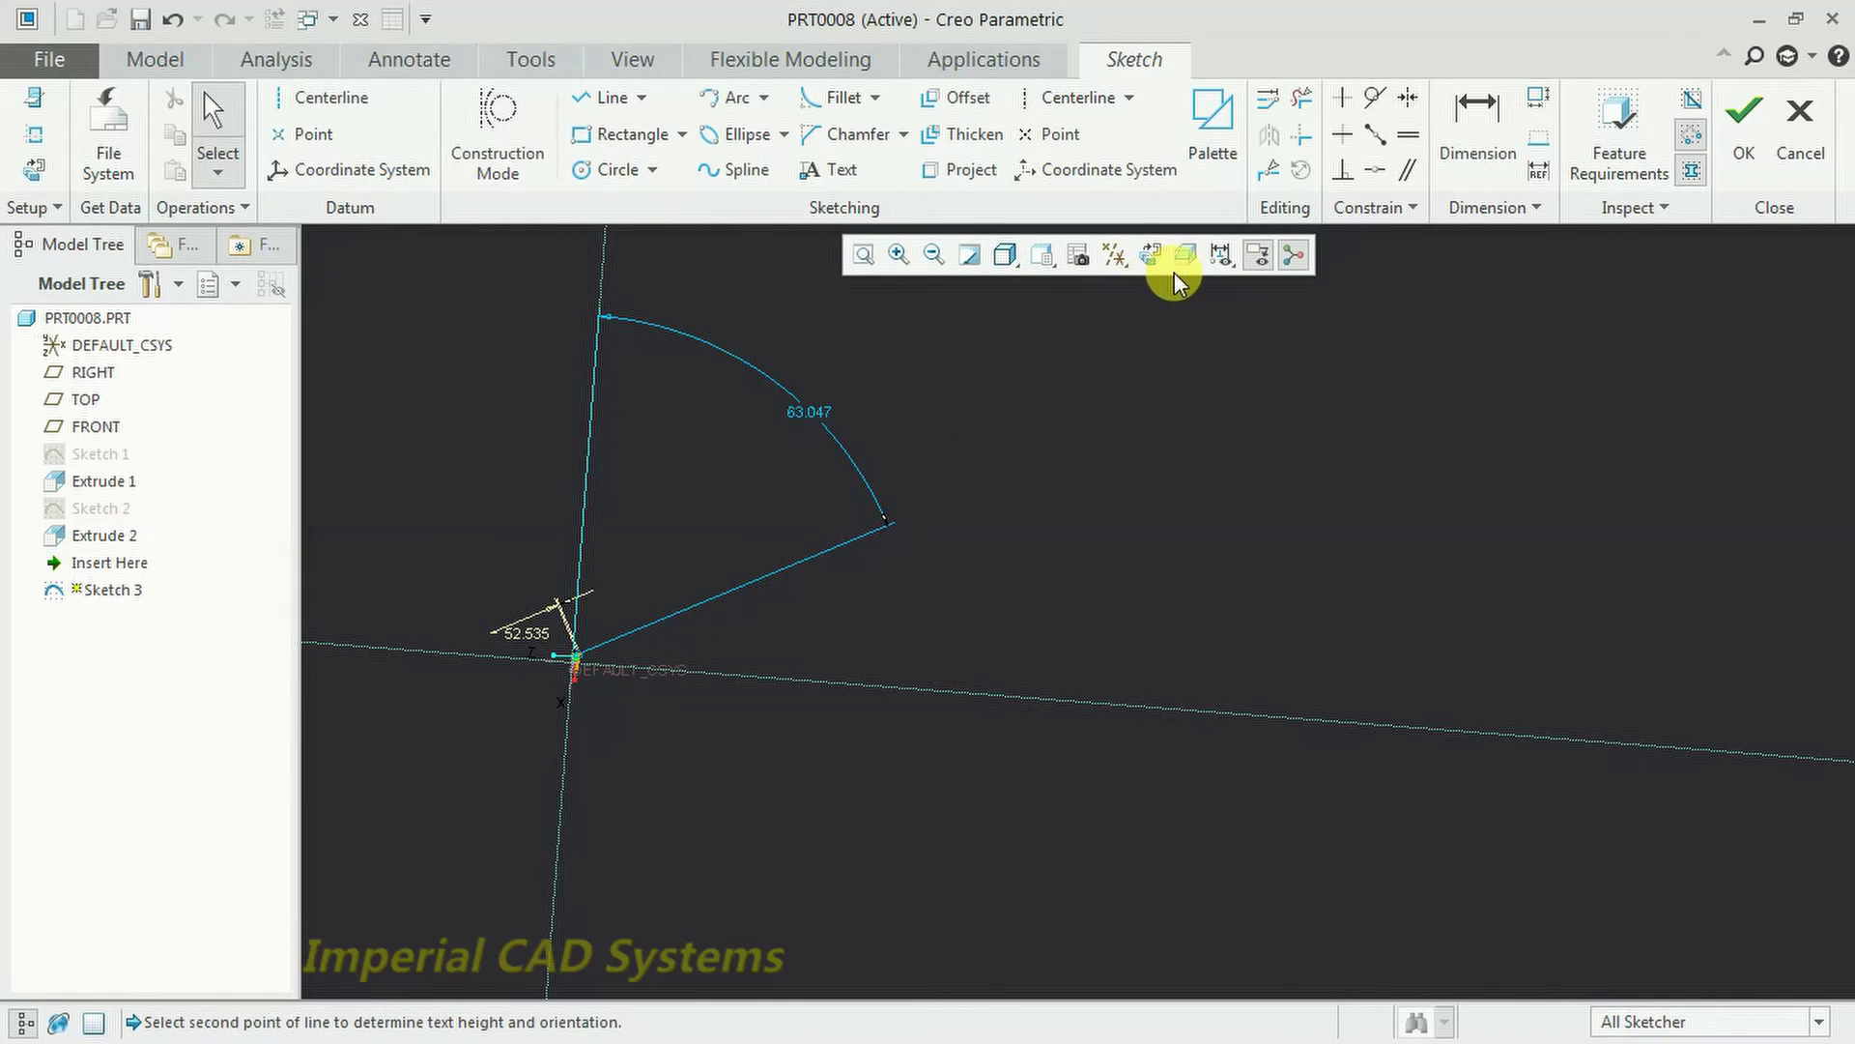
click(1150, 254)
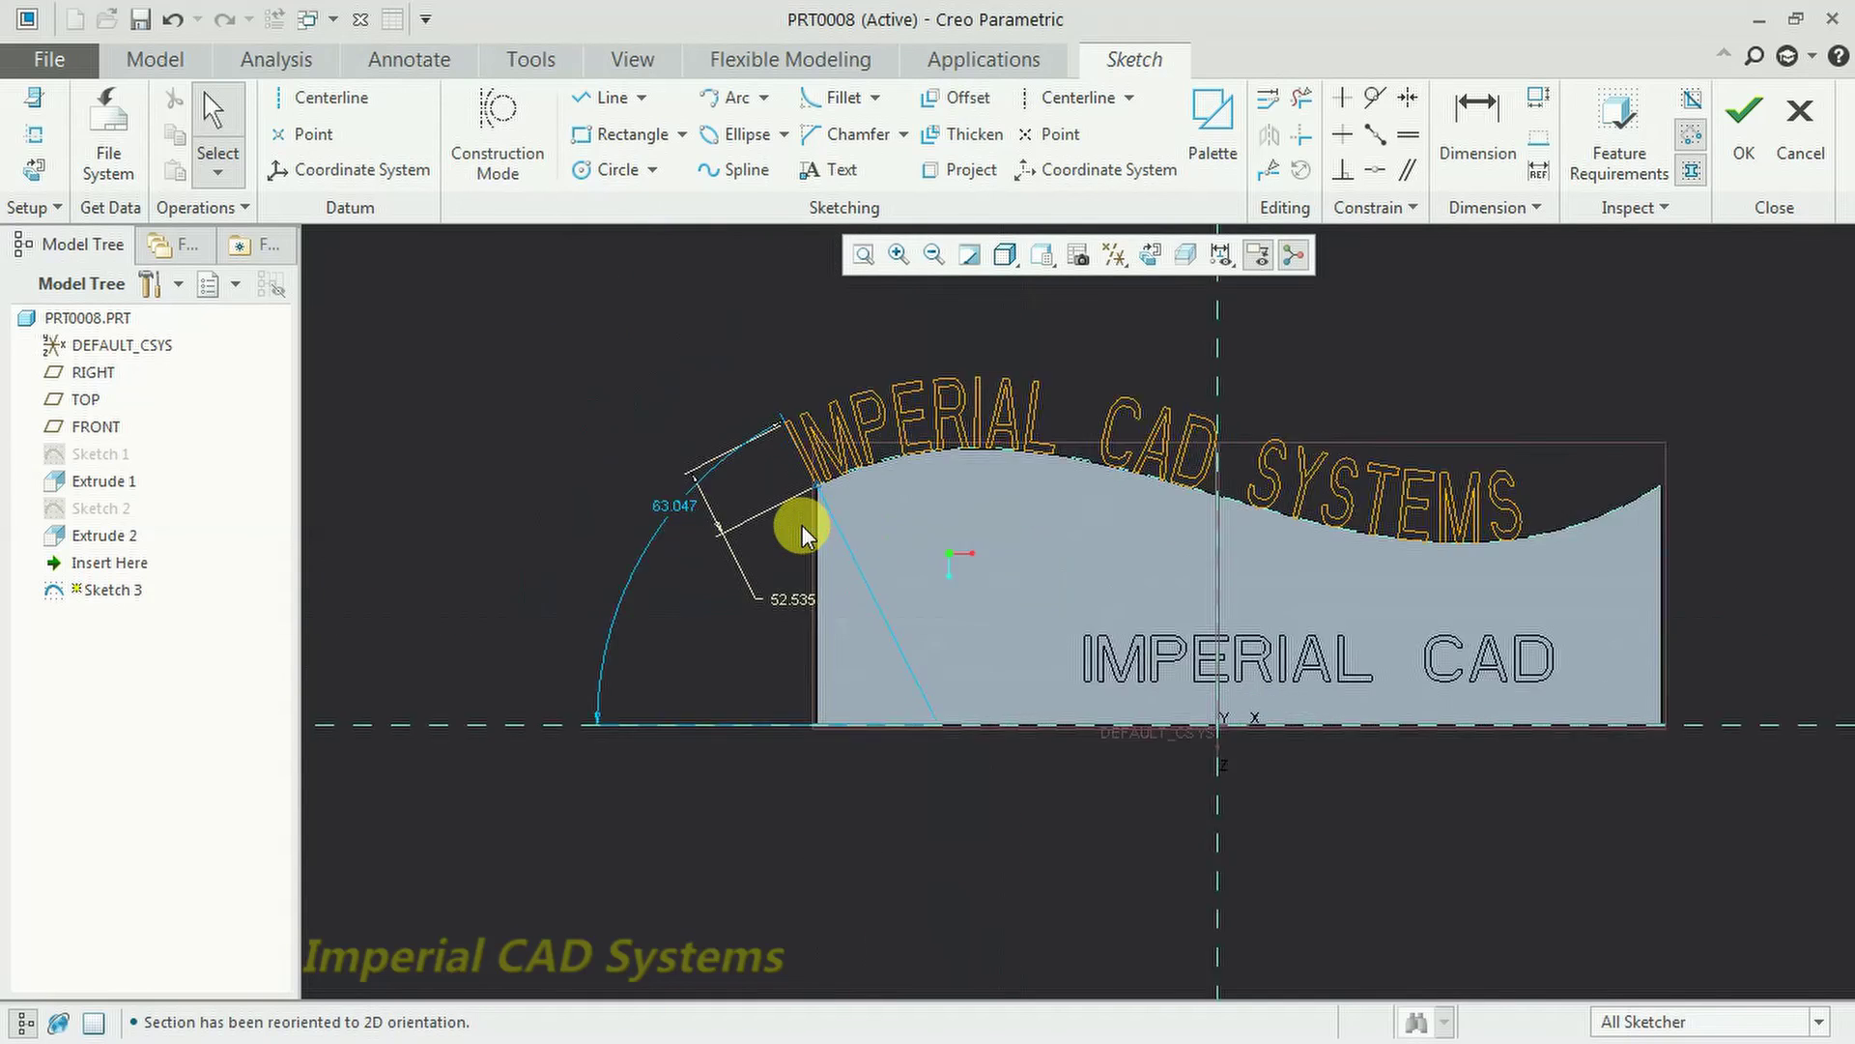
Set the curved text's height dimension to 30 and finish the sketch.
scroll(802, 534, down, 1)
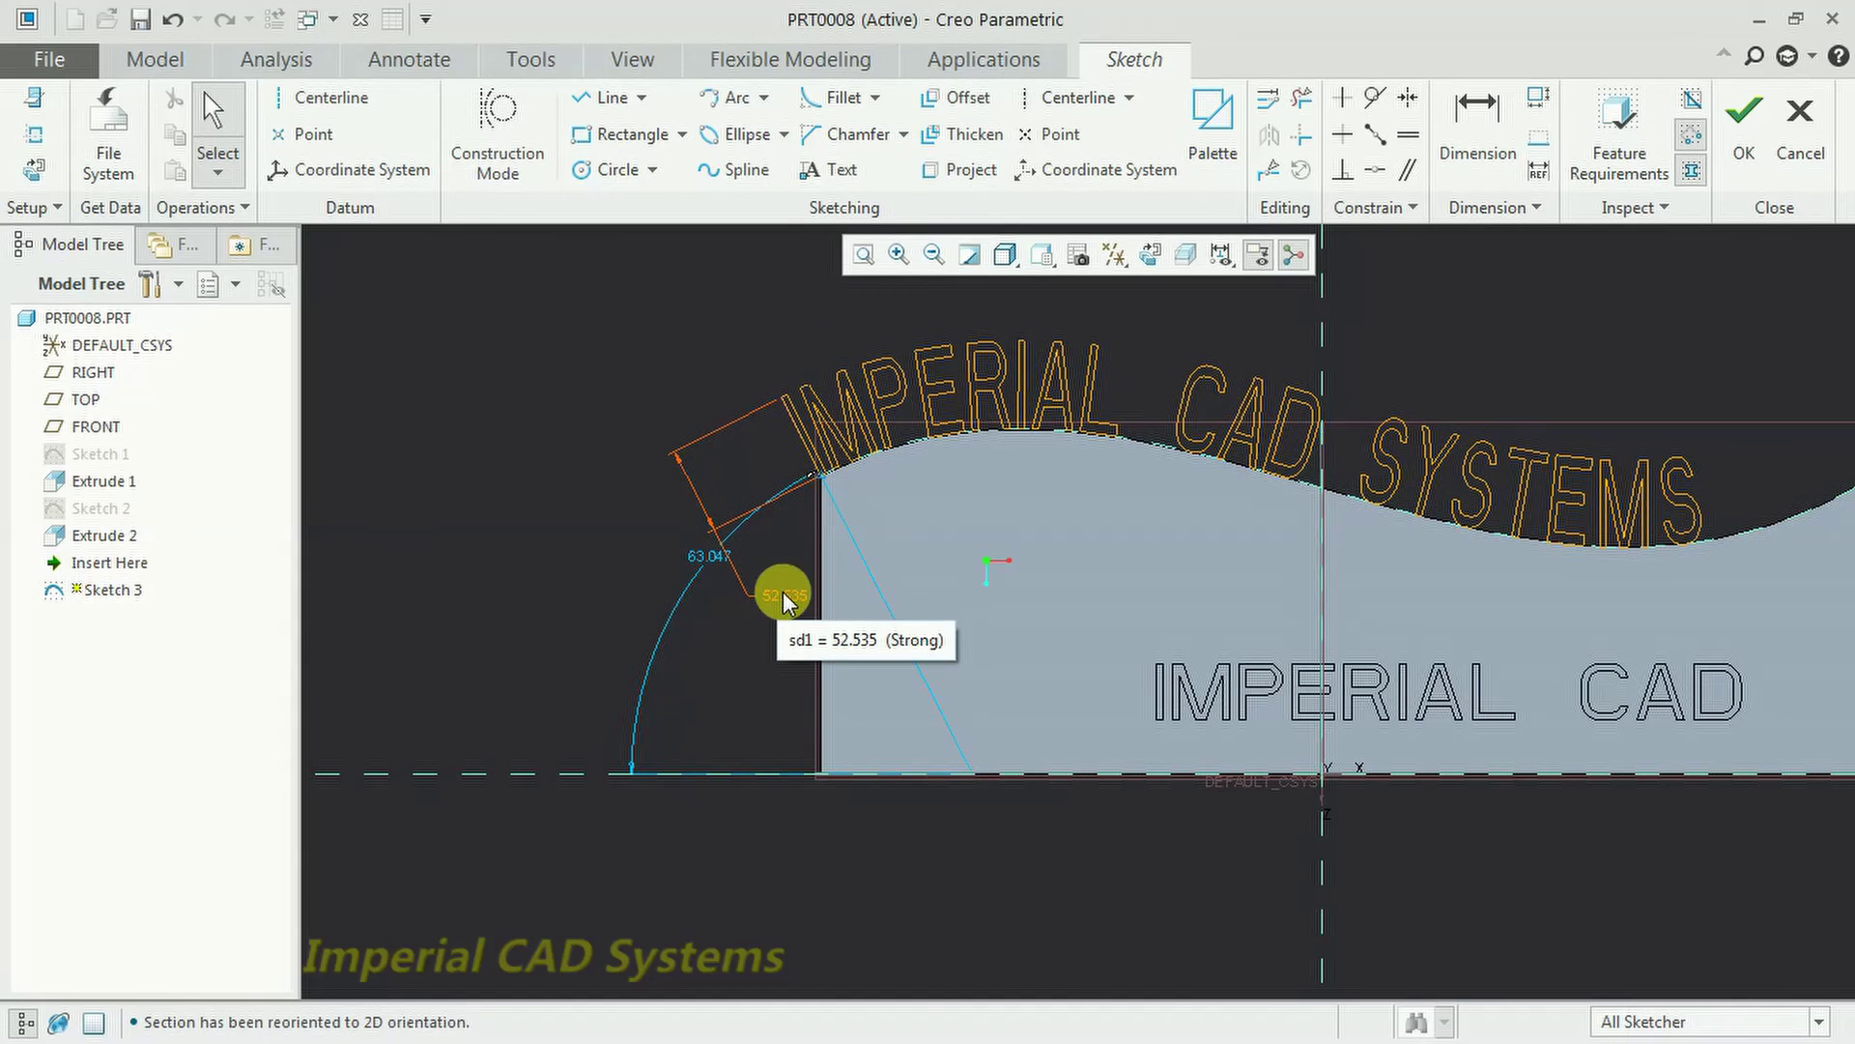
double_click(785, 597)
text(30)
key(Return)
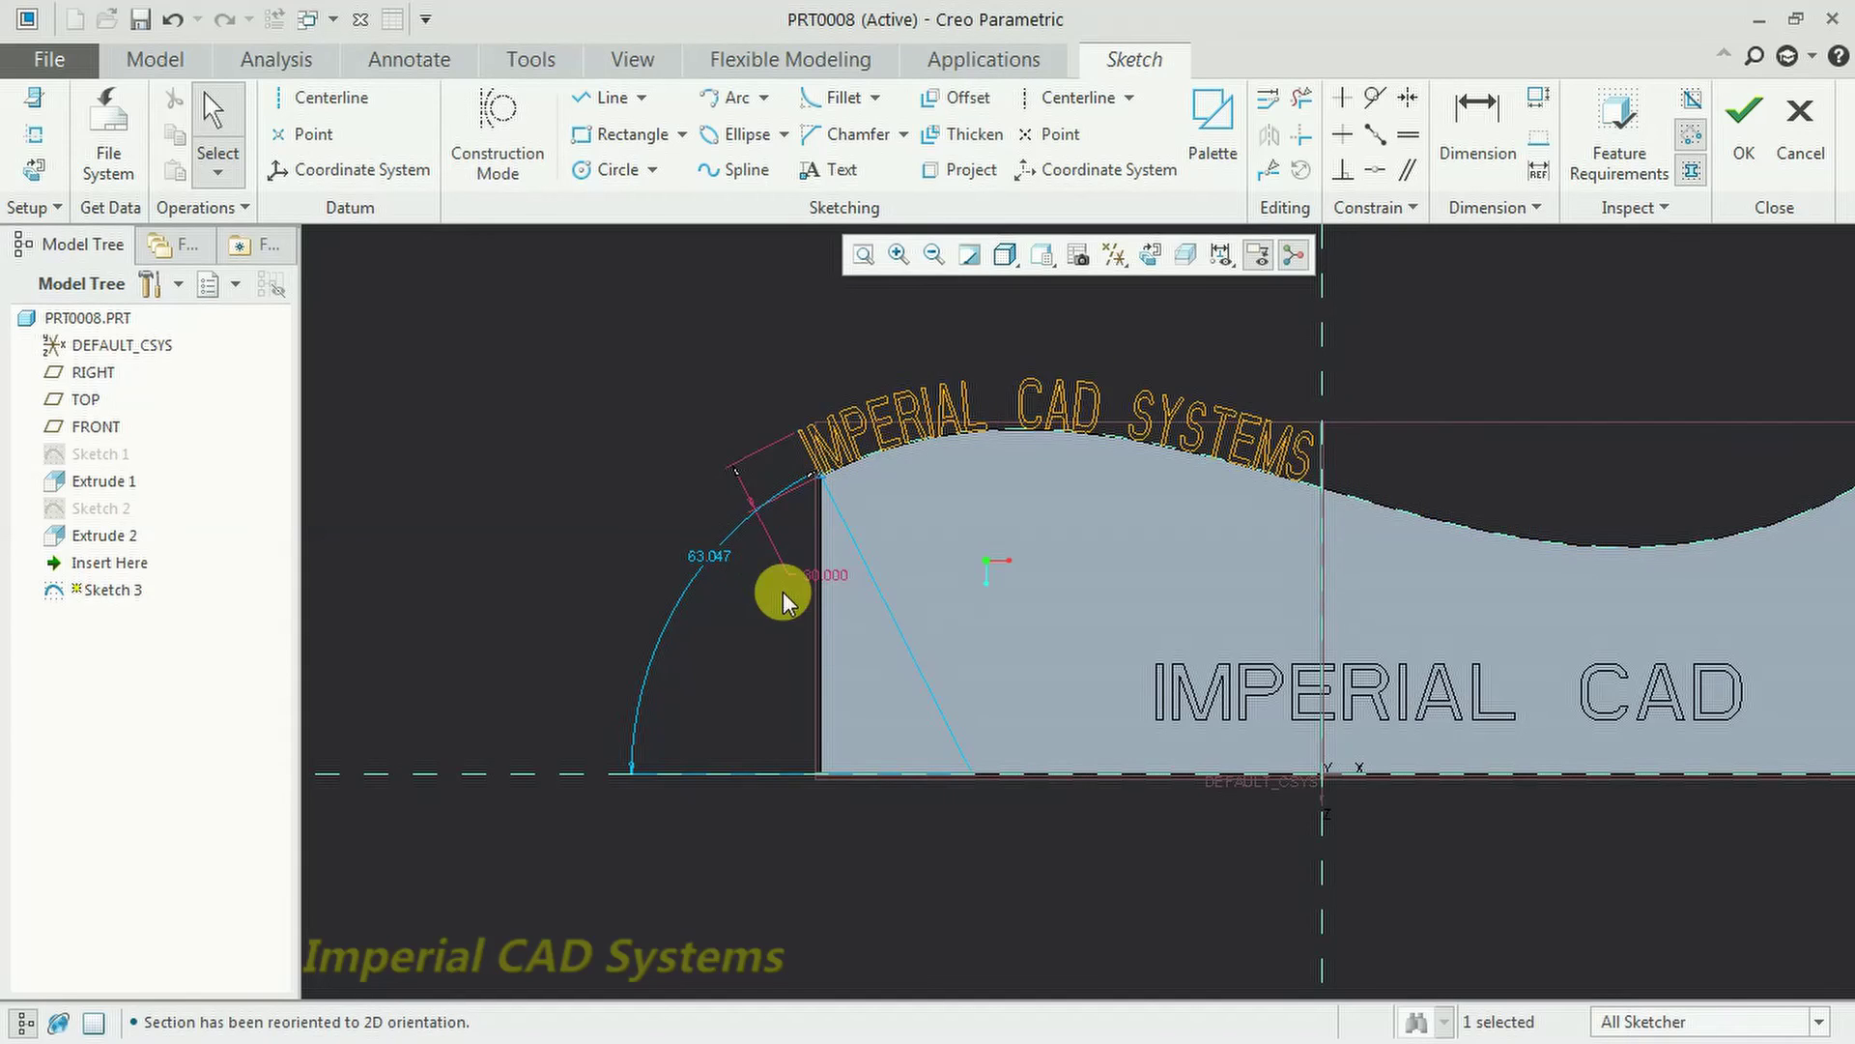
click(1745, 116)
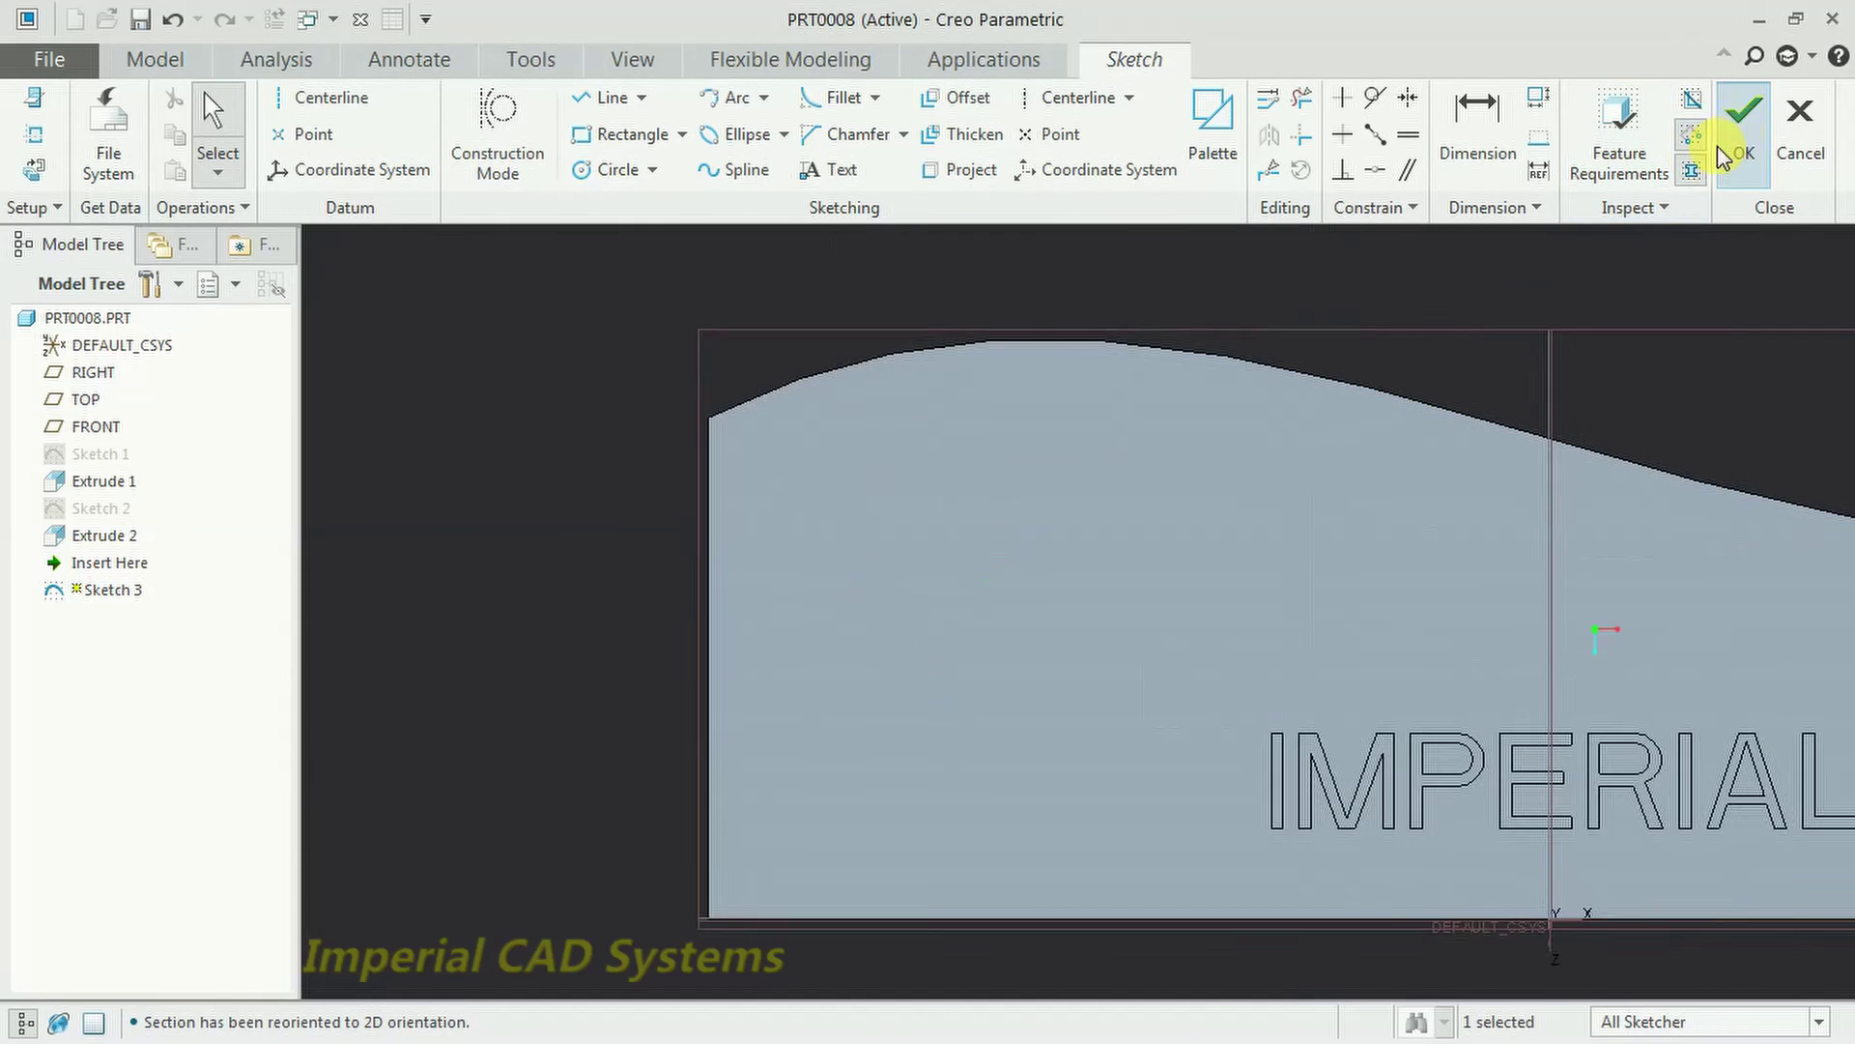
Extrude the curved text sketch 20 with the direction flipped, so the letters run back over the block's wavy top.
key(ctrl+d)
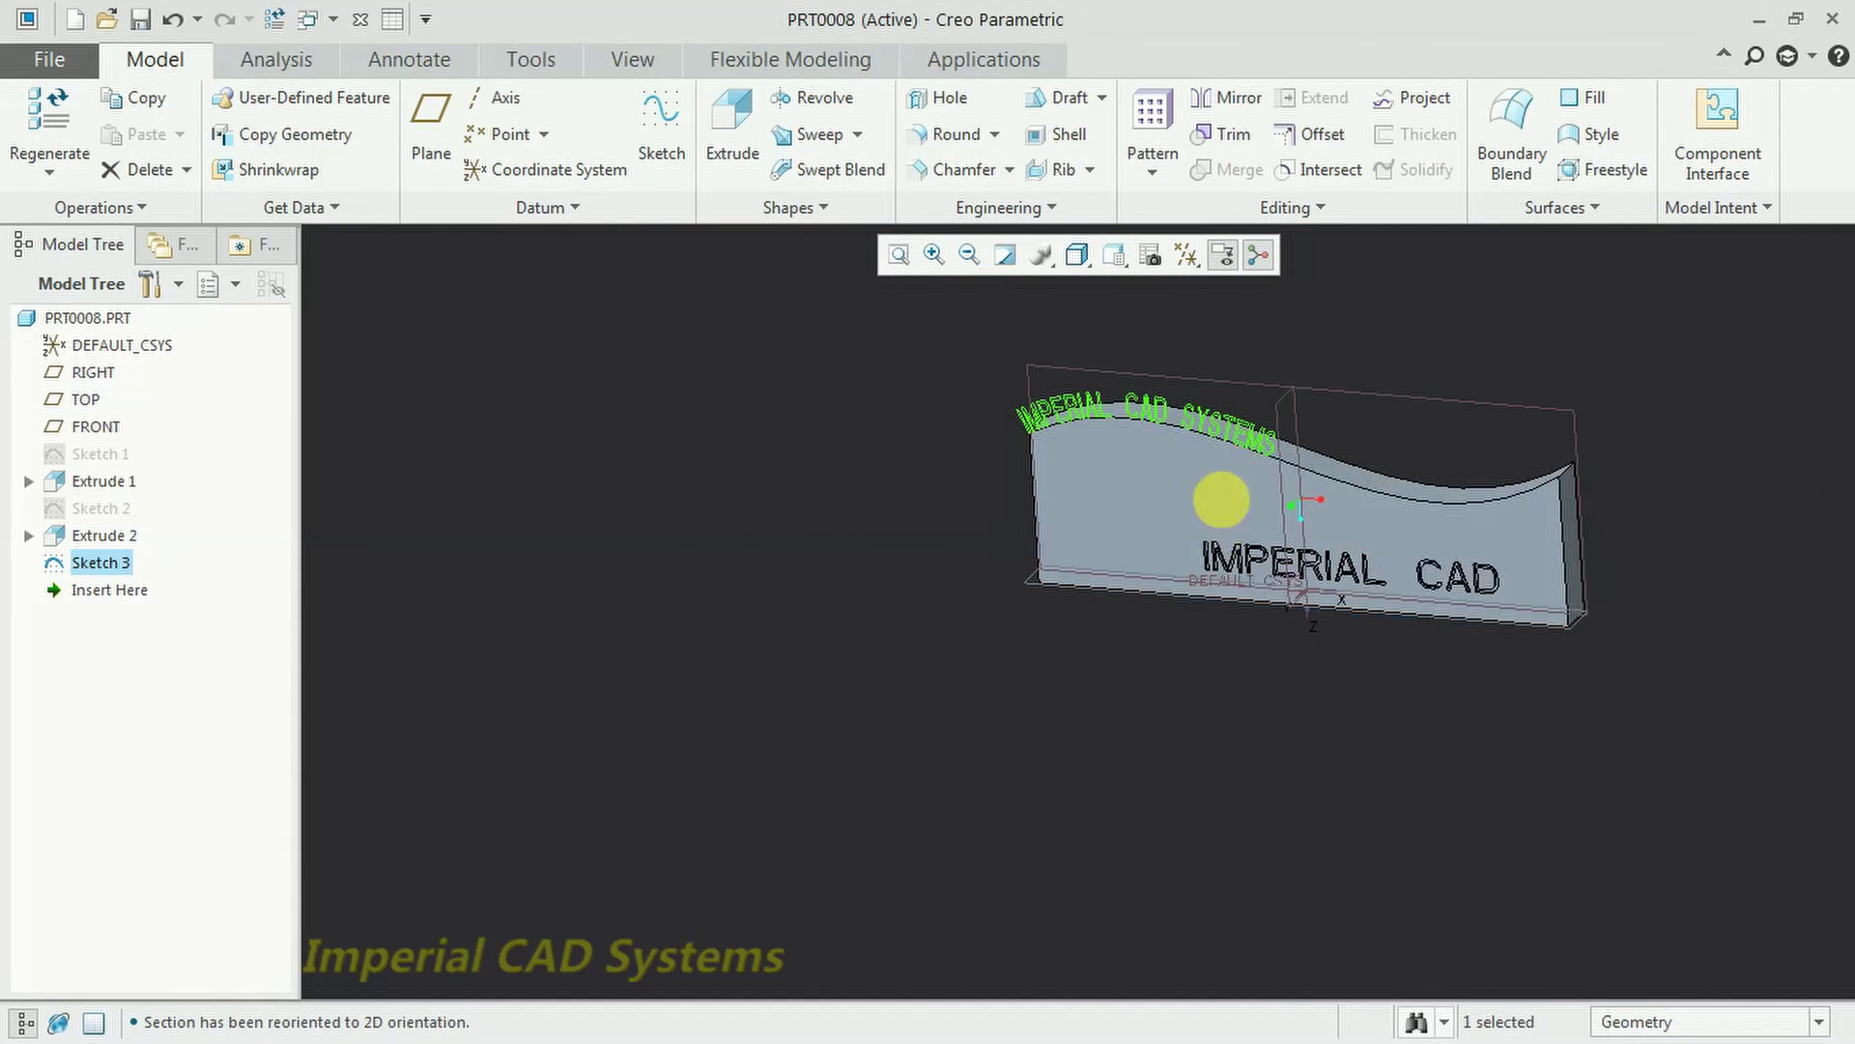
click(733, 131)
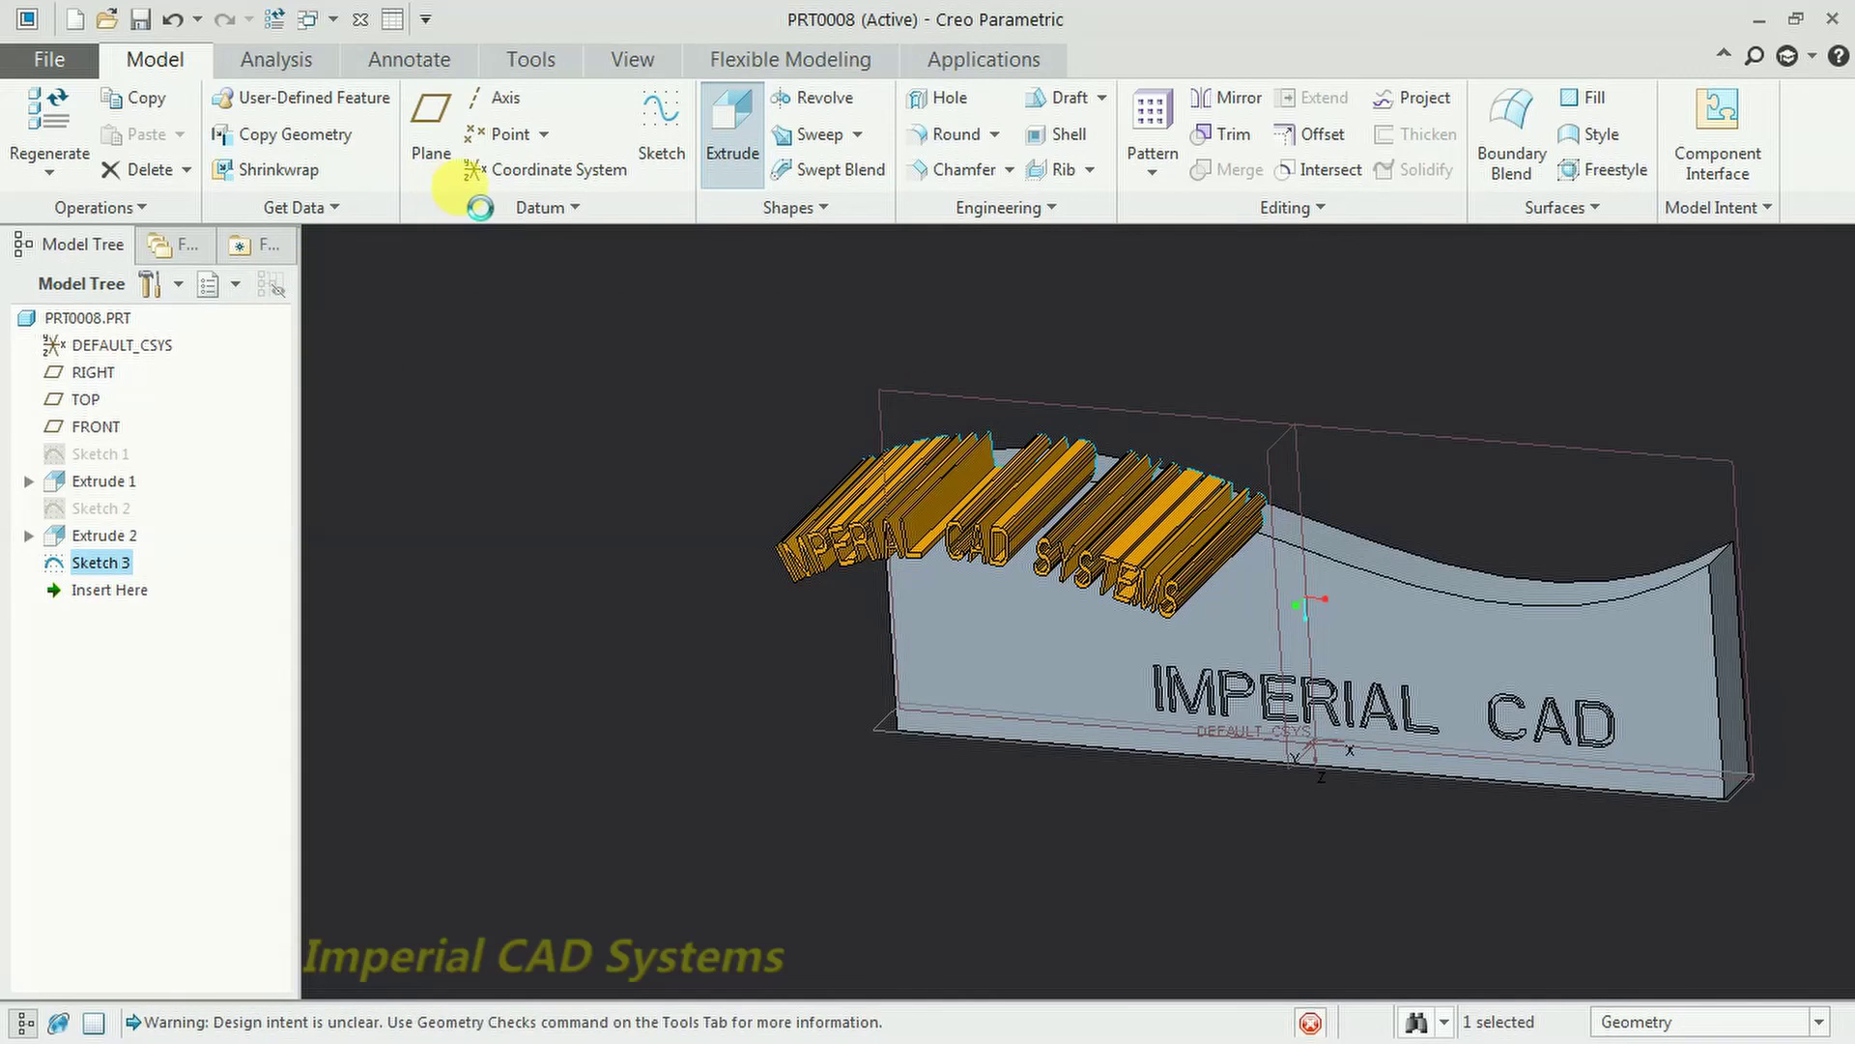
click(295, 137)
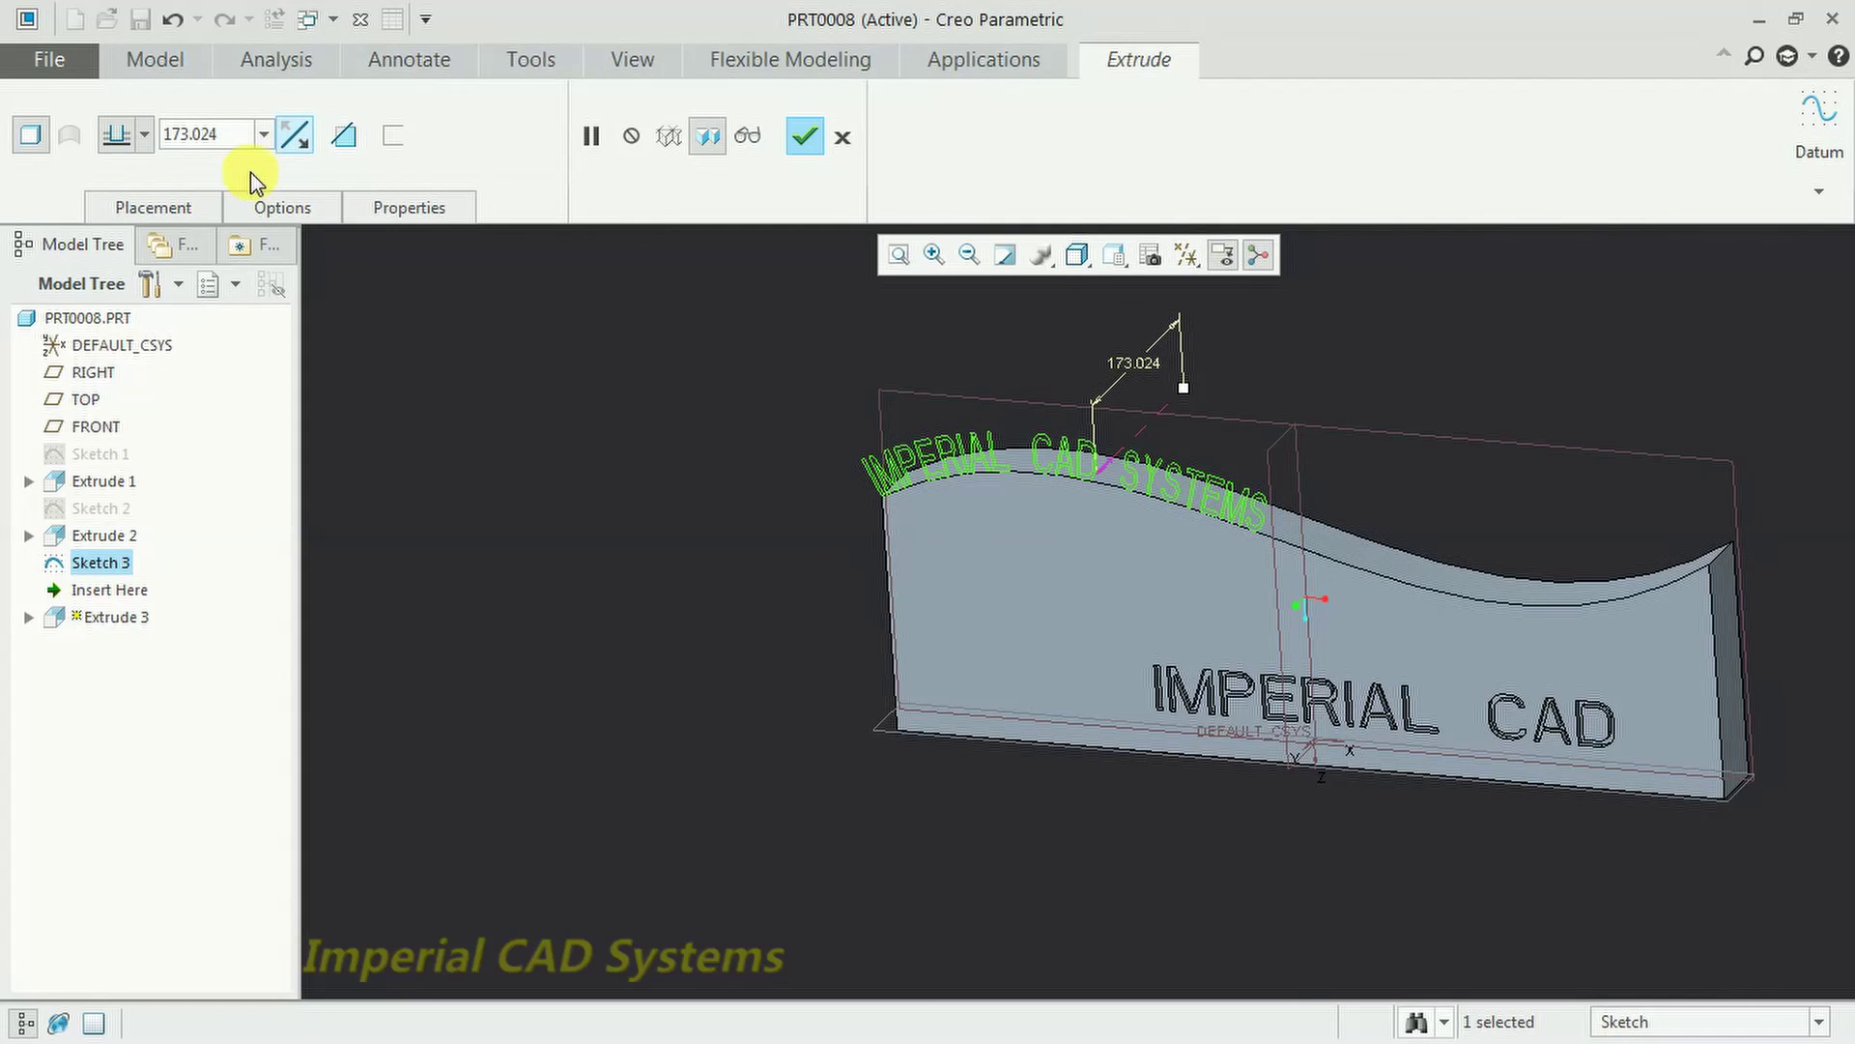
click(242, 135)
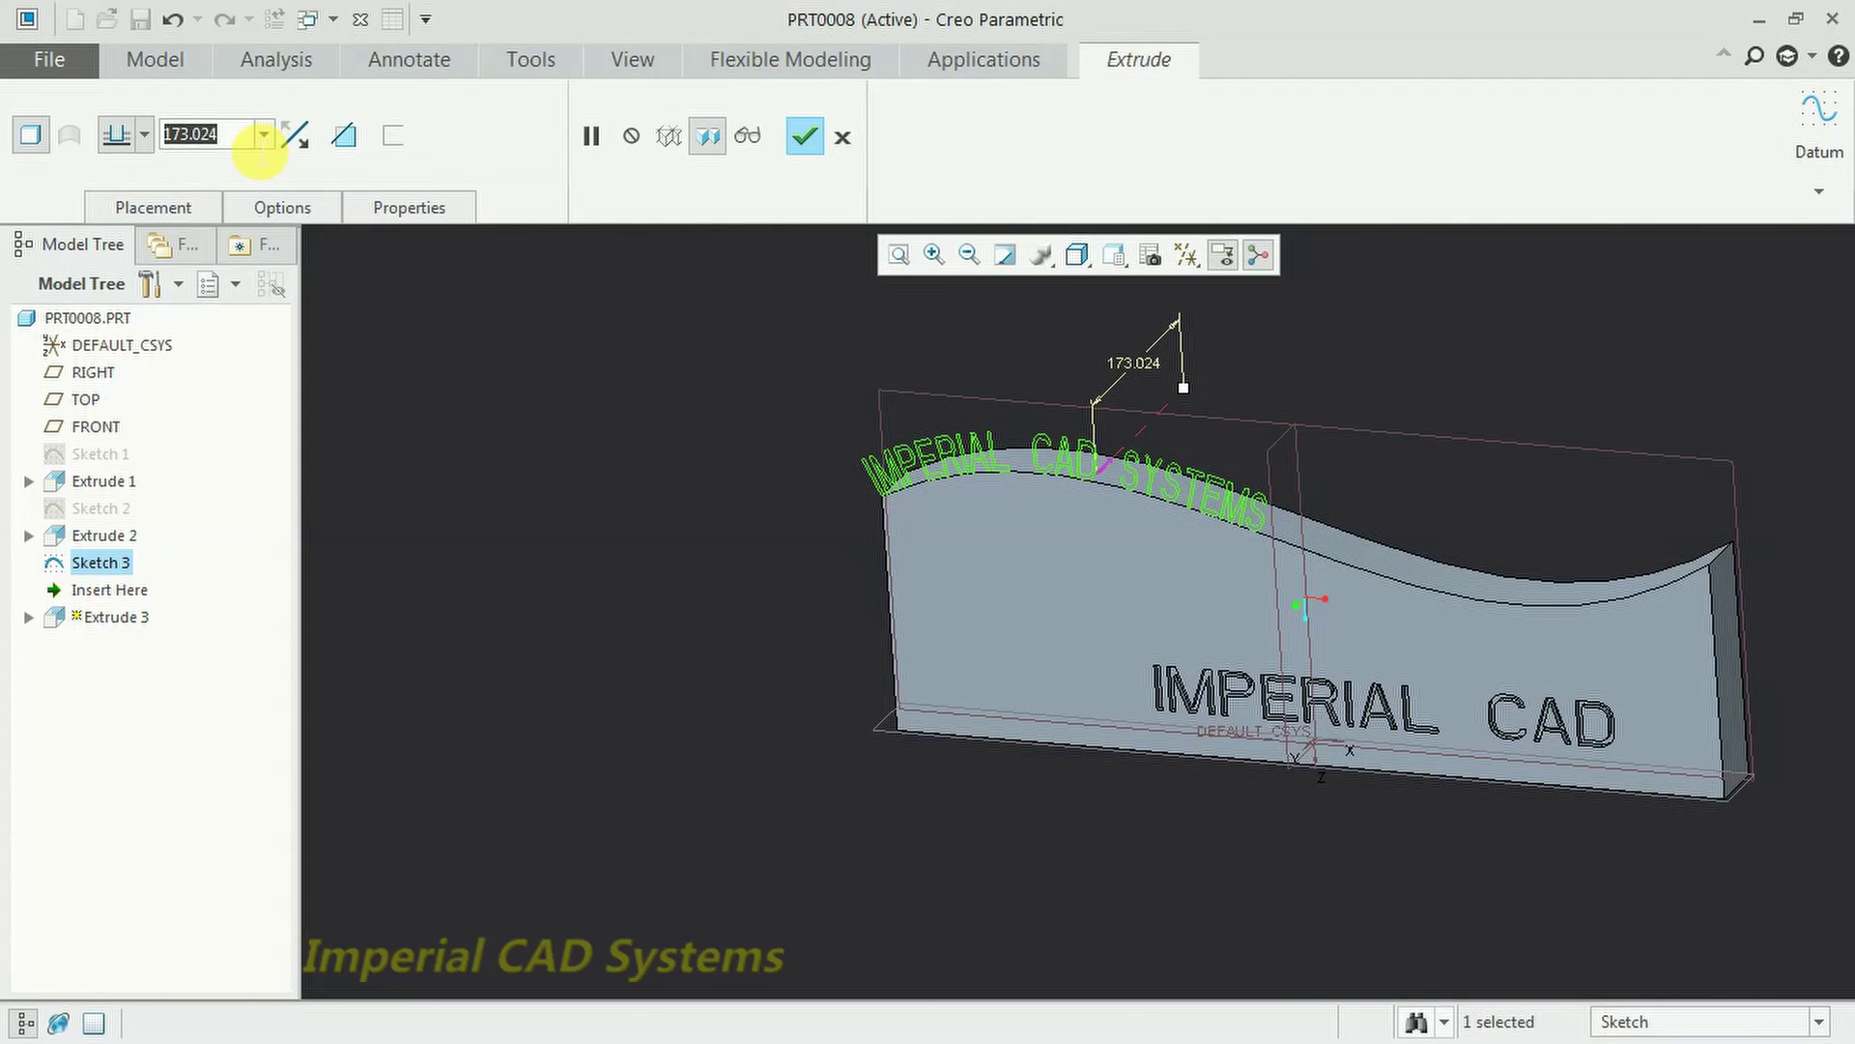
text(20)
key(Return)
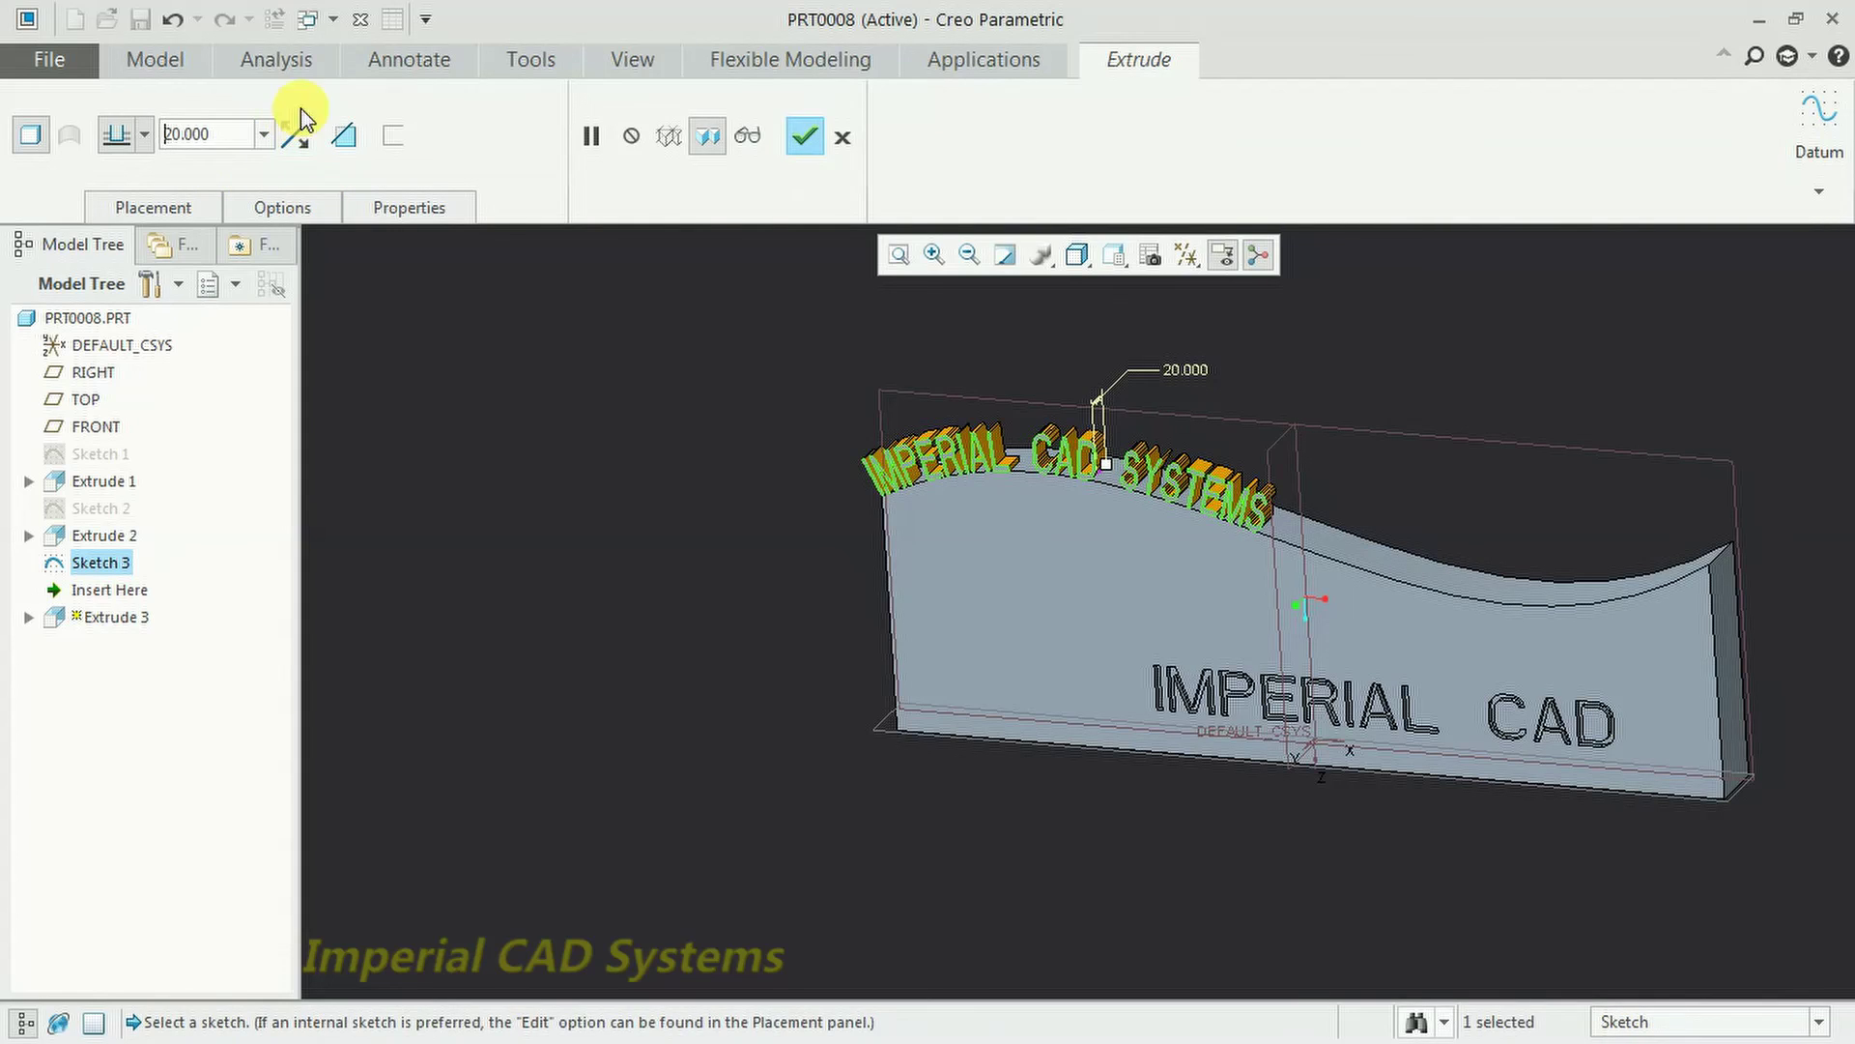
click(806, 138)
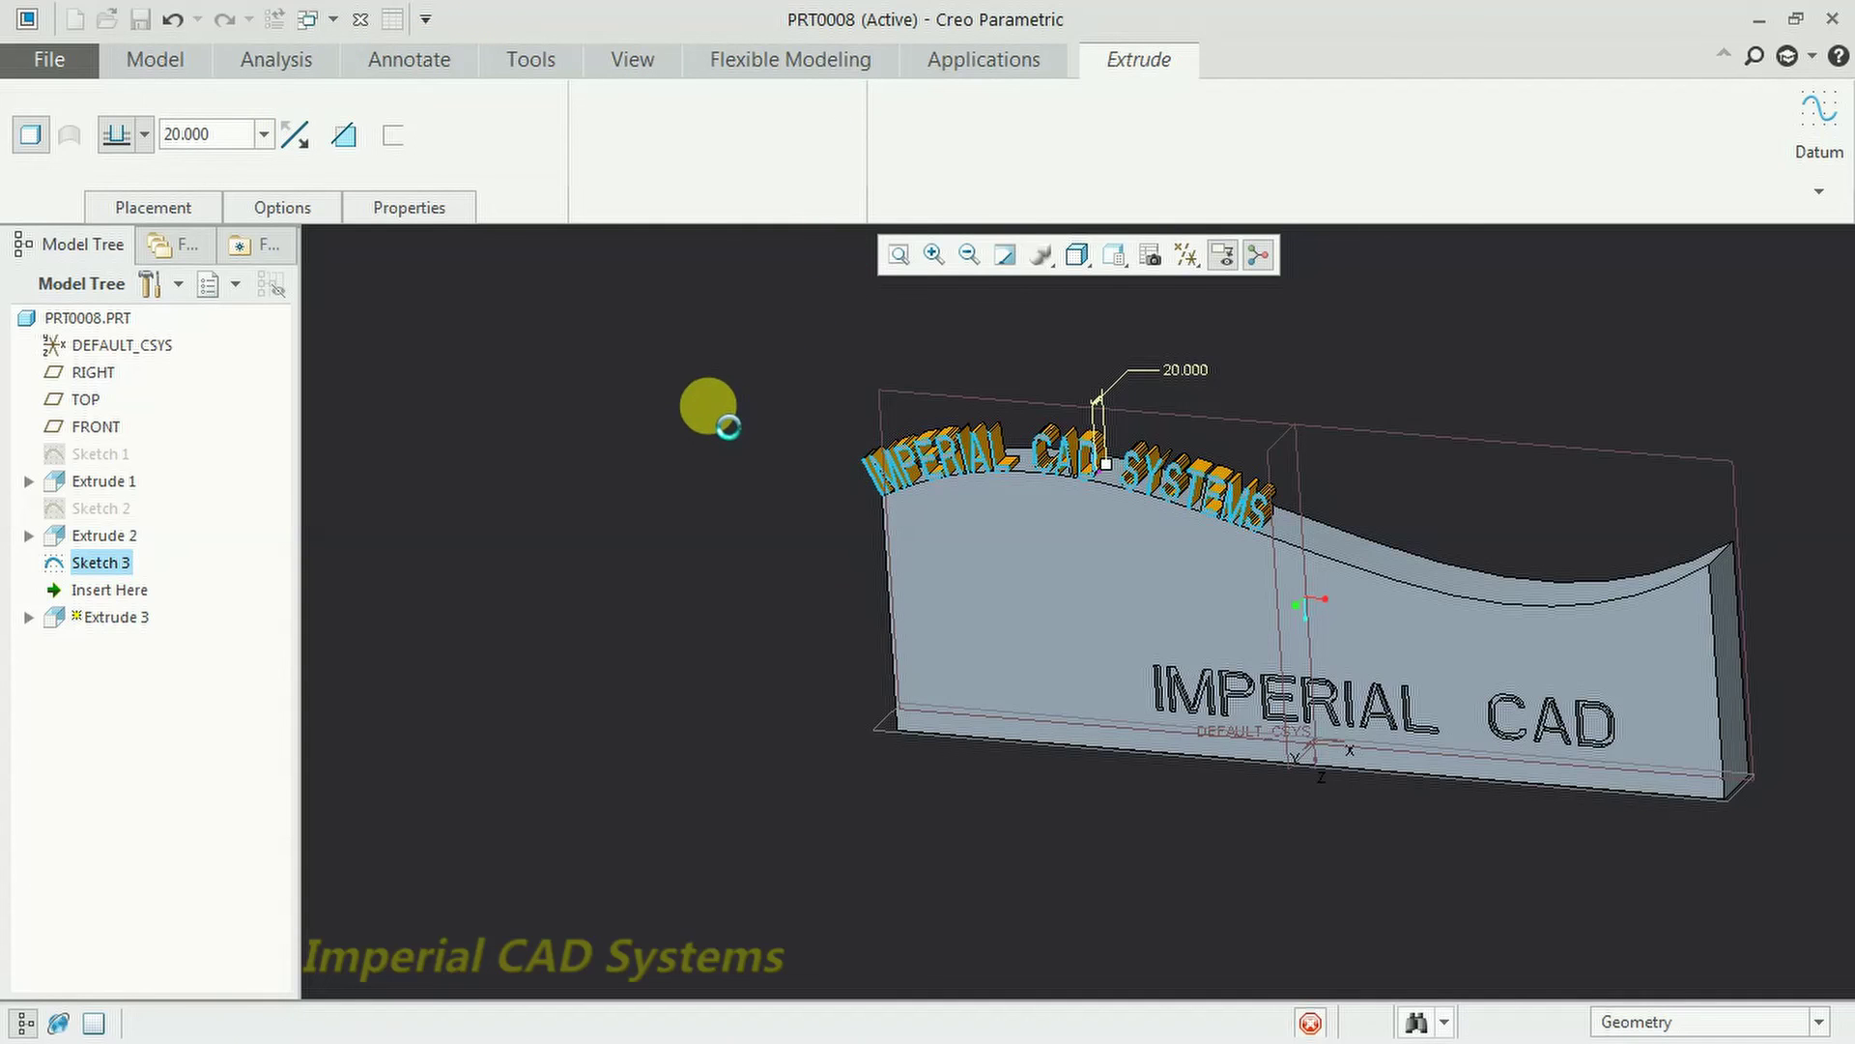
scroll(1349, 481, up, 3)
middle_drag(1349, 482, 1540, 455)
scroll(1362, 448, down, 4)
scroll(1270, 499, up, 3)
middle_drag(1268, 478, 1292, 466)
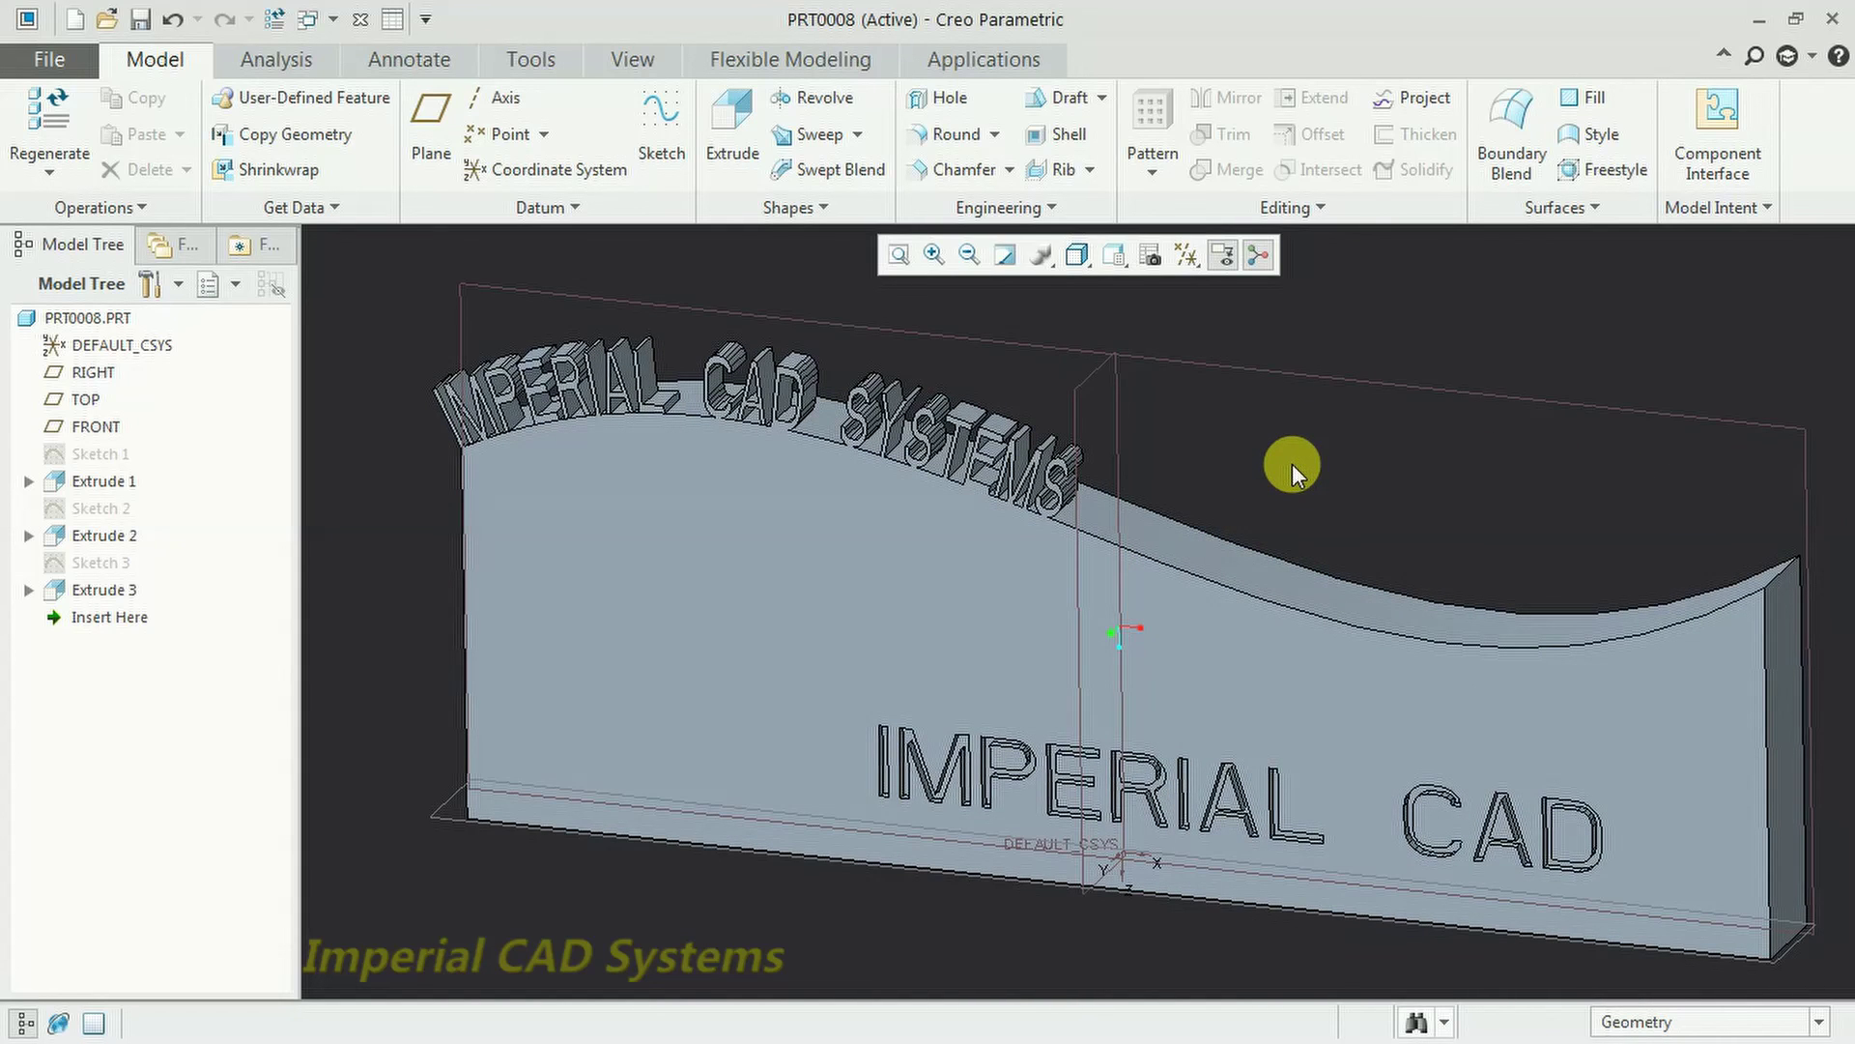